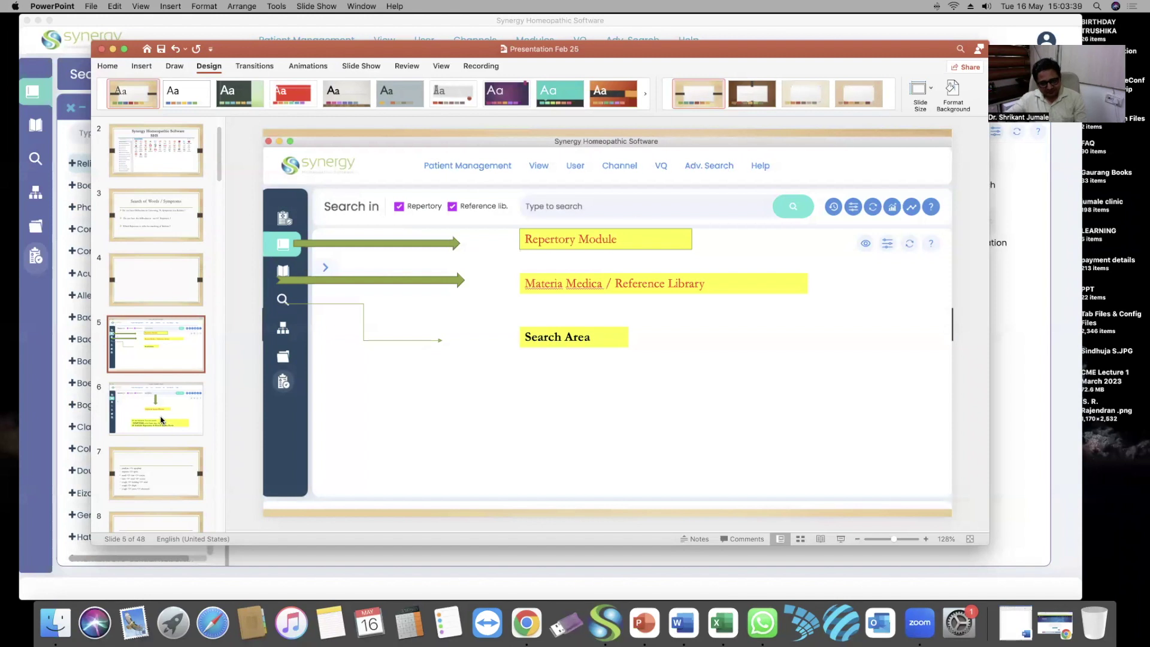
Show slide 6 on the universal search window, then minimize PowerPoint to reveal Synergy
{"action": "left_click", "coordinate": [160, 419]}
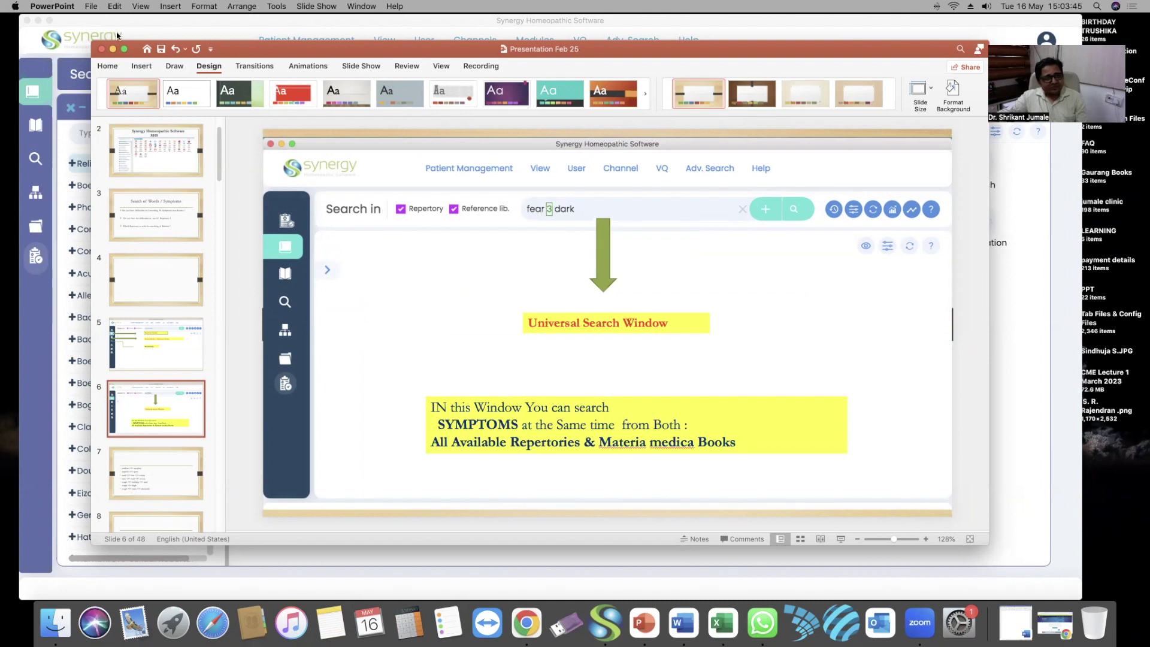
{"action": "left_click", "coordinate": [112, 49]}
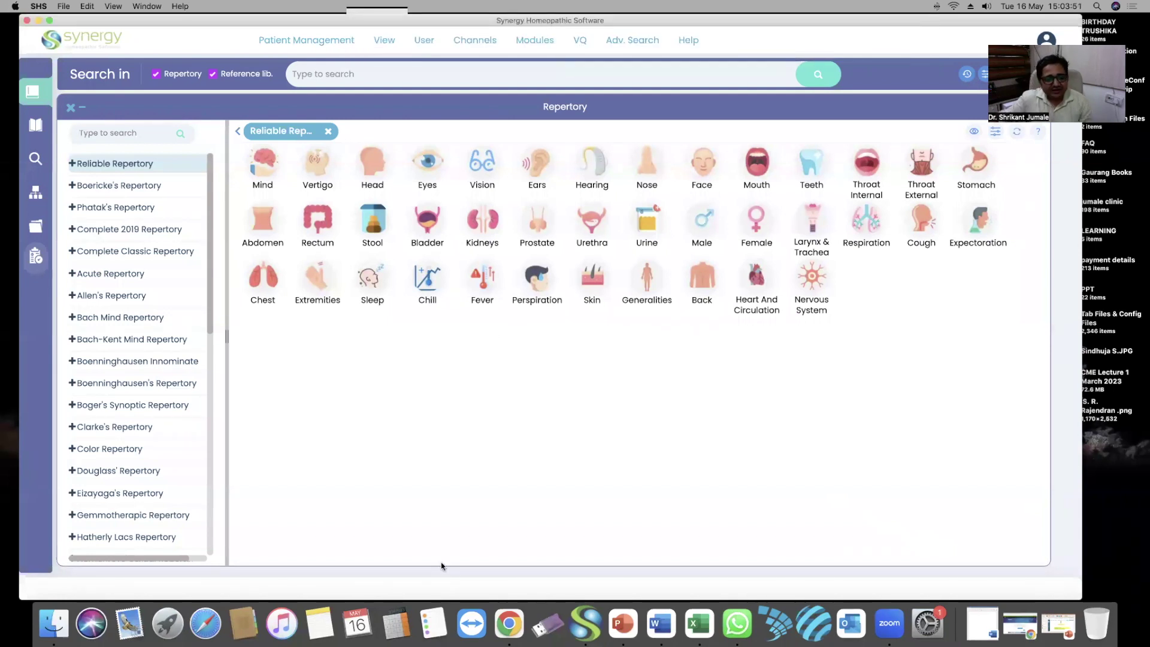
{"action": "left_click", "coordinate": [509, 626]}
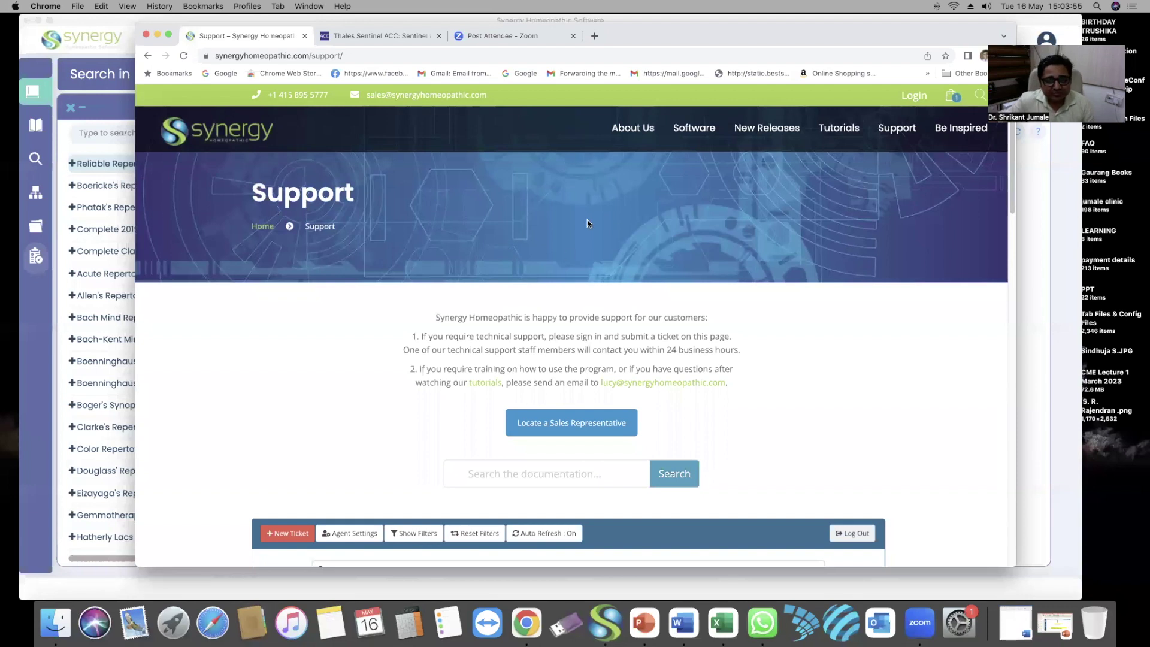
{"action": "mouse_move", "coordinate": [693, 129]}
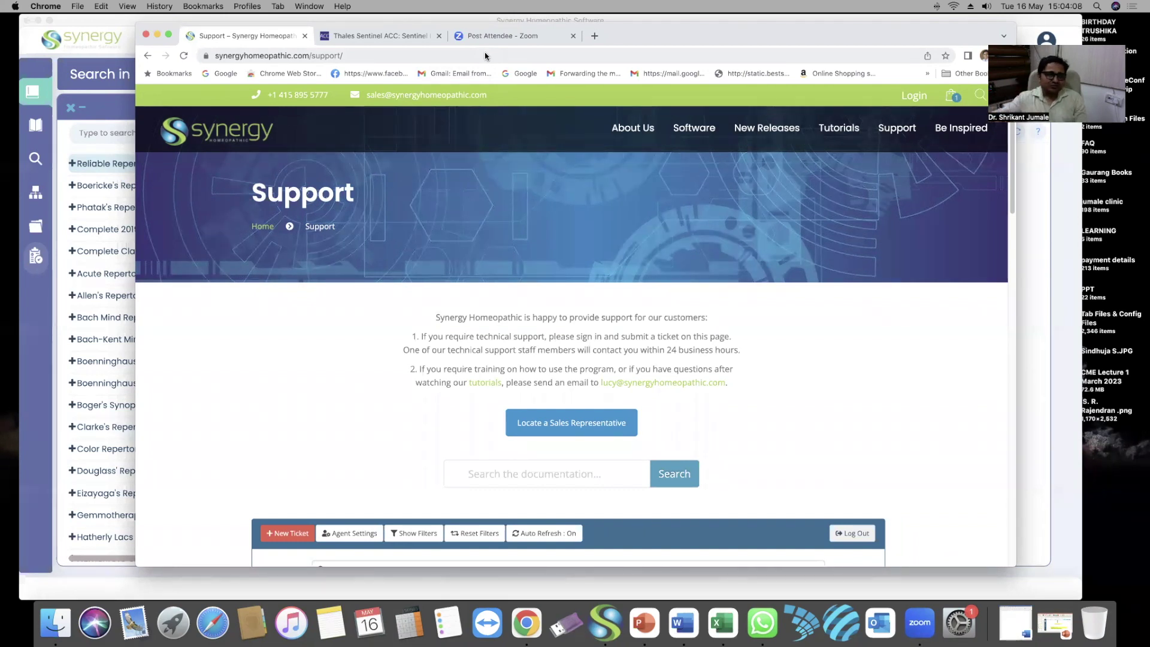
{"action": "left_click", "coordinate": [245, 54]}
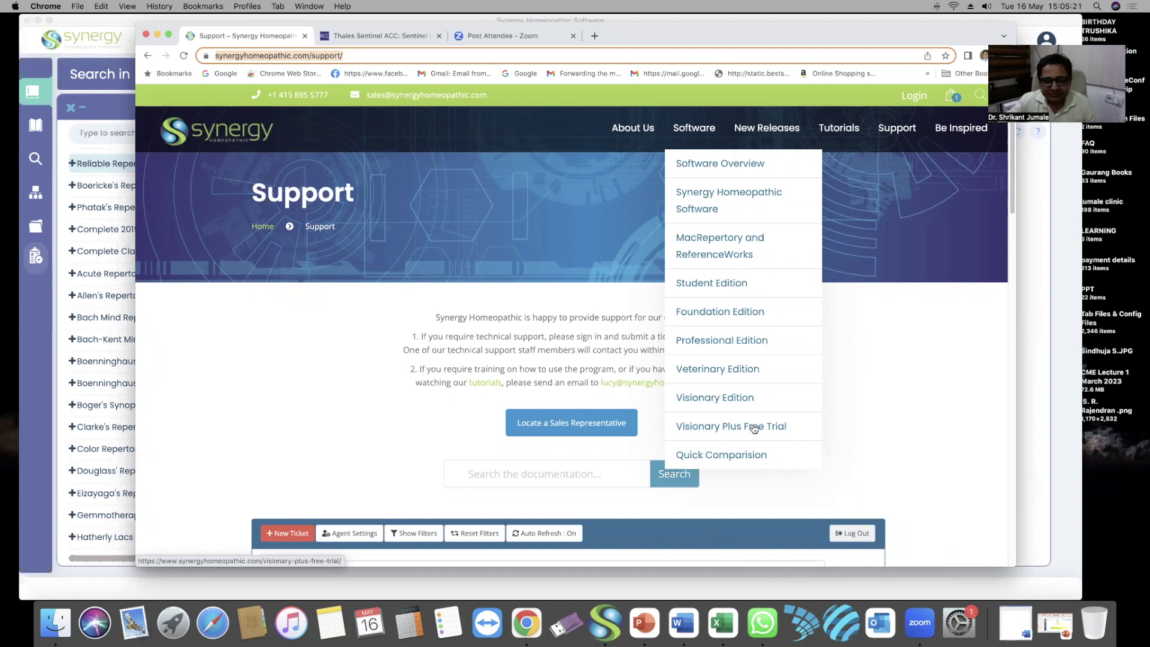
{"action": "left_click", "coordinate": [977, 426]}
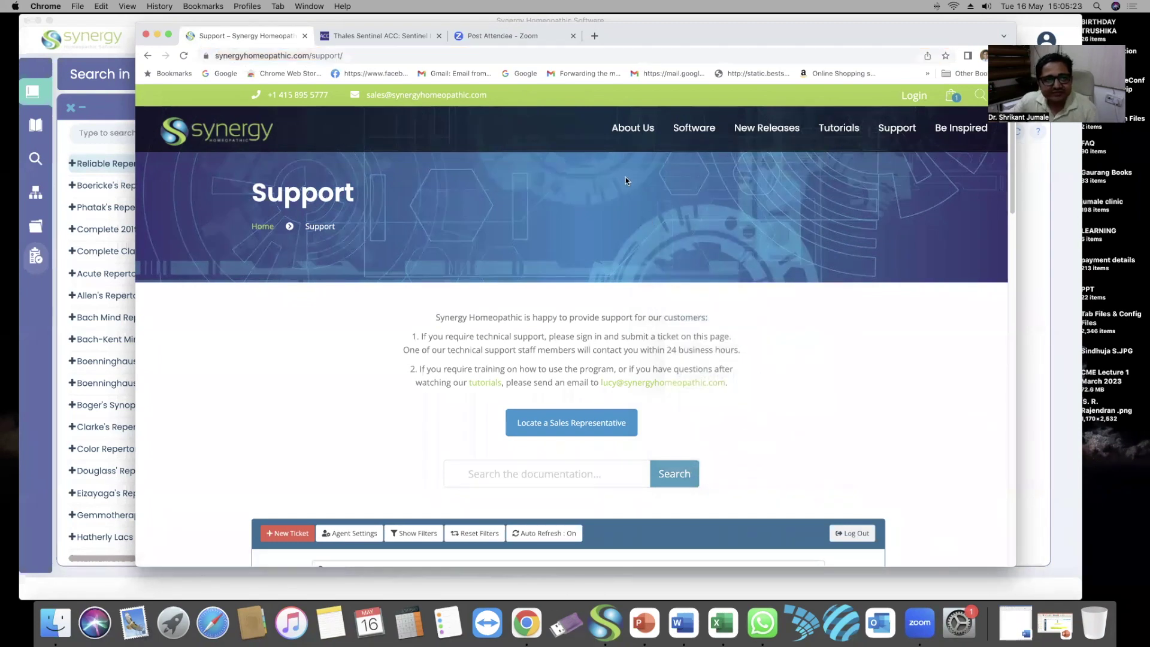
{"action": "left_click", "coordinate": [157, 34]}
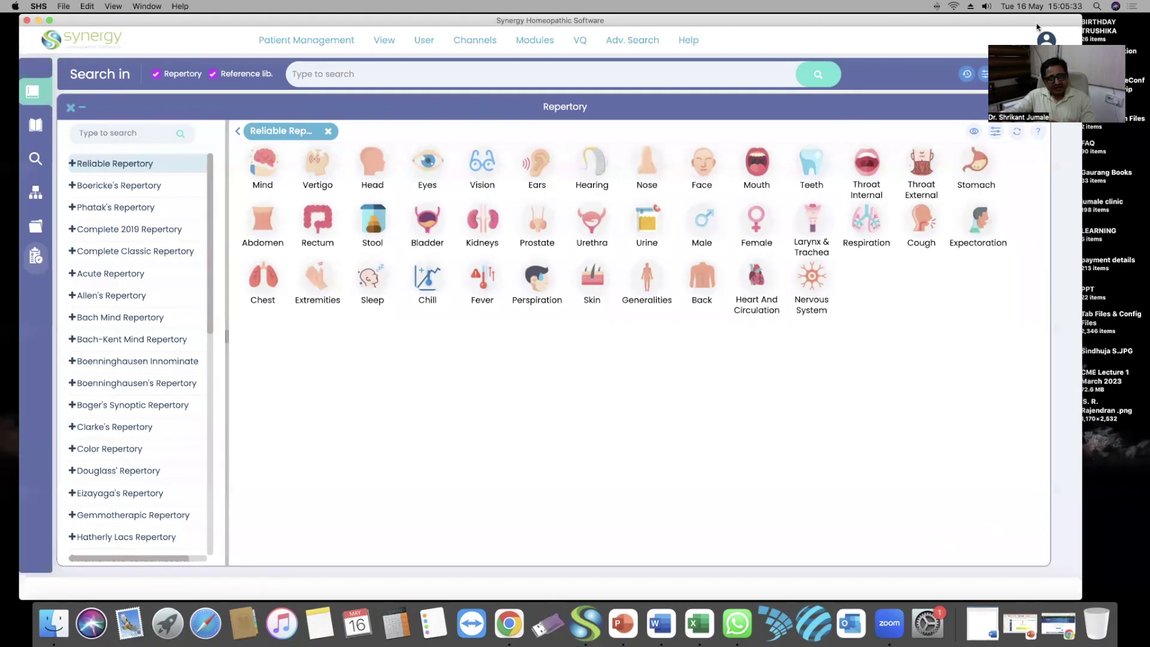
Resize the Synergy window and open User > Preferences at the Repertory Settings page
{"action": "double_click", "coordinate": [225, 24]}
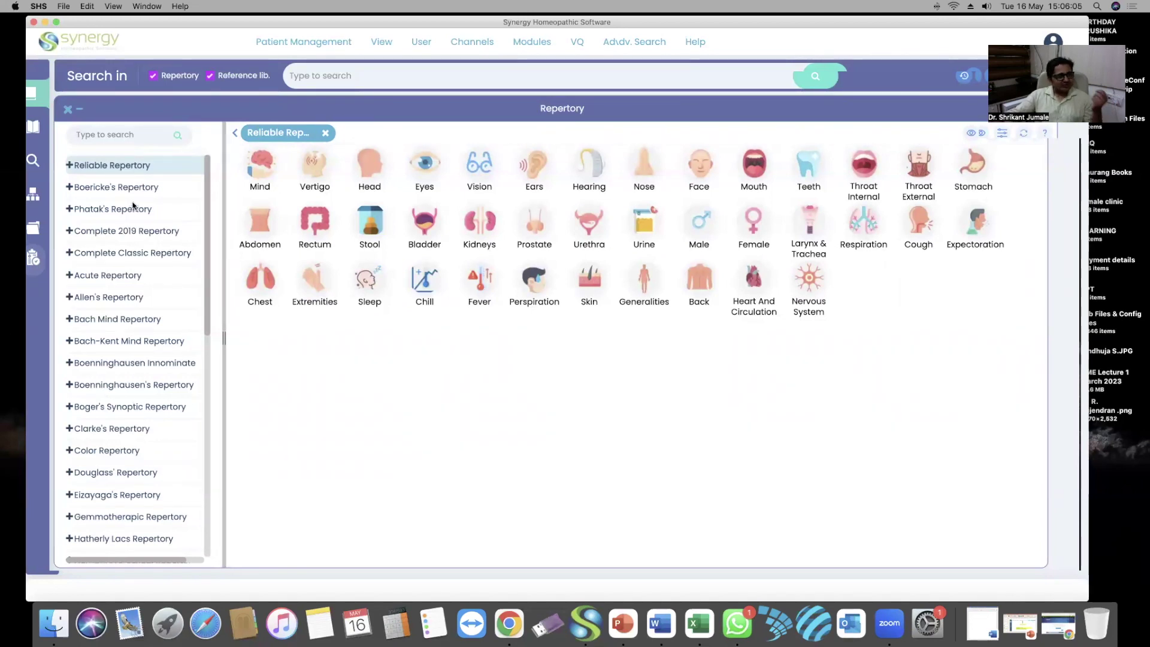
{"action": "left_click", "coordinate": [429, 43]}
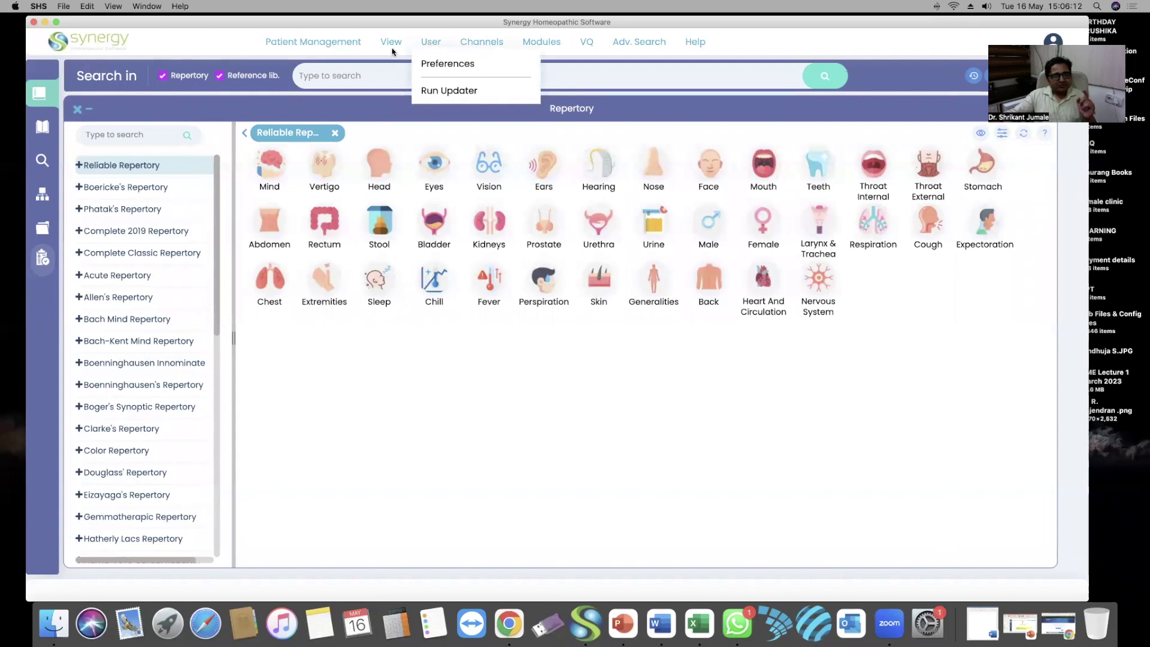
{"action": "left_click", "coordinate": [444, 64]}
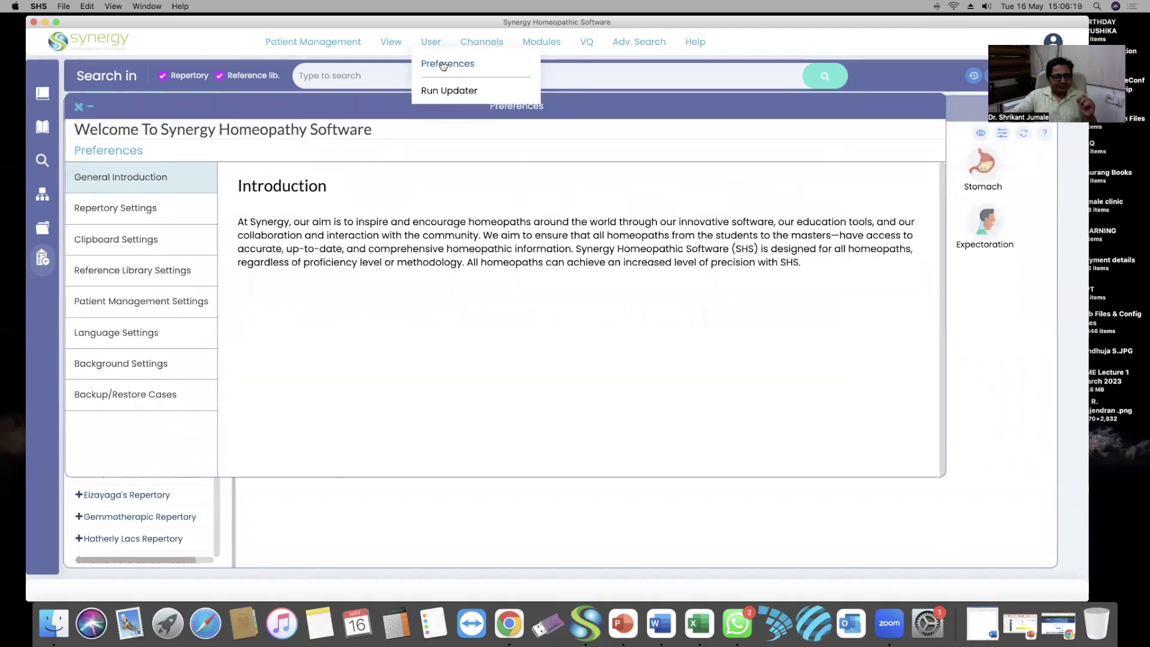
{"action": "left_click", "coordinate": [125, 208]}
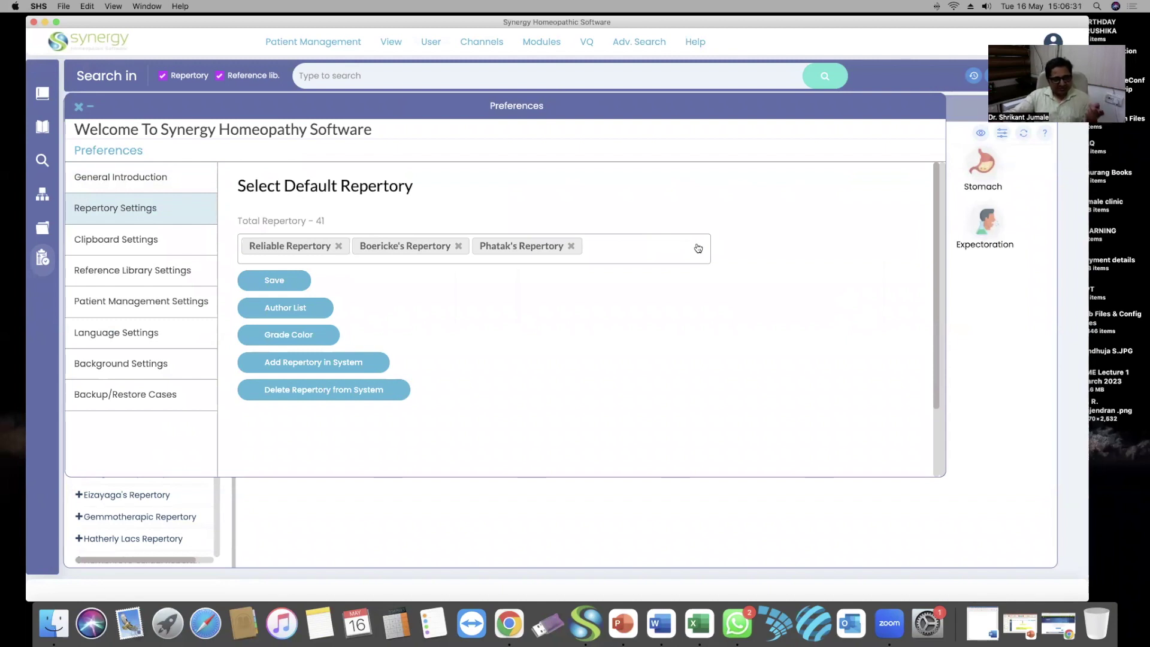
Add Knerr's Repertory as a fourth default repertory and save the selection
{"action": "left_click", "coordinate": [698, 248]}
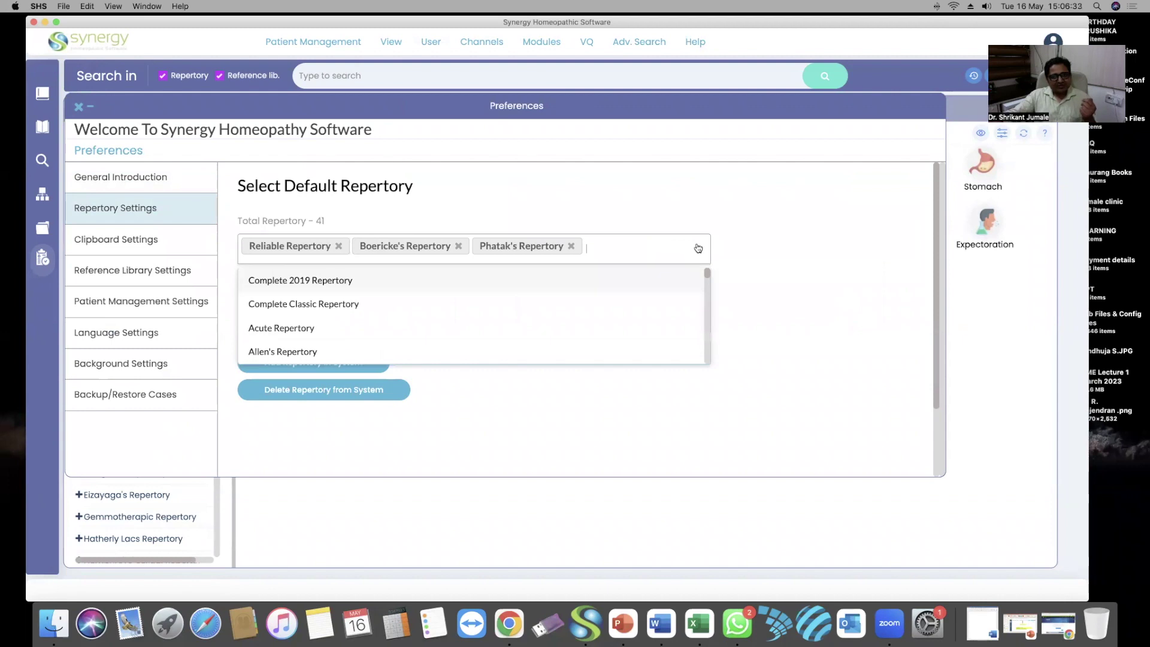
{"action": "scroll", "coordinate": [545, 318], "scroll_direction": "down", "scroll_amount": 1}
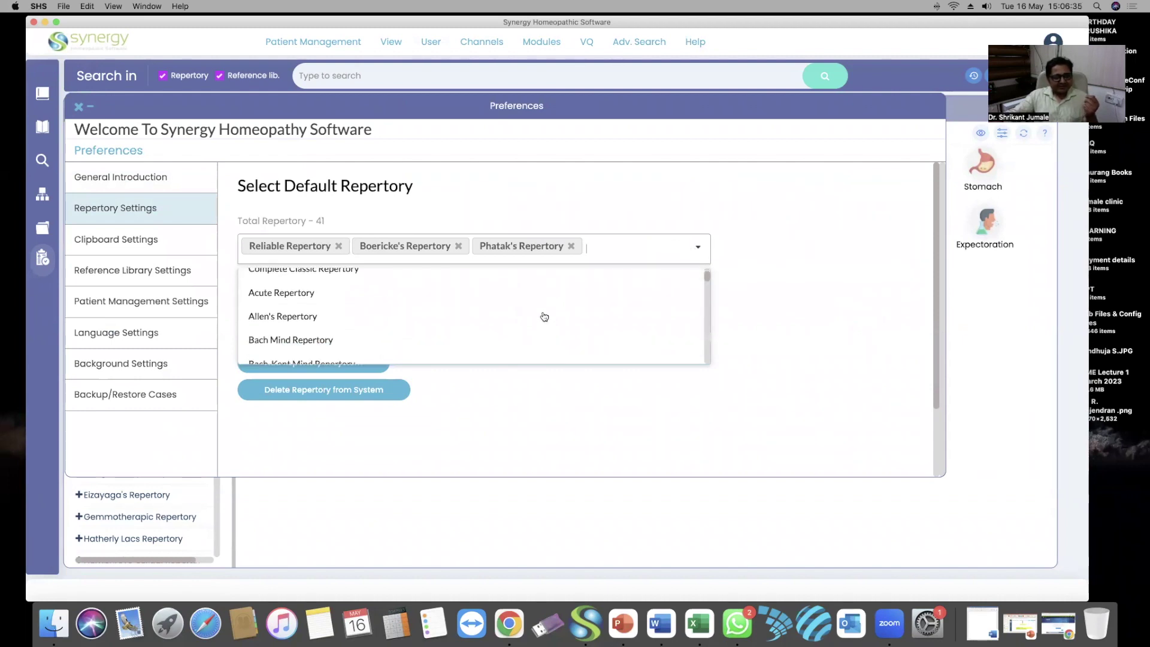
{"action": "scroll", "coordinate": [544, 317], "scroll_direction": "down", "scroll_amount": 5}
{"action": "scroll", "coordinate": [544, 317], "scroll_direction": "down", "scroll_amount": 5}
{"action": "scroll", "coordinate": [461, 314], "scroll_direction": "up", "scroll_amount": 2}
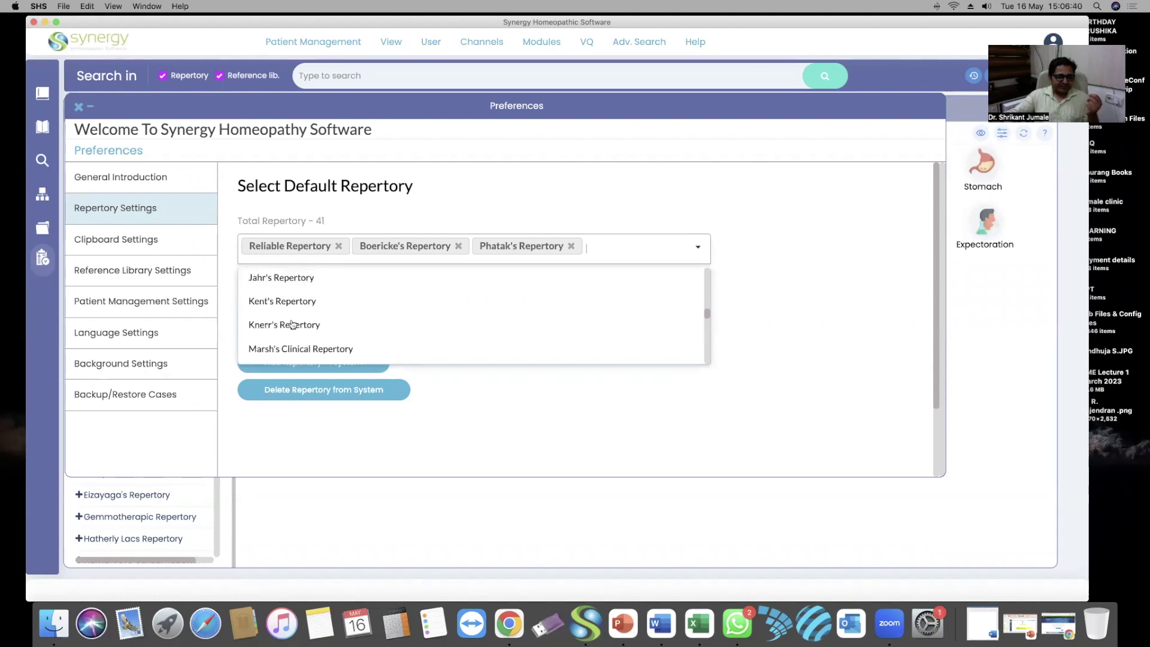
{"action": "left_click", "coordinate": [292, 324]}
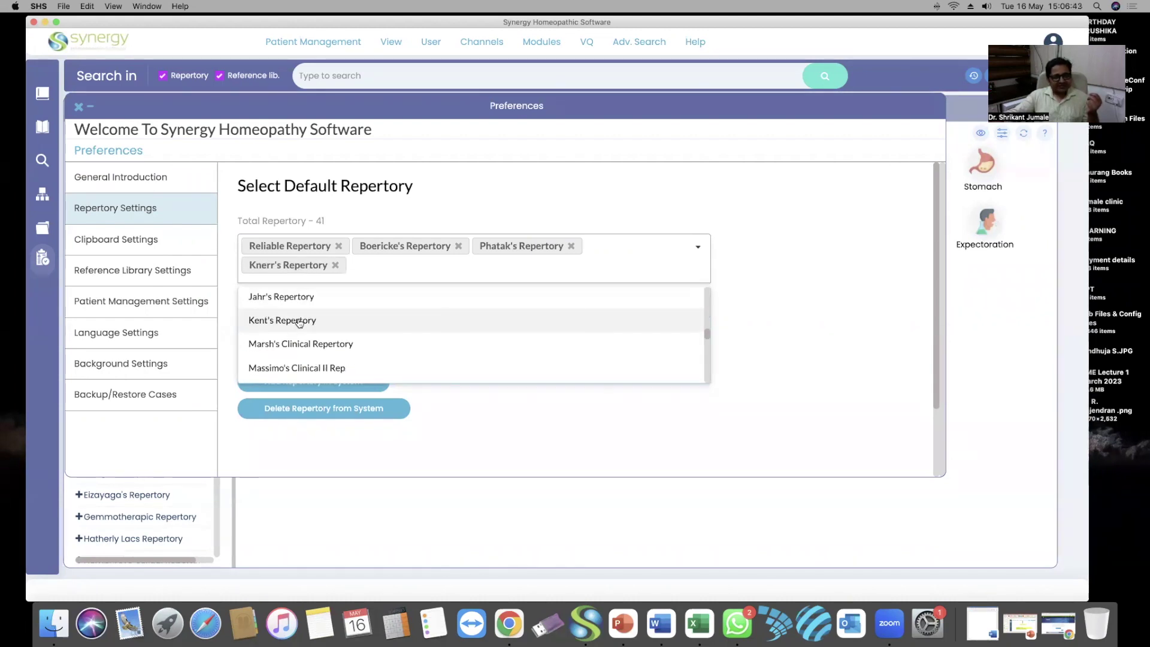
{"action": "left_click", "coordinate": [633, 435]}
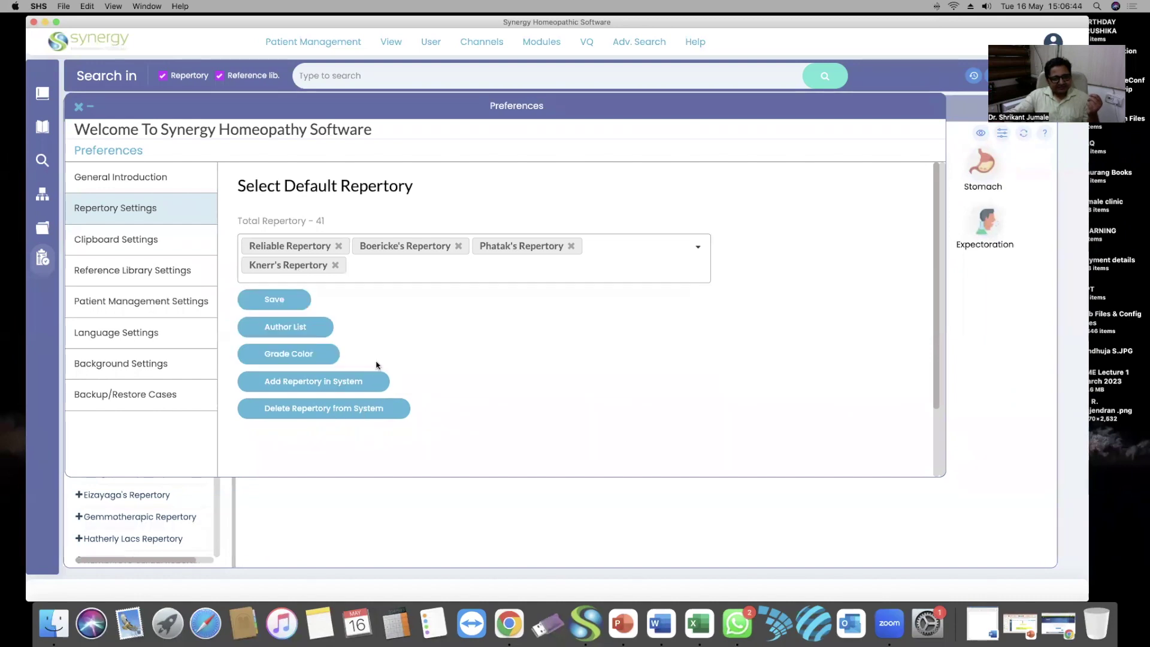
{"action": "left_click", "coordinate": [275, 301]}
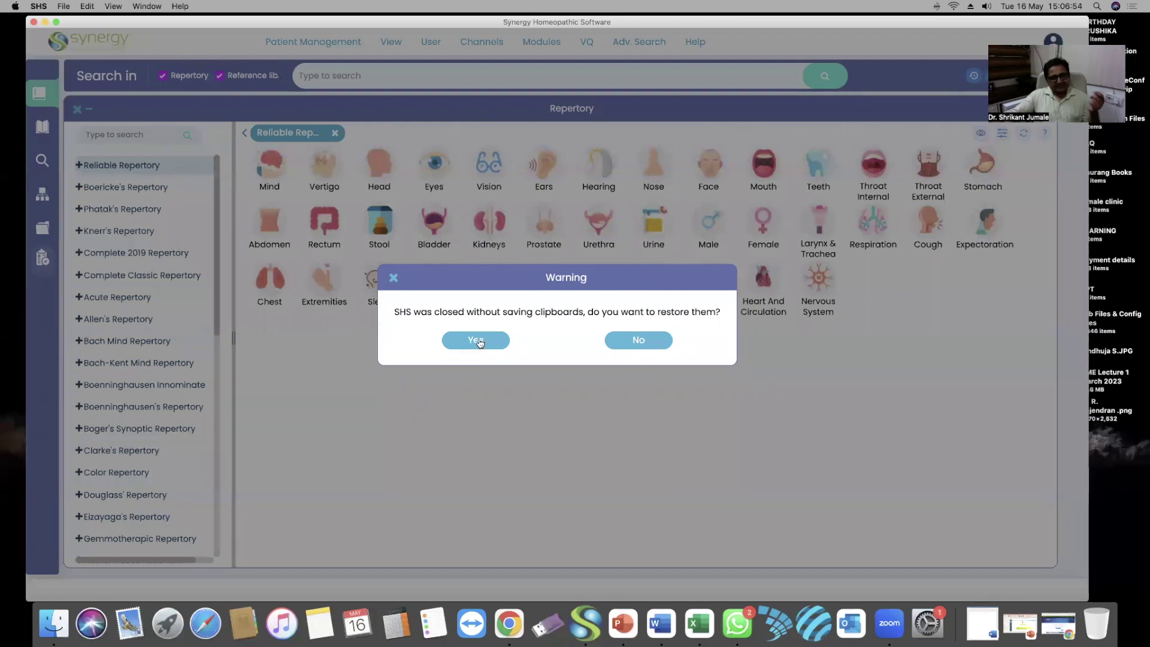
Decline restoring clipboards, reposition the Synergy window, and bring Chrome to the front
{"action": "left_click", "coordinate": [629, 340]}
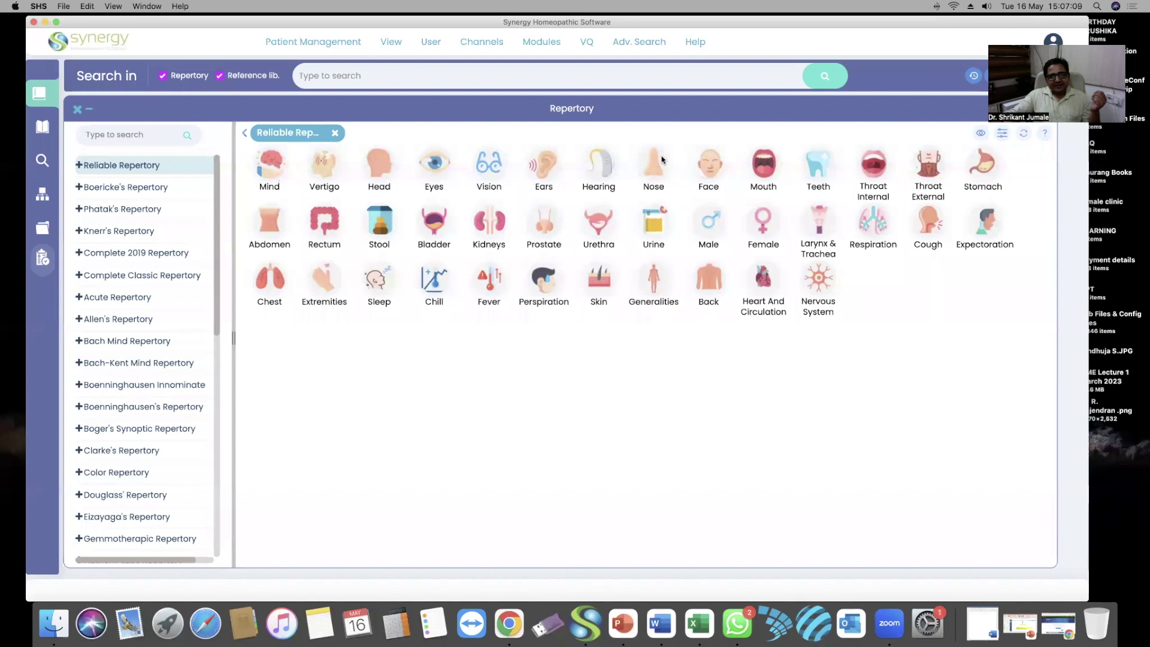
{"action": "left_click_drag", "start_coordinate": [559, 26], "coordinate": [564, 46]}
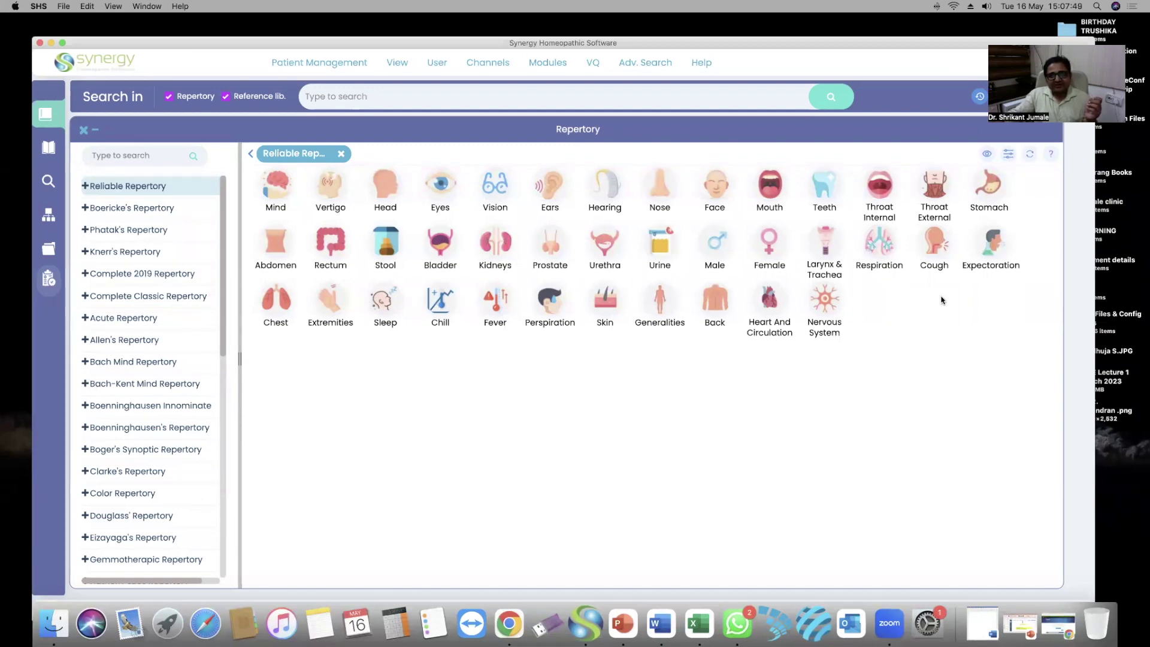
{"action": "left_click", "coordinate": [505, 623]}
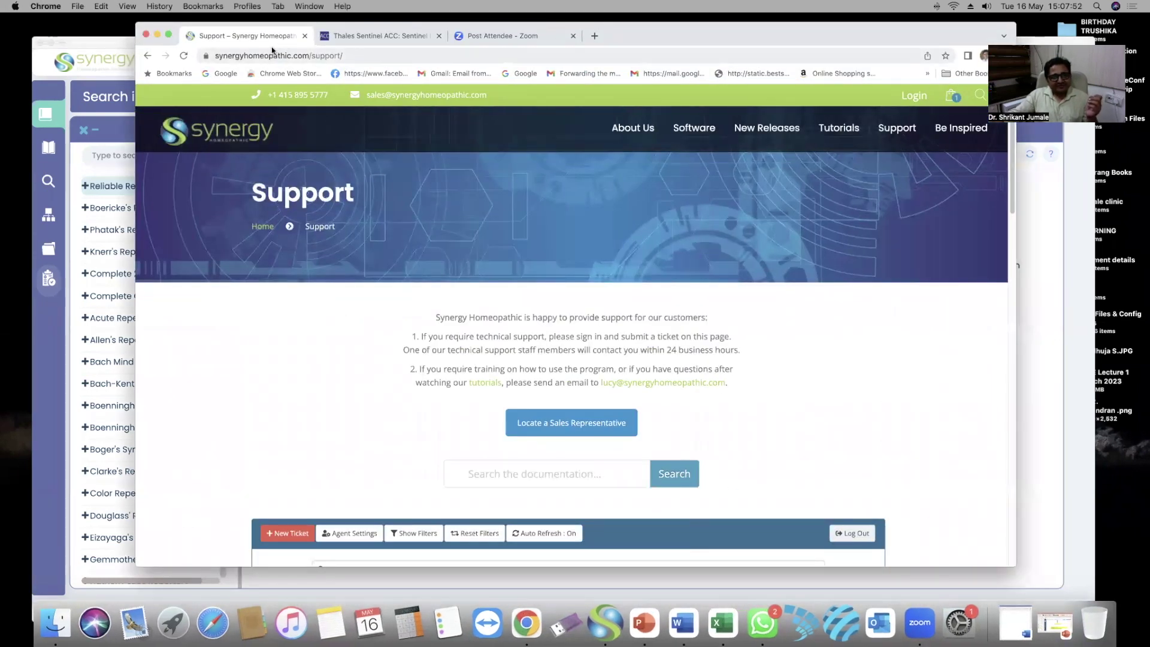
{"action": "mouse_move", "coordinate": [695, 128]}
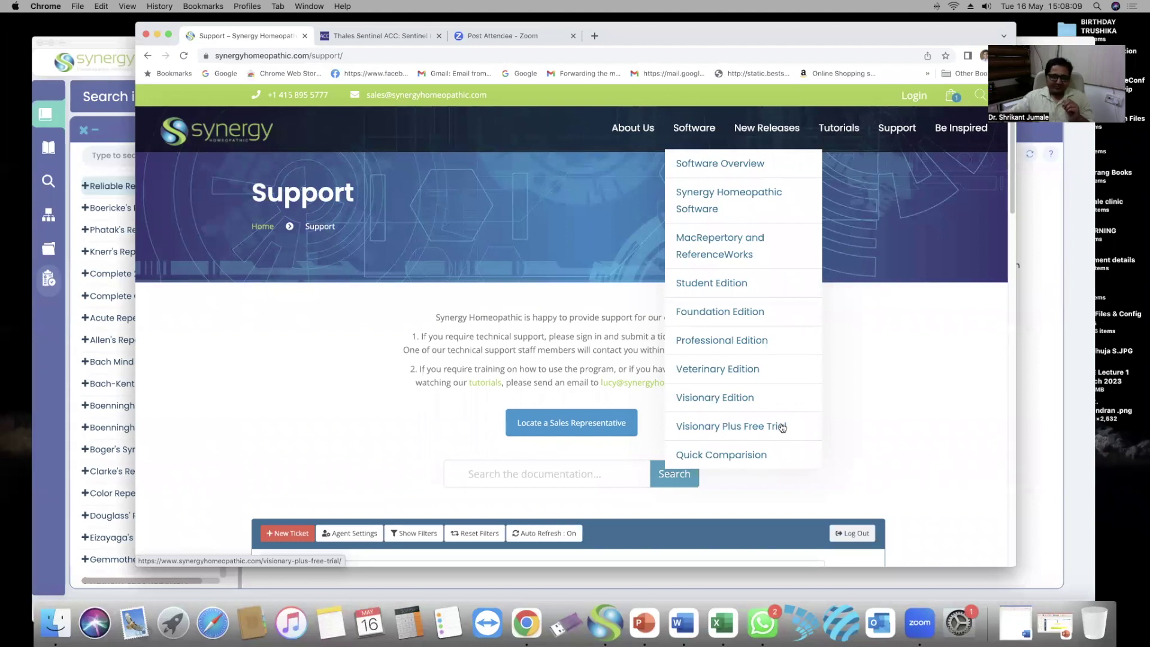
{"action": "scroll", "coordinate": [782, 426], "scroll_direction": "down", "scroll_amount": 1}
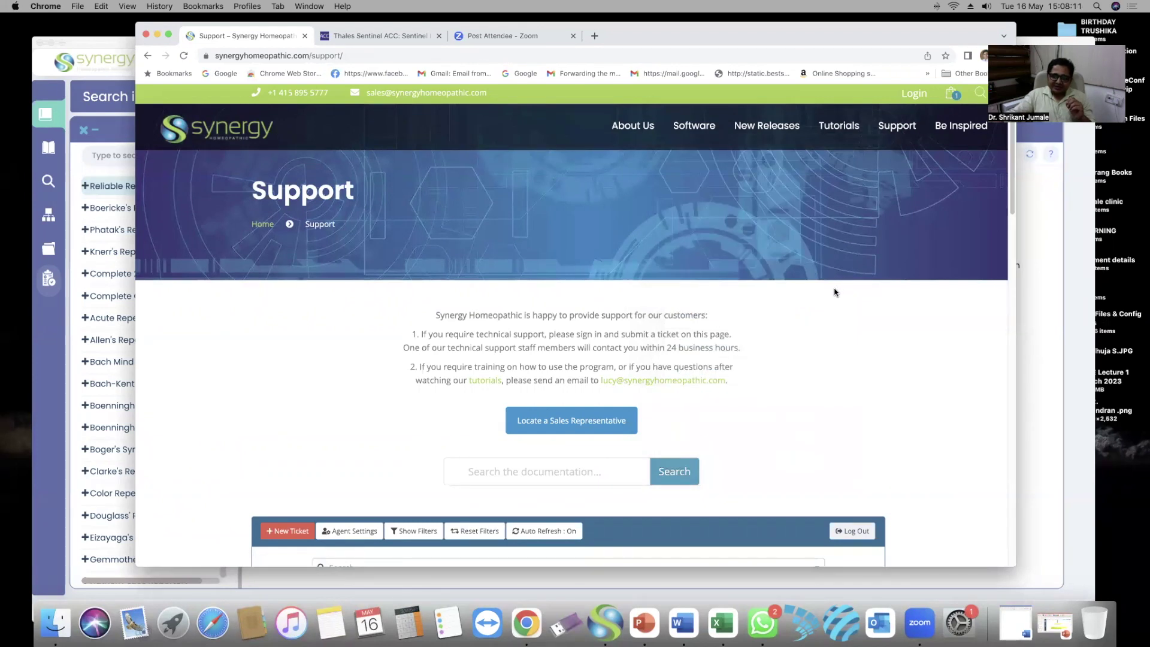
{"action": "left_click", "coordinate": [157, 35]}
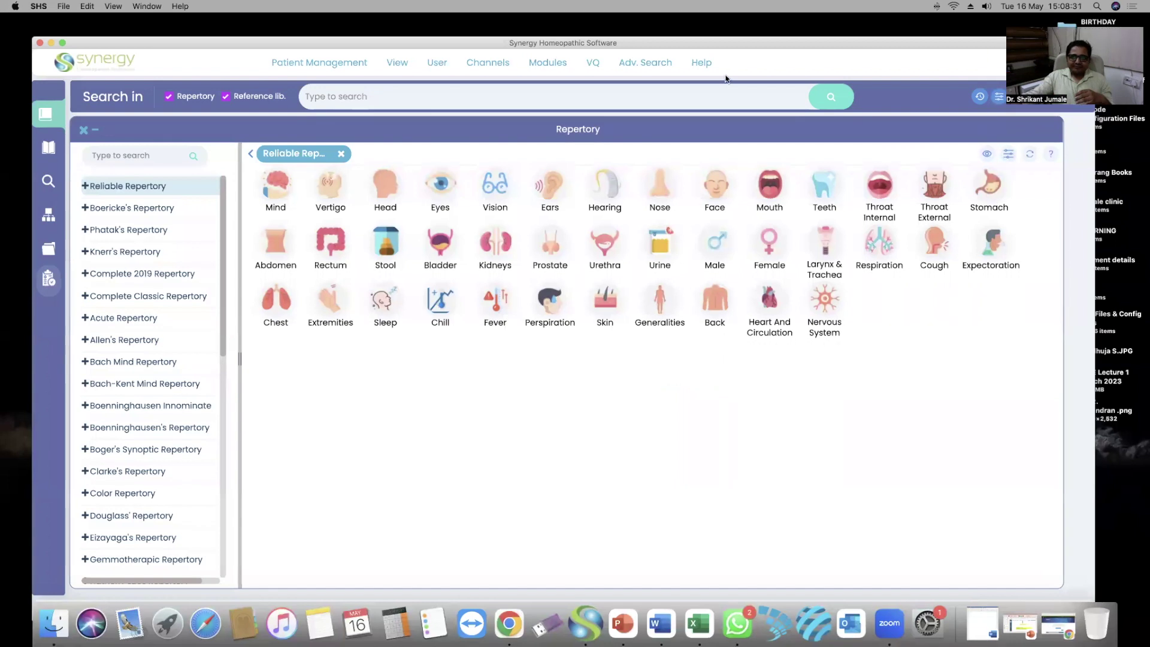
Reposition Synergy, open Patient Management, then restore the blank Word document Document2
{"action": "left_click_drag", "start_coordinate": [765, 37], "coordinate": [793, 32]}
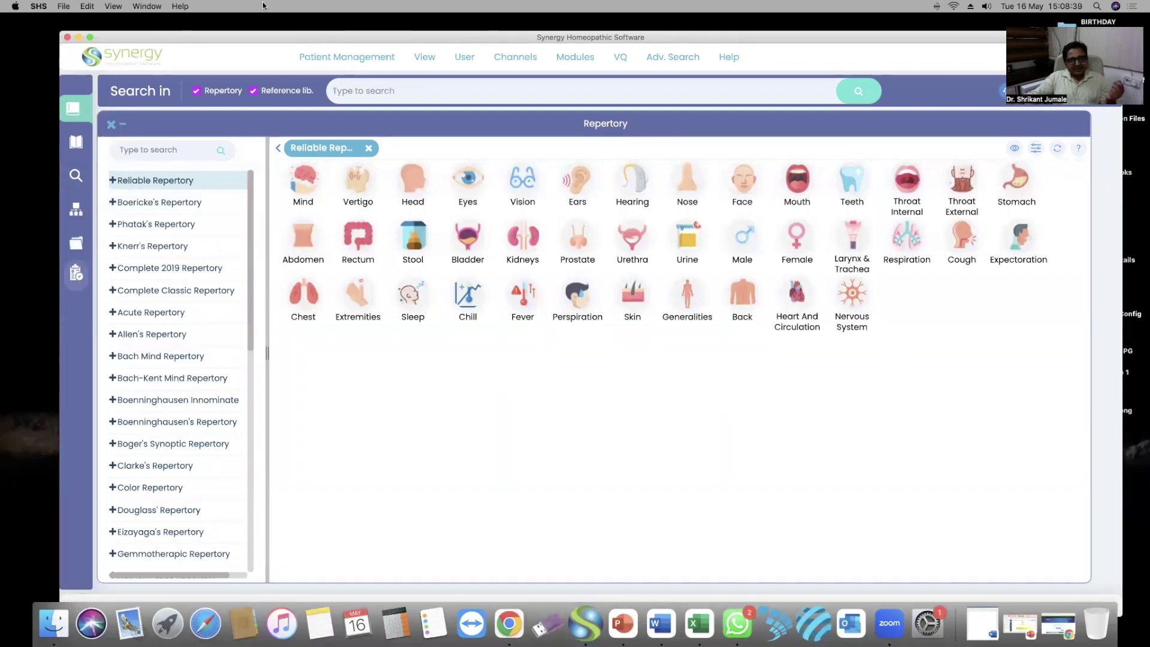
{"action": "left_click", "coordinate": [358, 58]}
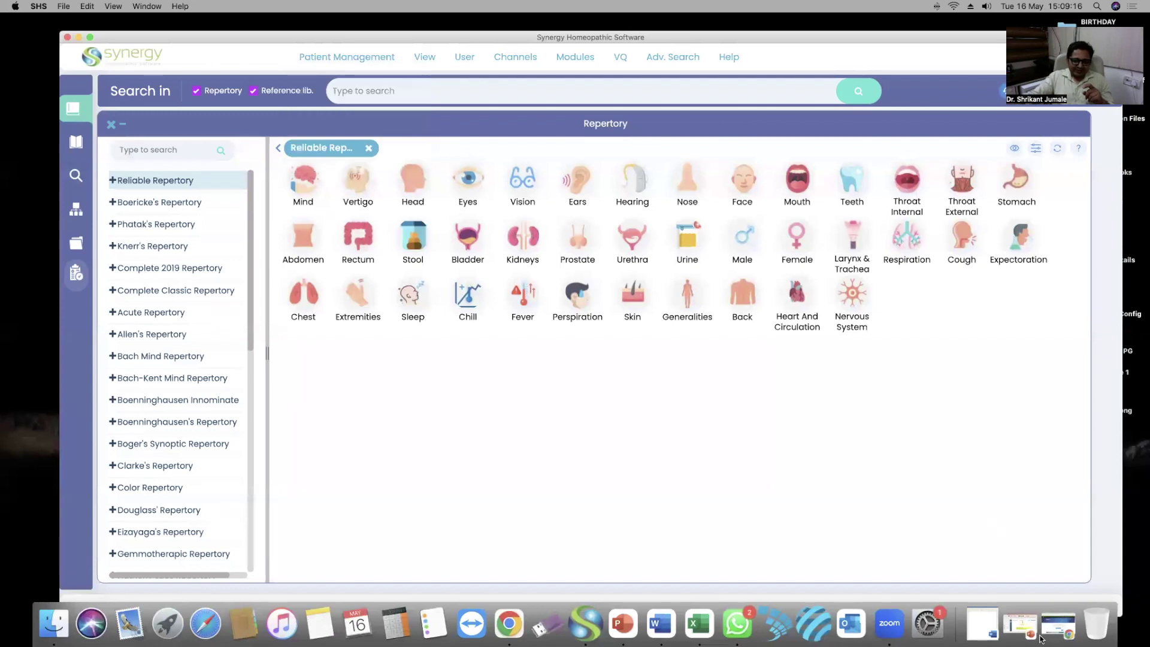
{"action": "left_click", "coordinate": [982, 622]}
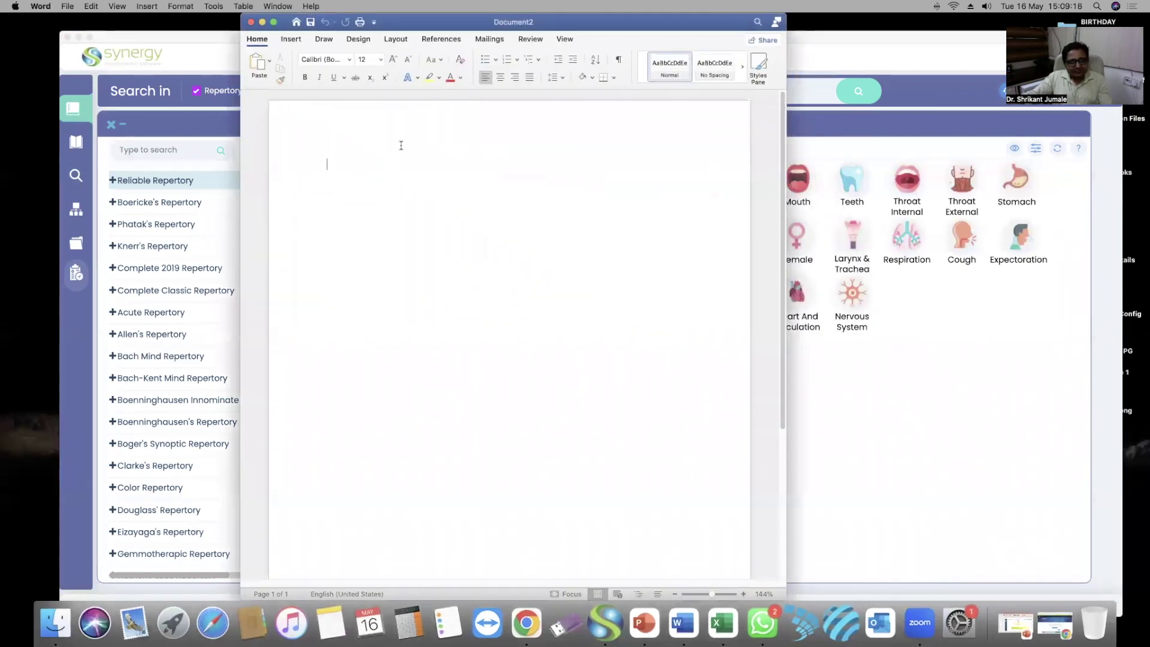
Grow the font to 26 pt and type the heading 'Search Option i'
{"action": "left_click", "coordinate": [392, 61]}
{"action": "left_click", "coordinate": [392, 61]}
{"action": "left_click", "coordinate": [392, 61]}
{"action": "left_click", "coordinate": [392, 61]}
{"action": "left_click", "coordinate": [392, 61]}
{"action": "left_click", "coordinate": [392, 61]}
{"action": "left_click", "coordinate": [392, 61]}
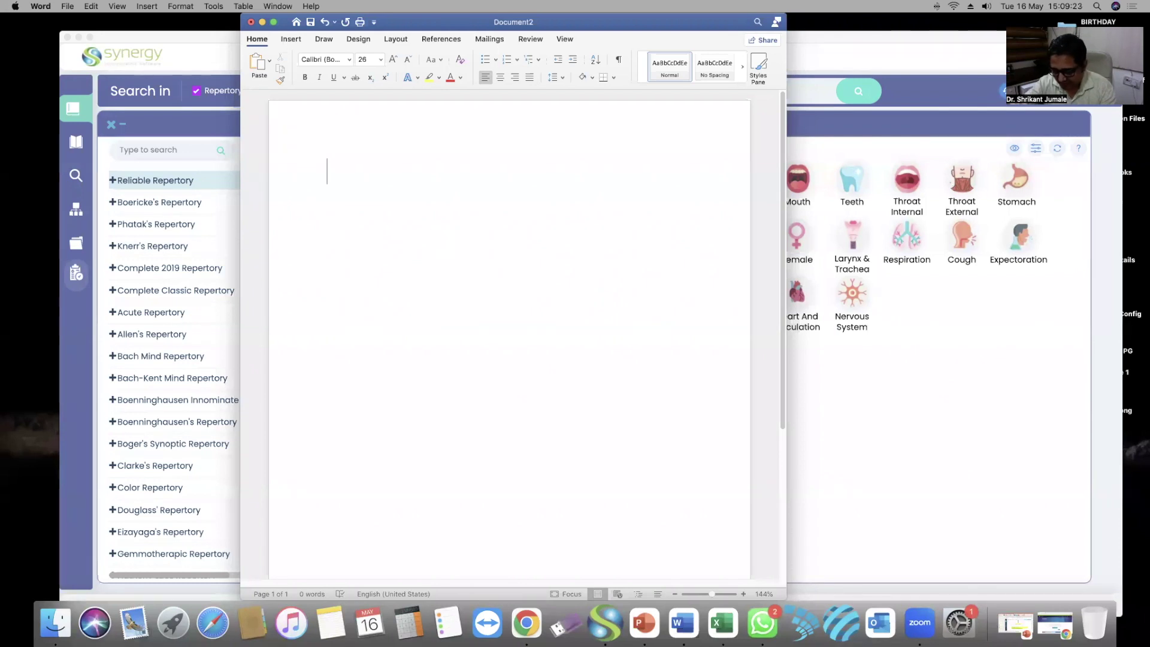
{"action": "type", "text": "Search Option i"}
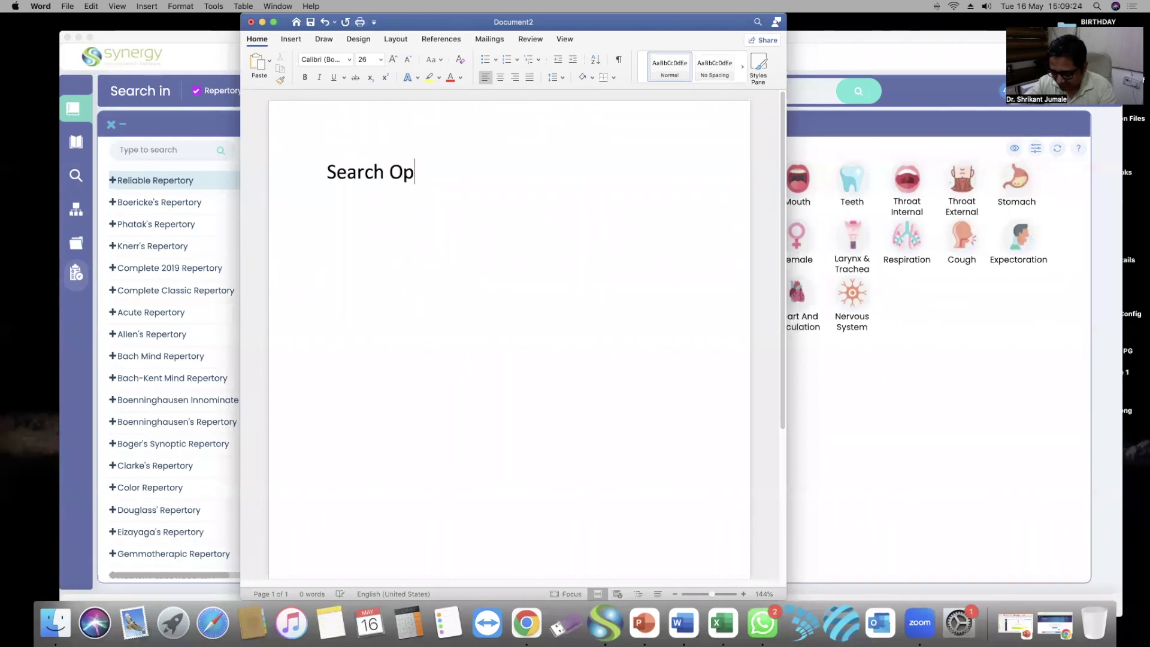
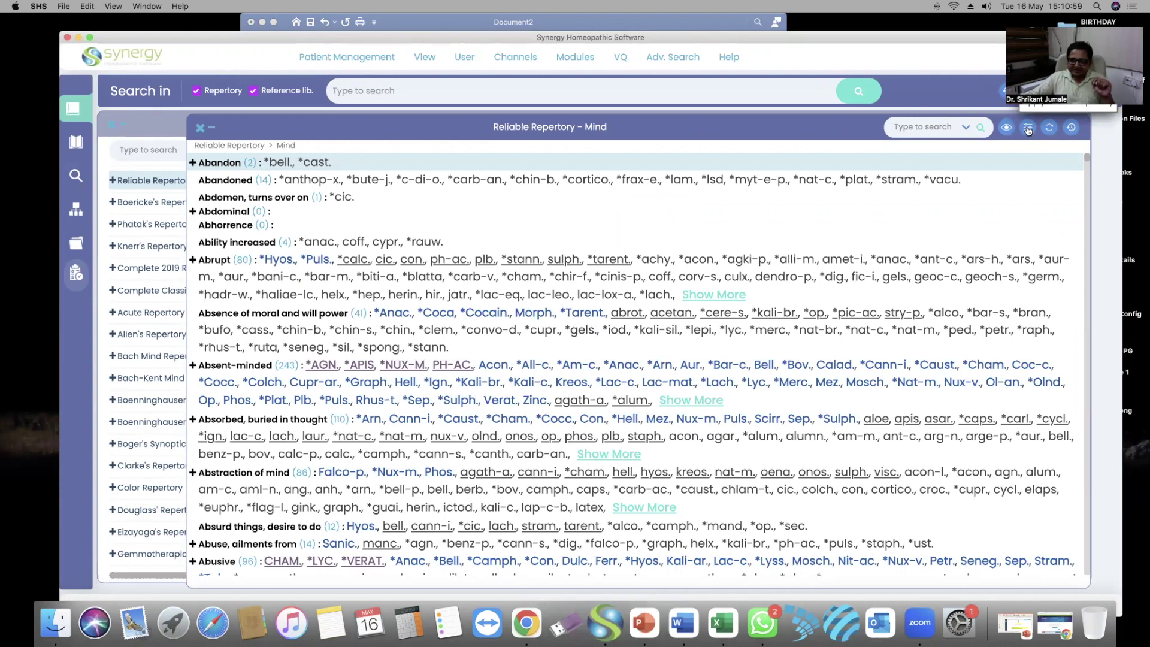
Close the Mind rubric list and check the repertory filter options on the Reliable Repertory grid
{"action": "left_click_drag", "start_coordinate": [854, 118], "coordinate": [767, 117]}
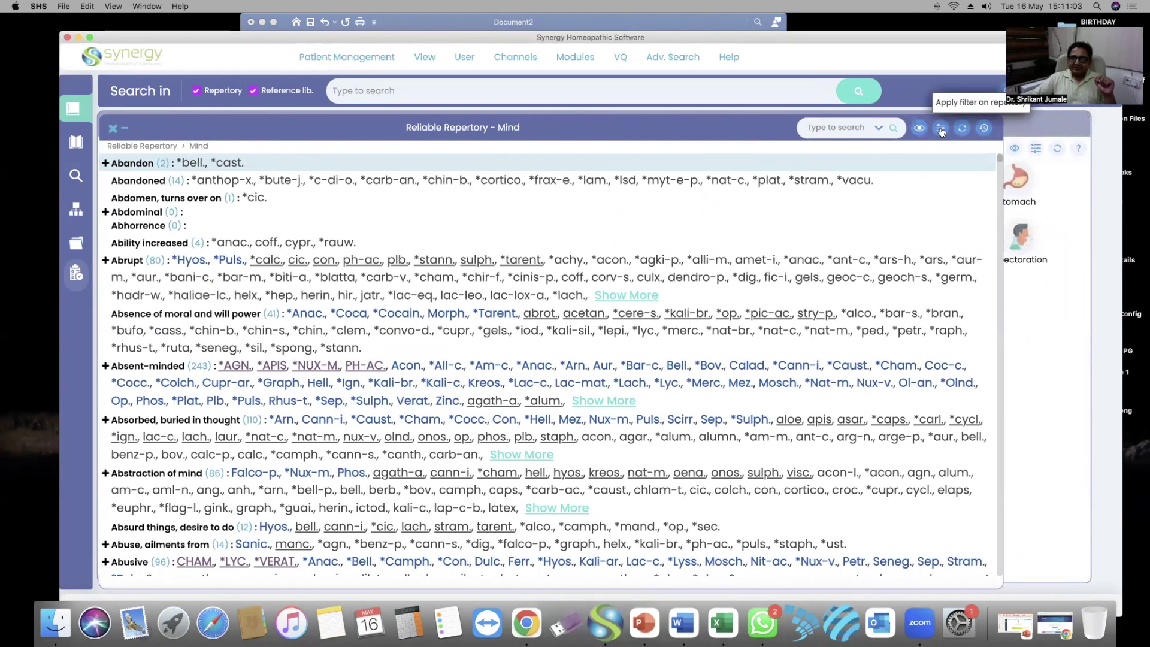
{"action": "left_click", "coordinate": [112, 128]}
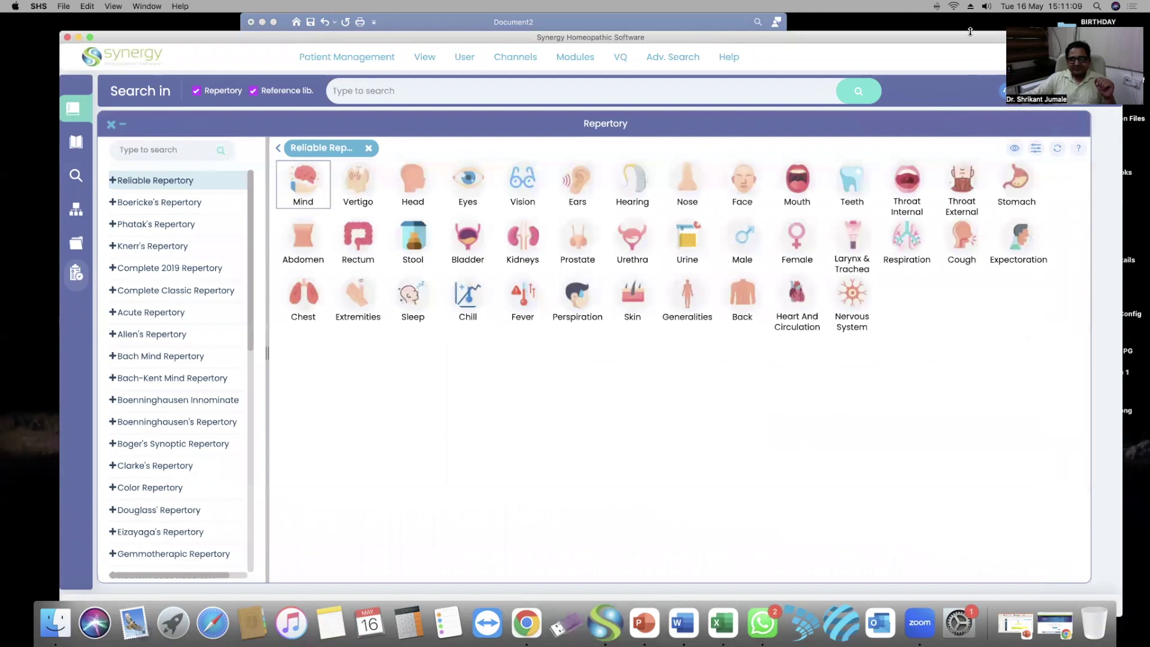
{"action": "left_click_drag", "start_coordinate": [964, 41], "coordinate": [933, 31]}
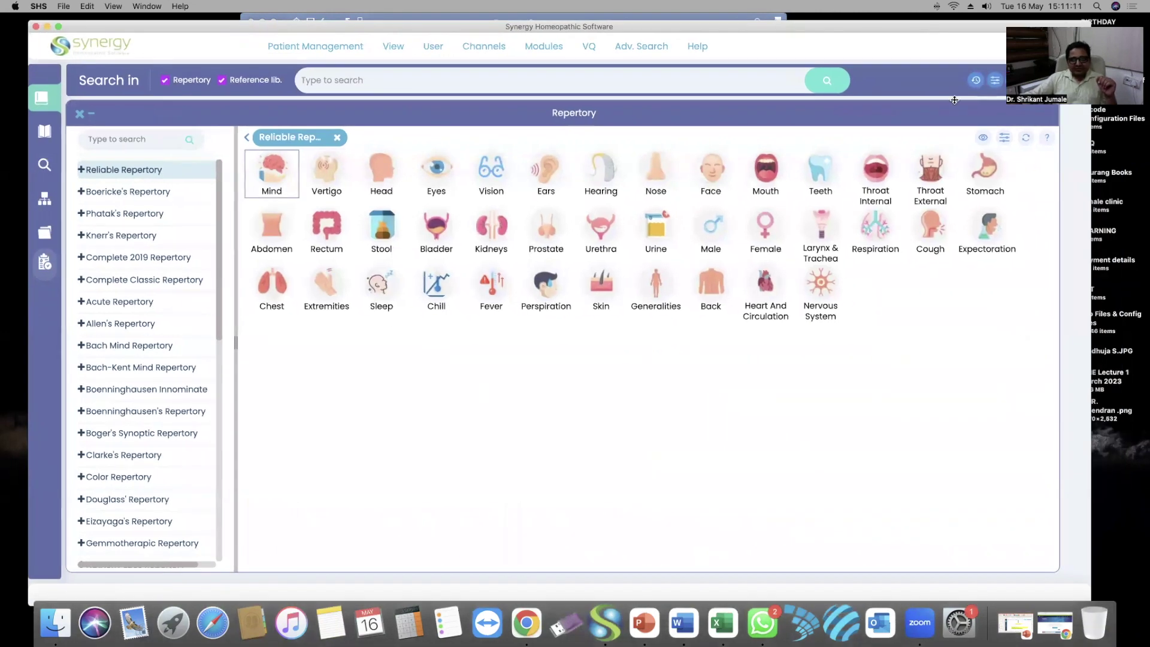
{"action": "left_click", "coordinate": [1004, 139]}
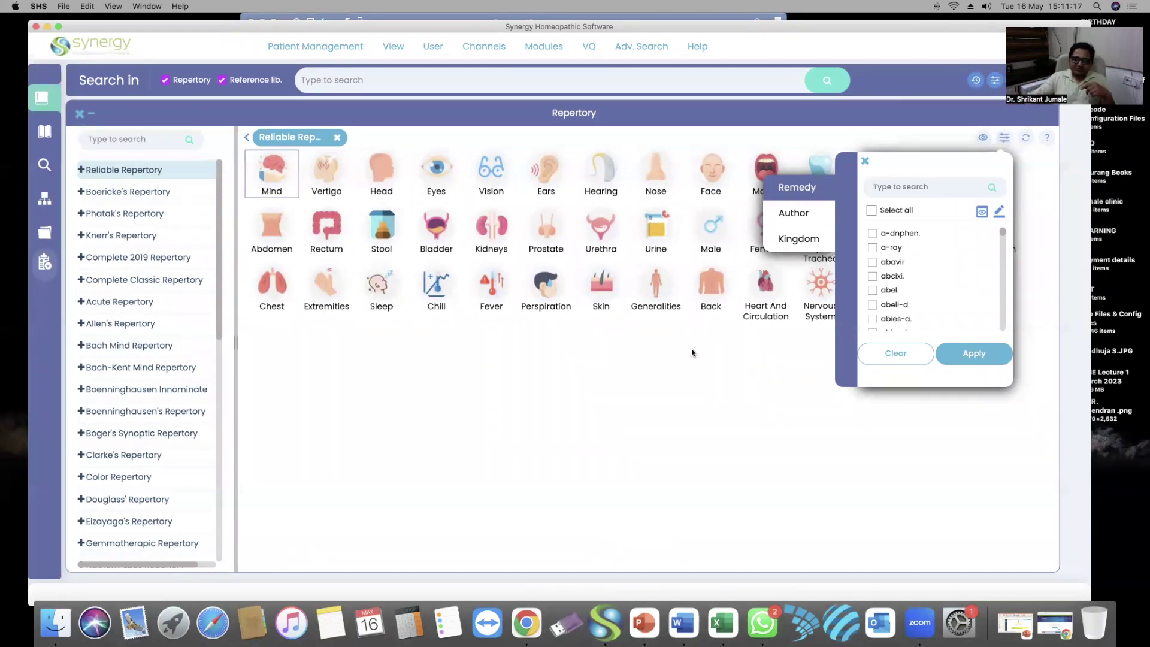
{"action": "left_click", "coordinate": [448, 283]}
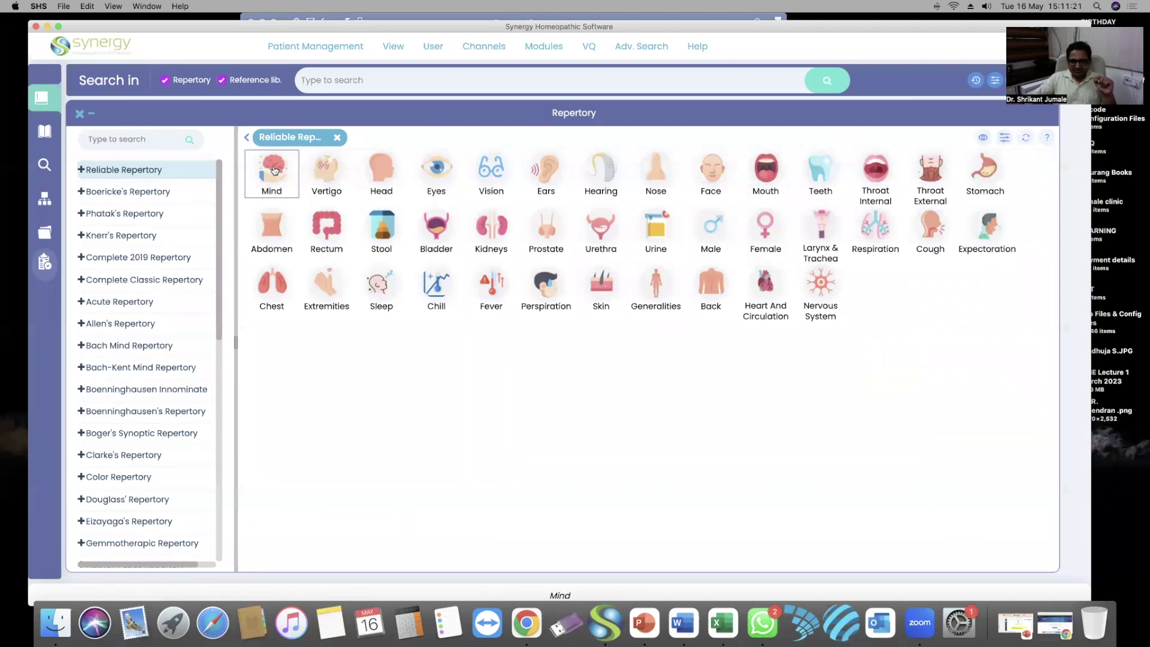
{"action": "left_click", "coordinate": [275, 170]}
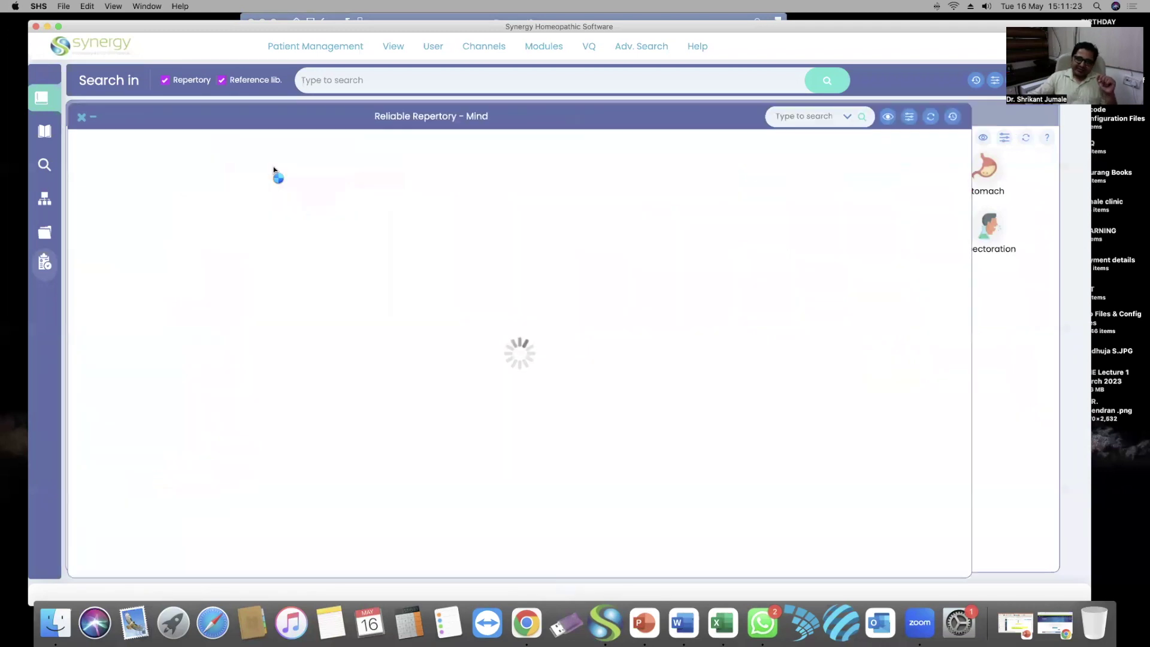
{"action": "left_click", "coordinate": [909, 119]}
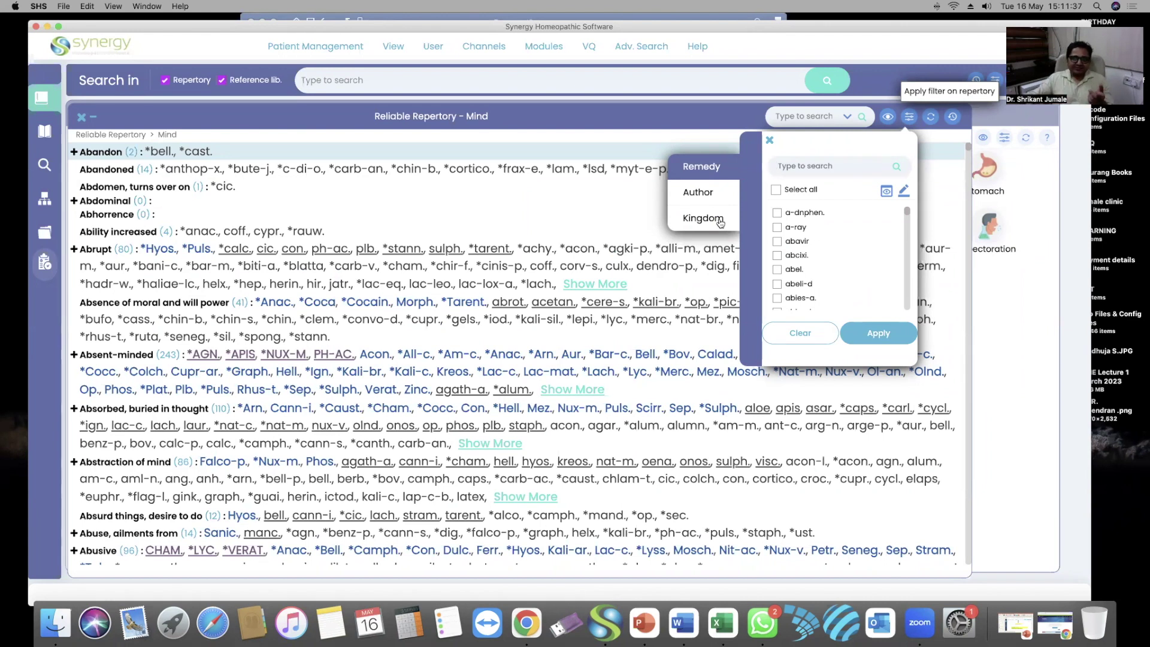
{"action": "left_click", "coordinate": [774, 142]}
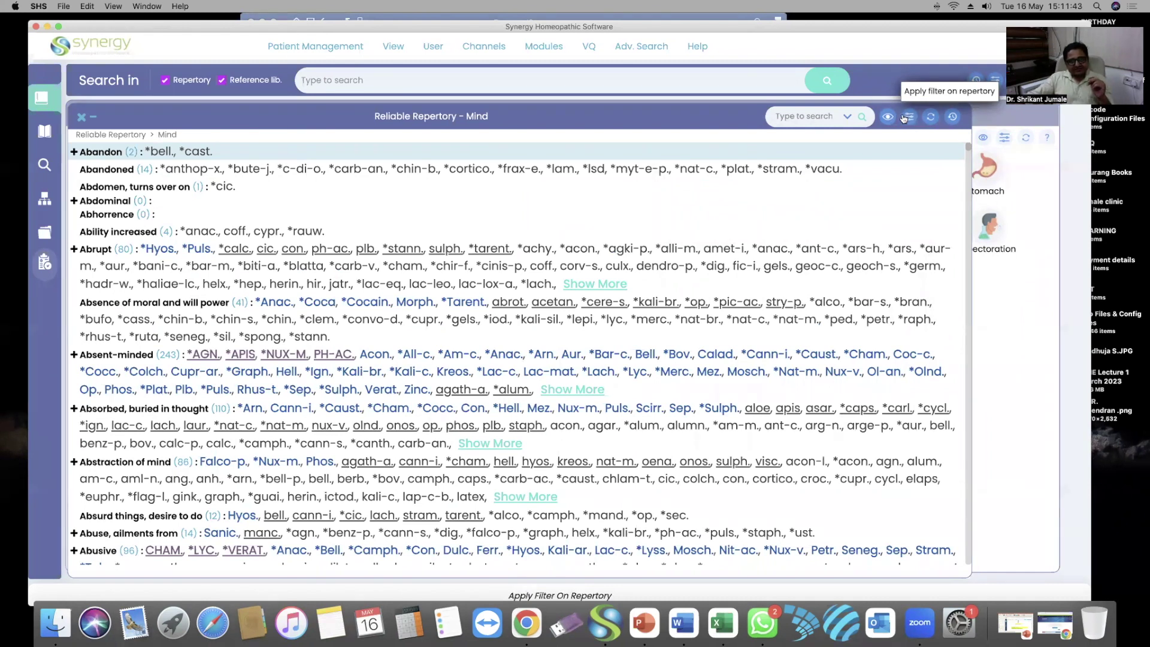
{"action": "left_click_drag", "start_coordinate": [703, 120], "coordinate": [748, 121]}
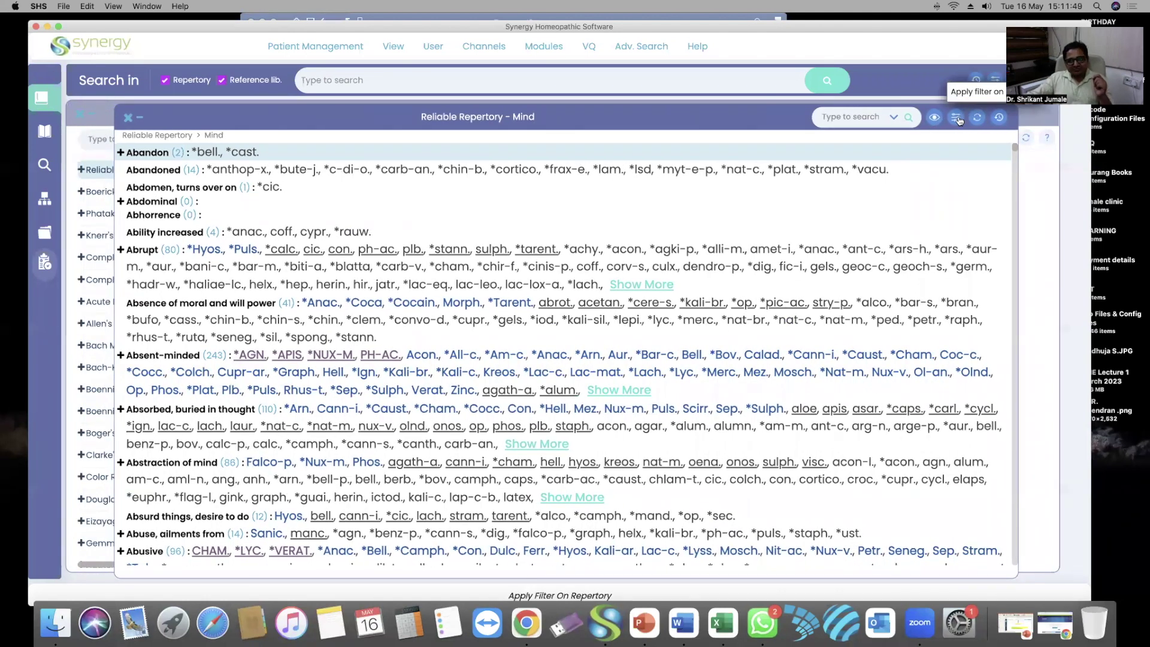
{"action": "left_click", "coordinate": [957, 118]}
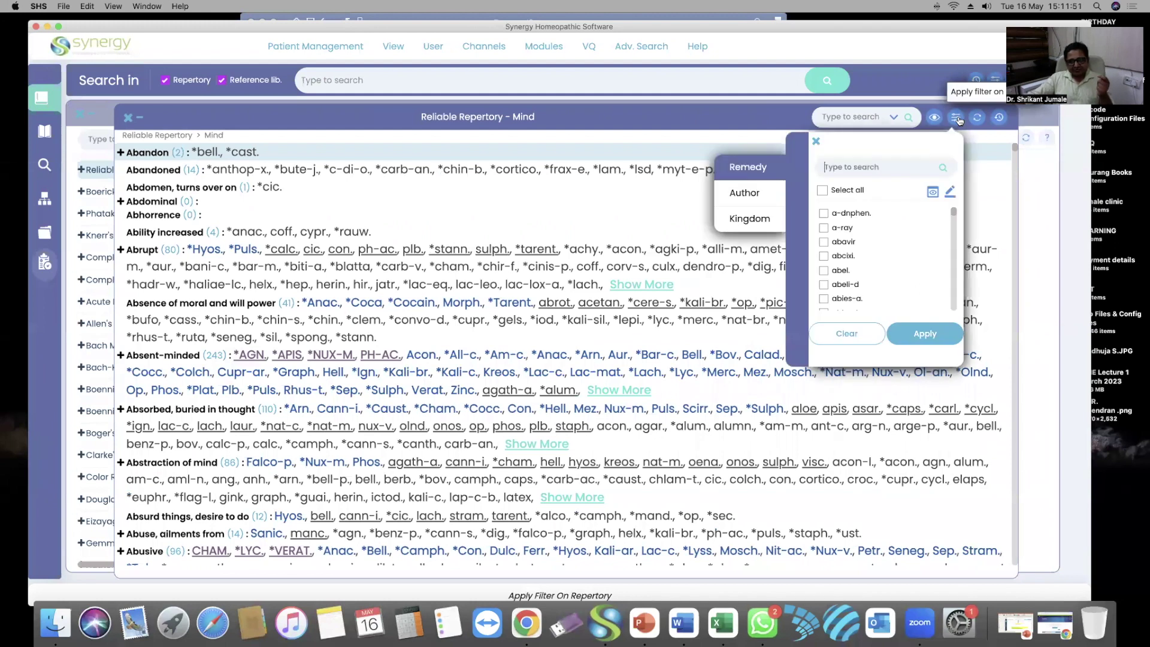
{"action": "left_click", "coordinate": [957, 118]}
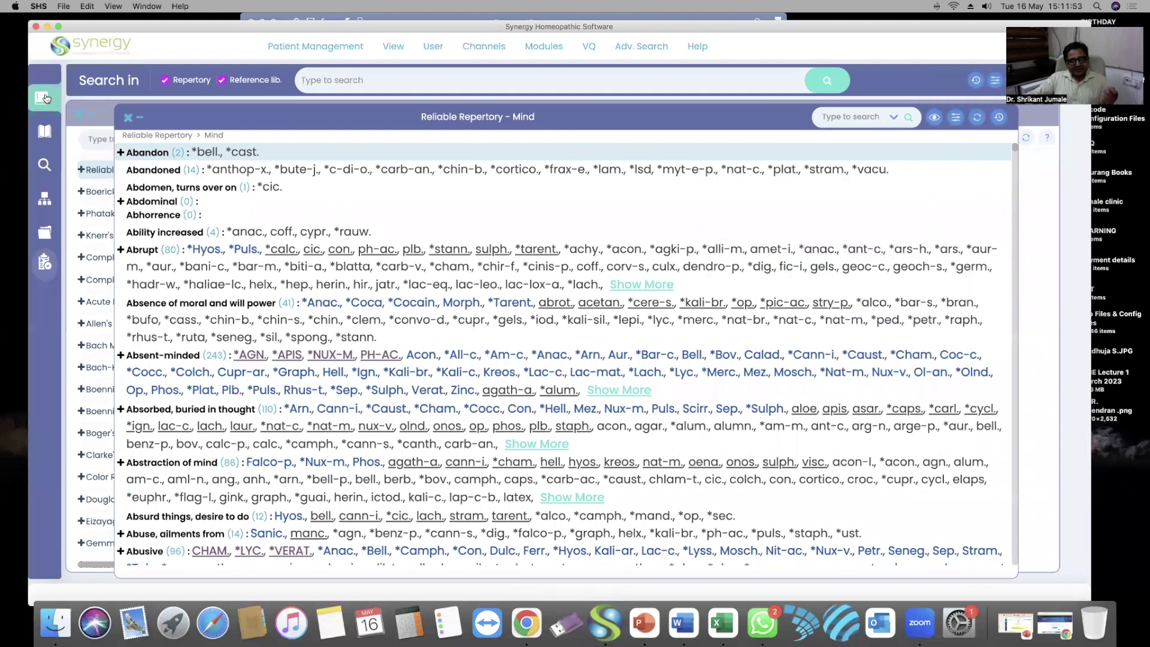
{"action": "left_click", "coordinate": [128, 118]}
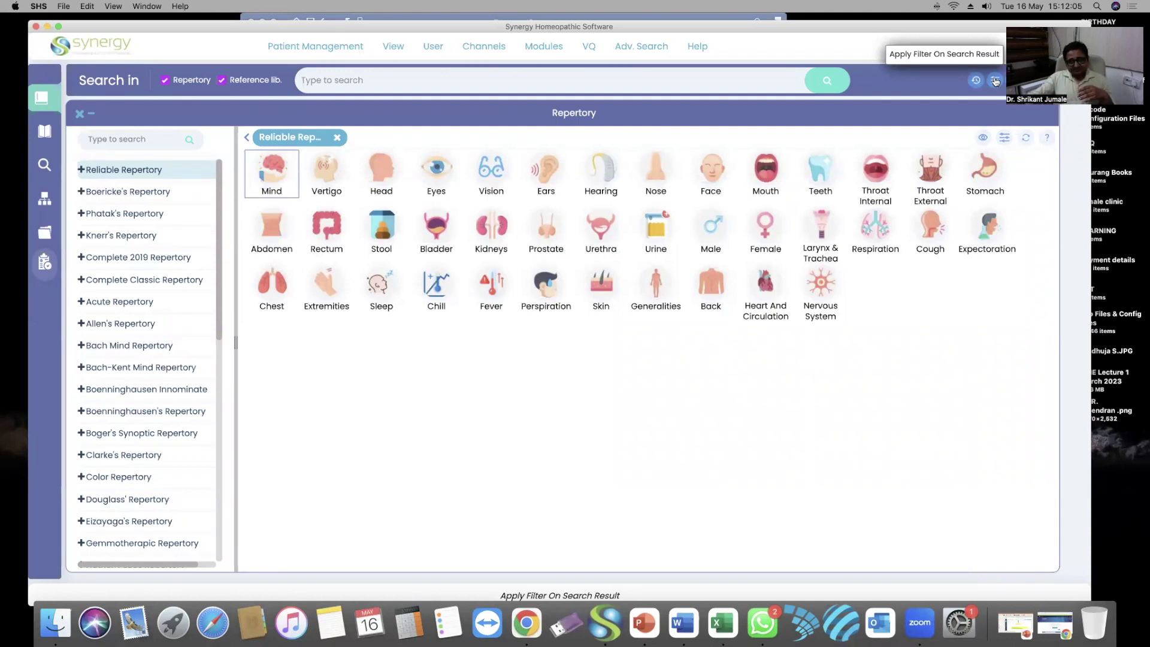
{"action": "left_click", "coordinate": [994, 81]}
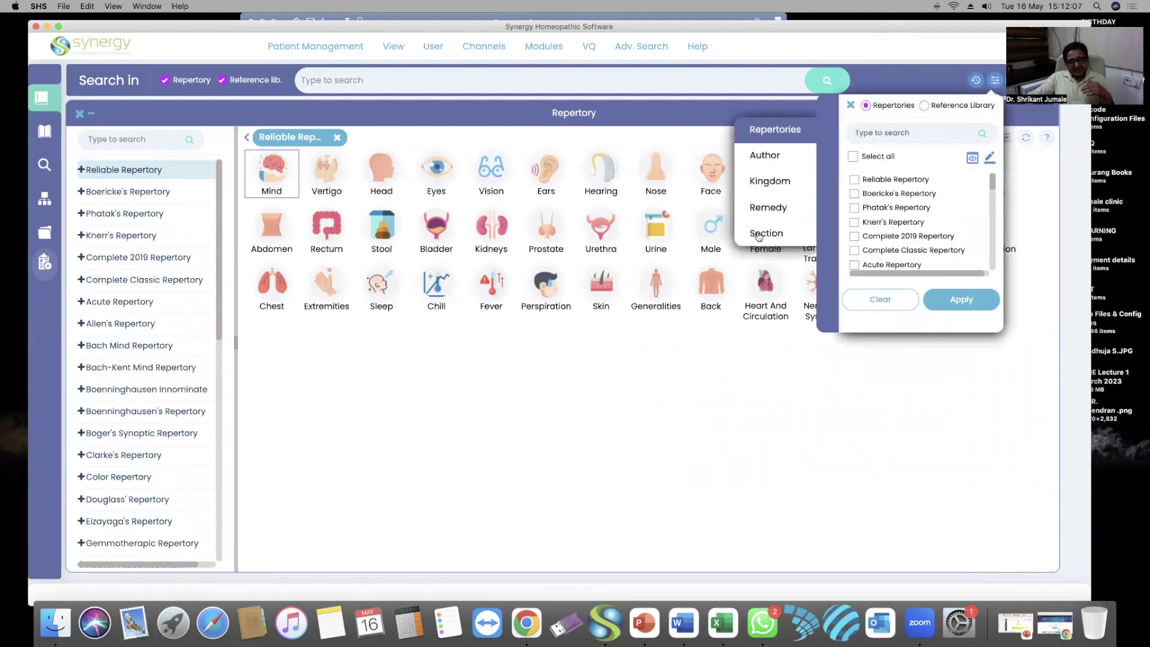
{"action": "left_click", "coordinate": [996, 82]}
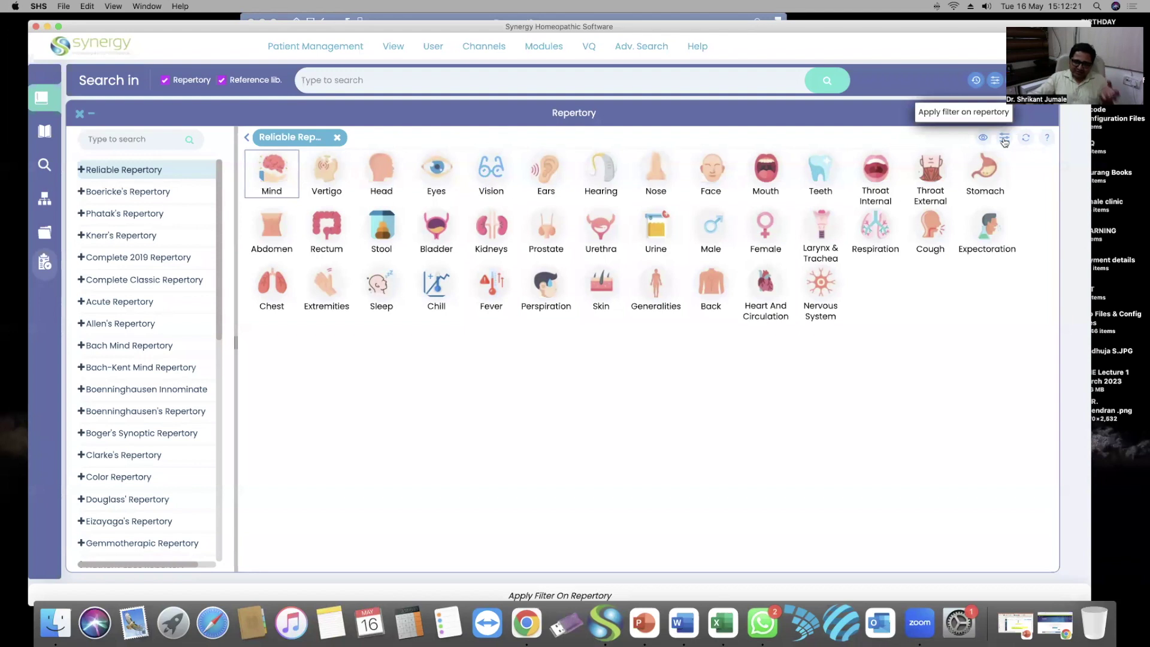
{"action": "left_click", "coordinate": [279, 170]}
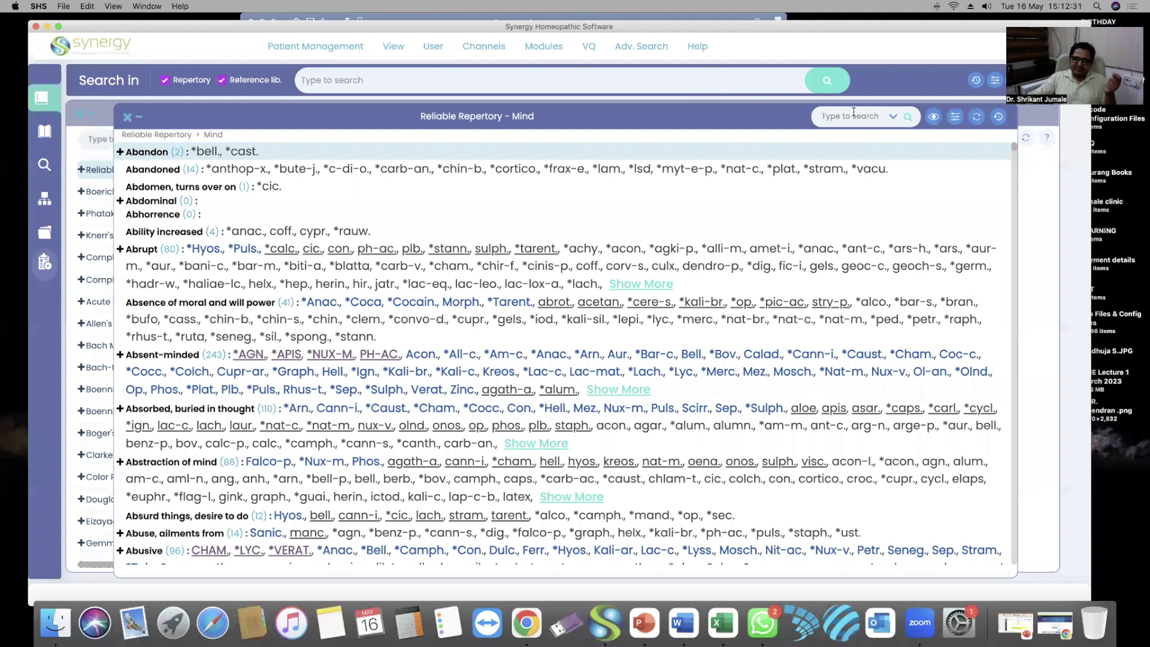
{"action": "left_click", "coordinate": [955, 118]}
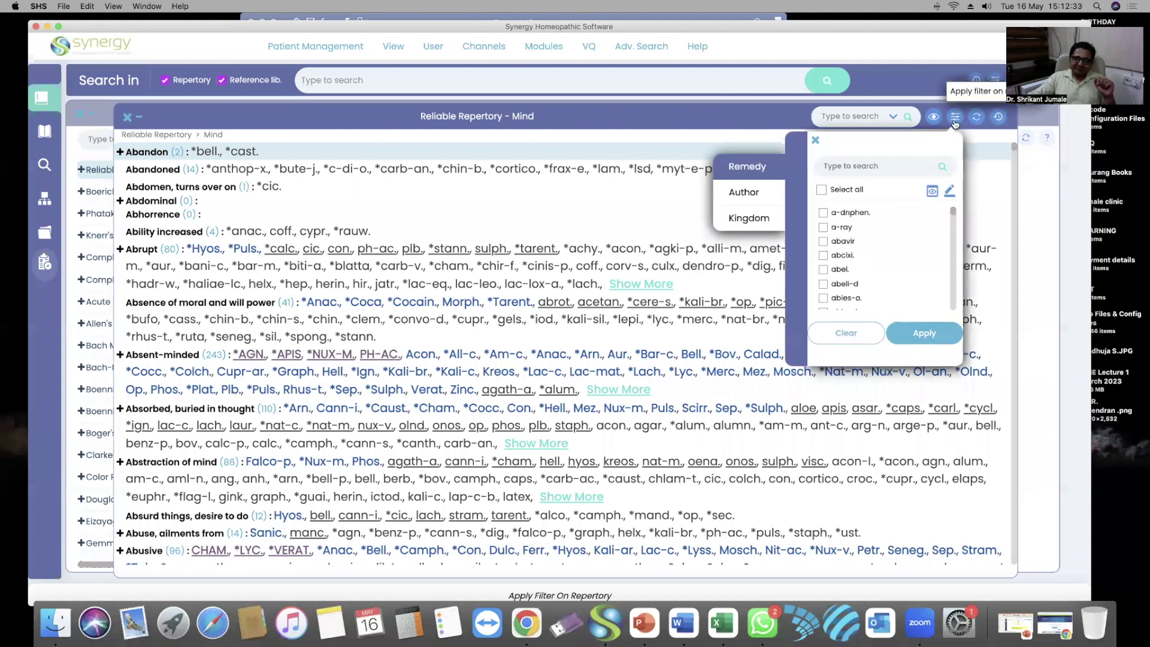
{"action": "left_click", "coordinate": [955, 120]}
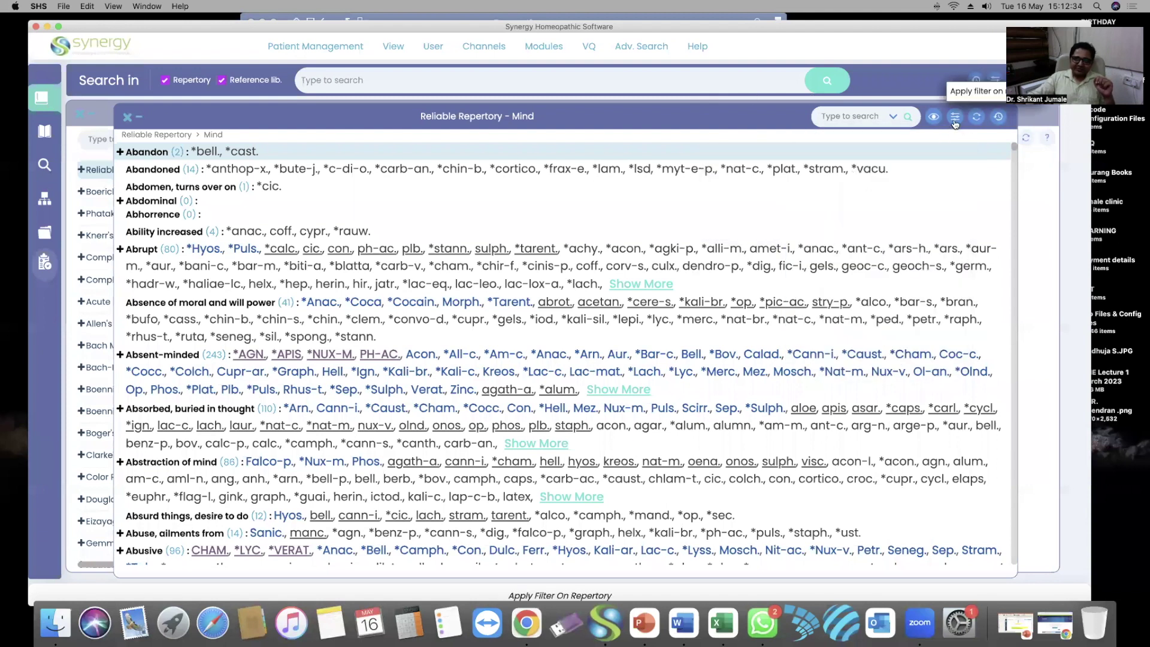
{"action": "left_click", "coordinate": [130, 118]}
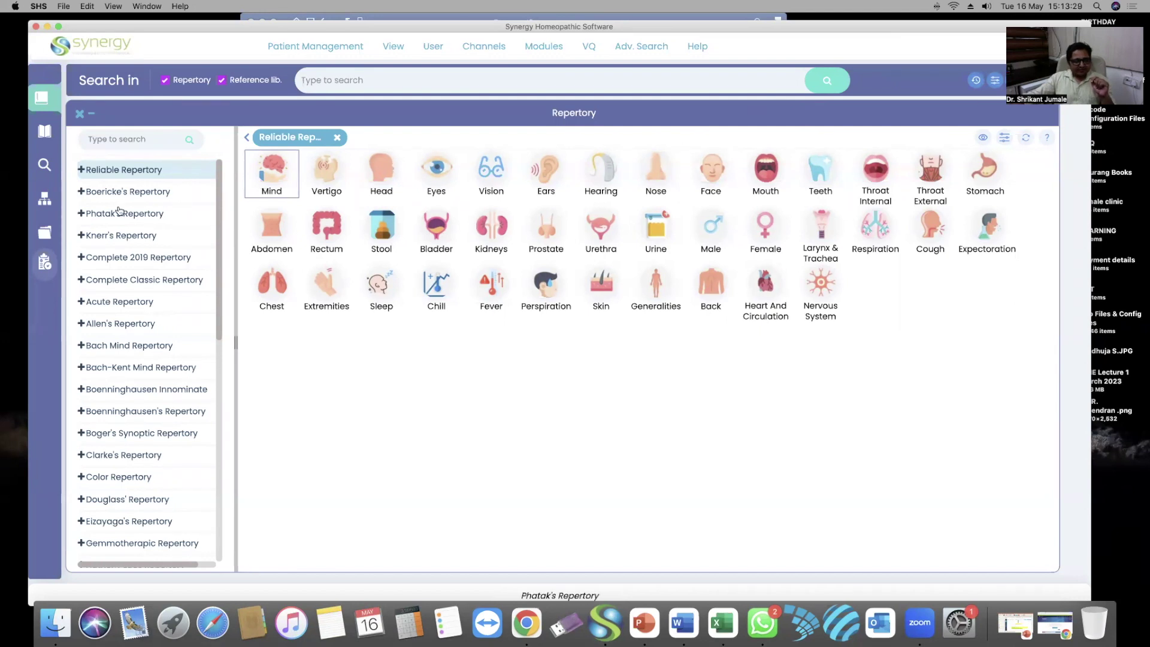
Open the search-result filter listing Reliable, Boericke's, Phatak's and other repertories
{"action": "left_click", "coordinate": [995, 81]}
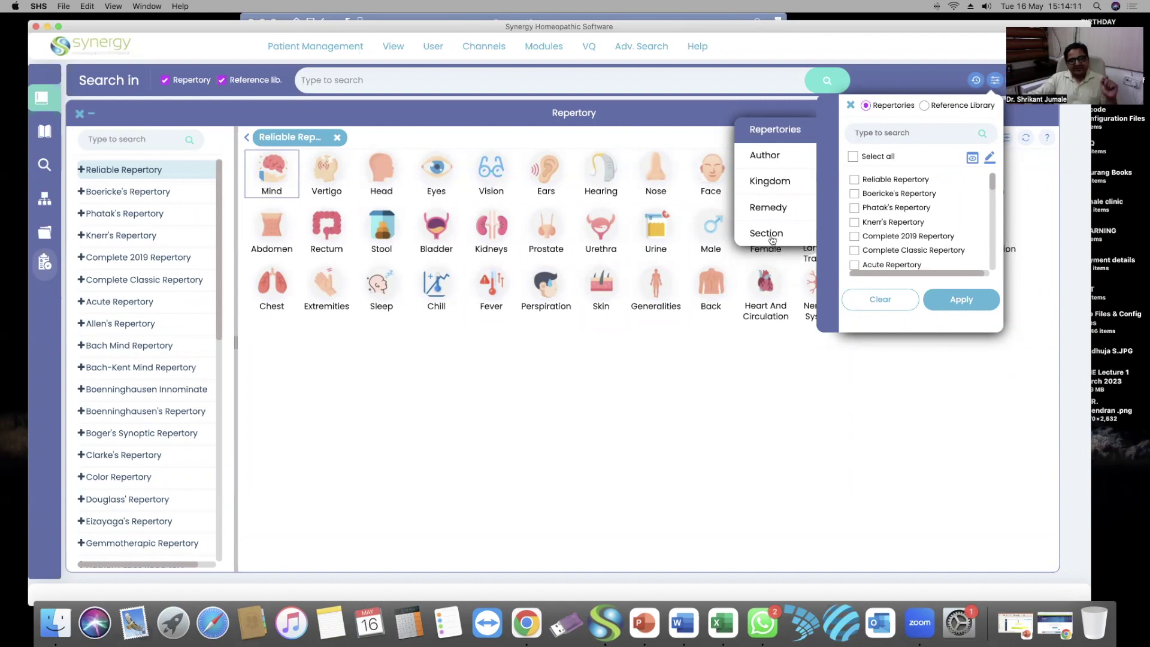
Tick Boericke's and Phatak's Repertory, view selected only, and apply the filter
{"action": "left_click", "coordinate": [854, 194]}
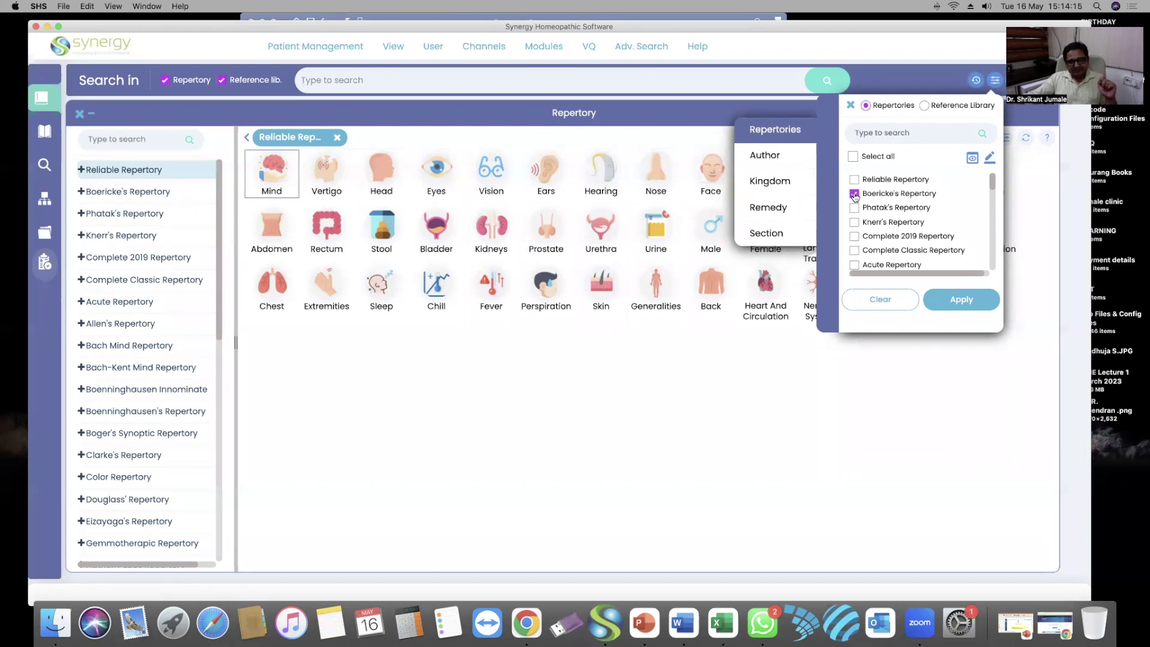
{"action": "left_click", "coordinate": [855, 208]}
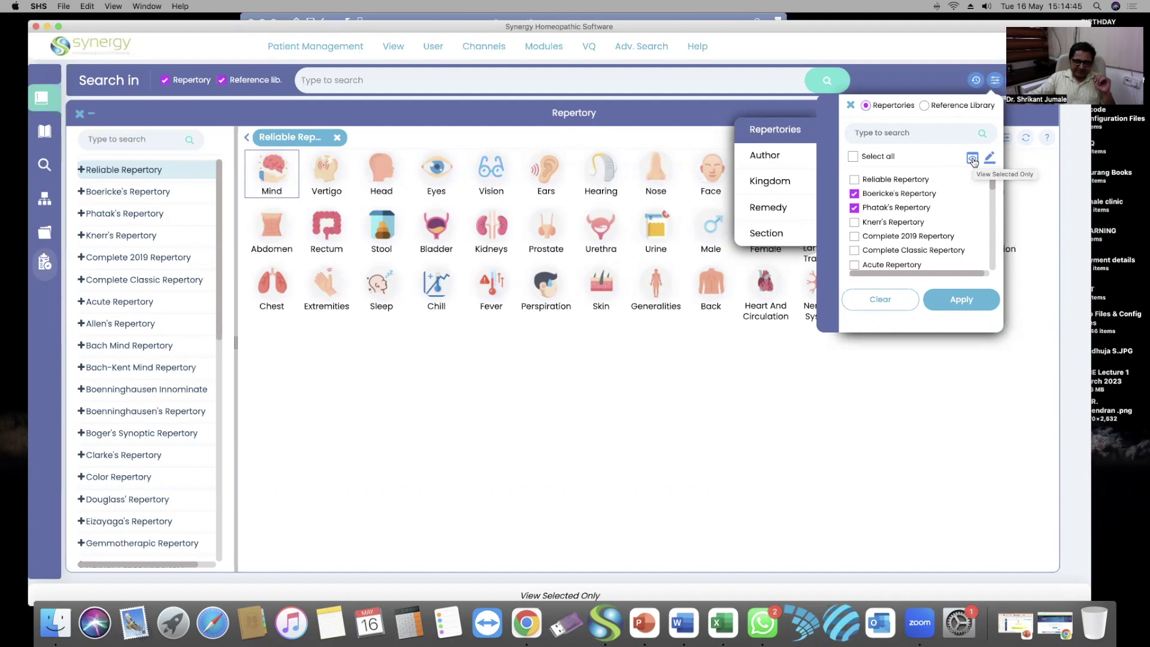
{"action": "left_click", "coordinate": [973, 160]}
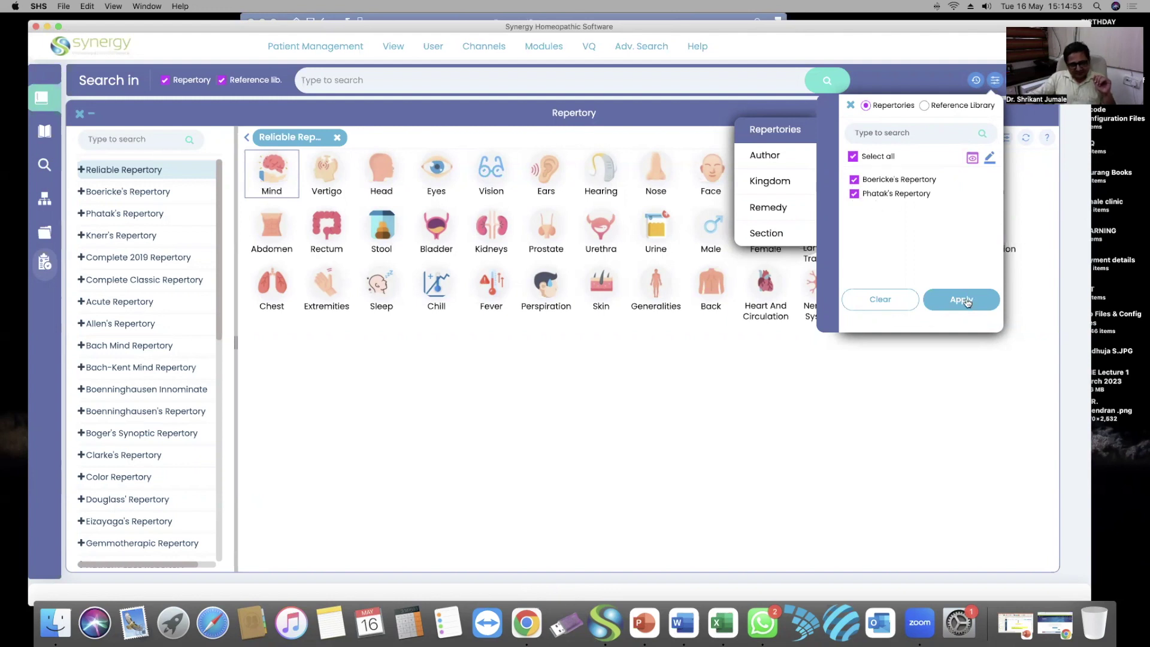
{"action": "left_click", "coordinate": [961, 300]}
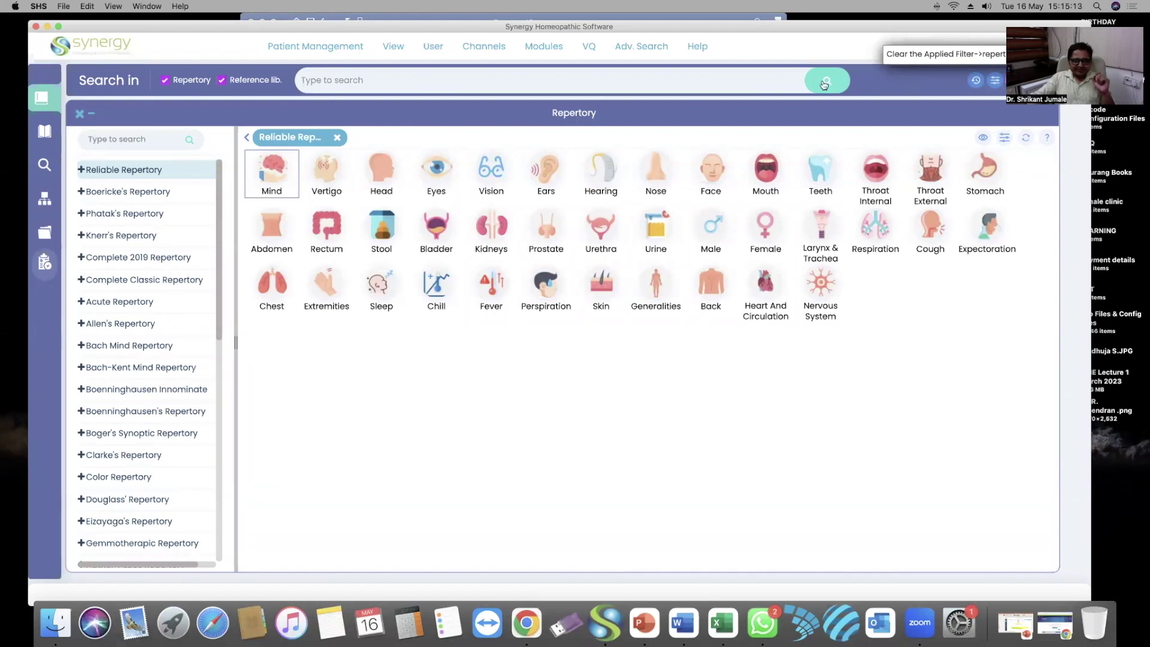
{"action": "left_click", "coordinate": [679, 78]}
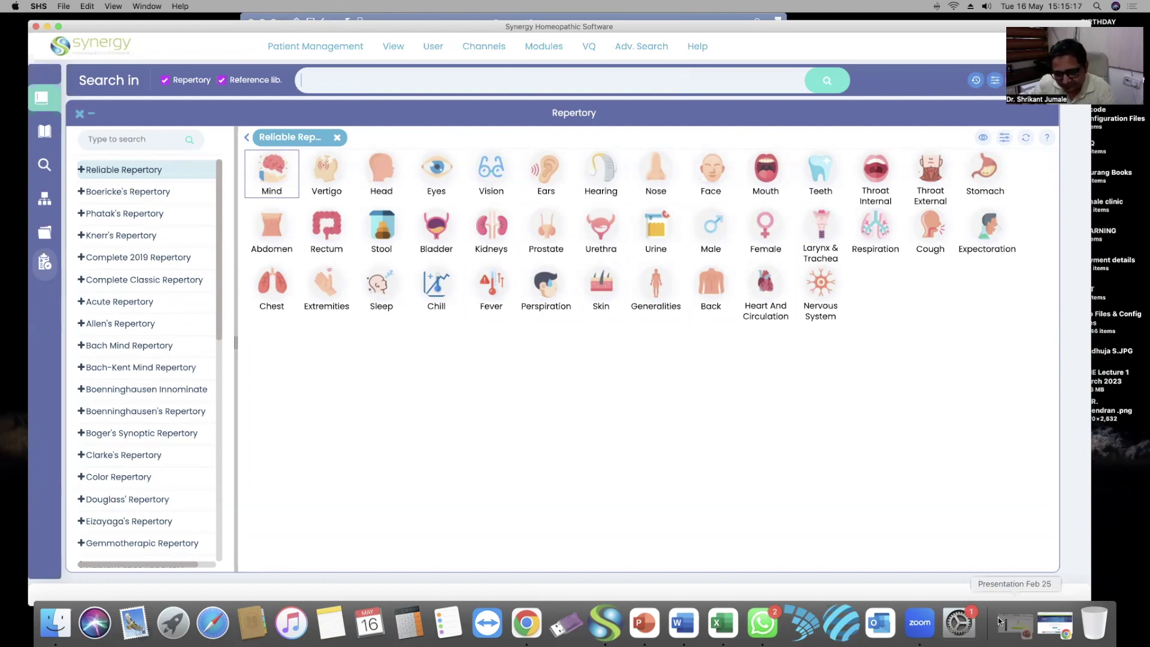
{"action": "left_click", "coordinate": [1017, 624]}
{"action": "left_click", "coordinate": [146, 473]}
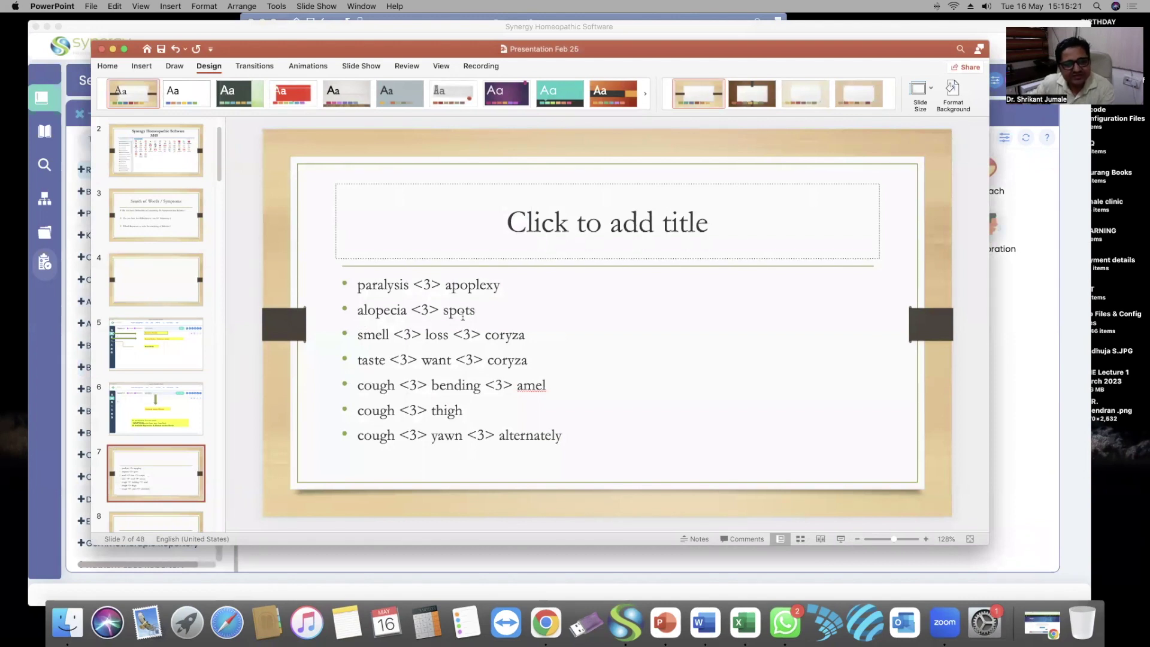
{"action": "left_click", "coordinate": [113, 50]}
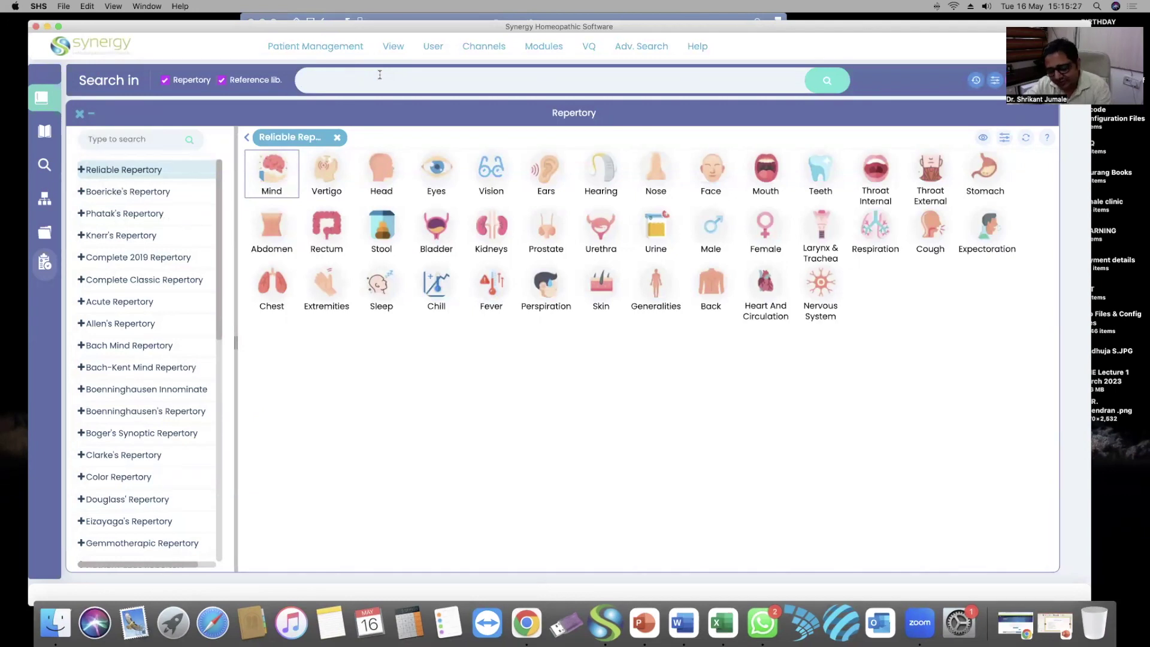
{"action": "type", "text": "alo"}
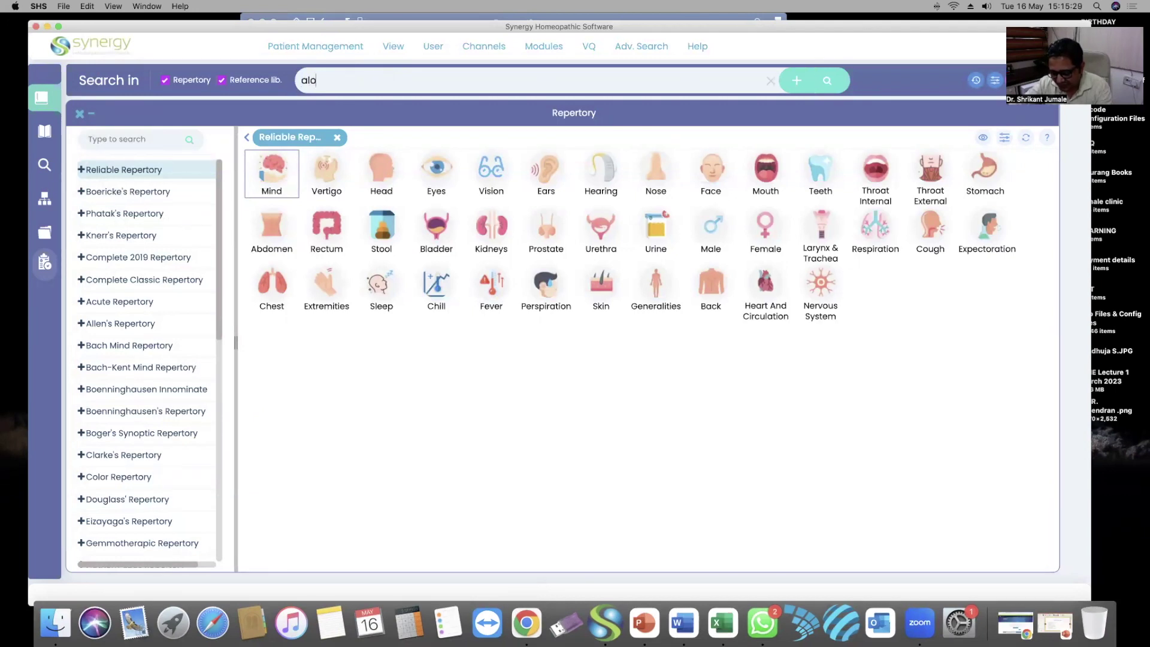
{"action": "type", "text": "pecia"}
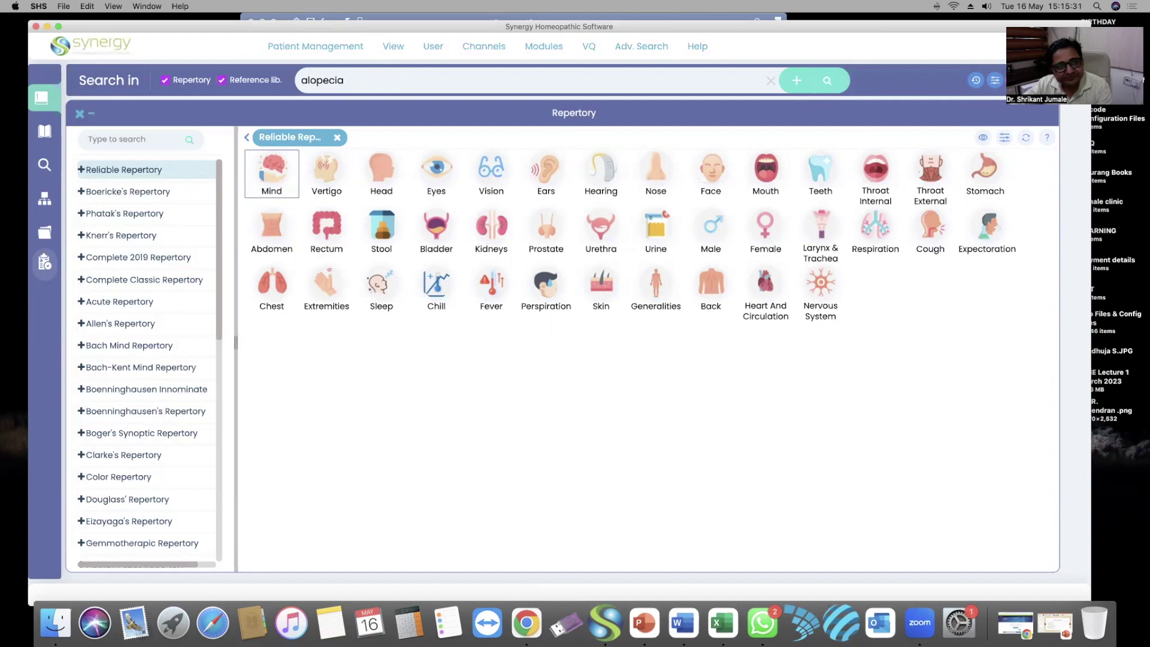
{"action": "type", "text": " 3"}
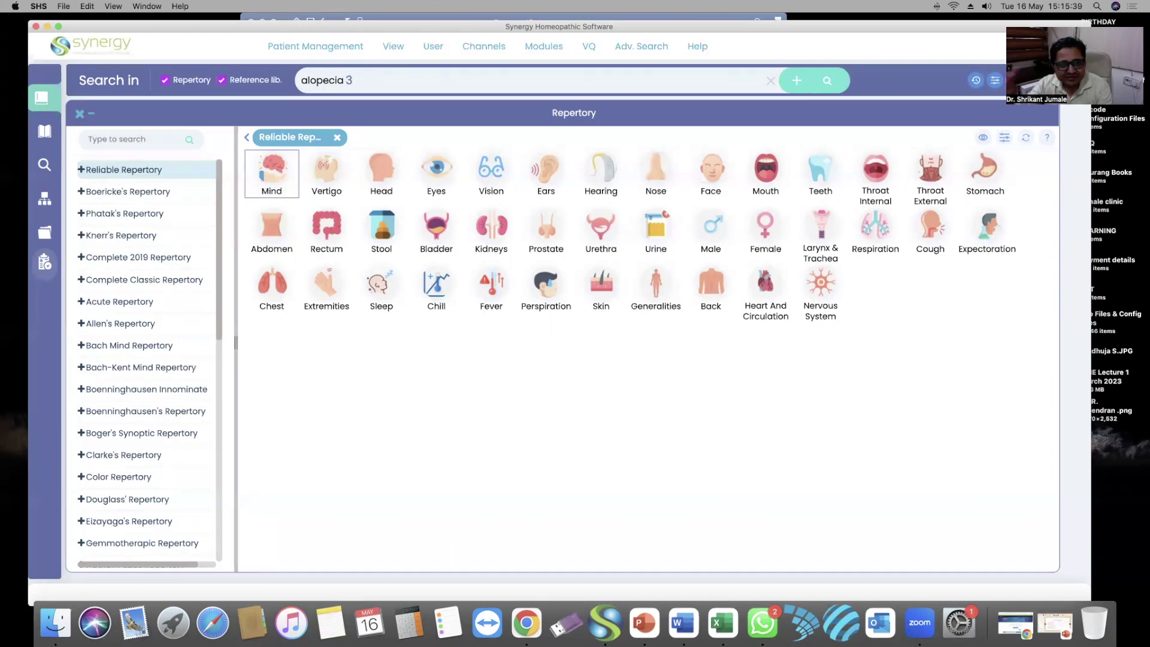
Finish the query 'alopecia 3 spots' in the Search in box and dismiss the suggestions
{"action": "type", "text": "spots"}
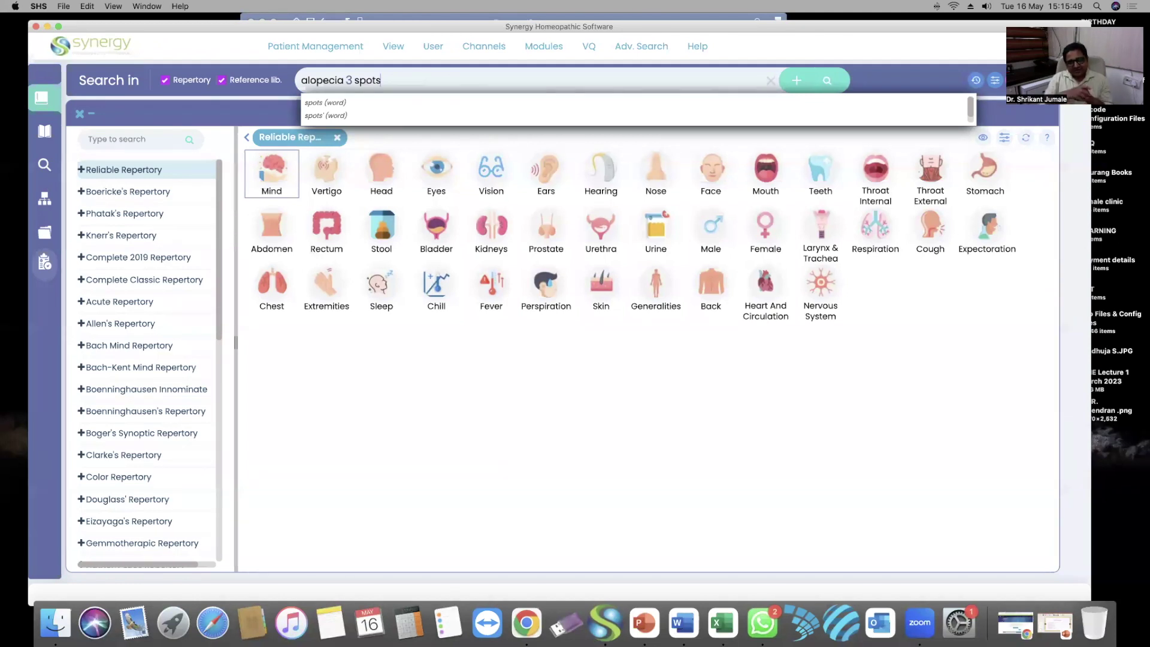
{"action": "left_click", "coordinate": [543, 440]}
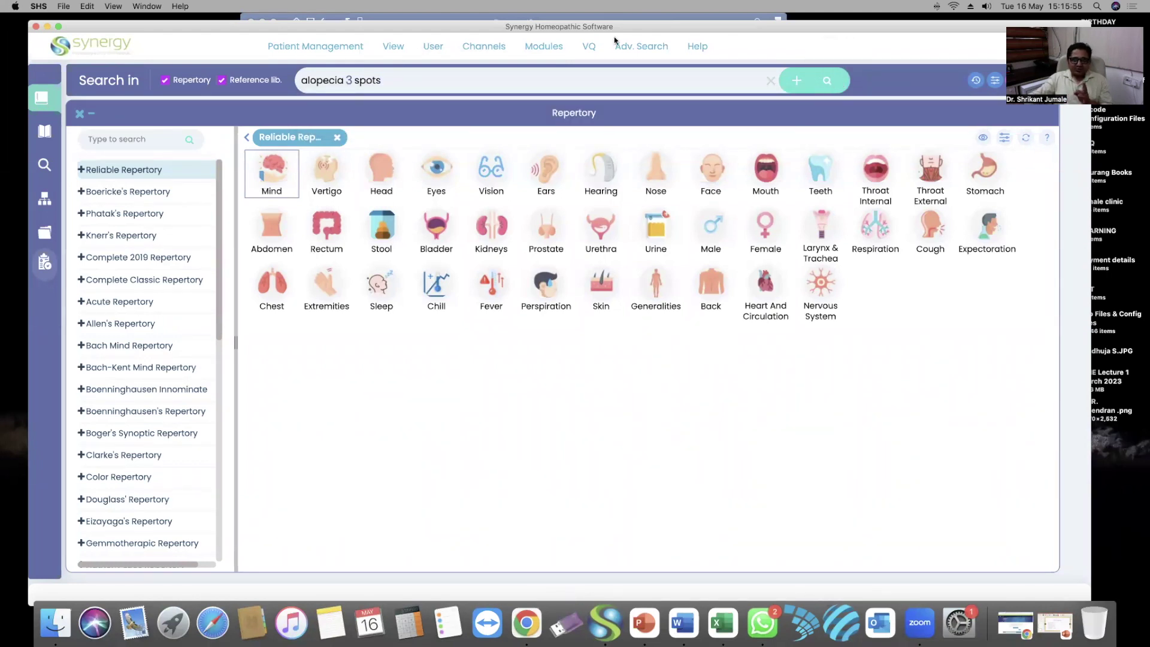
{"action": "left_click_drag", "start_coordinate": [985, 35], "coordinate": [980, 64]}
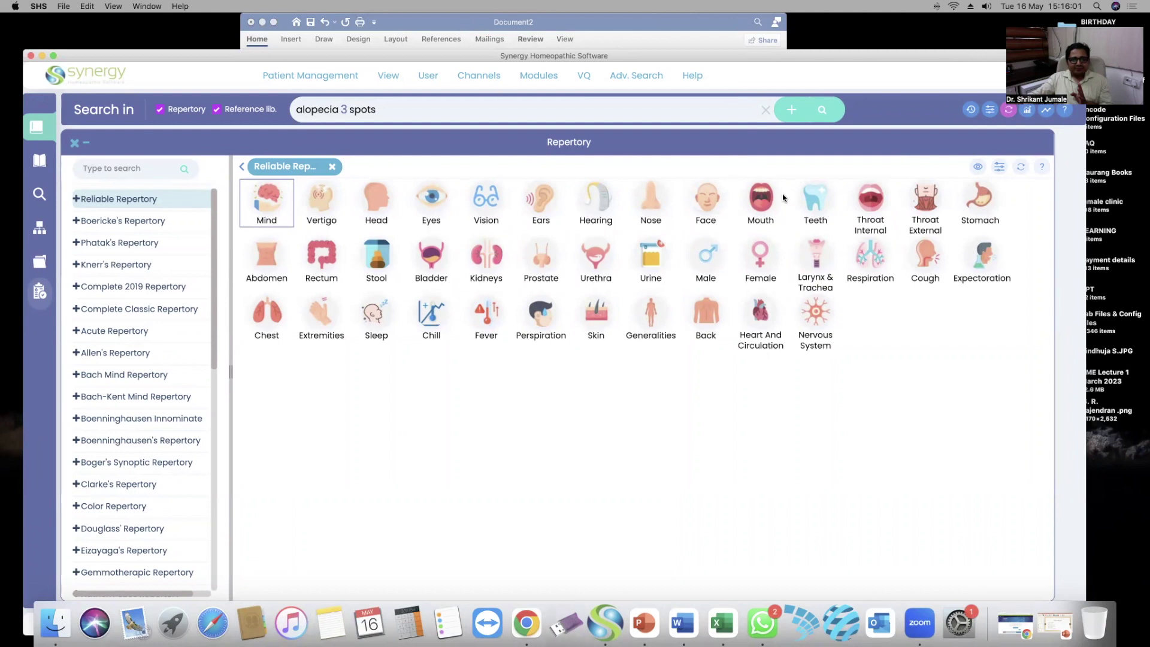
Run the 'alopecia 3 spots' search and review its Repertories and Reference library results
{"action": "left_click", "coordinate": [823, 113]}
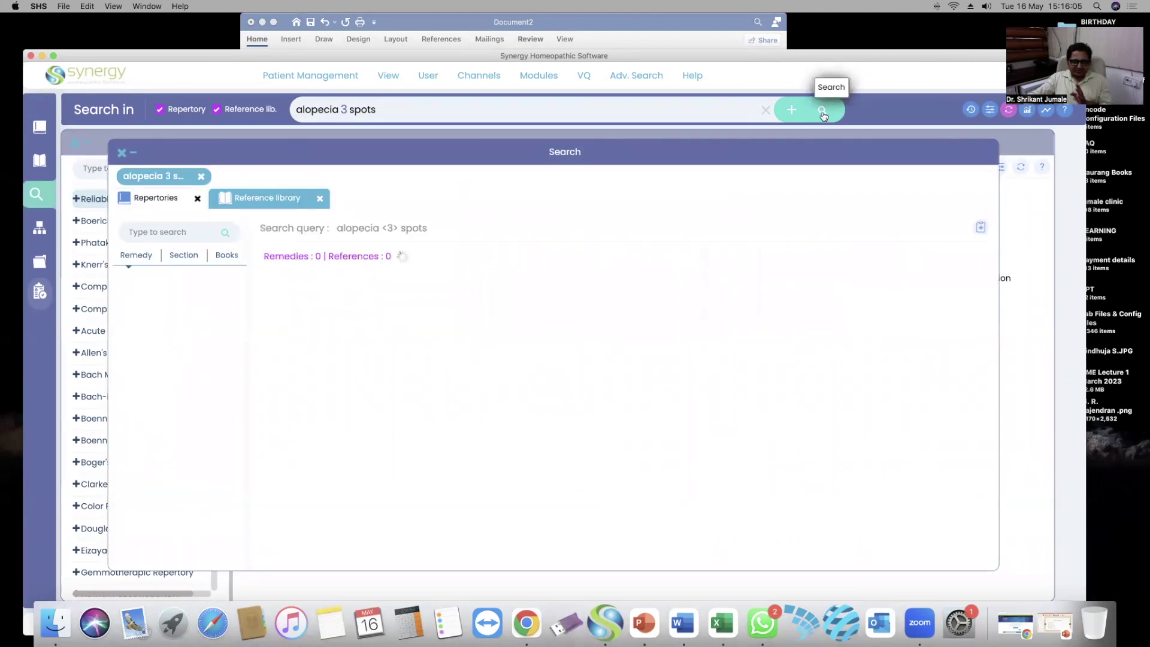
{"action": "left_click_drag", "start_coordinate": [829, 52], "coordinate": [874, 16]}
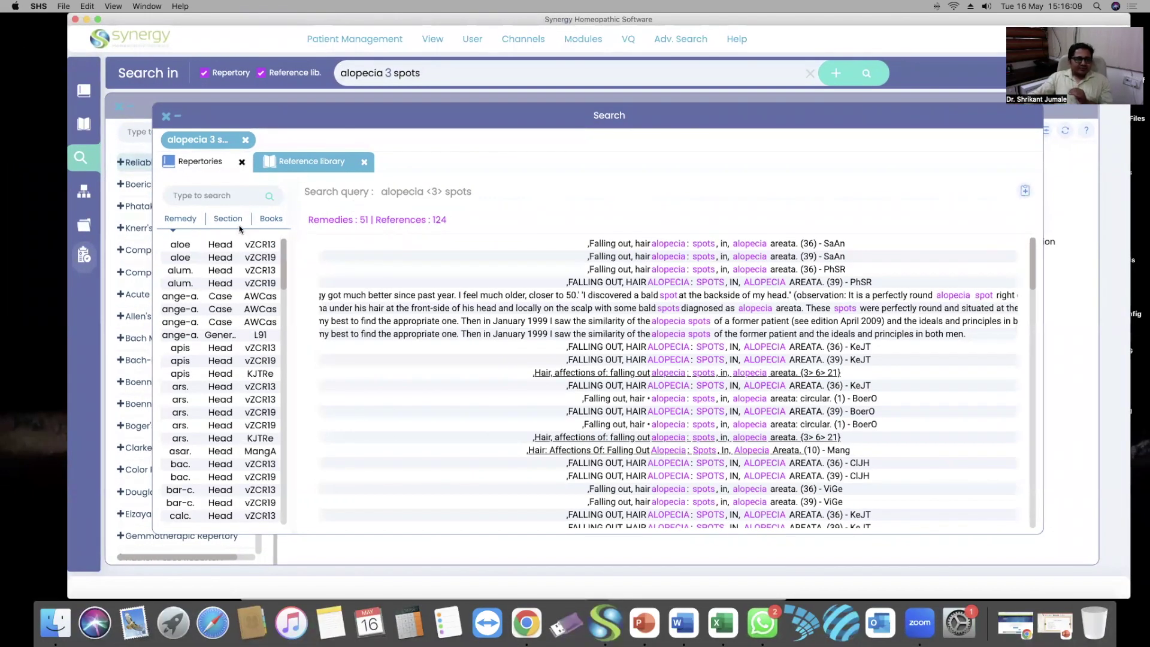
{"action": "left_click", "coordinate": [190, 159]}
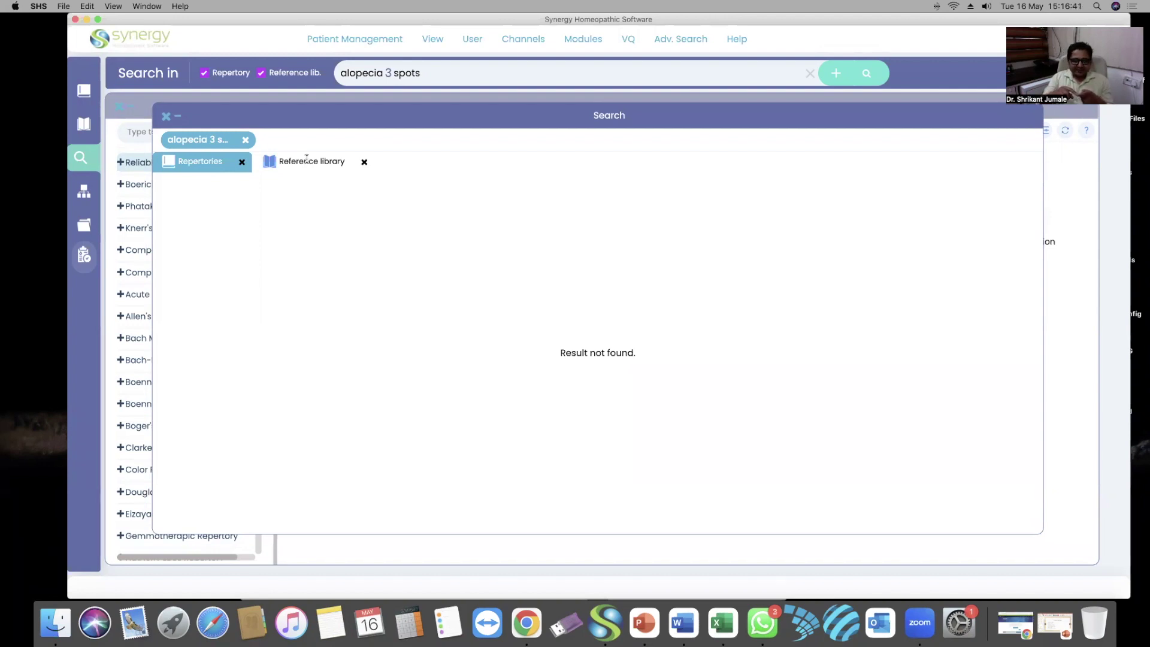
{"action": "left_click", "coordinate": [307, 160]}
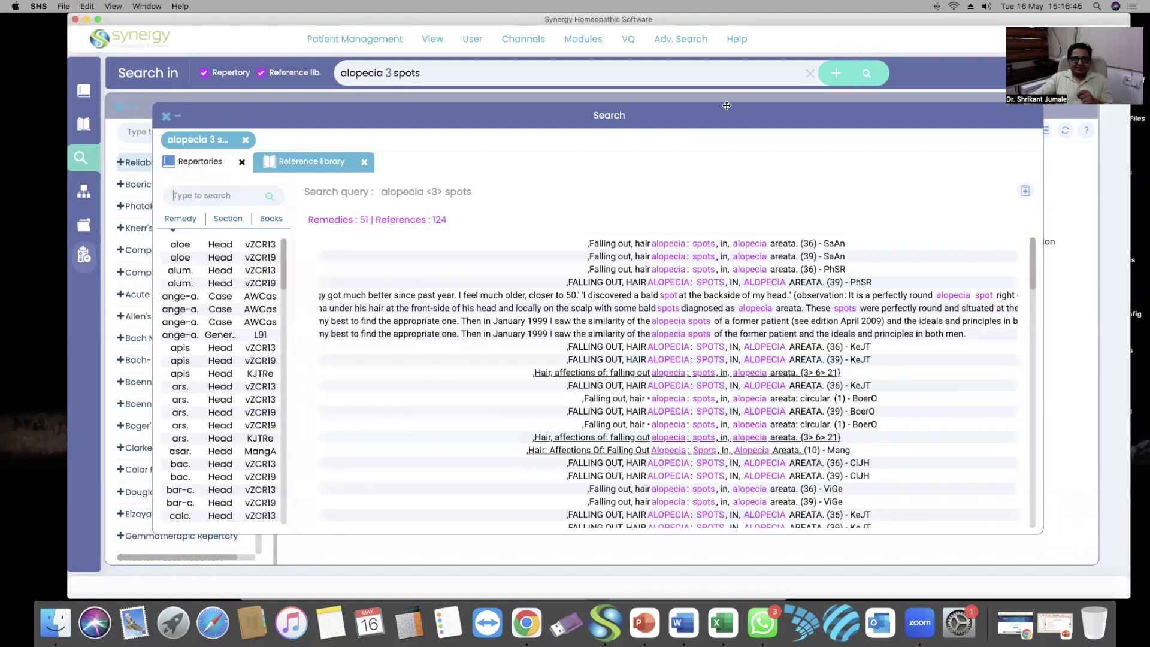
{"action": "left_click_drag", "start_coordinate": [735, 109], "coordinate": [714, 100]}
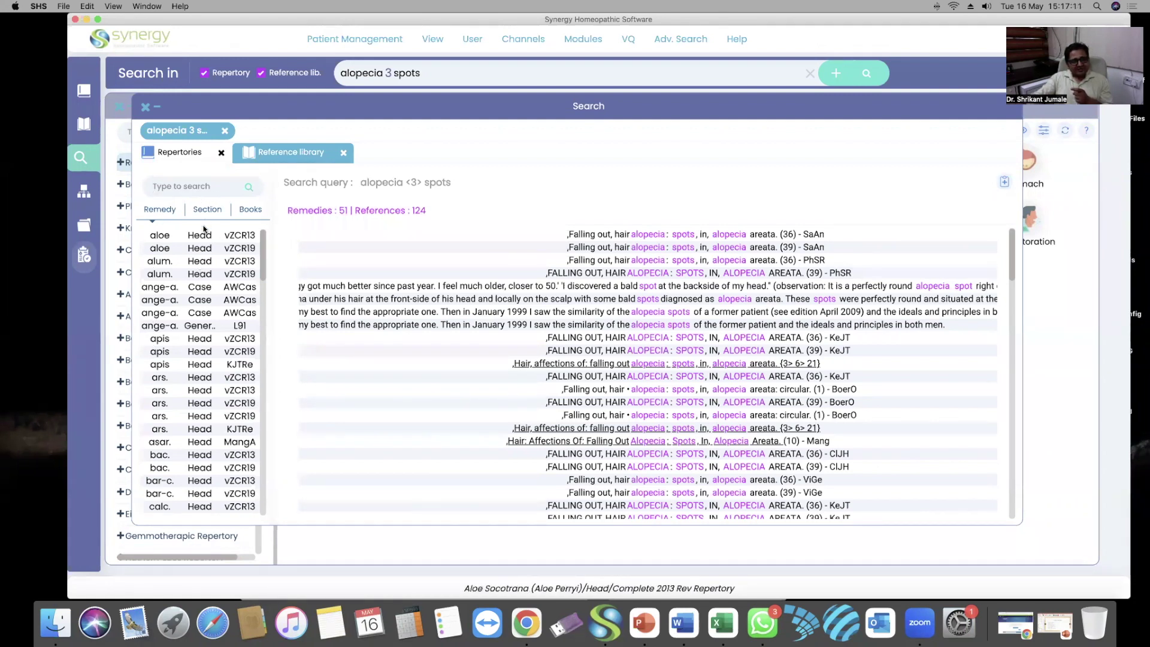
{"action": "scroll", "coordinate": [202, 264], "scroll_direction": "down", "scroll_amount": 1}
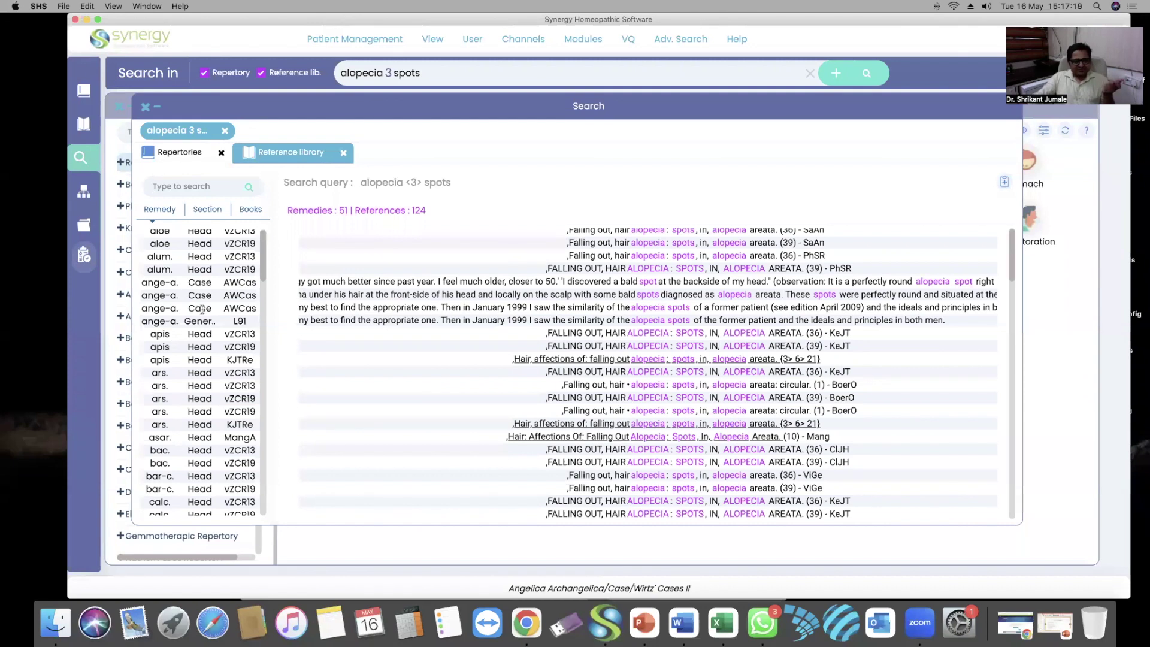
{"action": "scroll", "coordinate": [238, 234], "scroll_direction": "up", "scroll_amount": 1}
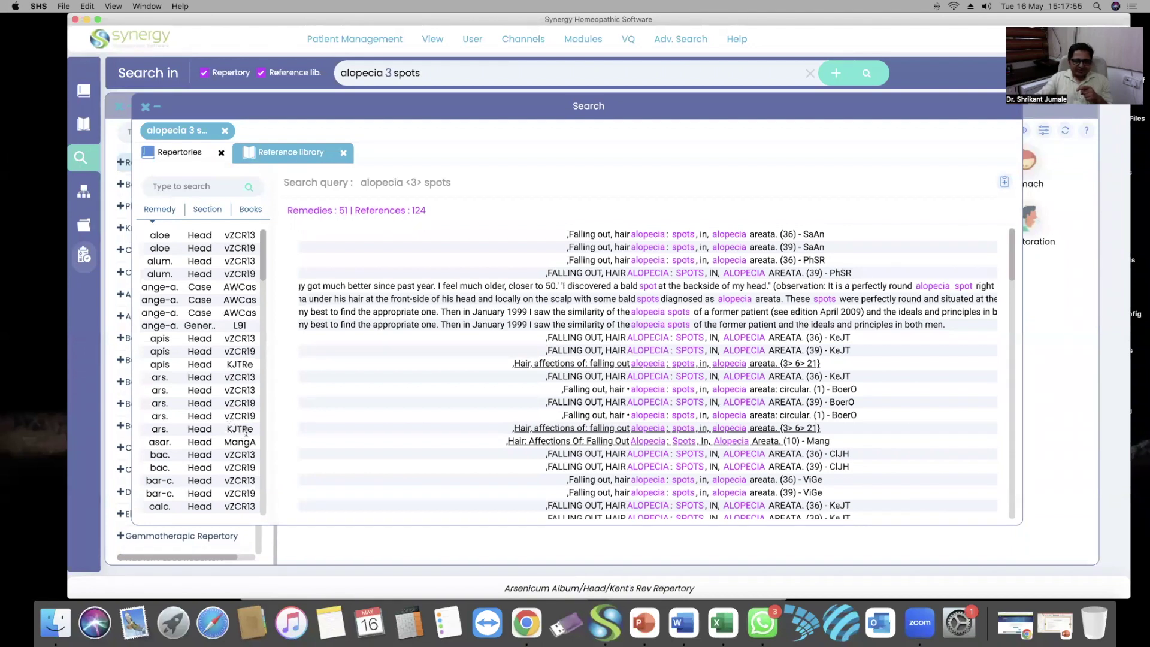
Open Kent's 'alopecia: spots, in, alopecia areata' rubric in the Reference Library, then close it
{"action": "left_click", "coordinate": [664, 430]}
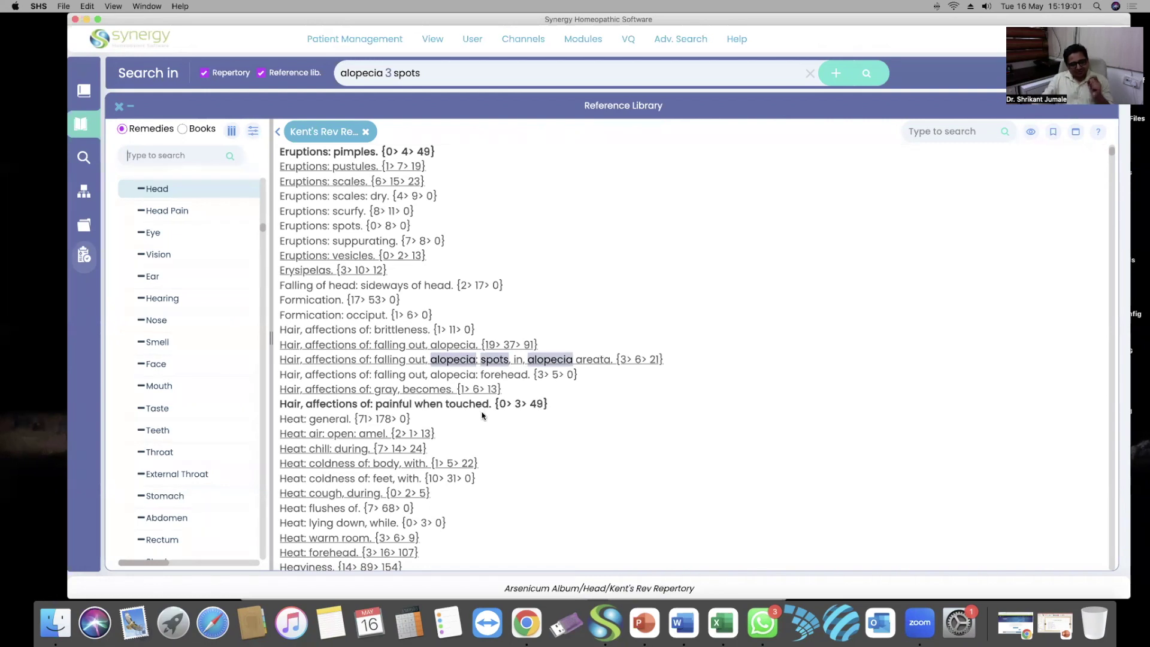
{"action": "left_click_drag", "start_coordinate": [494, 404], "coordinate": [549, 404]}
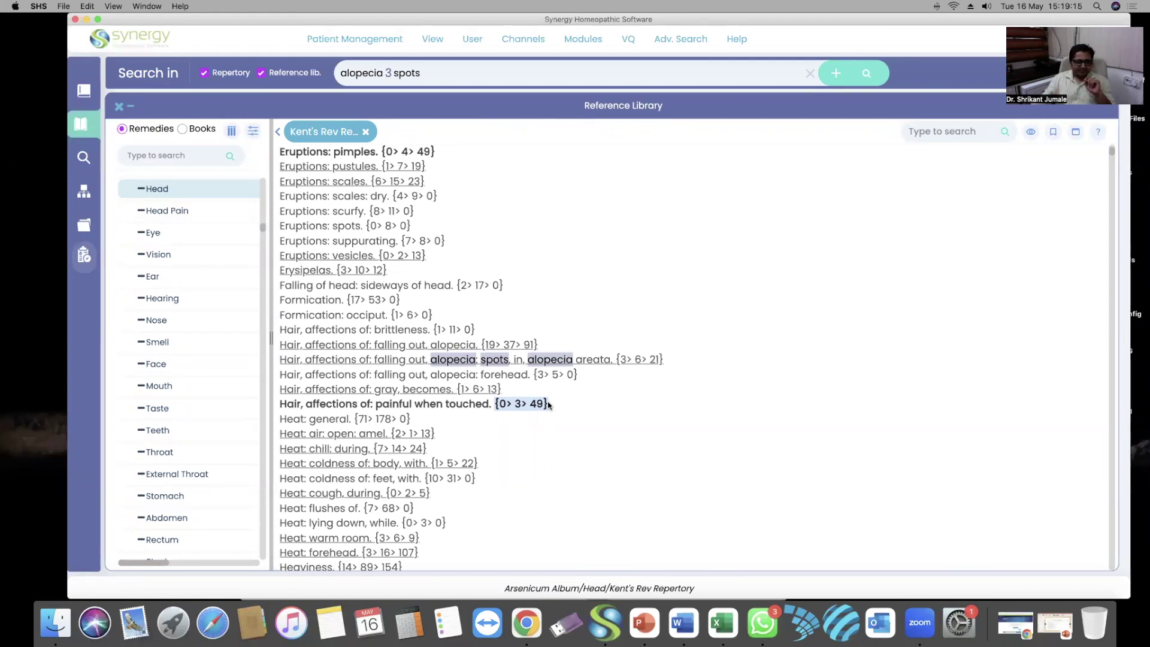
{"action": "left_click", "coordinate": [119, 107]}
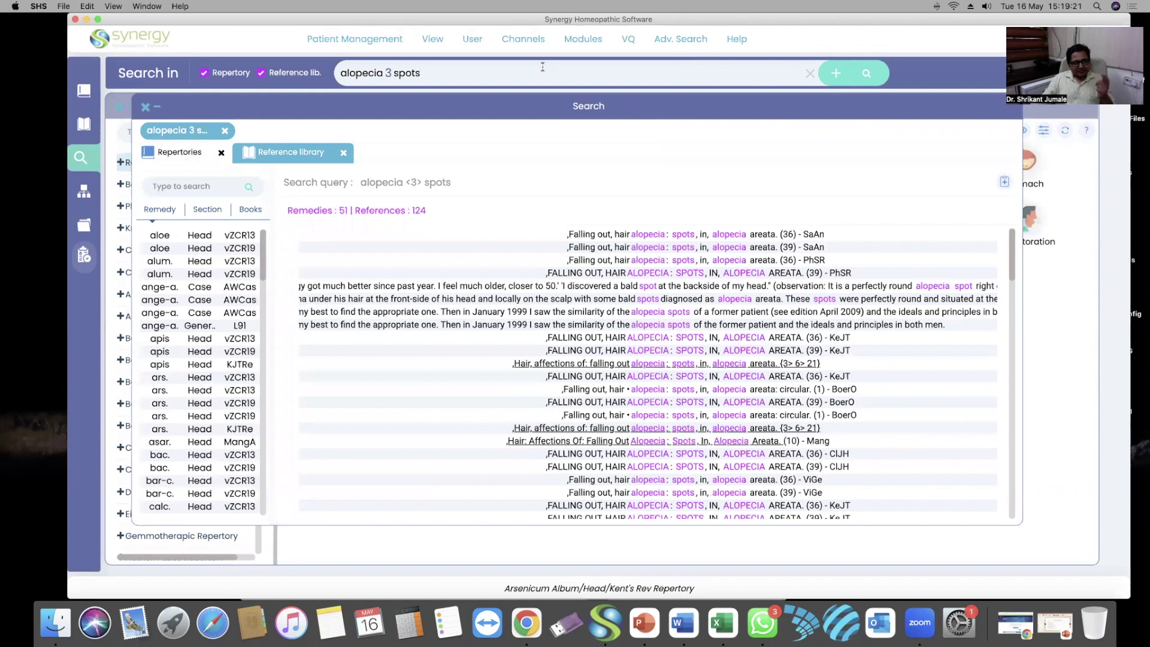
Clear the search box and enter the new query 'menses 3 nose 3 bleeding'
{"action": "left_click", "coordinate": [492, 66]}
{"action": "left_click", "coordinate": [810, 73]}
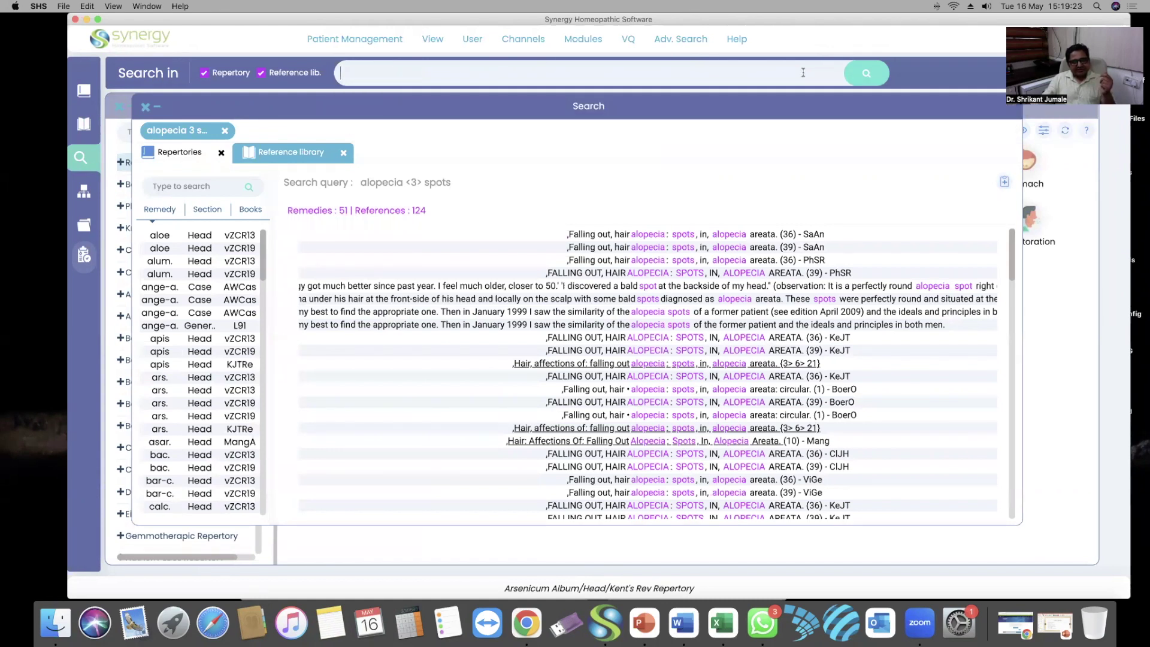
{"action": "left_click", "coordinate": [515, 72]}
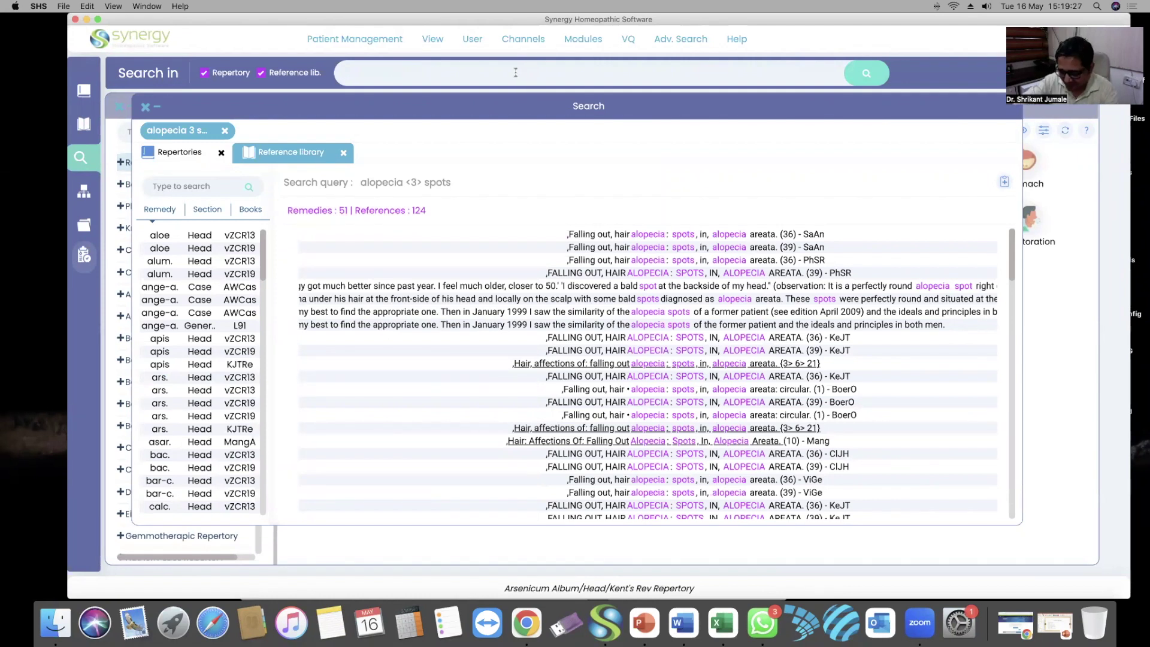
{"action": "type", "text": "menses"}
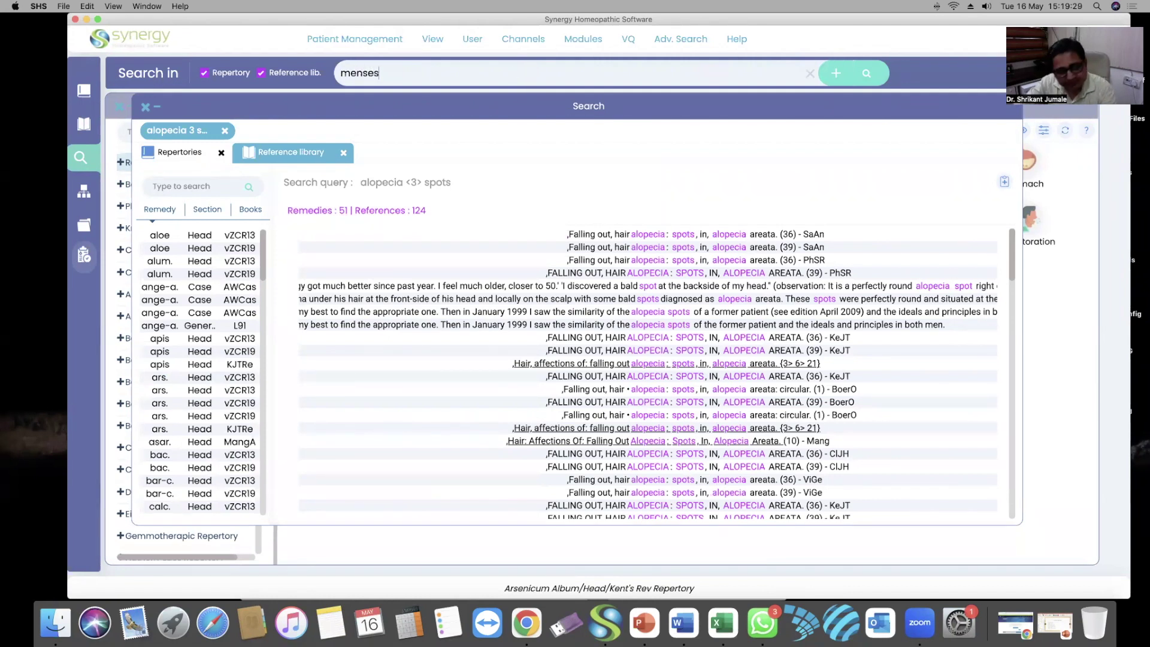
{"action": "type", "text": " 3"}
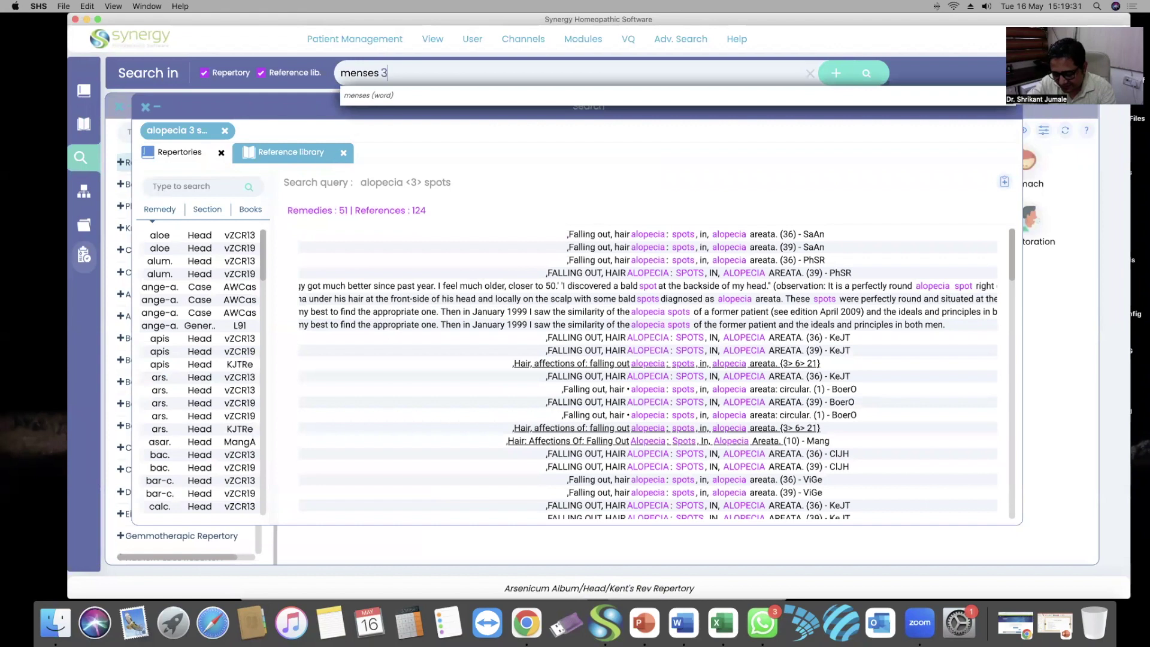
{"action": "type", "text": " n"}
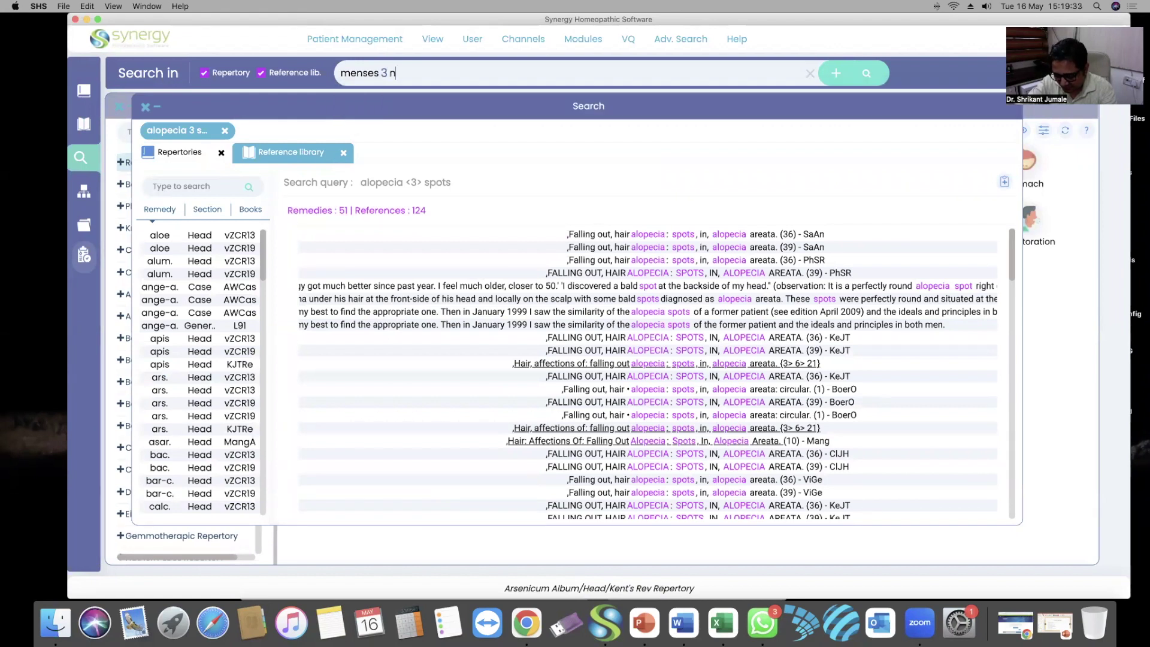
{"action": "type", "text": "ose 3"}
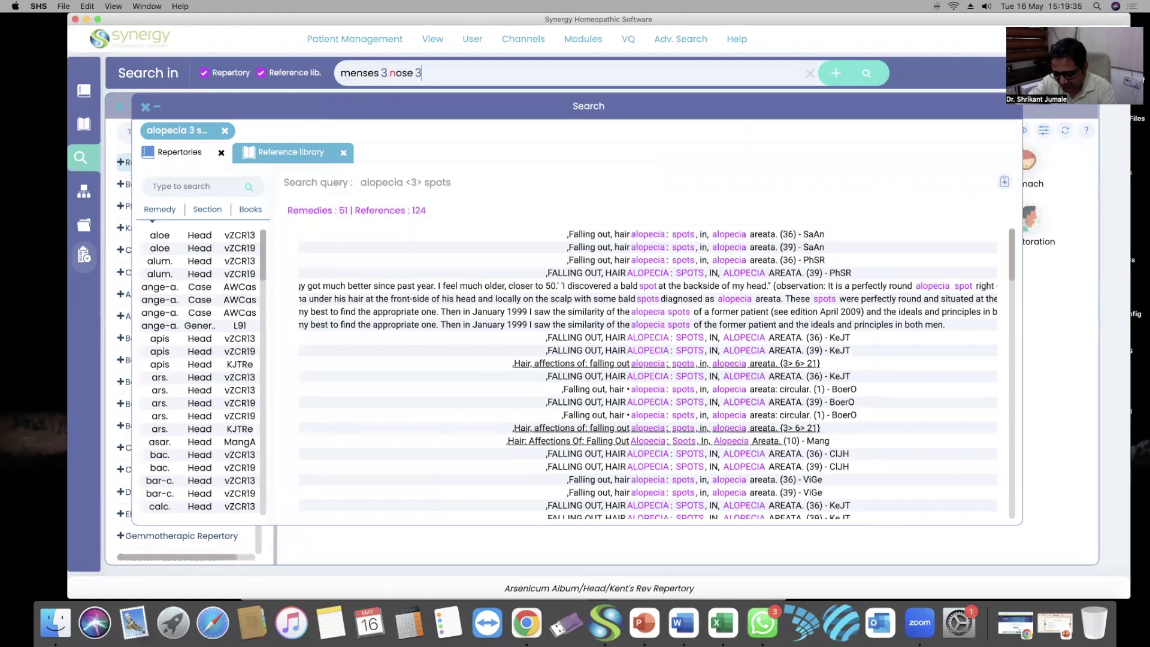
{"action": "type", "text": " bleeding"}
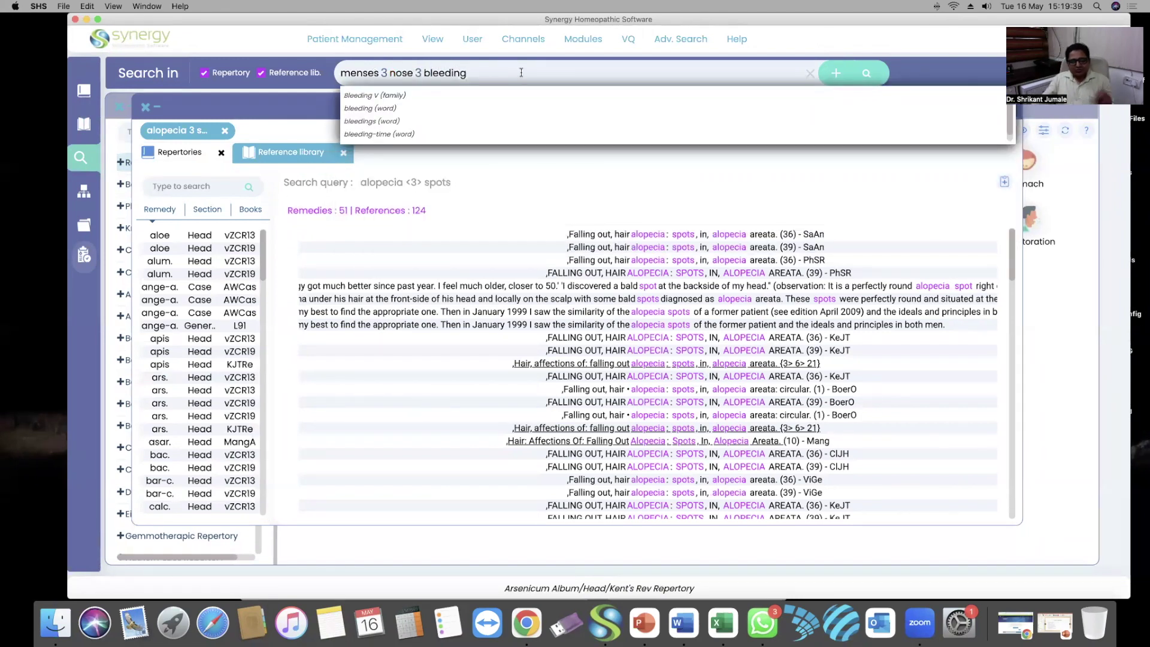
Run the search, returning Boericke's 'Nose; Bleeding; cause; menses, absent' rubric with 7 remedies
{"action": "left_click", "coordinate": [869, 74]}
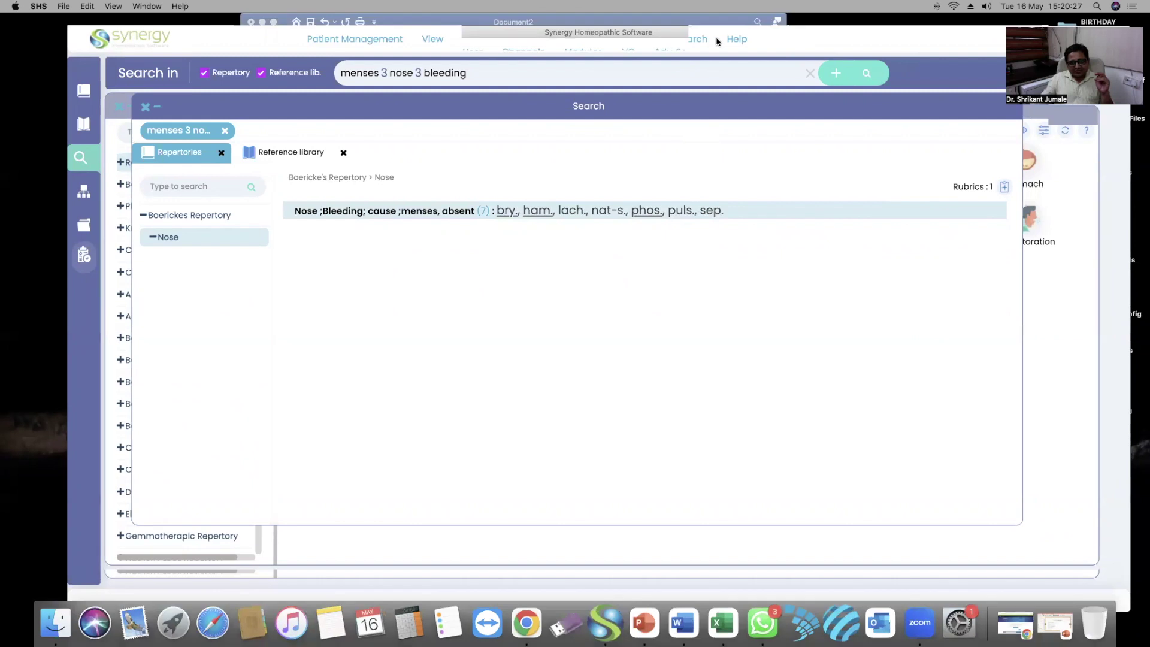
{"action": "left_click_drag", "start_coordinate": [719, 19], "coordinate": [719, 38]}
{"action": "mouse_move", "coordinate": [677, 58]}
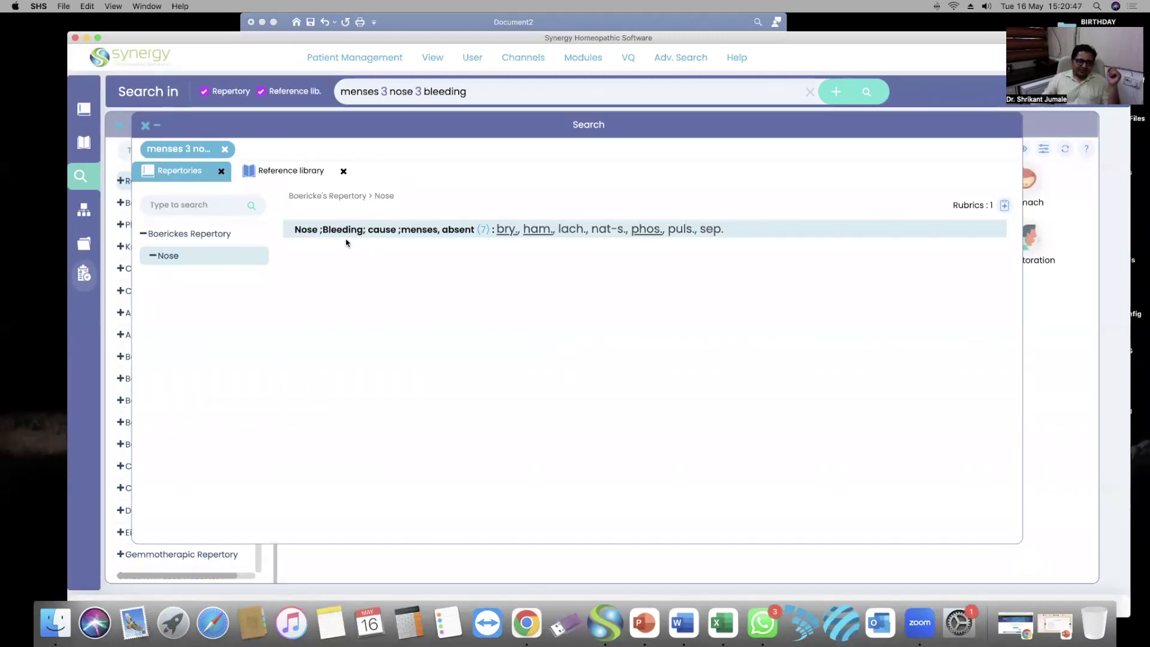
{"action": "left_click", "coordinate": [144, 126]}
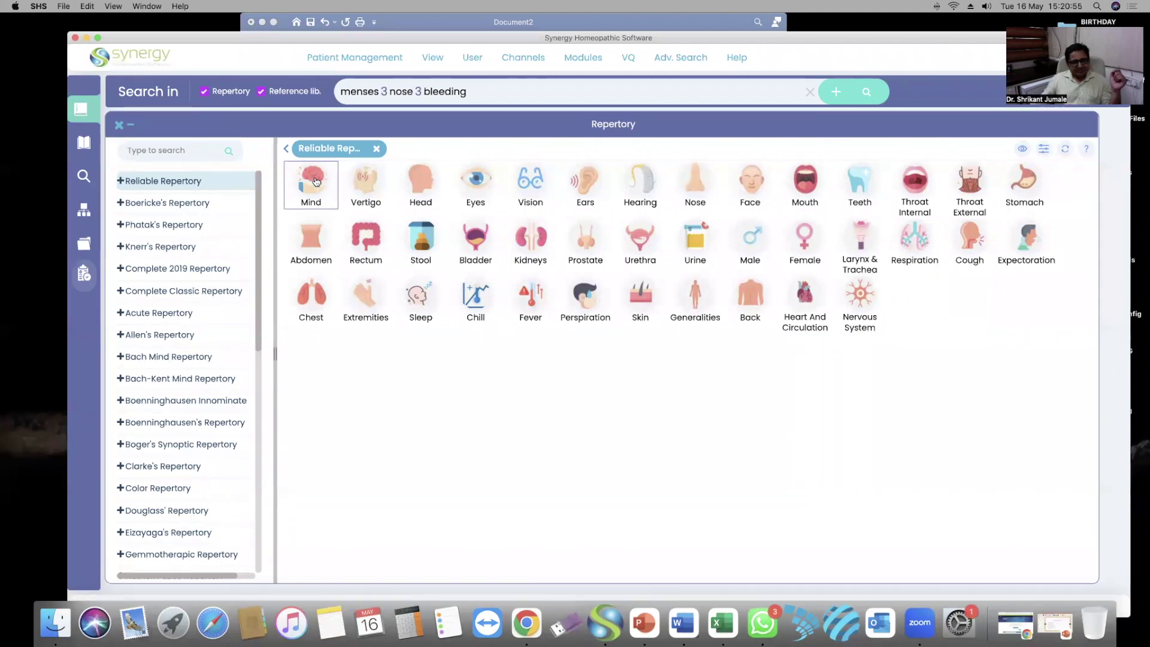
{"action": "left_click", "coordinate": [313, 237]}
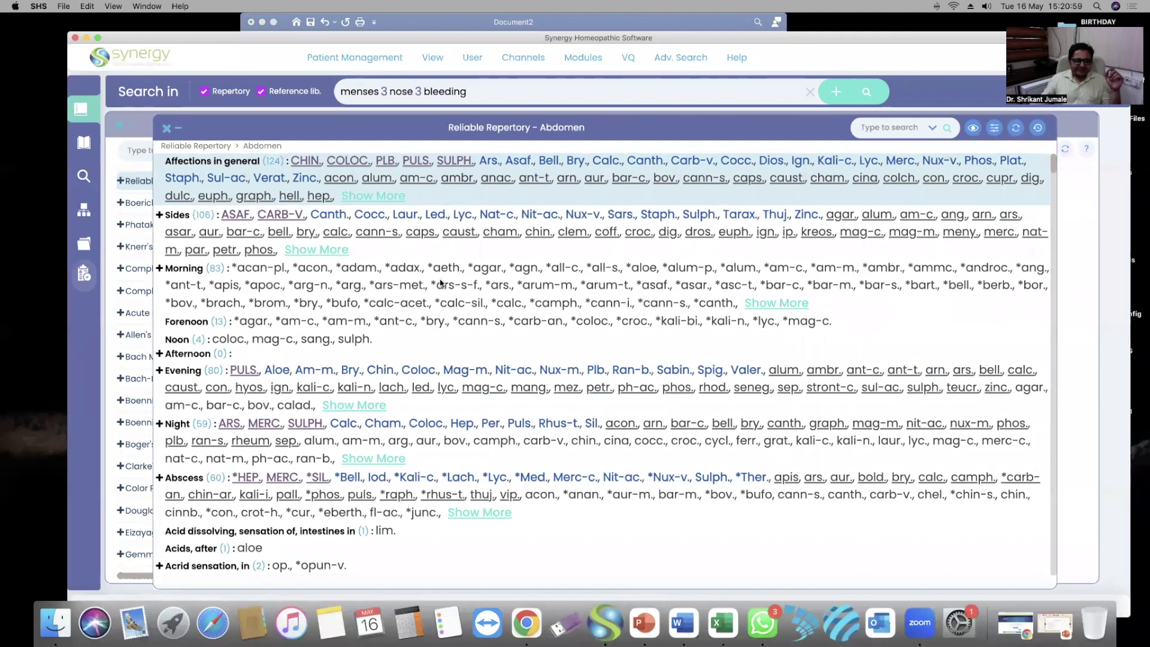
{"action": "scroll", "coordinate": [430, 302], "scroll_direction": "down", "scroll_amount": 5}
{"action": "scroll", "coordinate": [290, 378], "scroll_direction": "down", "scroll_amount": 2}
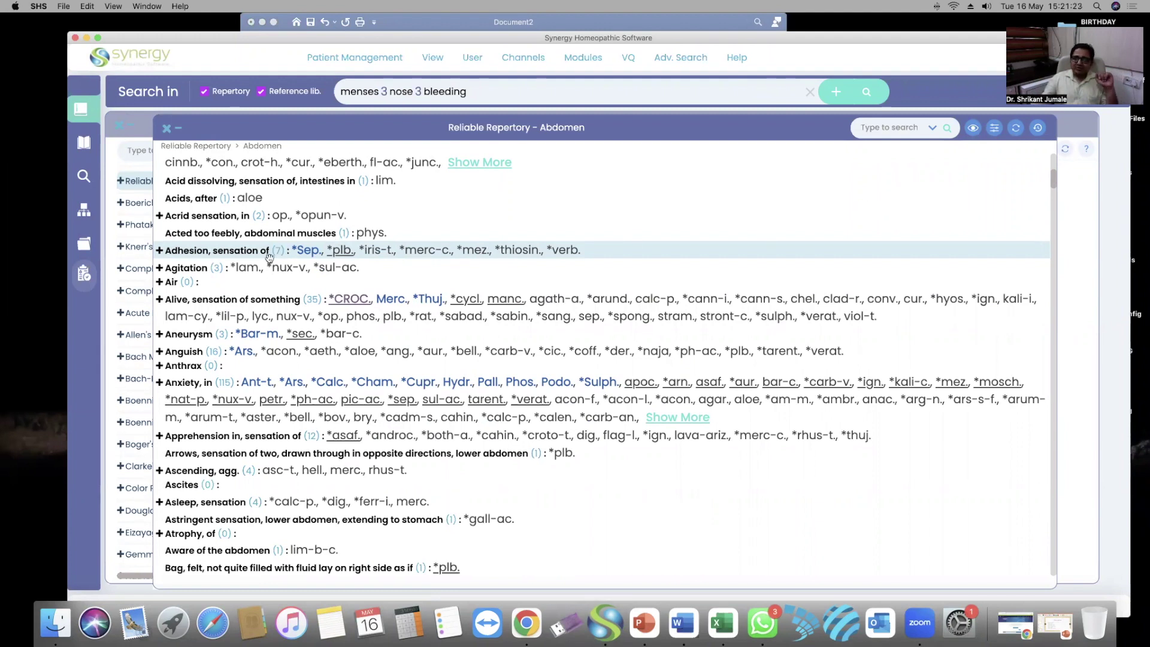
Adjust the remedy display options from the eye icon and confirm with Ok
{"action": "left_click", "coordinate": [972, 129]}
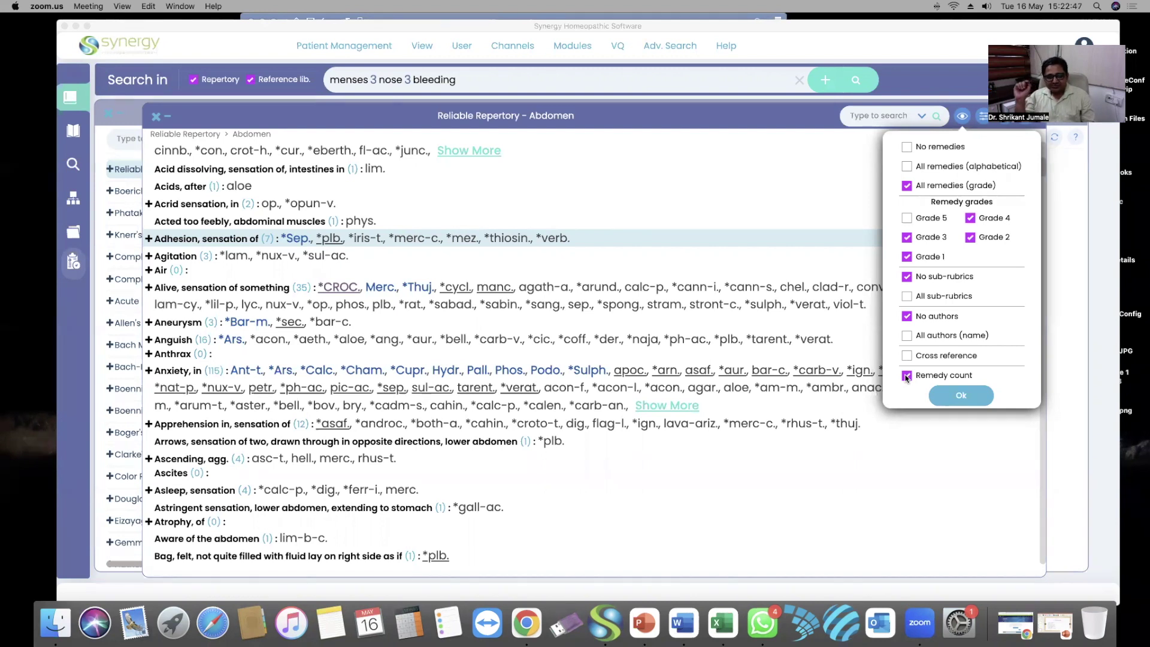
{"action": "left_click", "coordinate": [959, 408]}
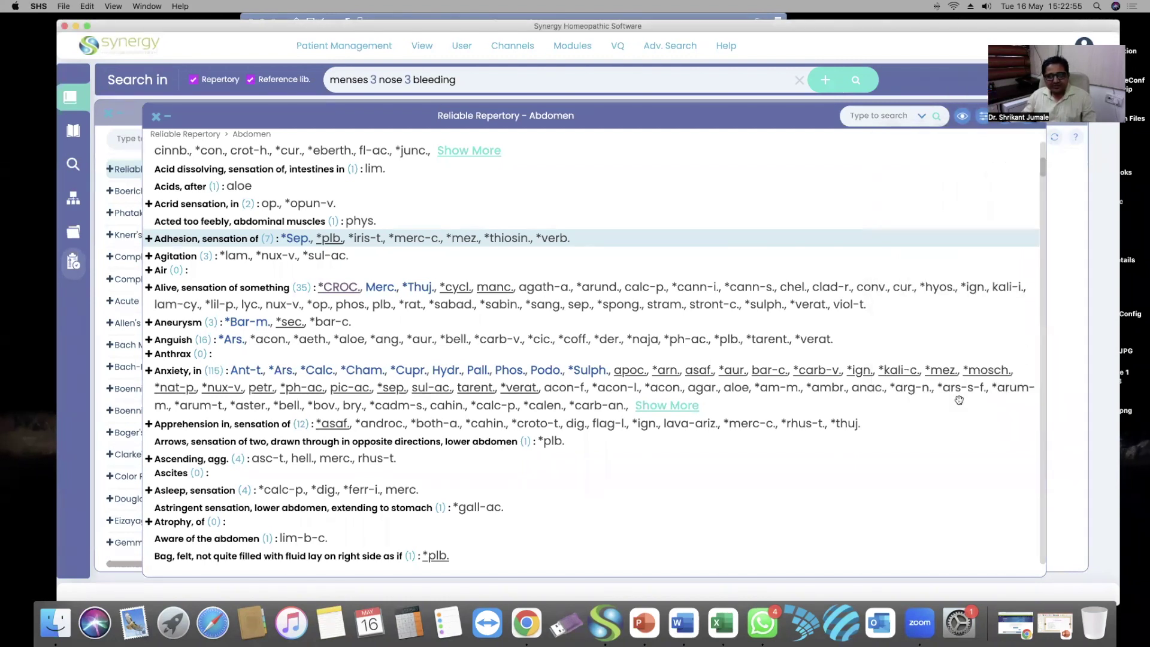
{"action": "left_click_drag", "start_coordinate": [424, 25], "coordinate": [437, 42]}
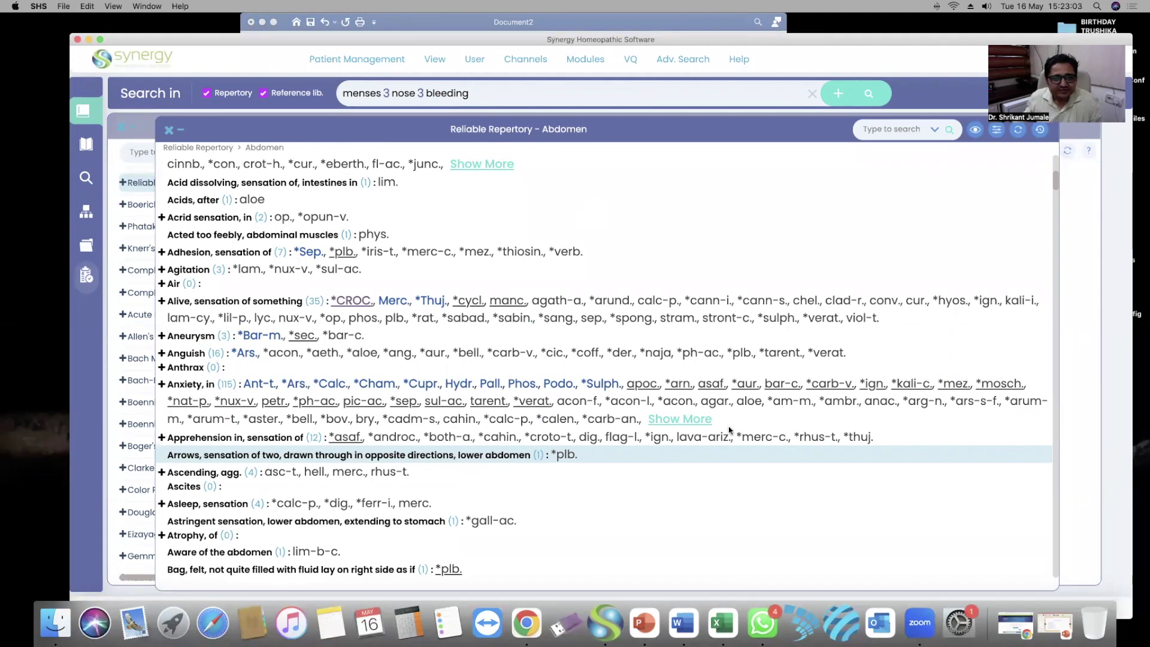
Add 'Adhesion, sensation of' to the clipboard and open the Aneurysm sub-rubrics
{"action": "left_click", "coordinate": [707, 520]}
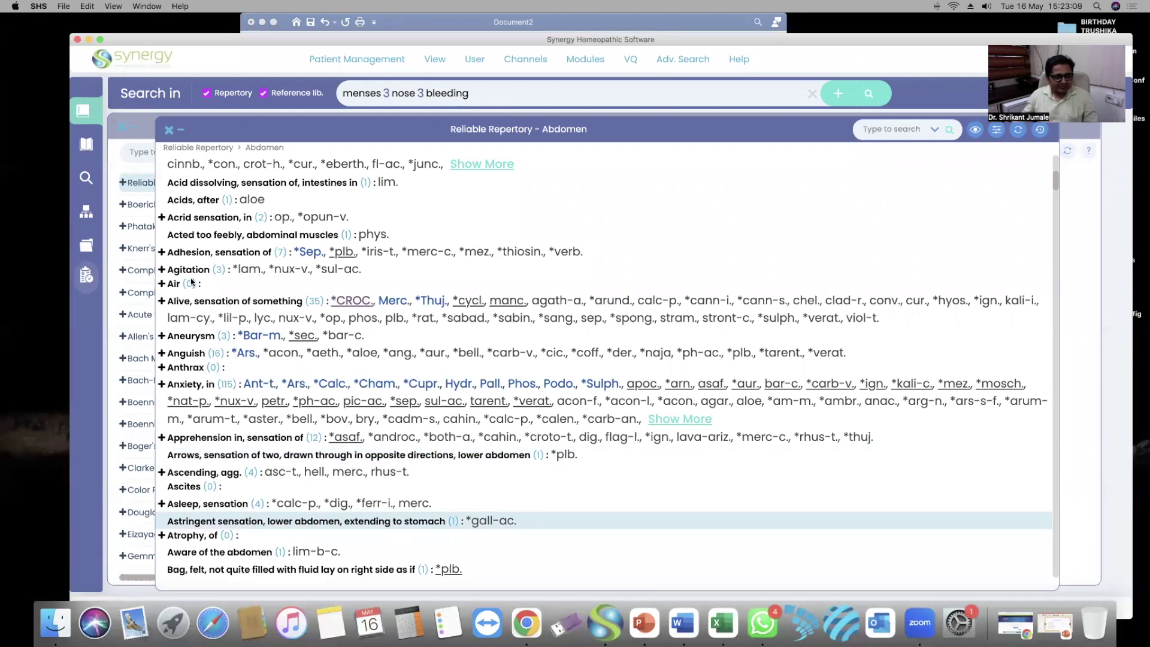
{"action": "left_click", "coordinate": [202, 253]}
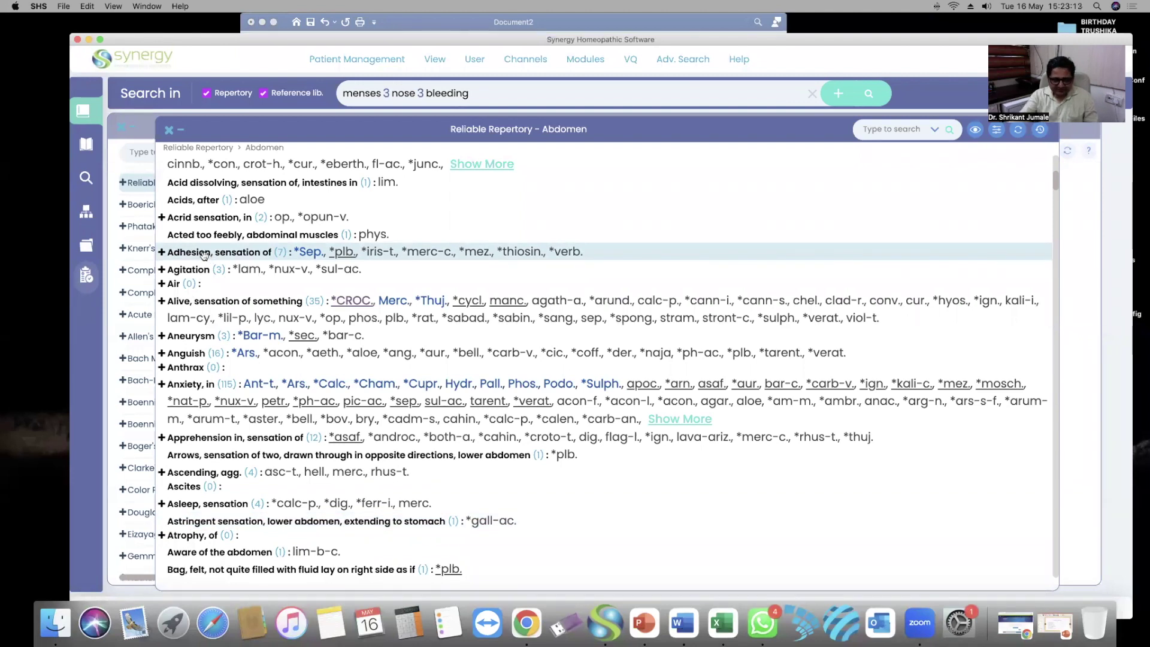
{"action": "double_click", "coordinate": [204, 254]}
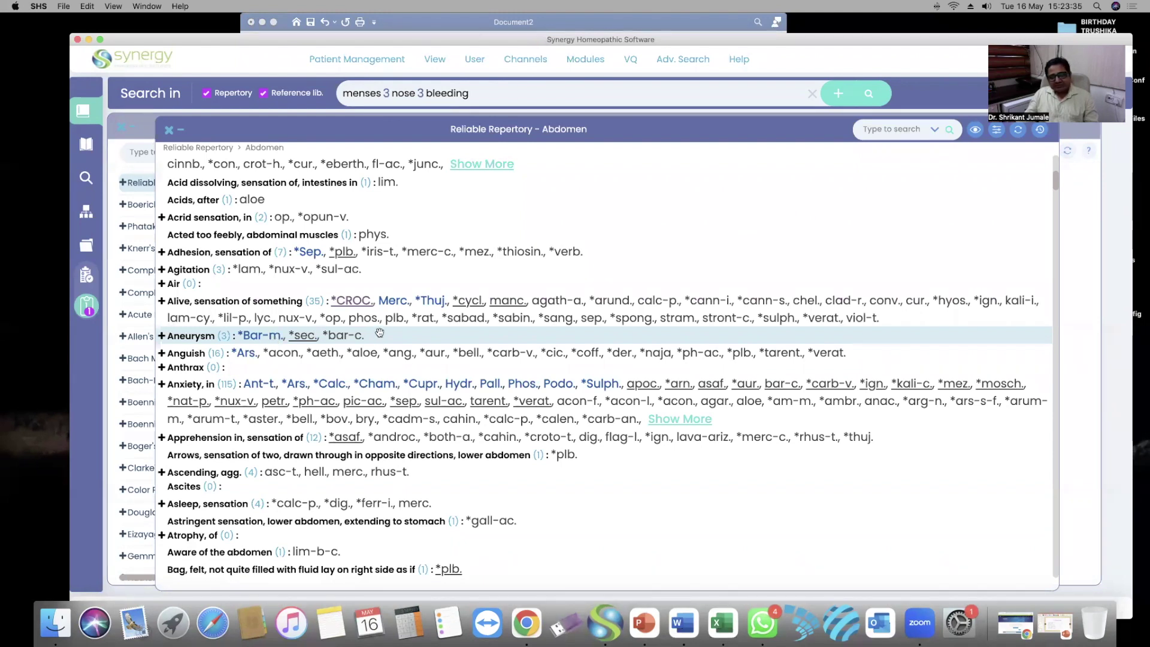
{"action": "left_click", "coordinate": [186, 336]}
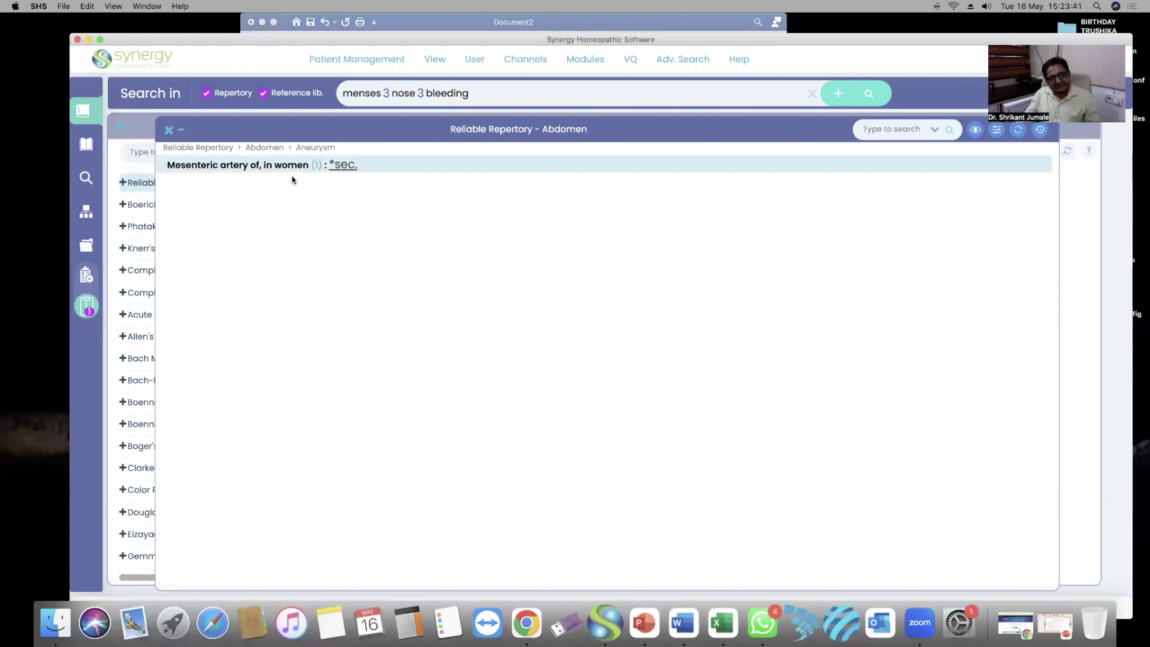
Return to the full Abdomen list and add 'Band around' to the clipboard
{"action": "left_click", "coordinate": [264, 148]}
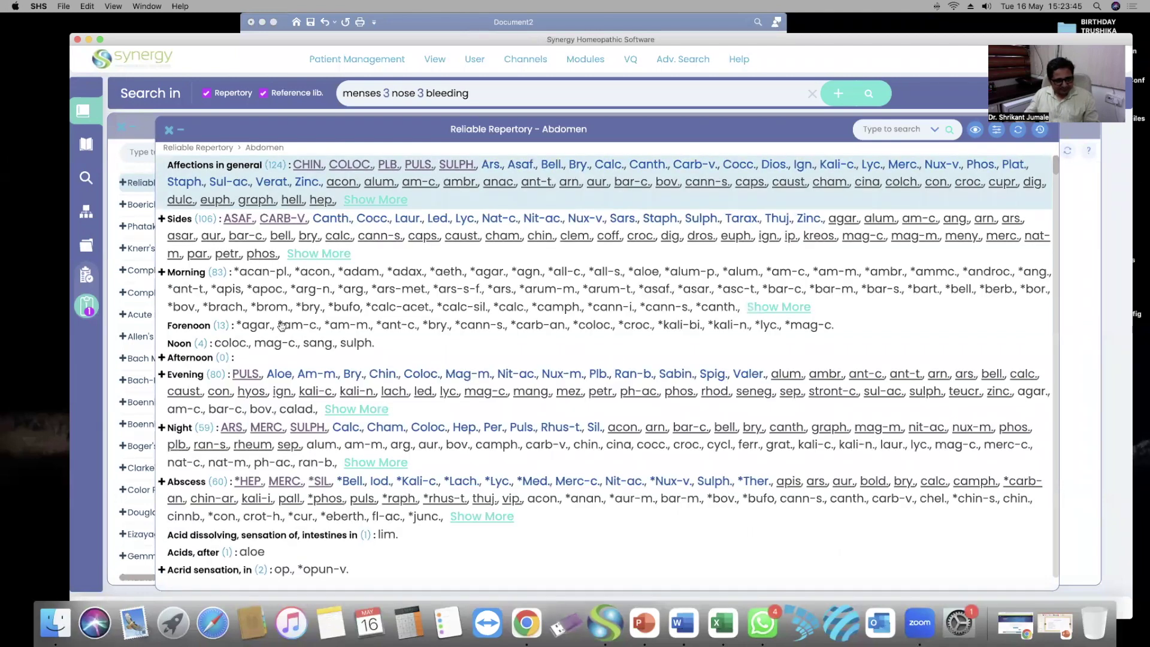
{"action": "scroll", "coordinate": [281, 325], "scroll_direction": "down", "scroll_amount": 5}
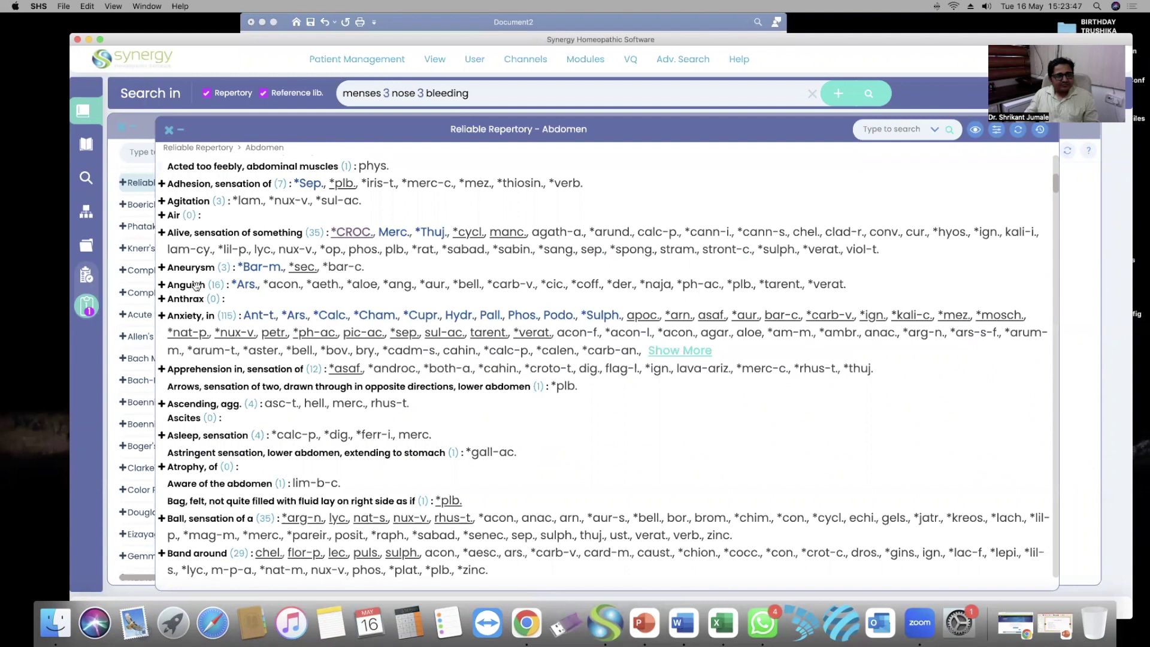
{"action": "scroll", "coordinate": [237, 282], "scroll_direction": "down", "scroll_amount": 3}
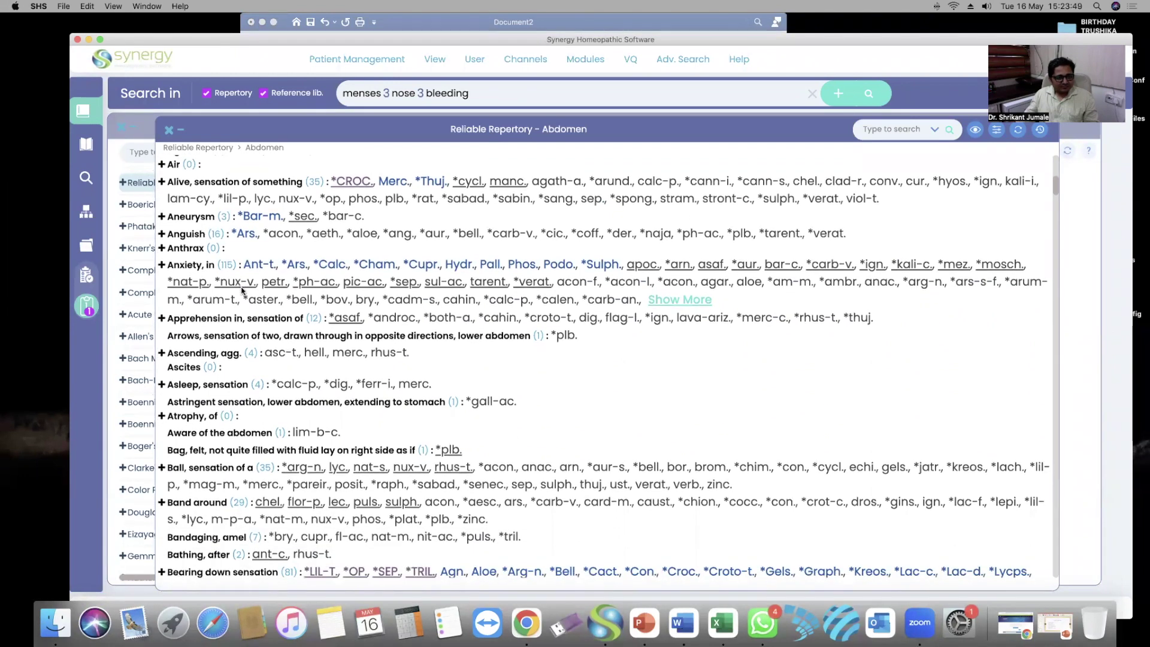
{"action": "scroll", "coordinate": [254, 341], "scroll_direction": "down", "scroll_amount": 1}
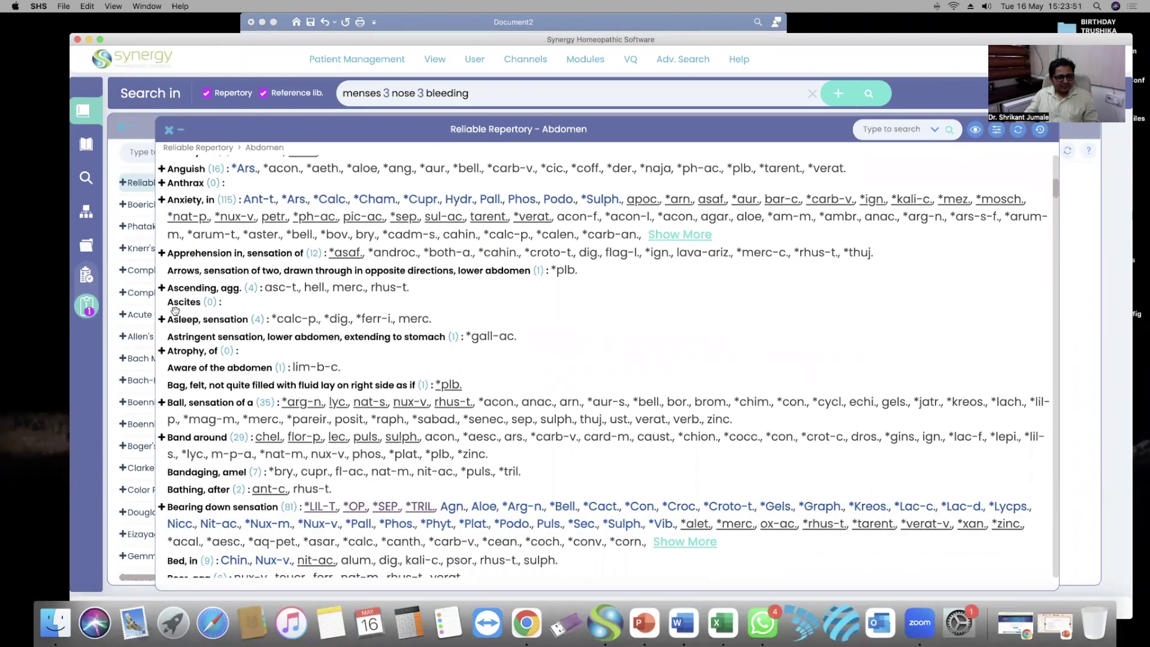
{"action": "scroll", "coordinate": [211, 310], "scroll_direction": "down", "scroll_amount": 3}
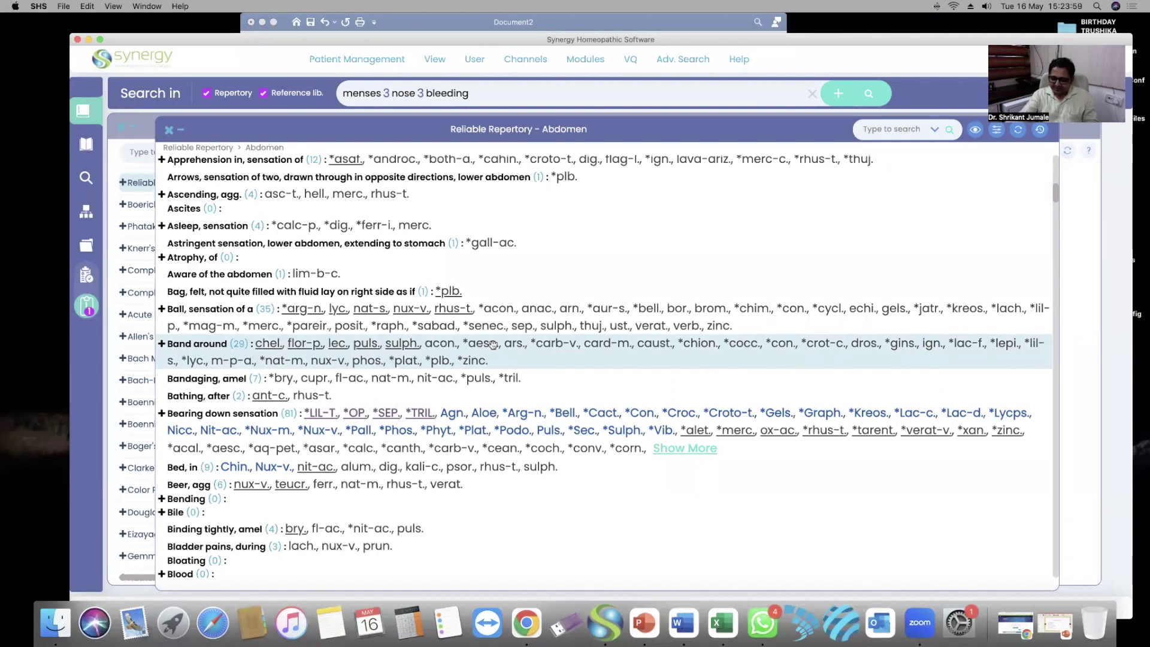
{"action": "double_click", "coordinate": [492, 344]}
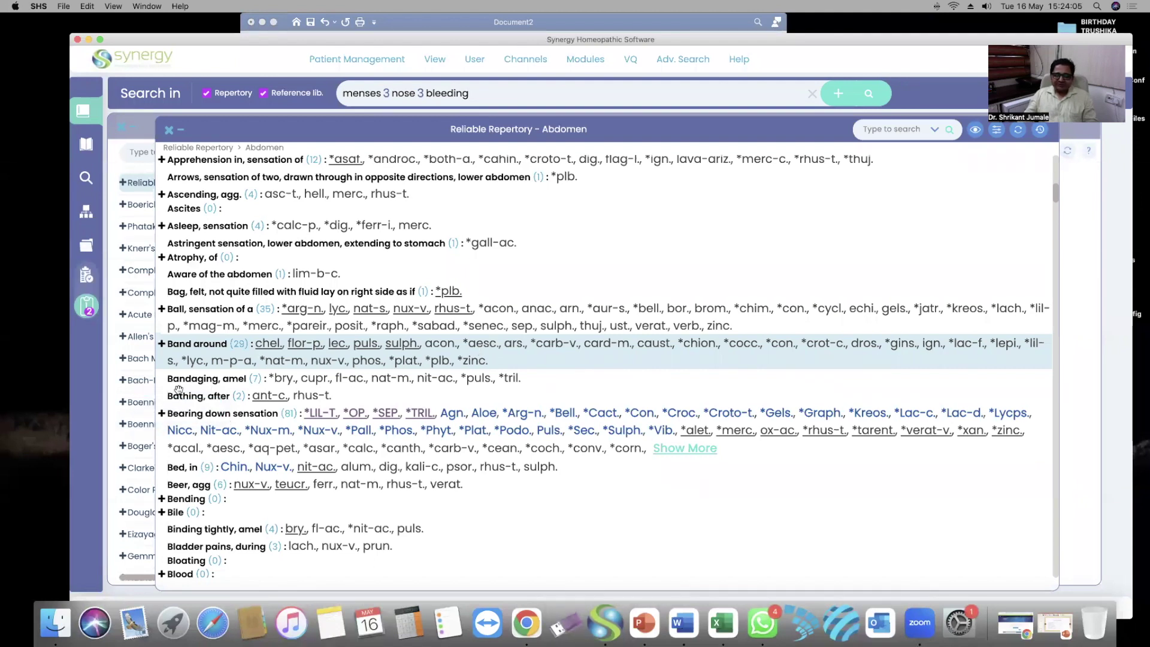
{"action": "double_click", "coordinate": [388, 358]}
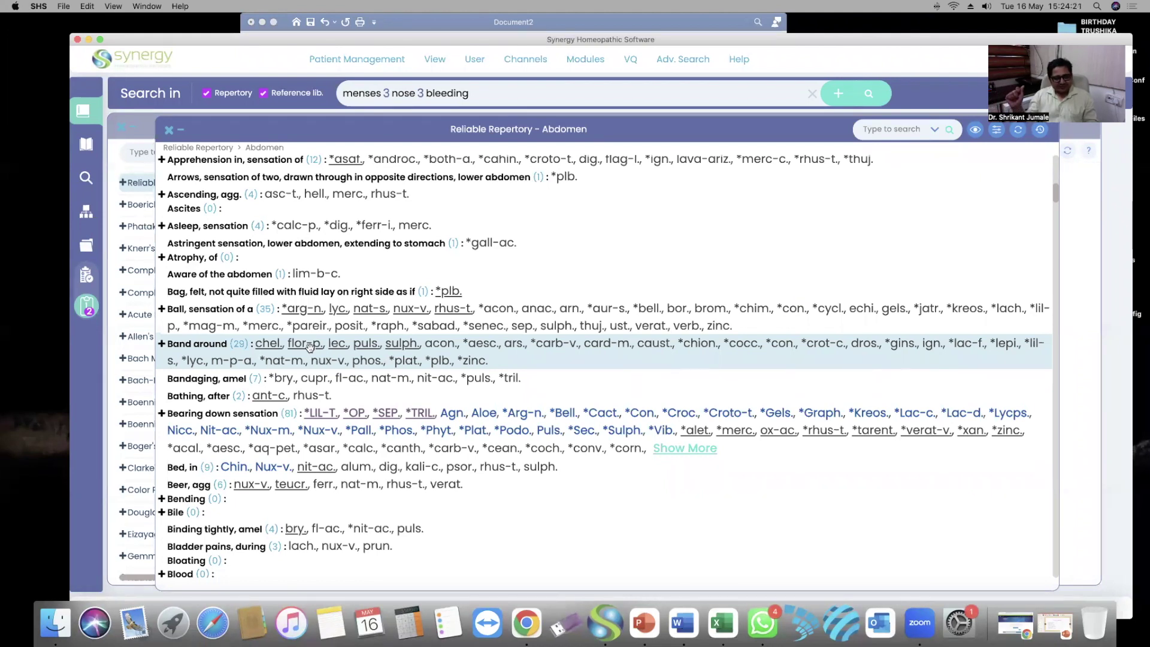
Open 'Cirrhosis of liver' and add its 'Drunkards, in' sub-rubric to the clipboard
{"action": "scroll", "coordinate": [314, 344], "scroll_direction": "down", "scroll_amount": 5}
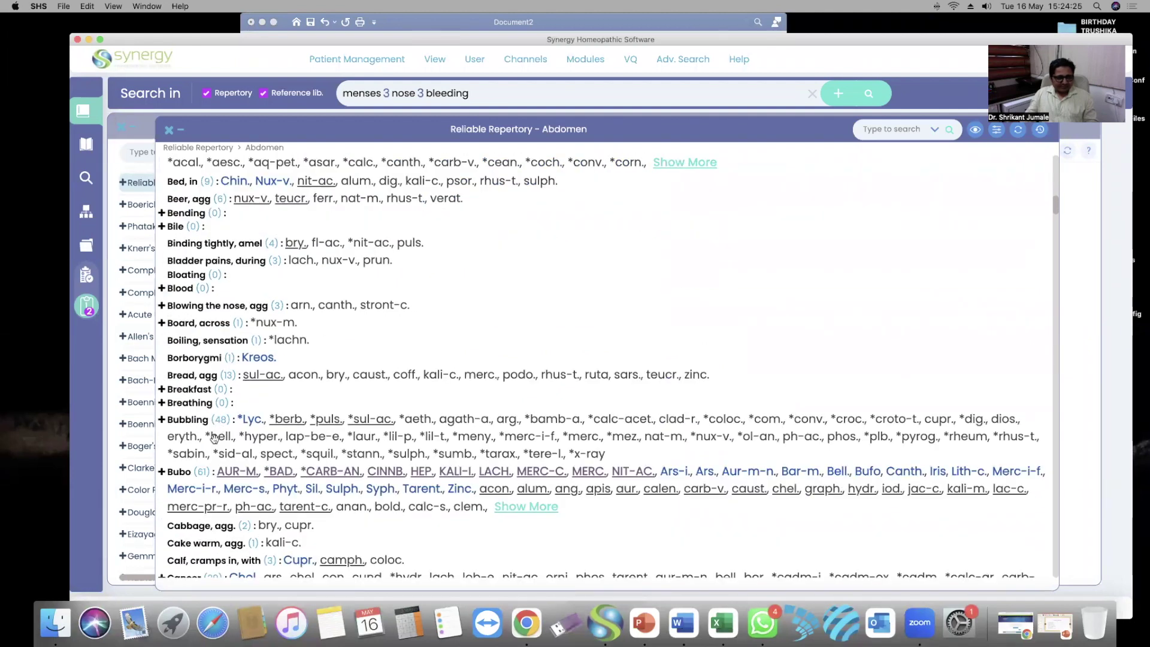
{"action": "scroll", "coordinate": [257, 447], "scroll_direction": "down", "scroll_amount": 6}
{"action": "scroll", "coordinate": [258, 447], "scroll_direction": "down", "scroll_amount": 2}
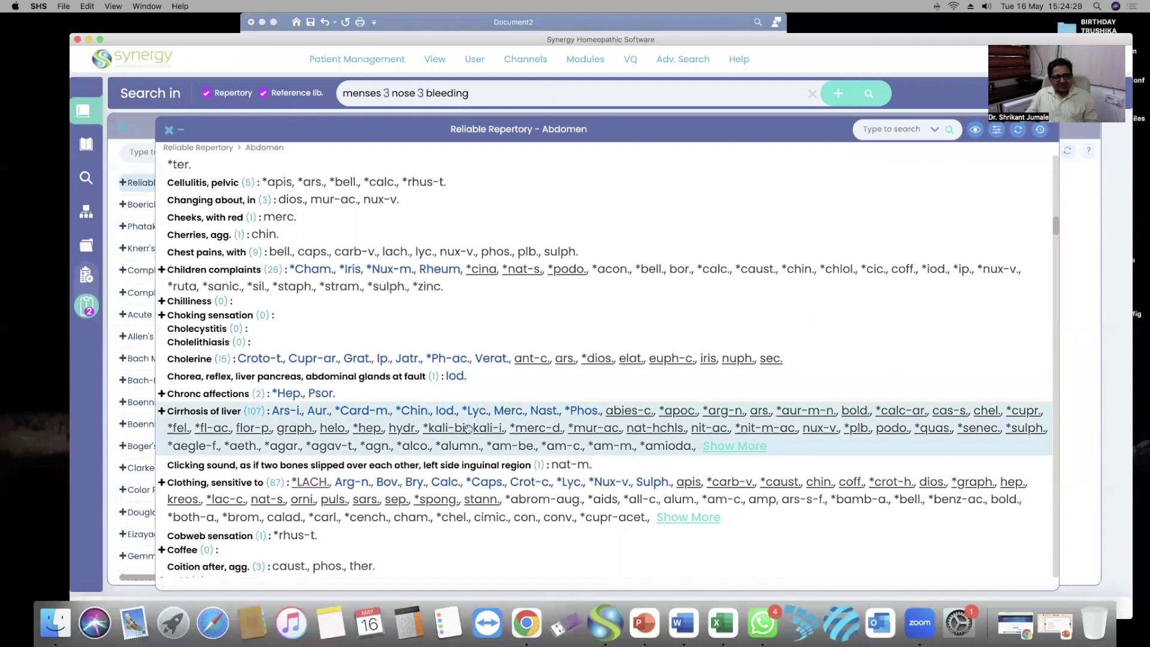
{"action": "left_click", "coordinate": [379, 438]}
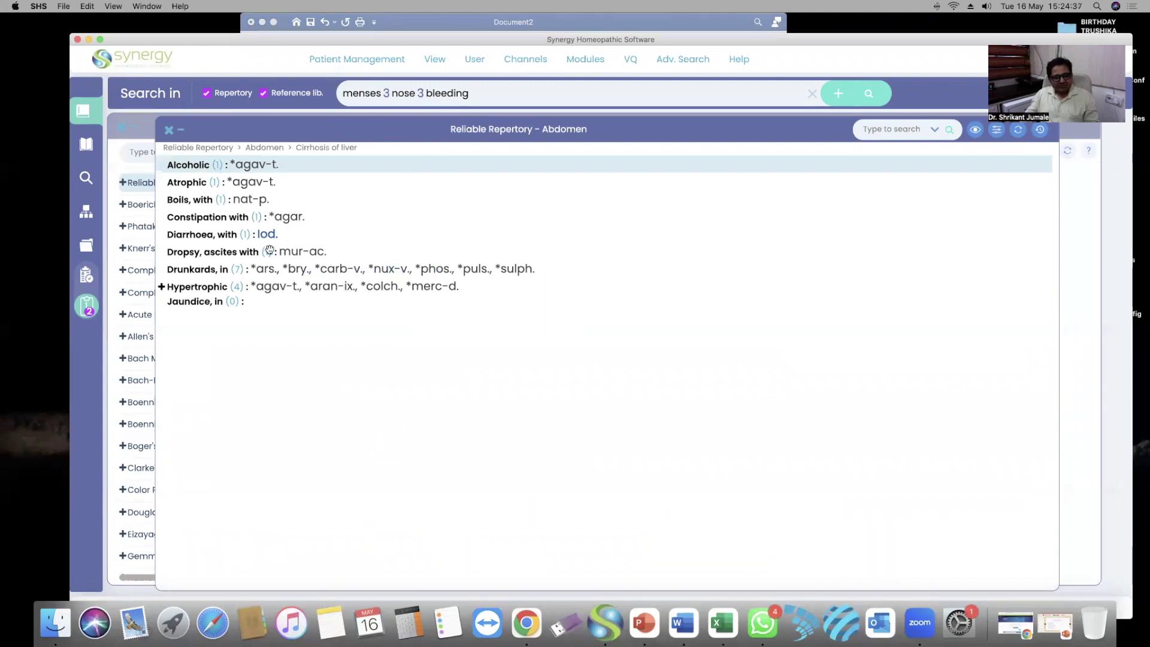
{"action": "left_click", "coordinate": [203, 270]}
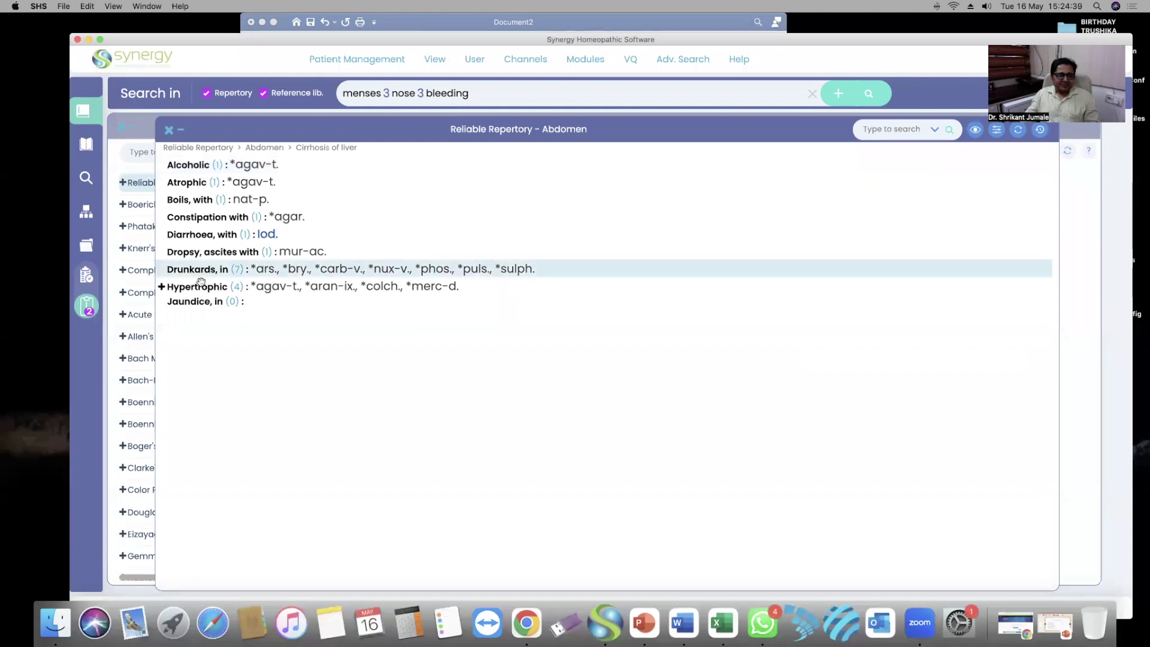
{"action": "left_click", "coordinate": [204, 301]}
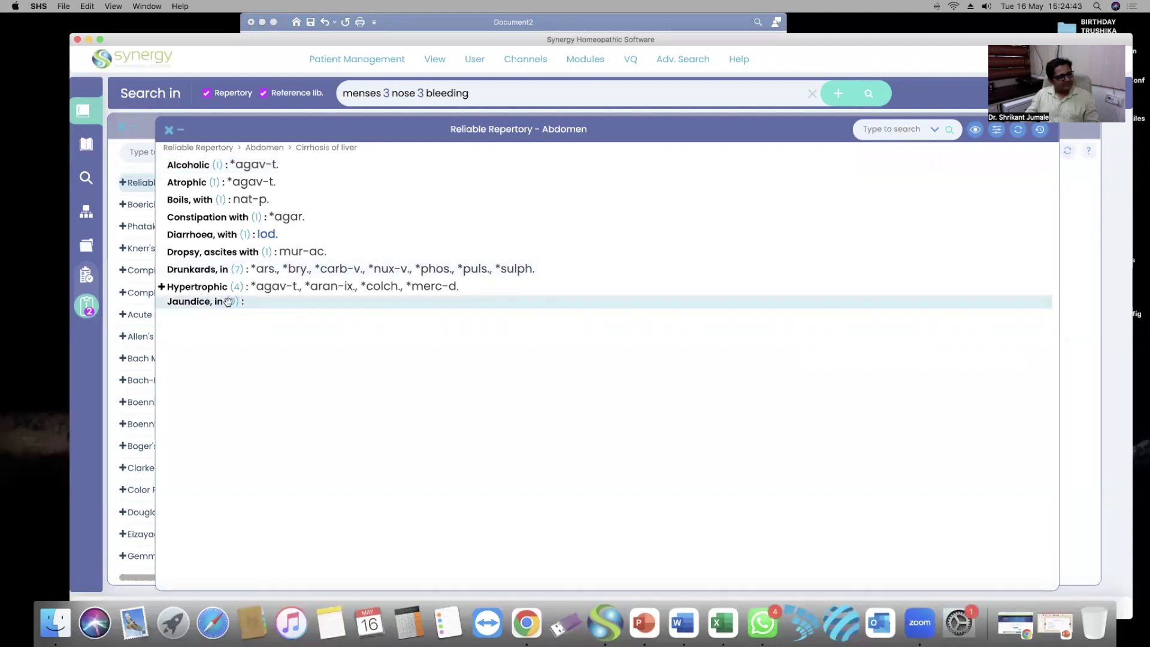
{"action": "left_click", "coordinate": [195, 268]}
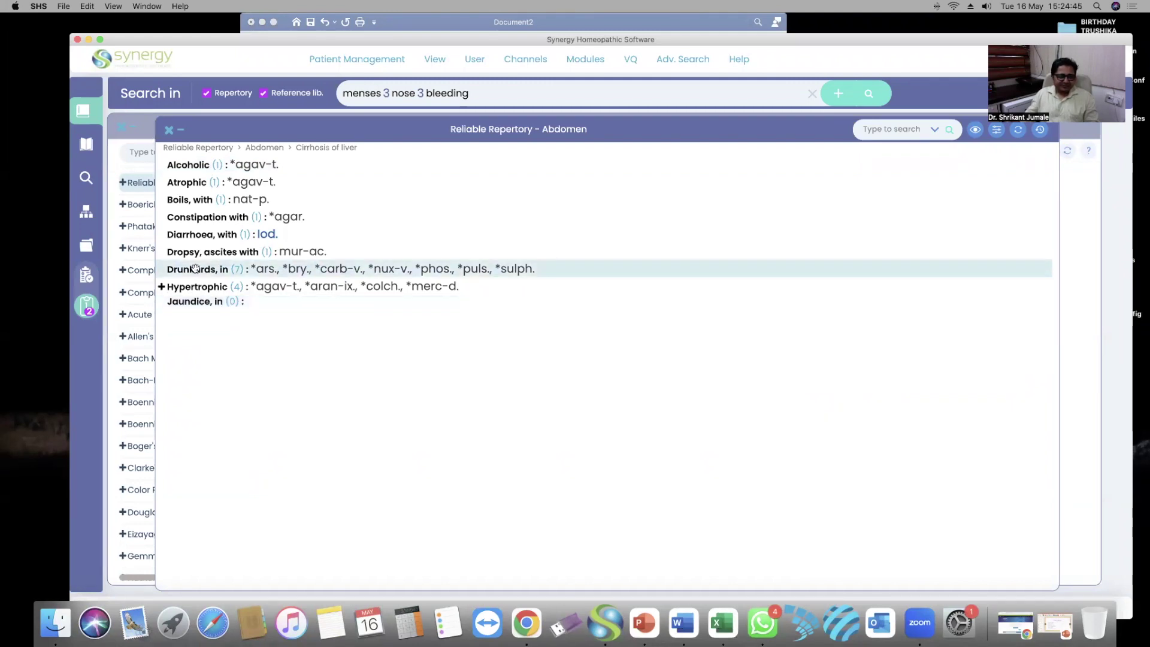
{"action": "double_click", "coordinate": [502, 274]}
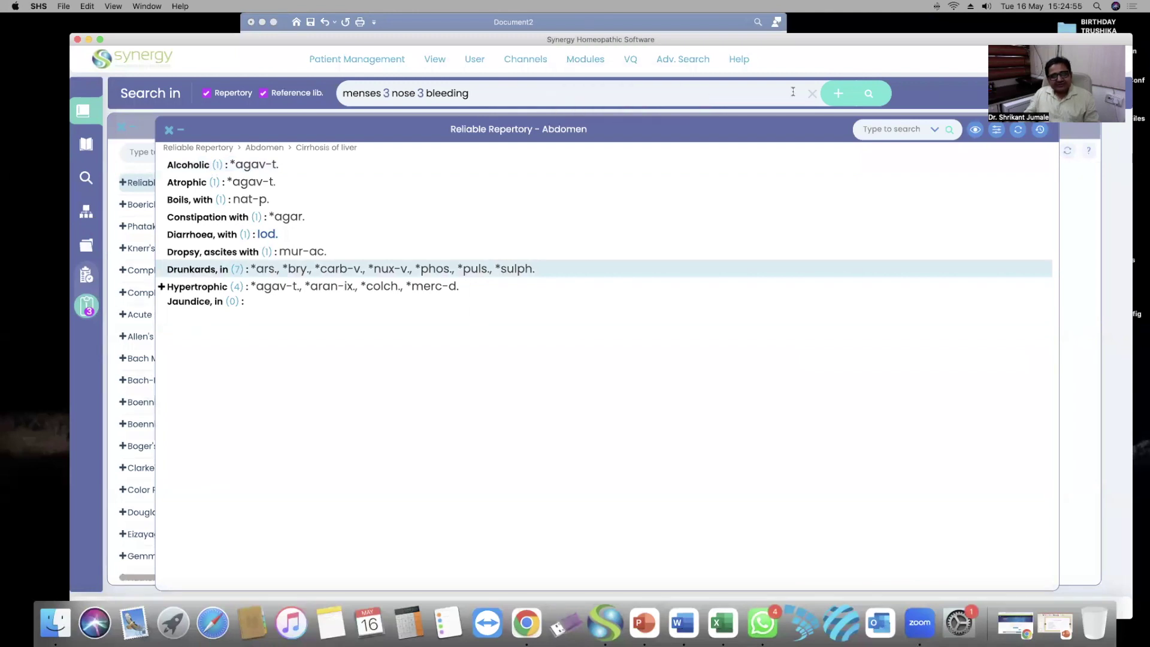
{"action": "left_click", "coordinate": [812, 95]}
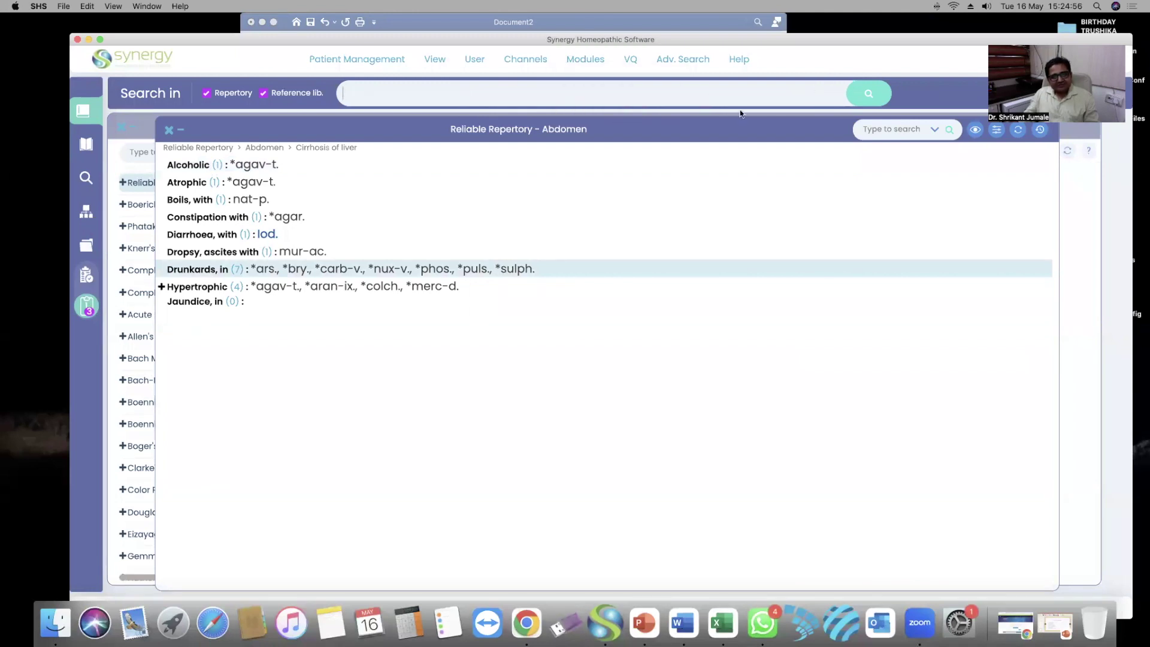
{"action": "left_click", "coordinate": [170, 133]}
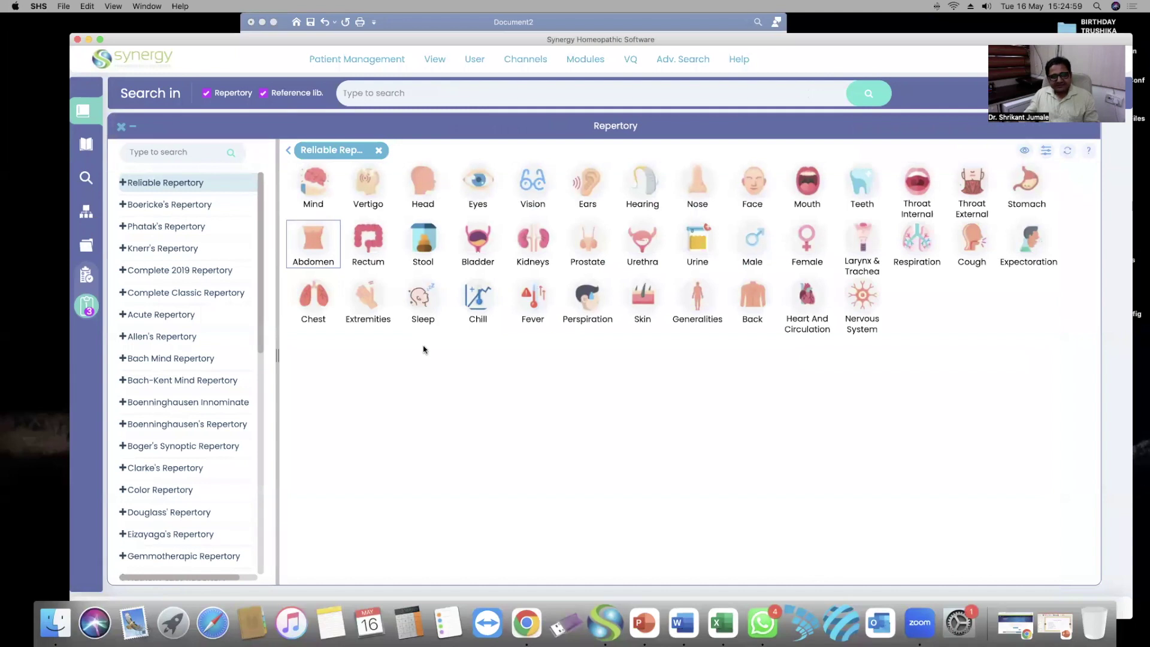
{"action": "left_click", "coordinate": [88, 305]}
{"action": "left_click_drag", "start_coordinate": [701, 147], "coordinate": [630, 134]}
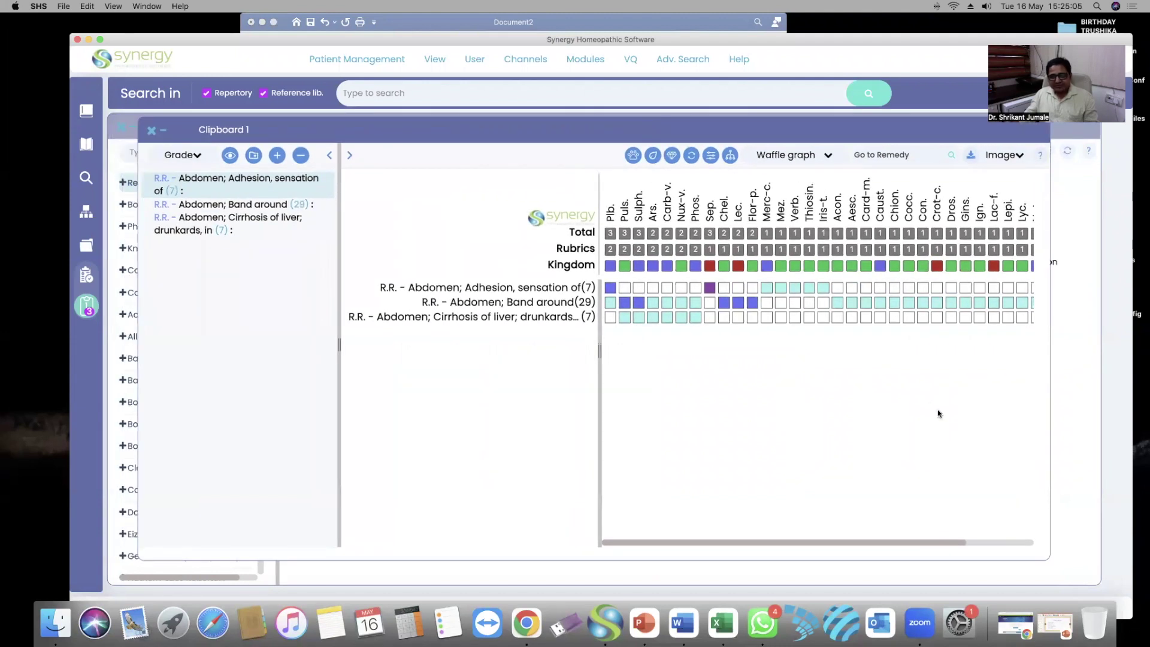
{"action": "left_click_drag", "start_coordinate": [1049, 560], "coordinate": [1106, 503]}
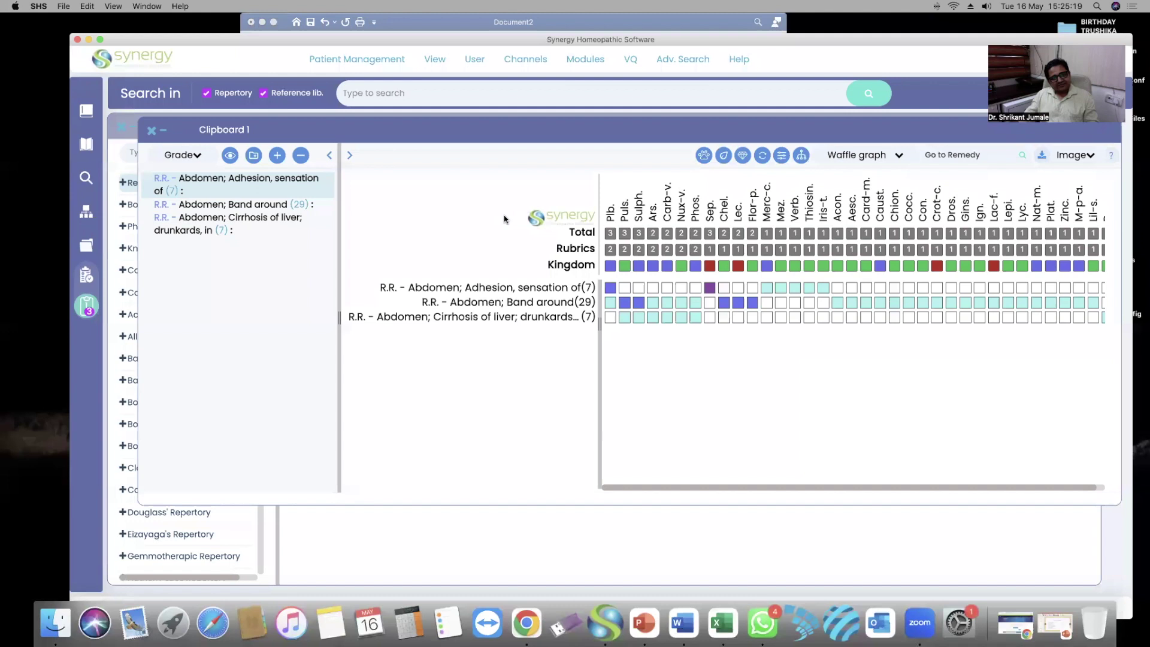
{"action": "left_click", "coordinate": [450, 243]}
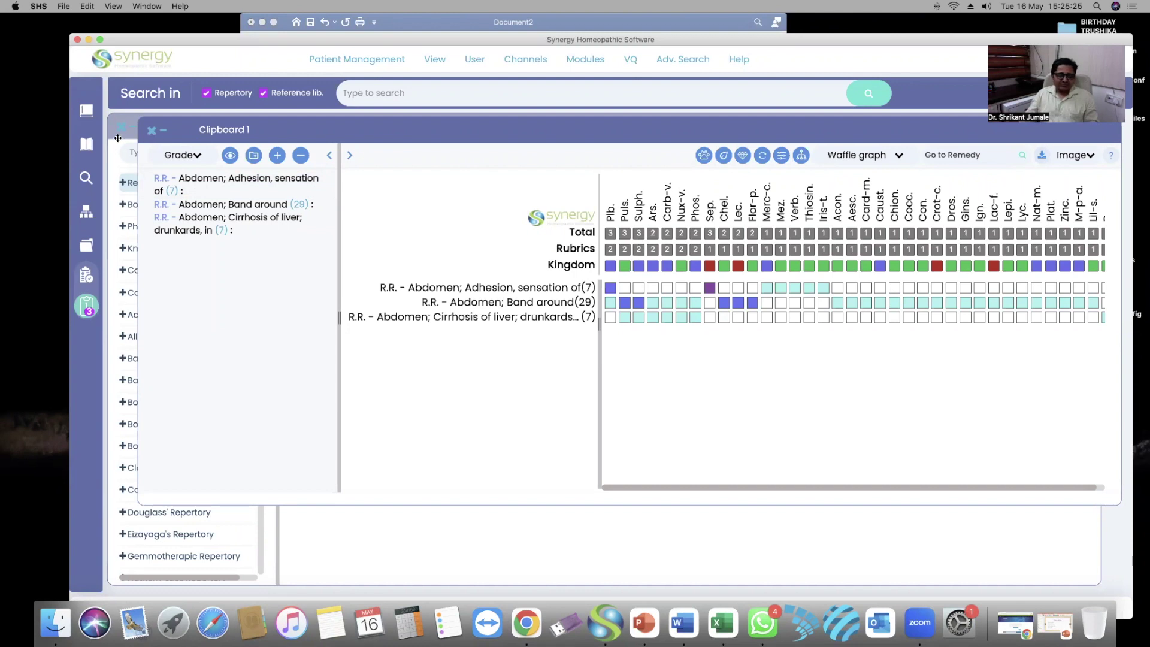
{"action": "left_click", "coordinate": [151, 130]}
{"action": "left_click", "coordinate": [683, 58]}
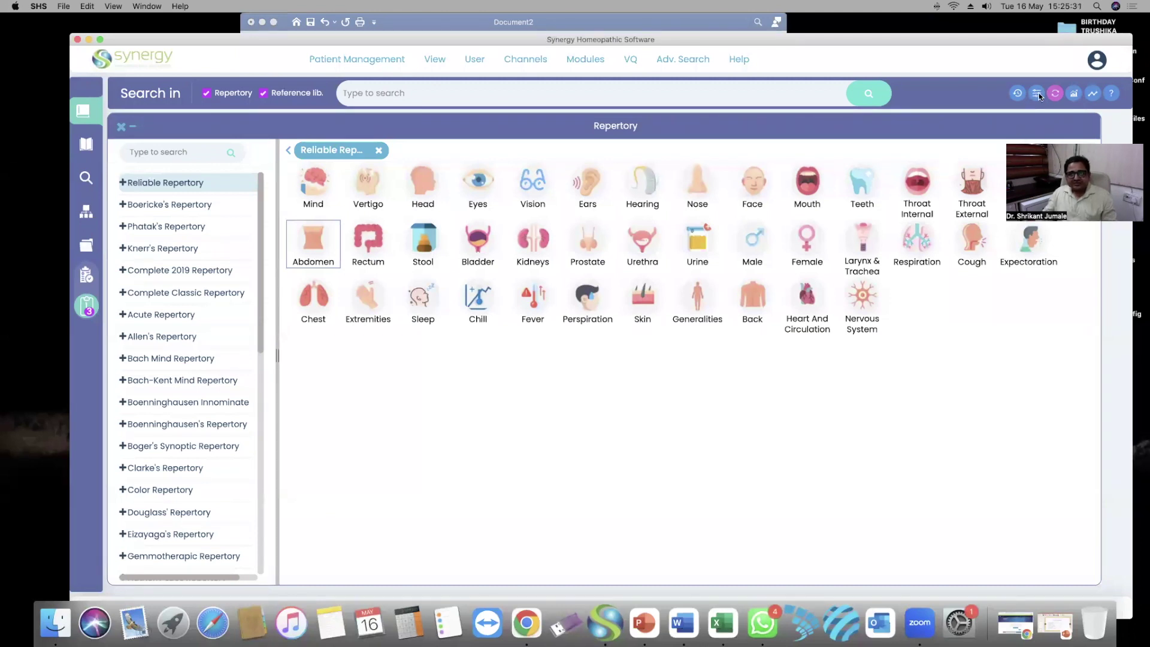
Add Reliable and Knerr's Repertory to the search-result filter and apply it
{"action": "left_click", "coordinate": [1036, 94]}
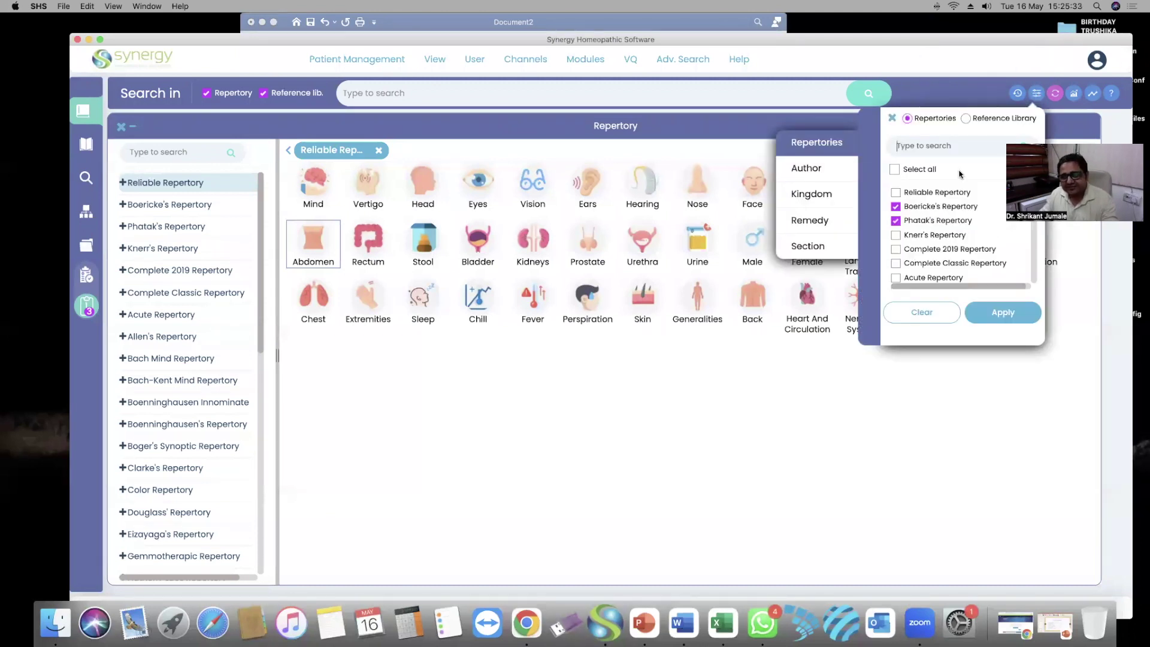
{"action": "left_click", "coordinate": [897, 192]}
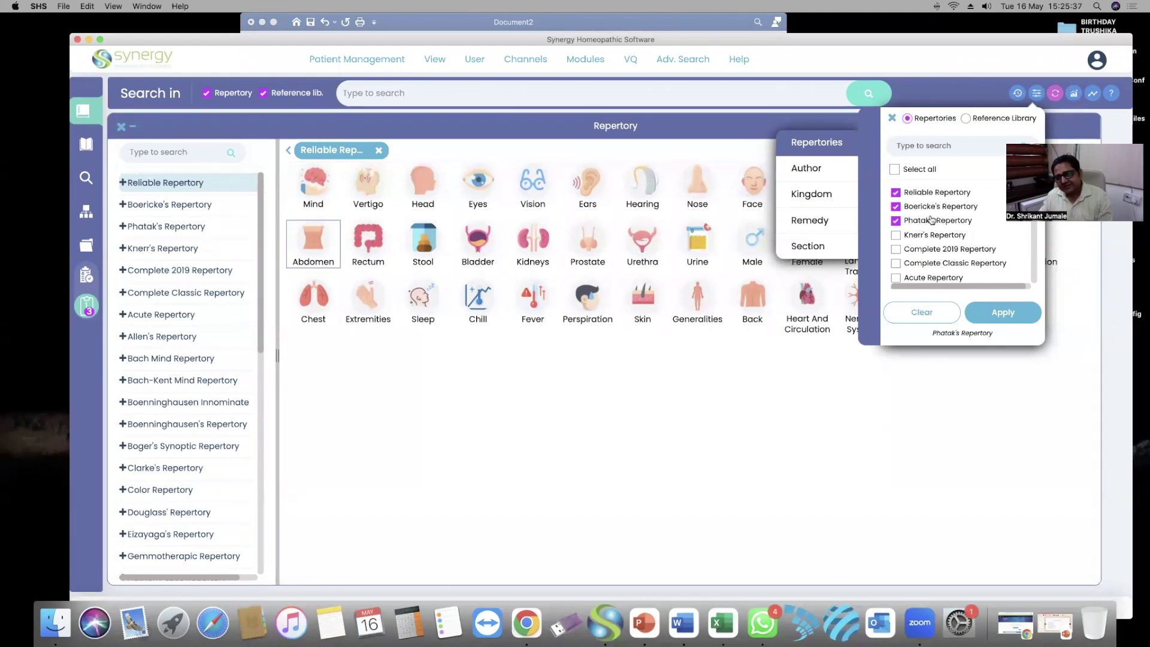
{"action": "left_click", "coordinate": [896, 236]}
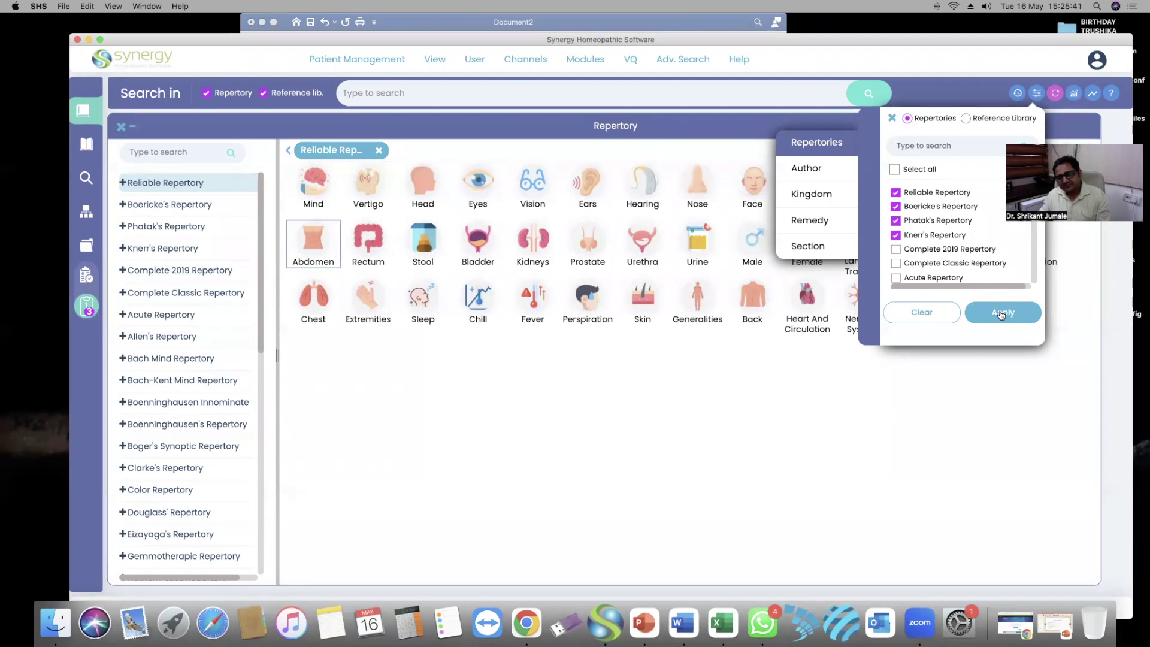
{"action": "left_click", "coordinate": [1000, 313]}
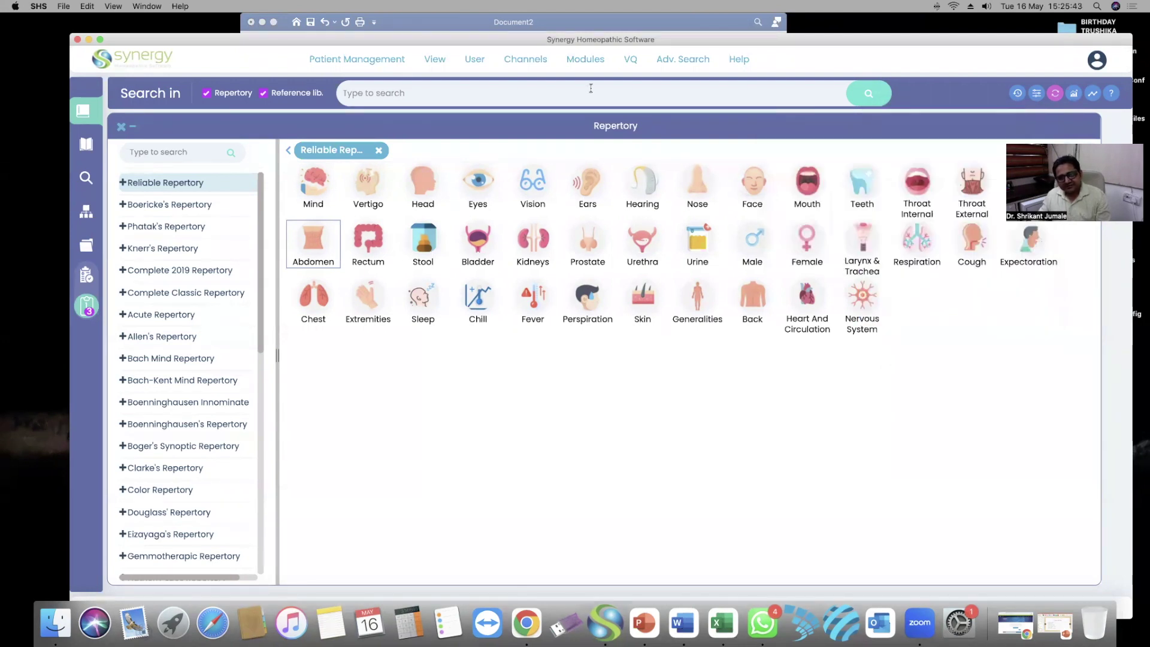
{"action": "left_click", "coordinate": [657, 90]}
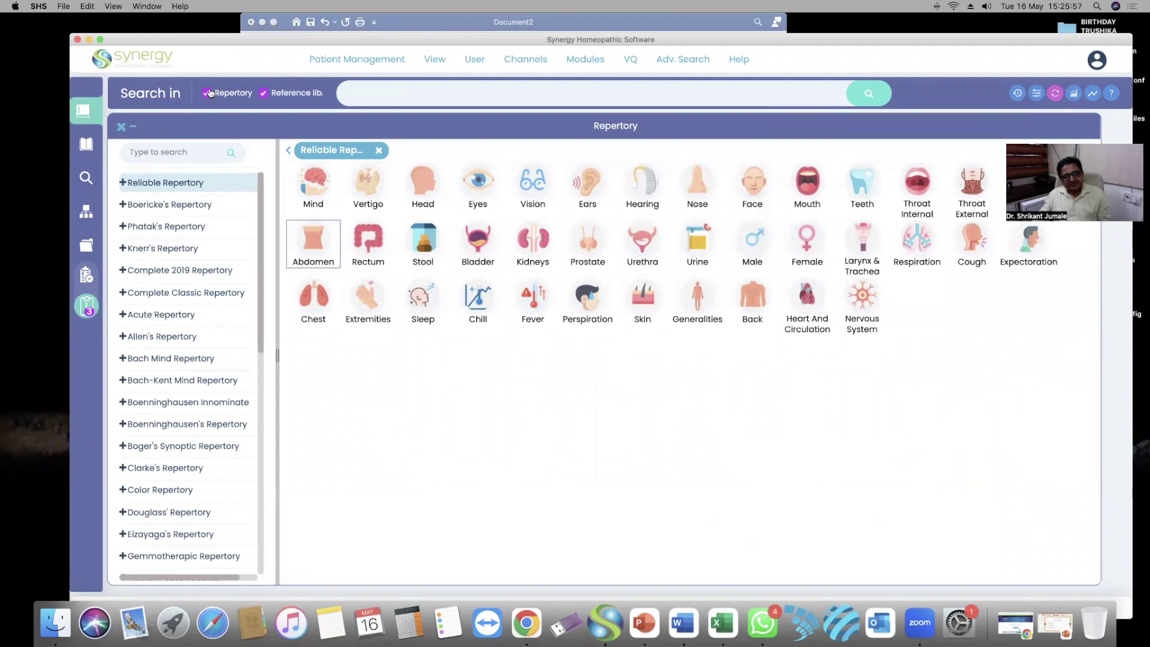
Untick Reference lib. and bring up the PowerPoint slide of proximity search examples
{"action": "left_click", "coordinate": [264, 94]}
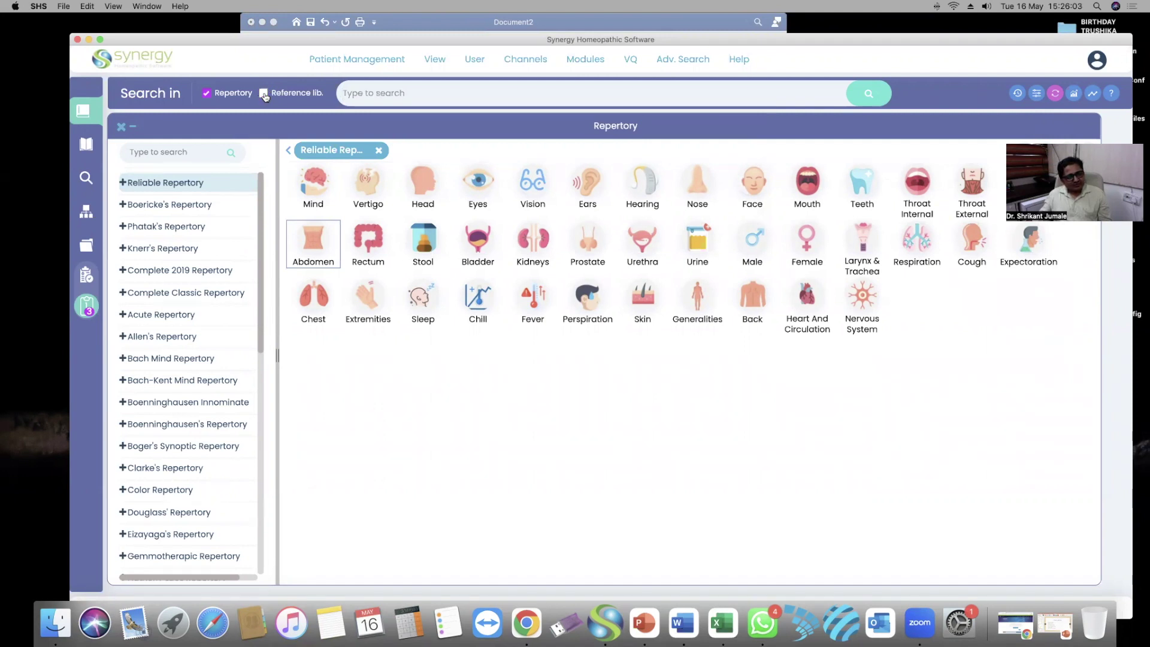
{"action": "left_click", "coordinate": [425, 90]}
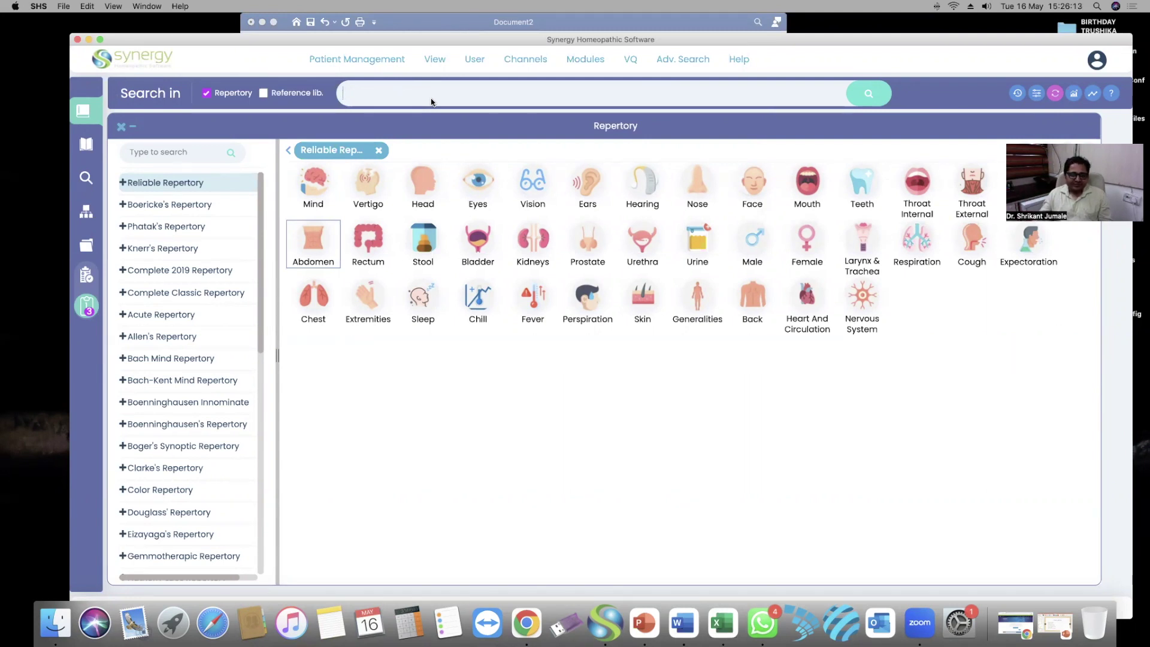
{"action": "left_click", "coordinate": [644, 622]}
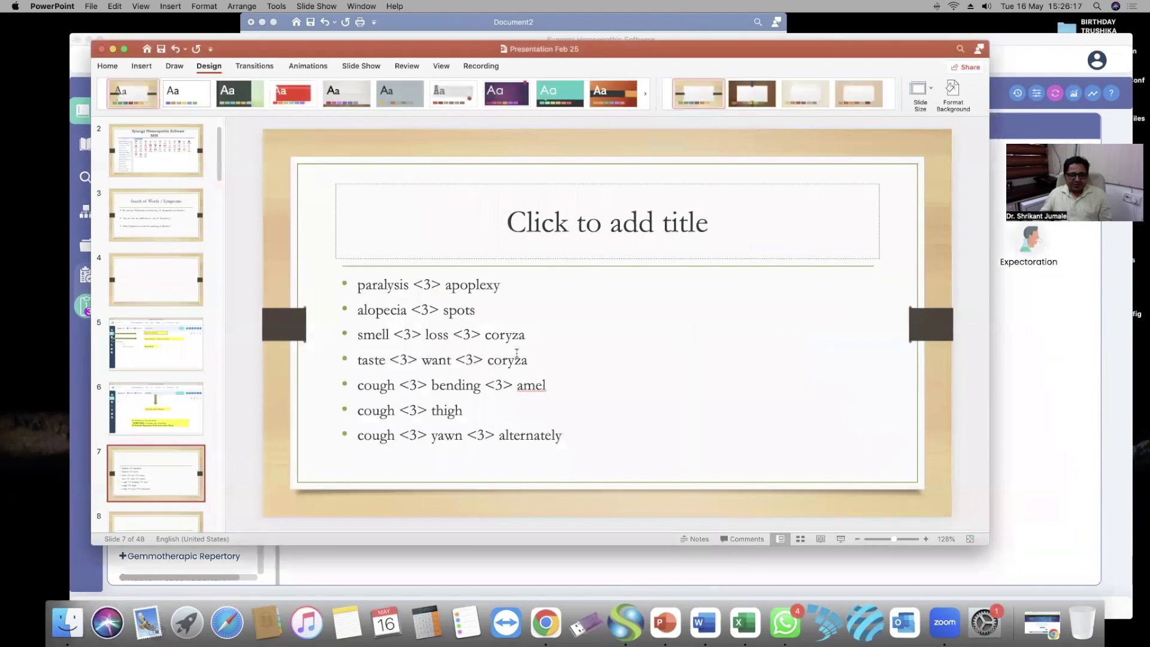
Bring the Synergy Reliable Repertory window back in front of the PowerPoint slides
{"action": "left_click", "coordinate": [1057, 311]}
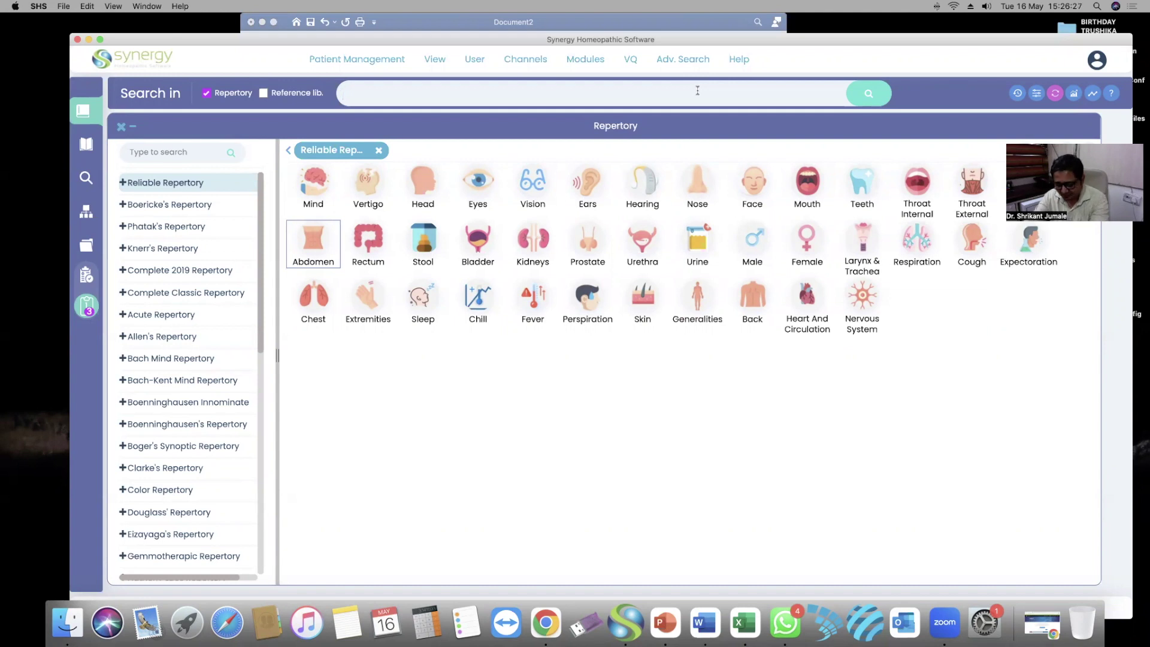
Enter the proximity query 'taste 3 want 3 coryza' and run the search
{"action": "type", "text": "taste"}
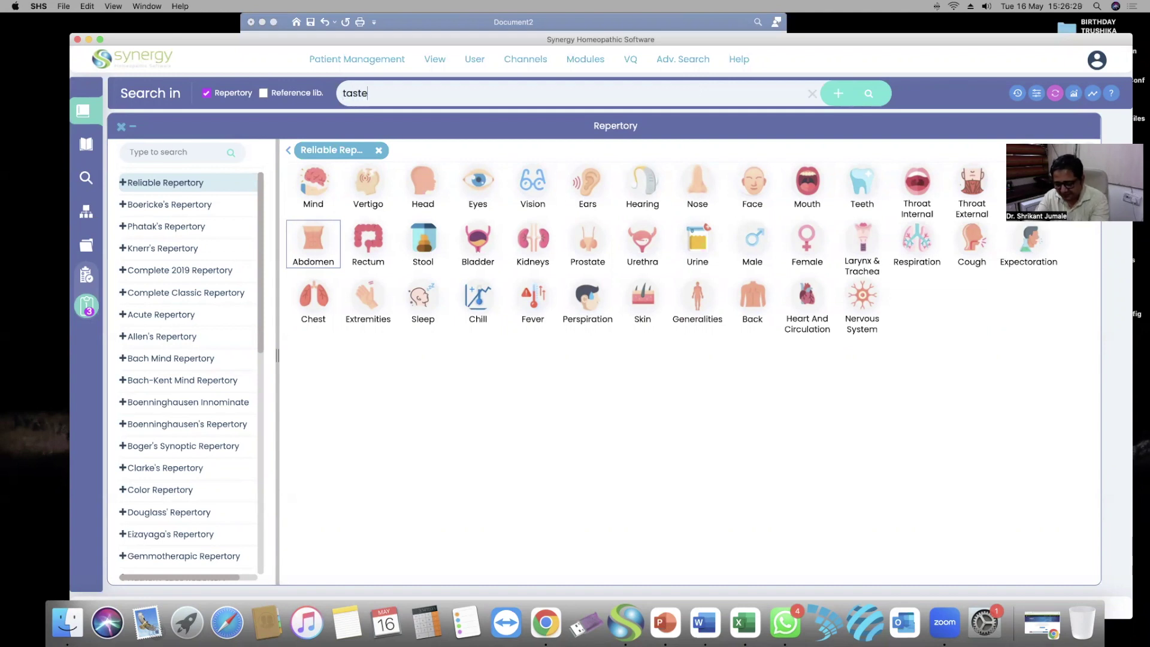
{"action": "type", "text": " 3 wa"}
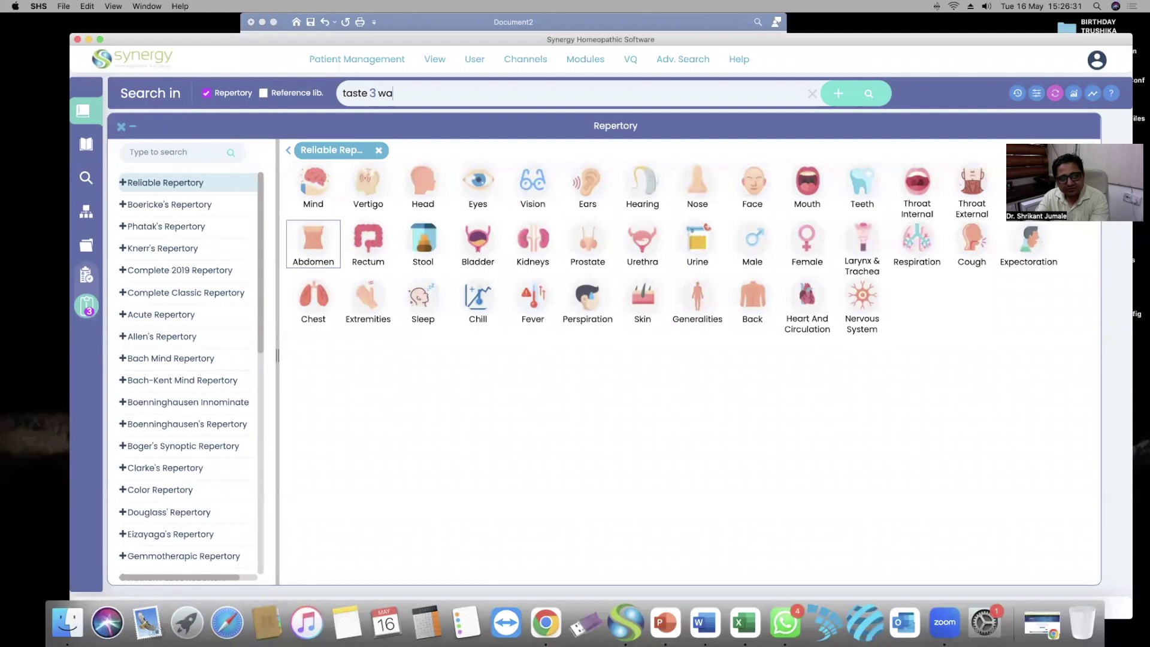
{"action": "type", "text": "nt 3"}
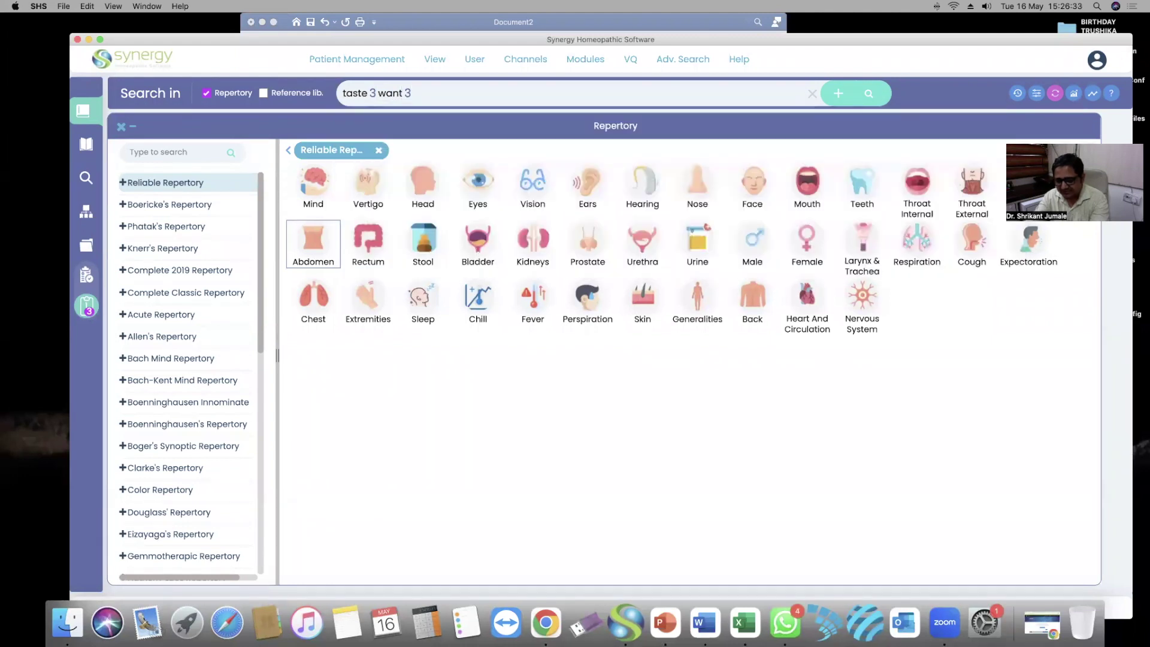
{"action": "type", "text": " coryza"}
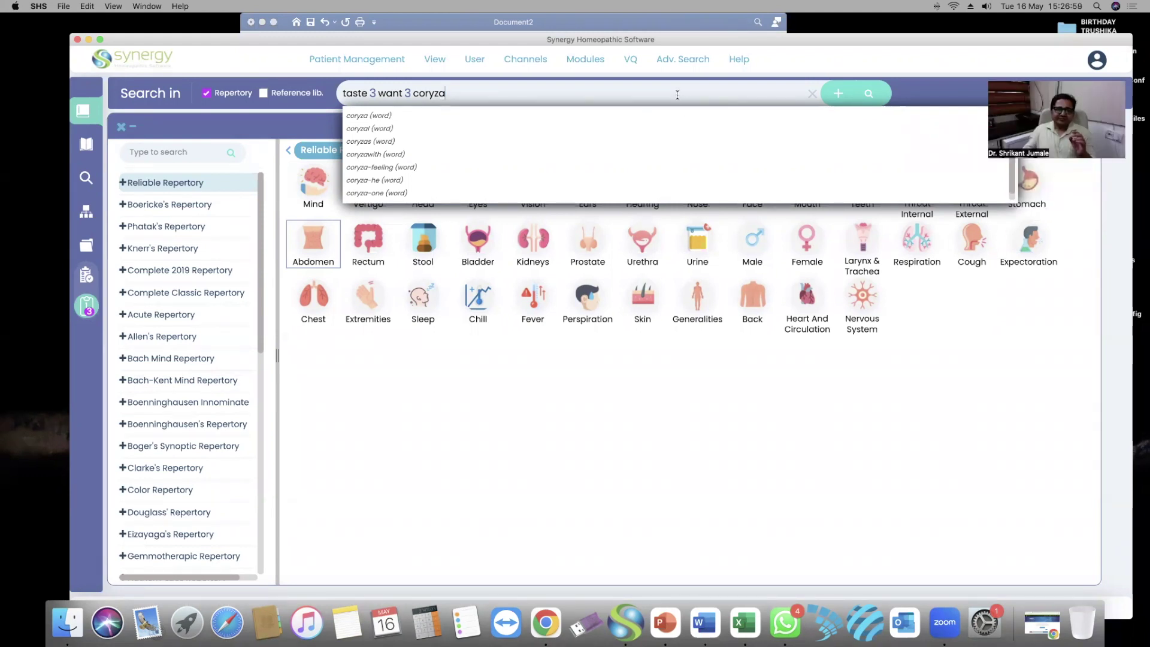
{"action": "left_click", "coordinate": [869, 94]}
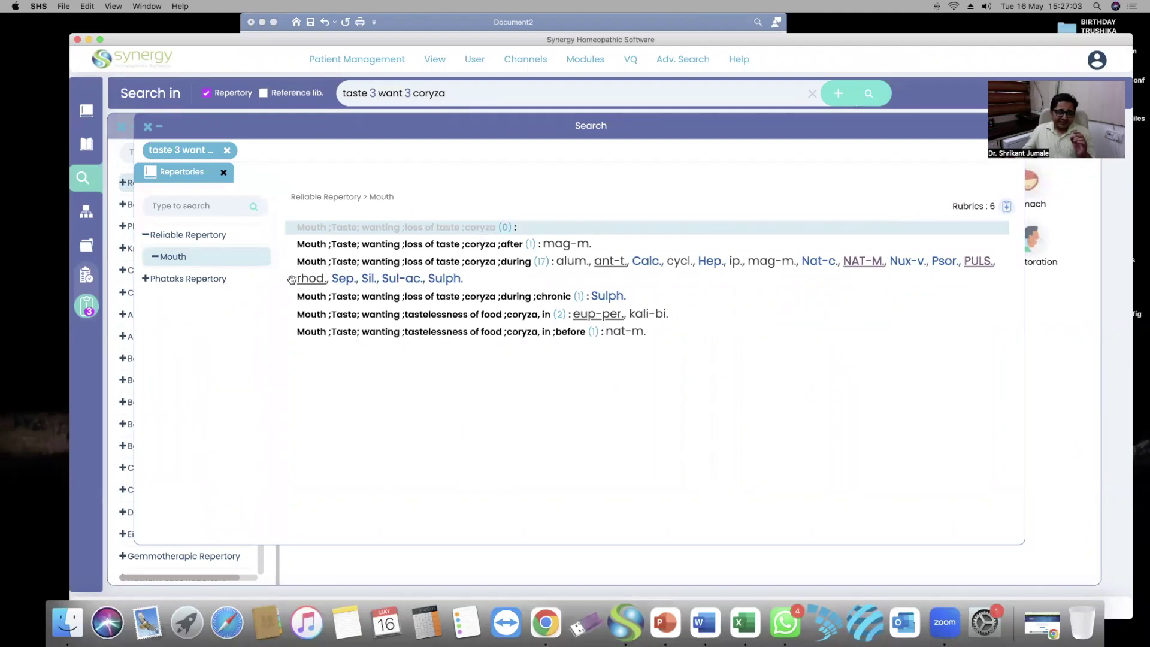
Compare the coryza rubrics in Reliable and Phatak's repertories, then clear the query
{"action": "left_click", "coordinate": [393, 249]}
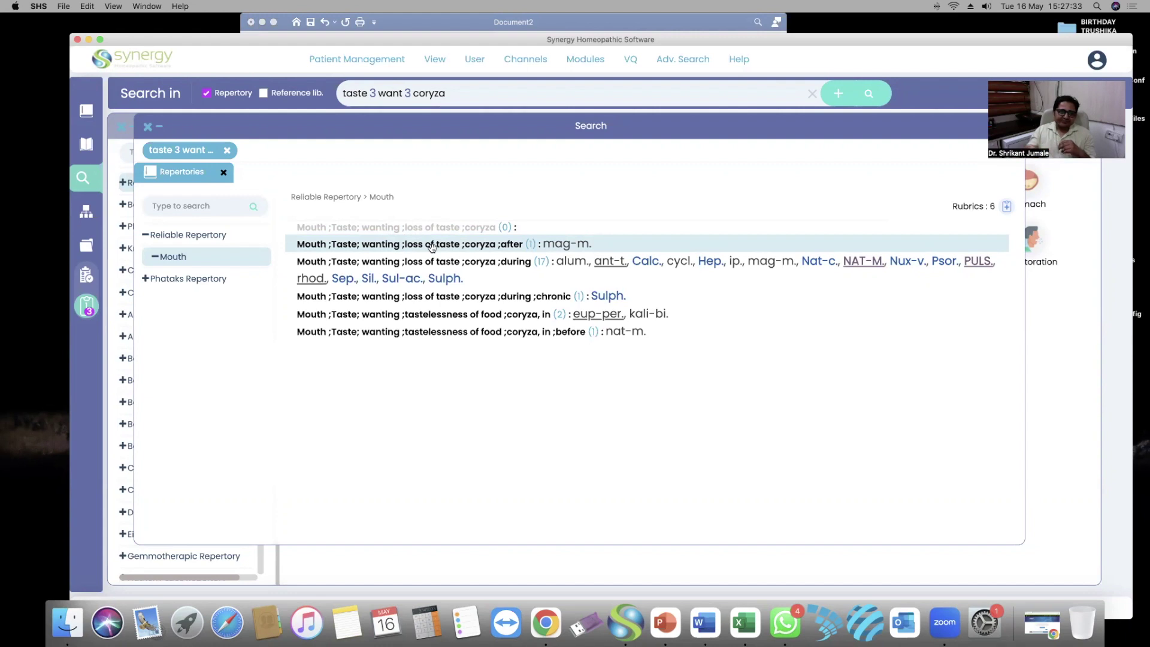
{"action": "left_click", "coordinate": [200, 280]}
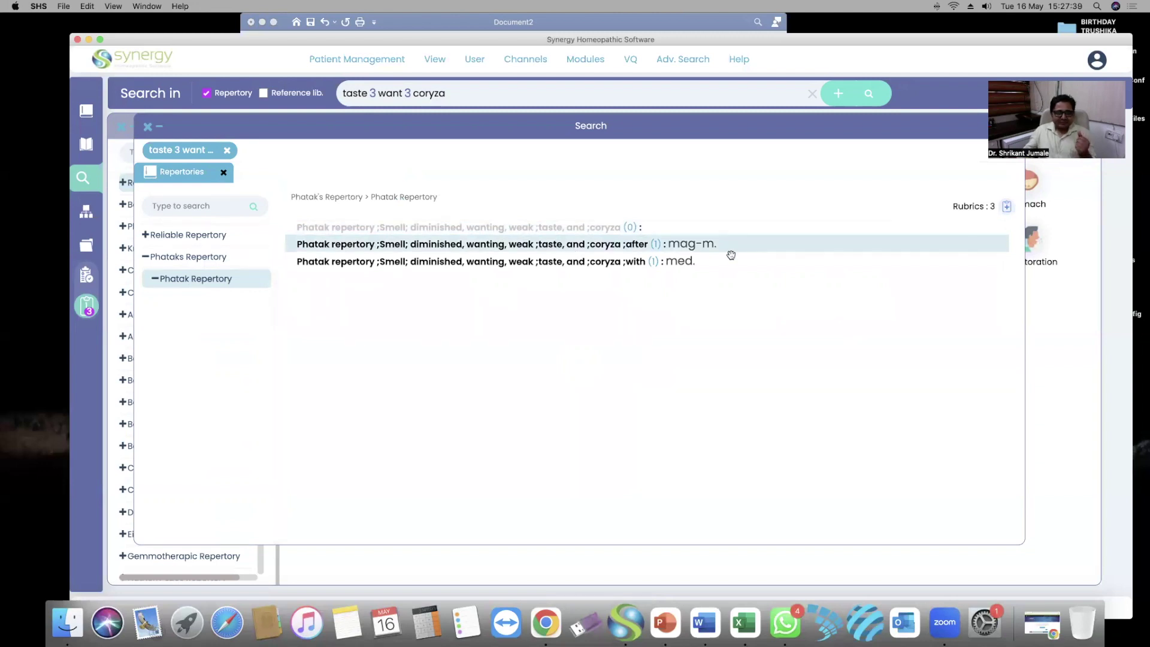
{"action": "left_click", "coordinate": [669, 266]}
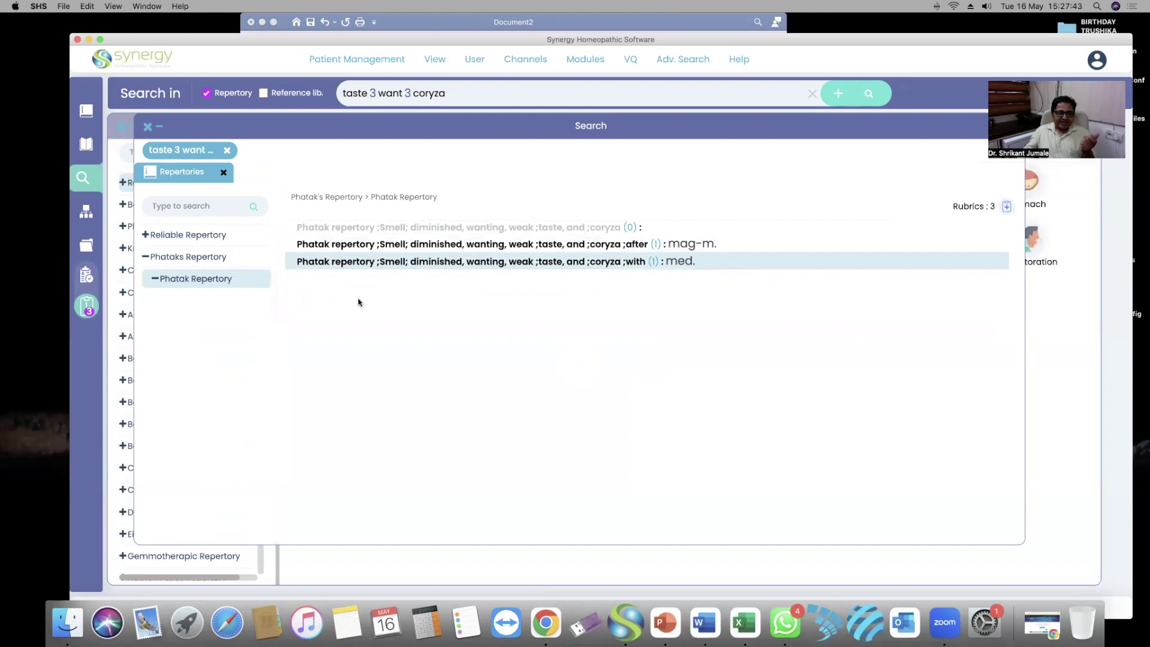
{"action": "left_click", "coordinate": [192, 259]}
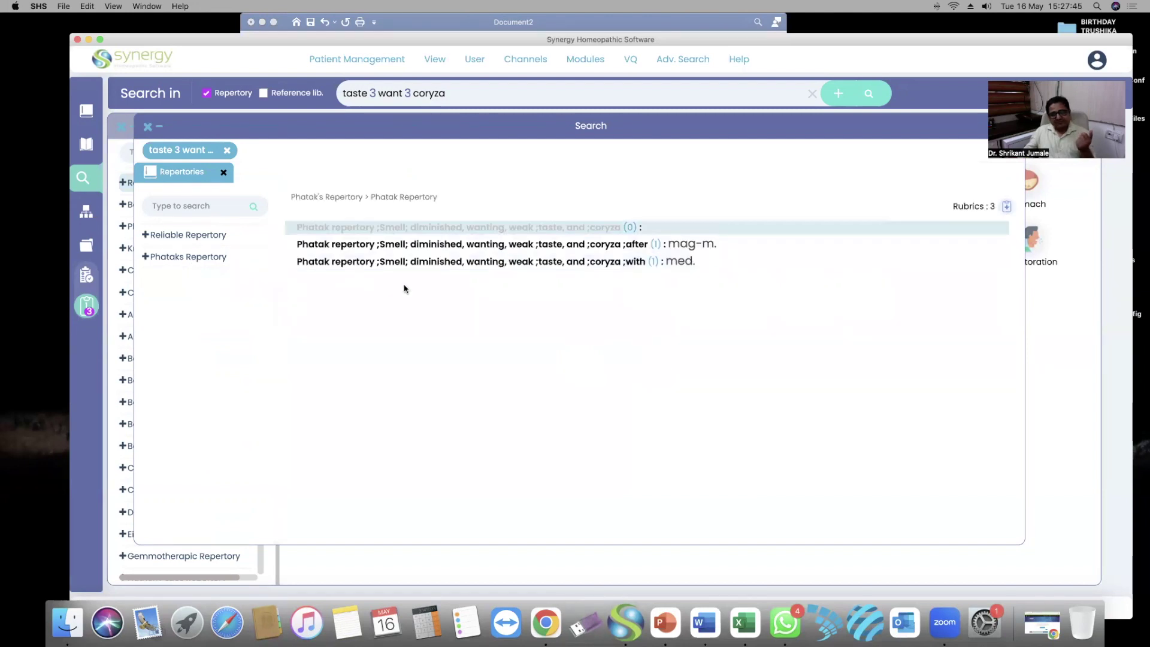
{"action": "left_click", "coordinate": [192, 235]}
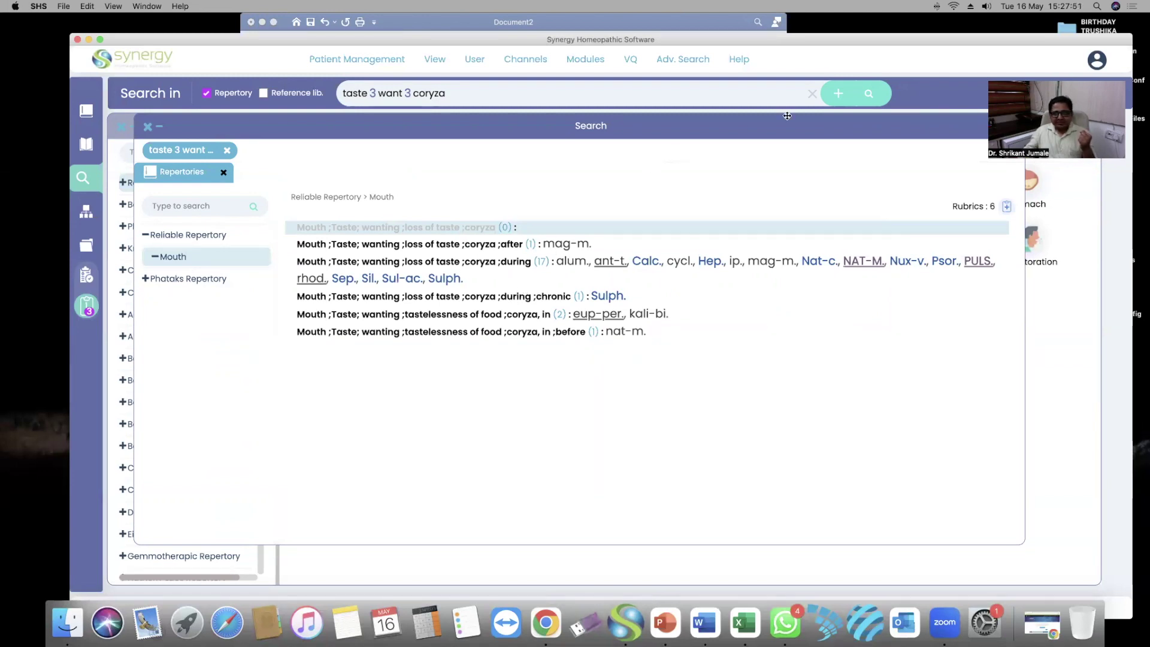
{"action": "left_click", "coordinate": [812, 96]}
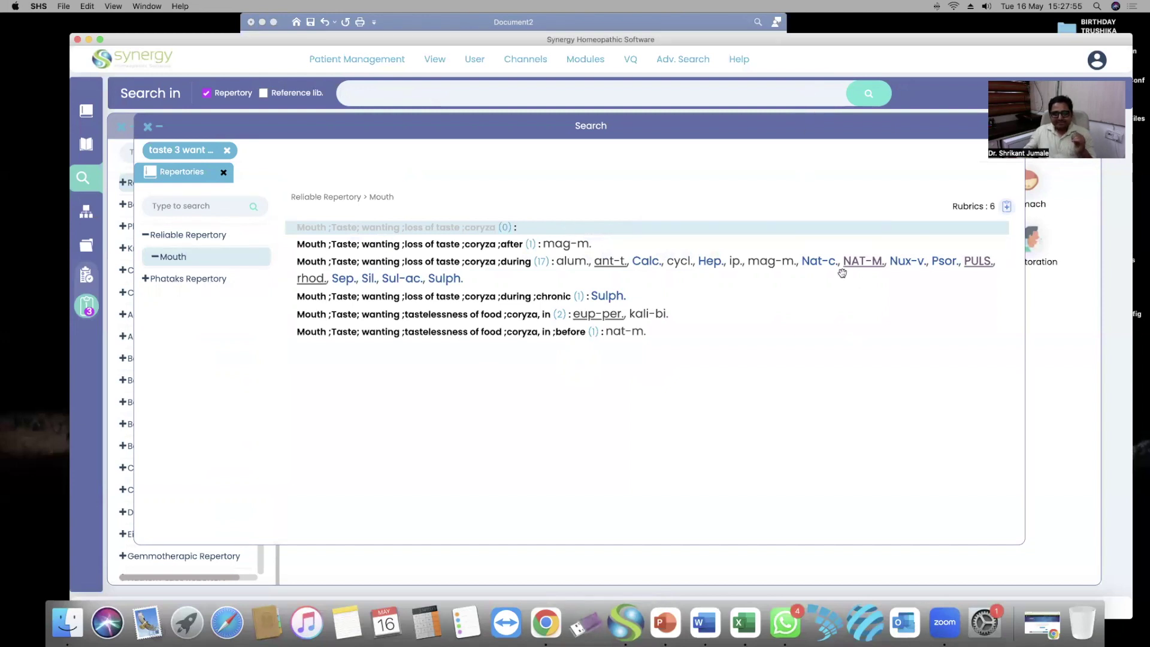
Recheck PowerPoint's slide 7 search examples, minimize it, and return to Synergy's search box
{"action": "left_click", "coordinate": [664, 623]}
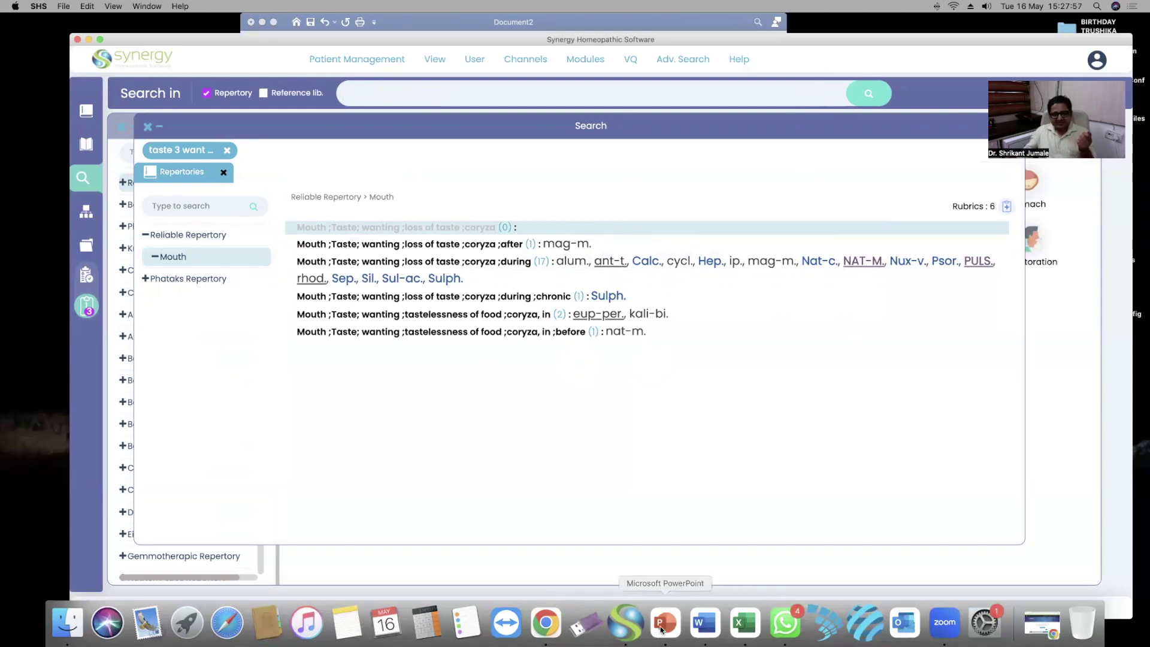
{"action": "scroll", "coordinate": [592, 371], "scroll_direction": "down", "scroll_amount": 4}
{"action": "scroll", "coordinate": [592, 370], "scroll_direction": "up", "scroll_amount": 2}
{"action": "scroll", "coordinate": [545, 342], "scroll_direction": "up", "scroll_amount": 2}
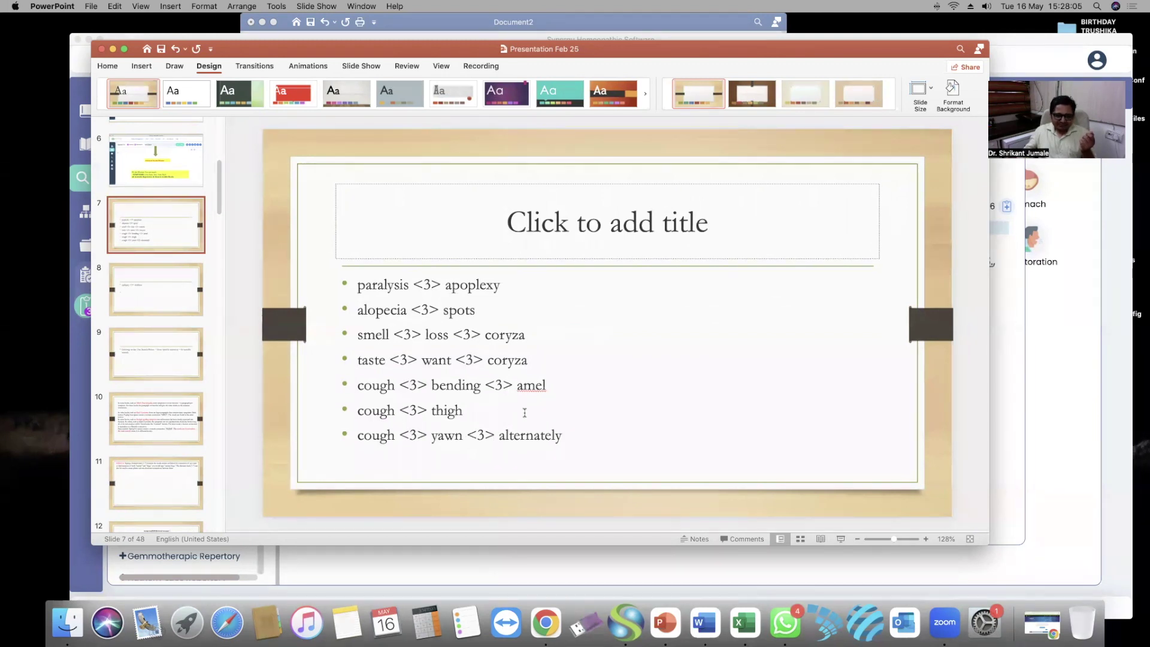
{"action": "left_click", "coordinate": [113, 48]}
{"action": "left_click", "coordinate": [508, 94]}
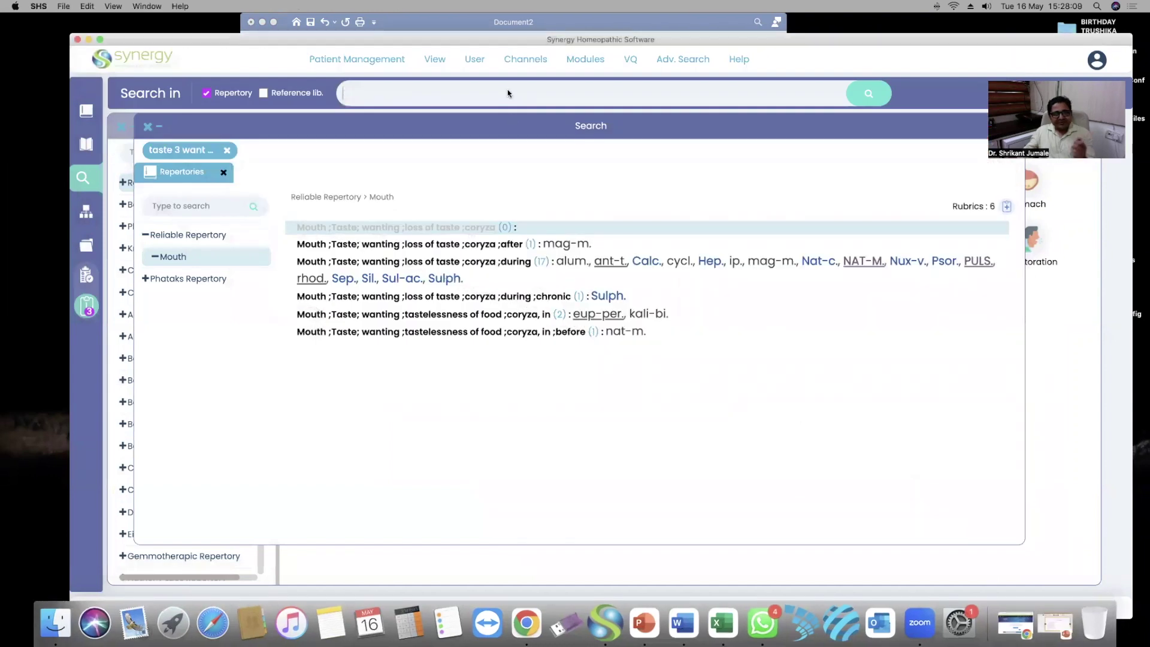
Search 'cough 3 bending 3 amel' for two Reliable Cough rubrics, clear it, and type 'paralysis 3 apoplexy'
{"action": "type", "text": "coug"}
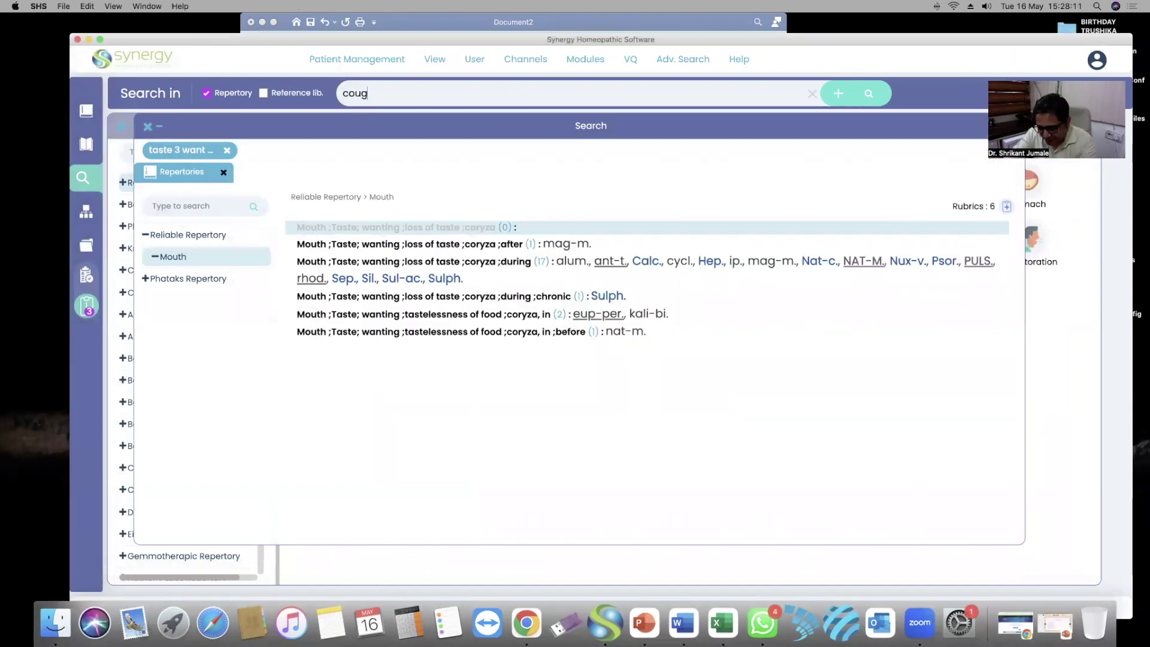
{"action": "type", "text": "h 3 bendi"}
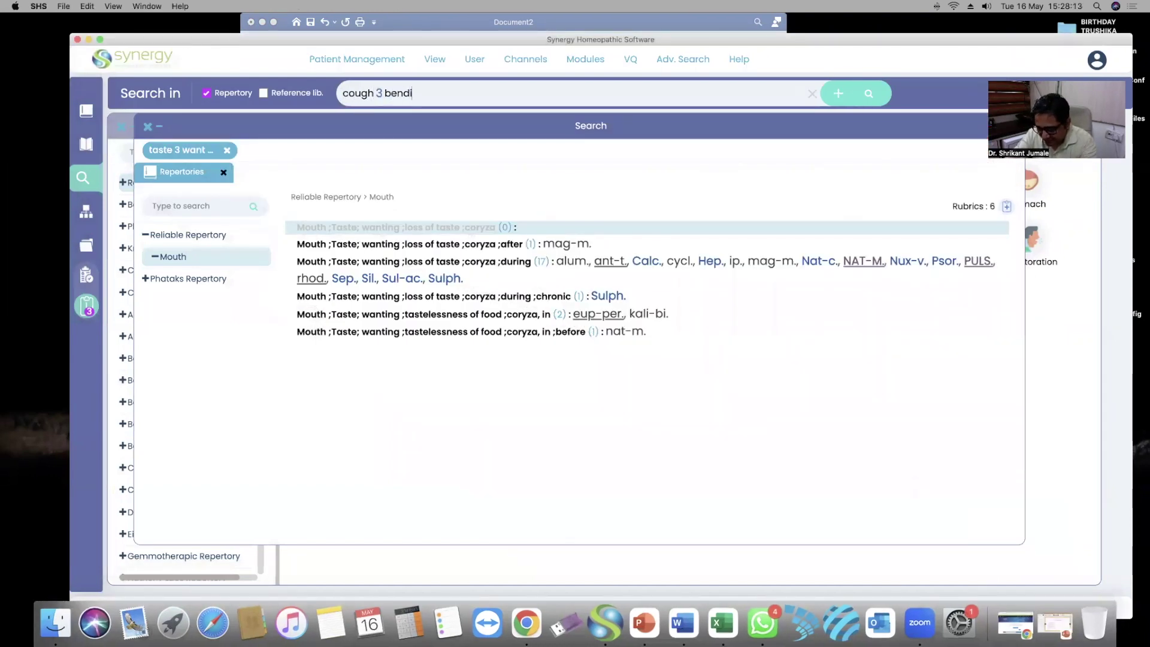
{"action": "type", "text": "ng 3 amel"}
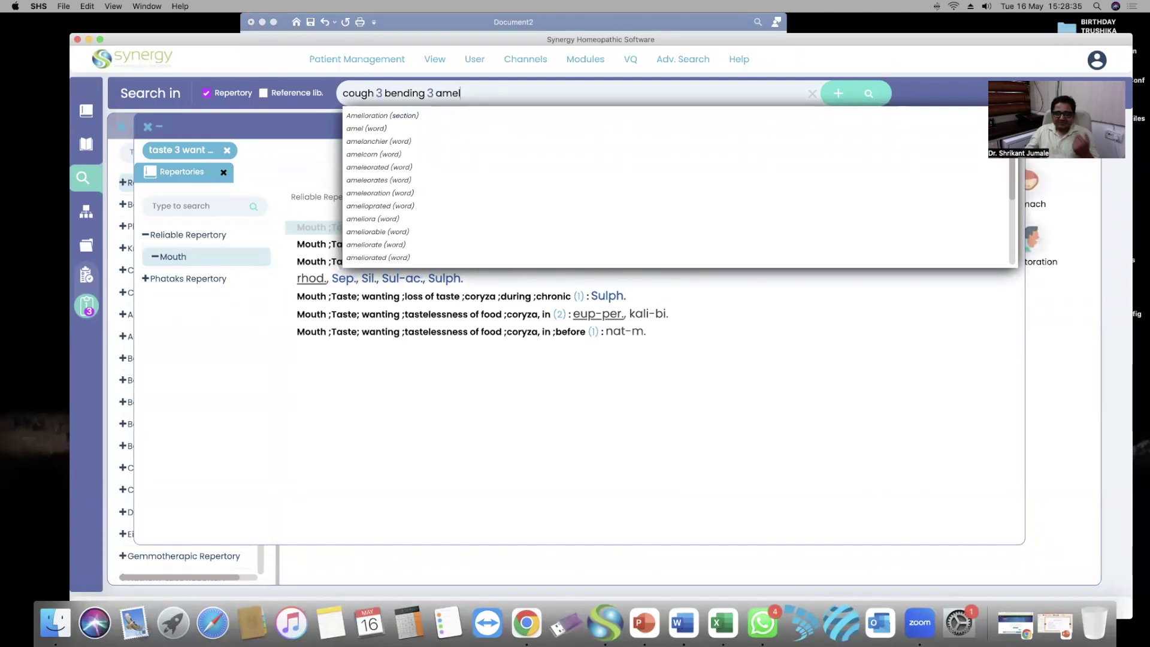
{"action": "left_click", "coordinate": [873, 333]}
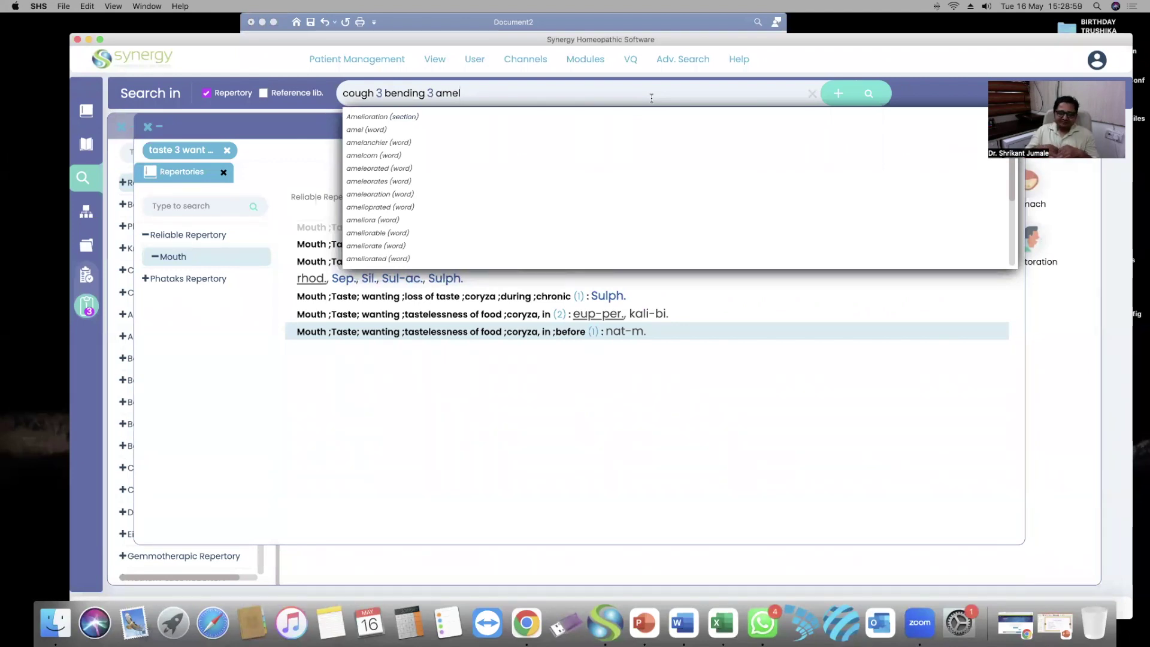
{"action": "left_click", "coordinate": [868, 94]}
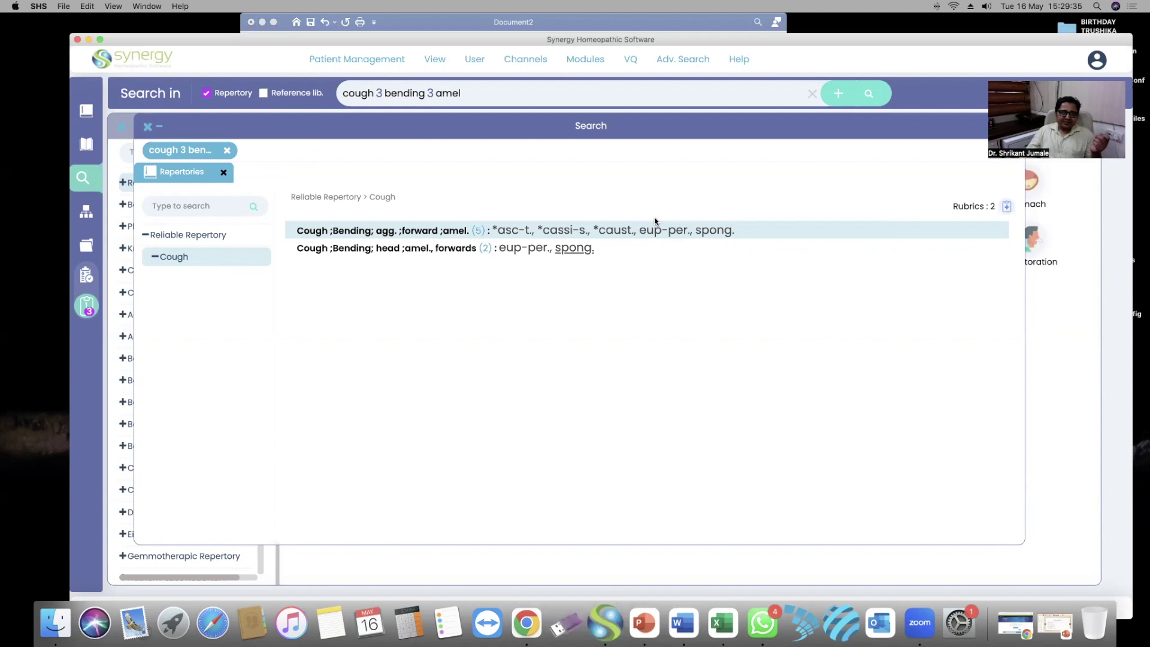
{"action": "left_click", "coordinate": [811, 93]}
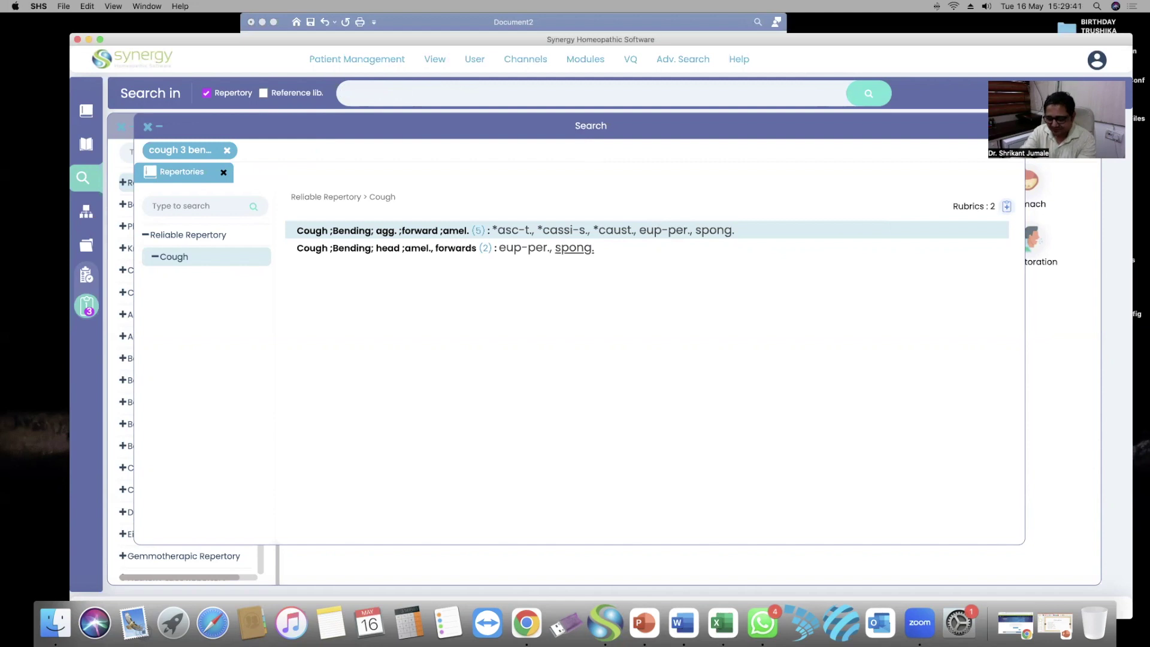
{"action": "type", "text": "paralysis"}
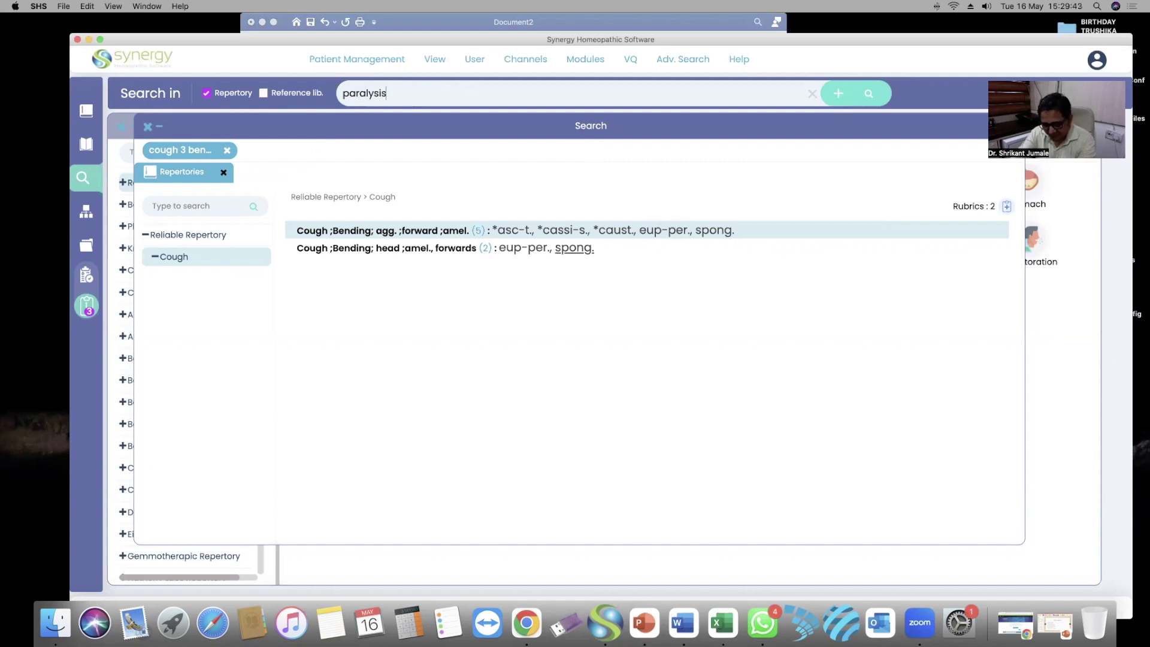
{"action": "type", "text": " 3"}
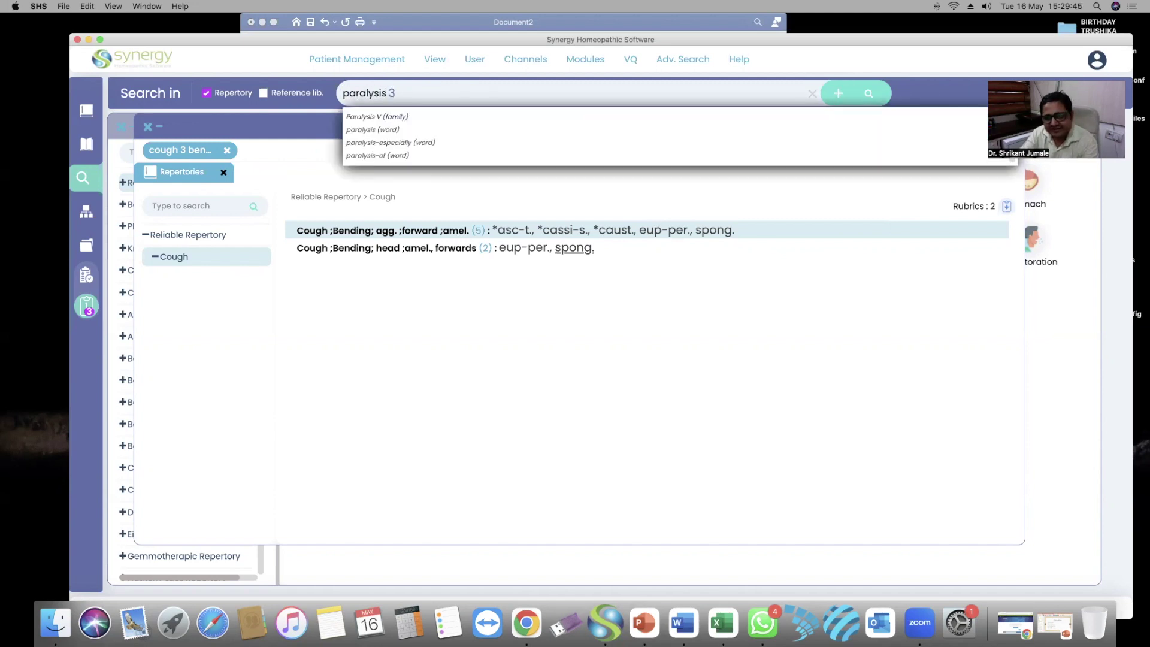
{"action": "type", "text": " apoplexy"}
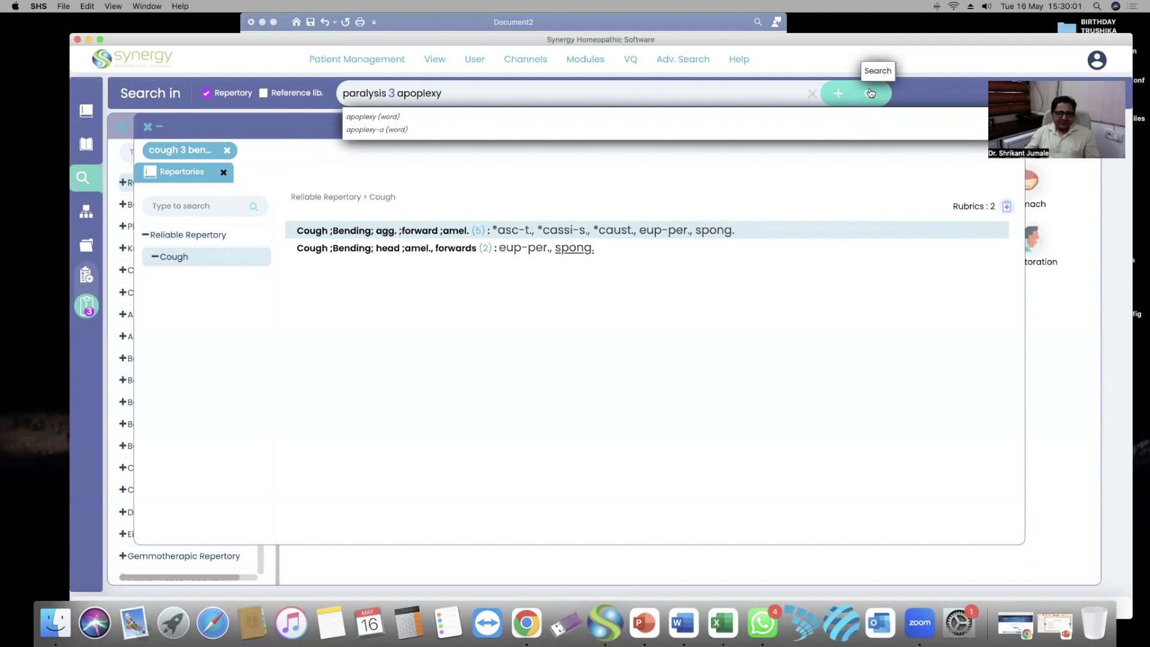
Run the 'paralysis 3 apoplexy' search and collapse the Reliable Repertory Vertigo matches
{"action": "left_click", "coordinate": [868, 97]}
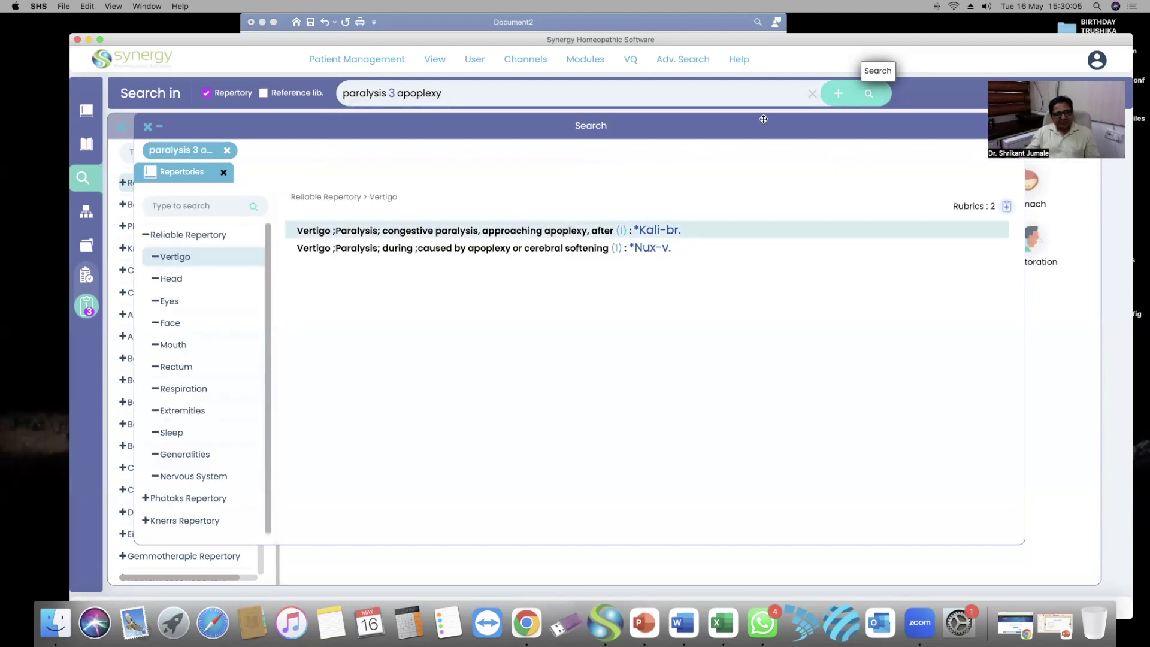
{"action": "left_click", "coordinate": [144, 236]}
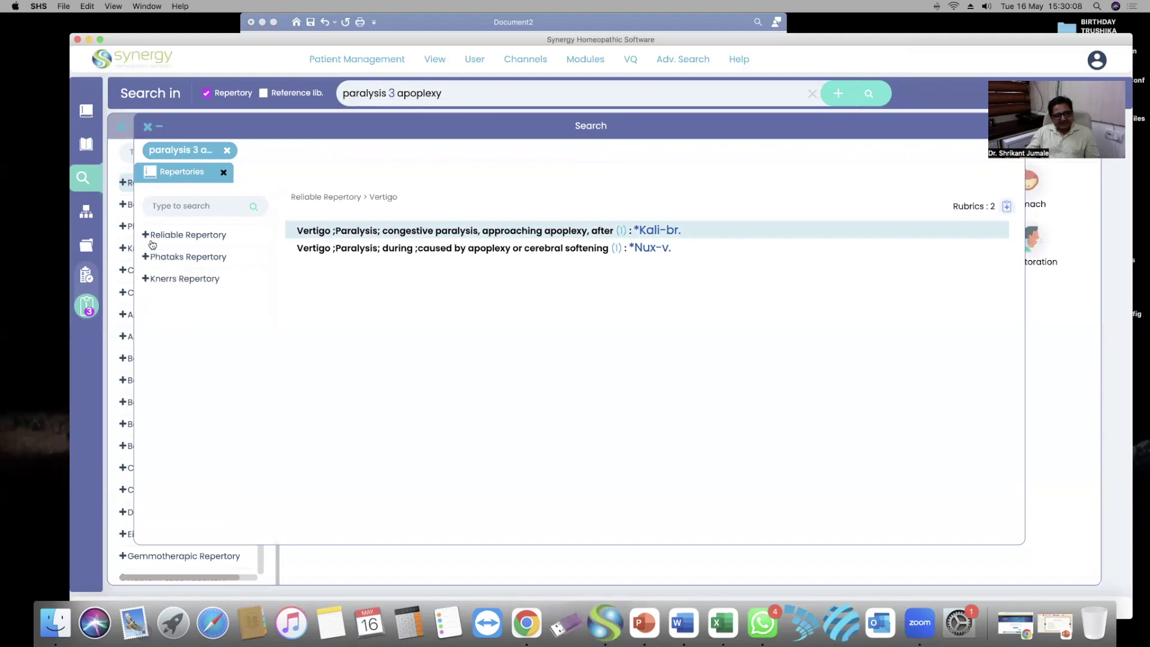
{"action": "left_click", "coordinate": [179, 257]}
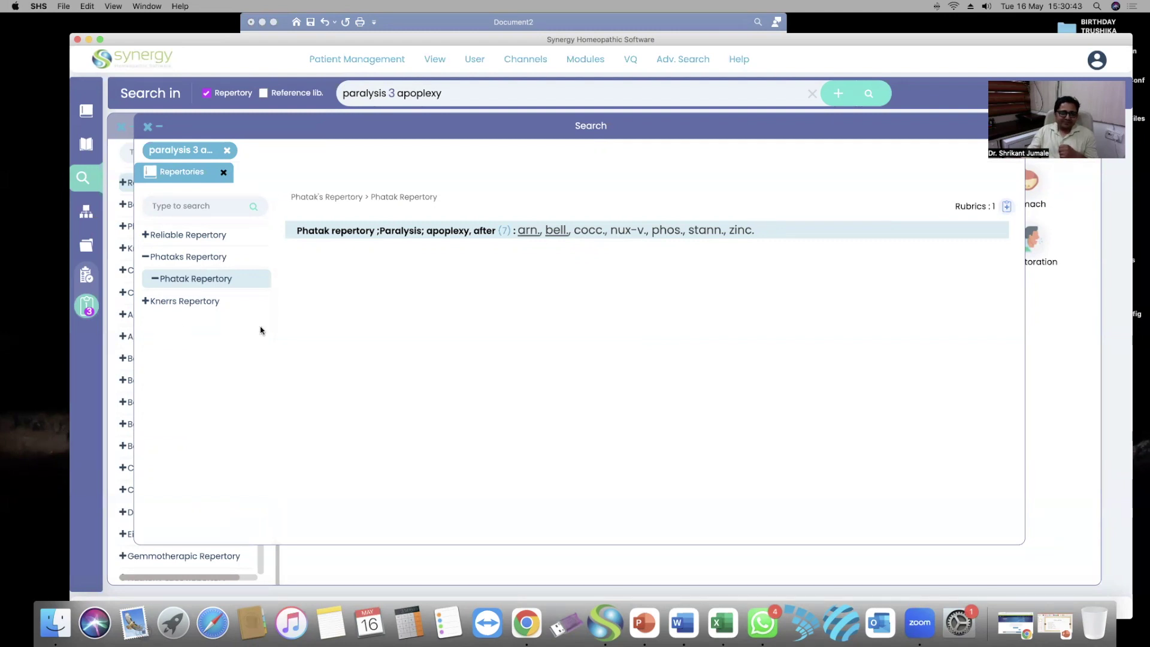
{"action": "left_click", "coordinate": [174, 301]}
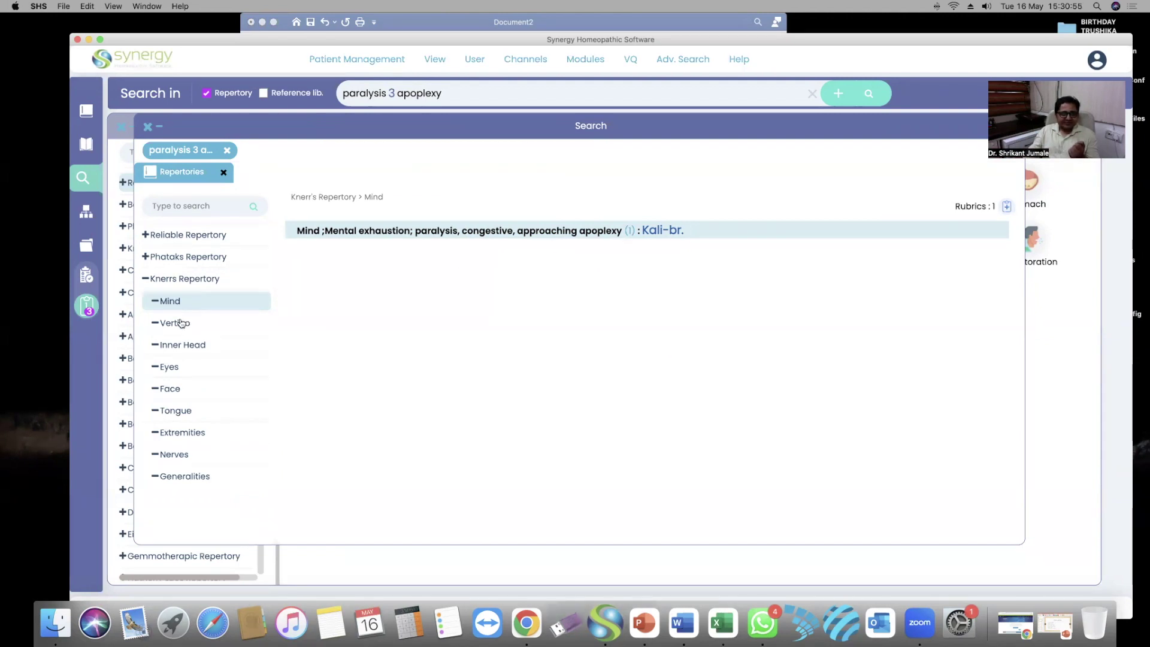
{"action": "left_click", "coordinate": [212, 324]}
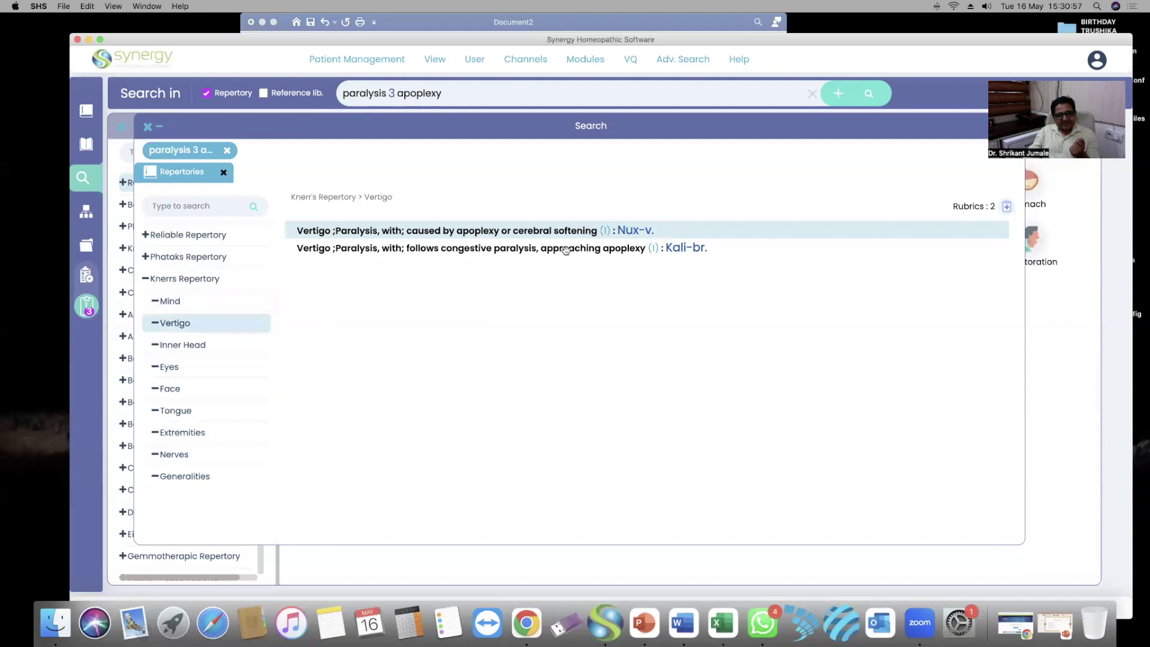
{"action": "left_click", "coordinate": [471, 252]}
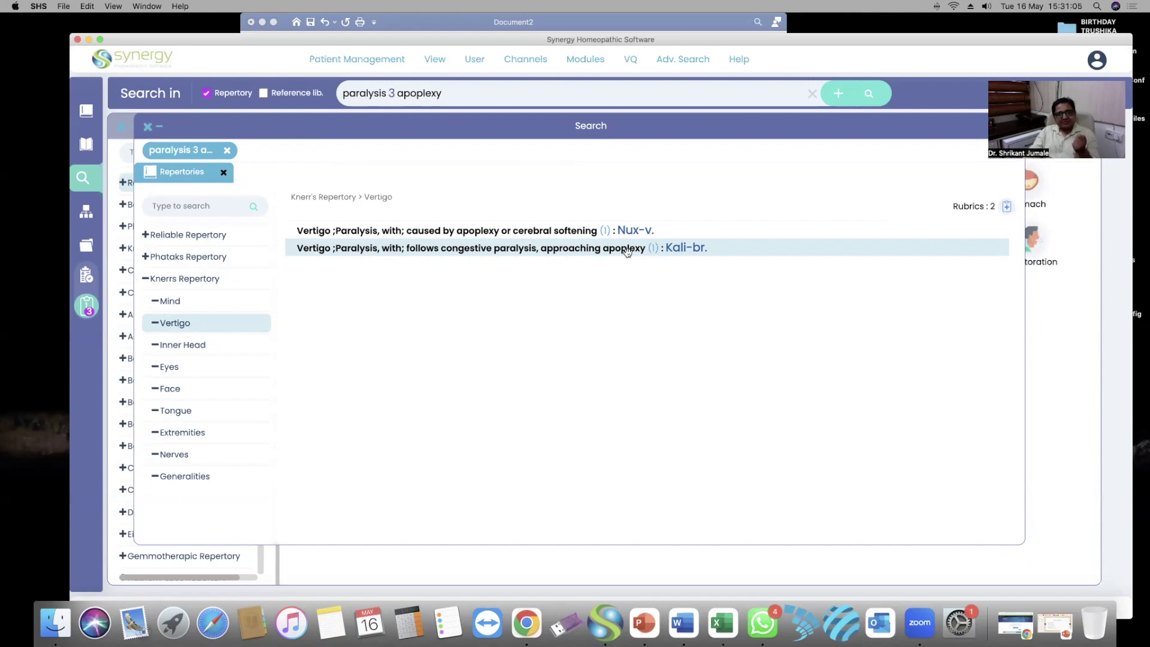
{"action": "left_click", "coordinate": [170, 366]}
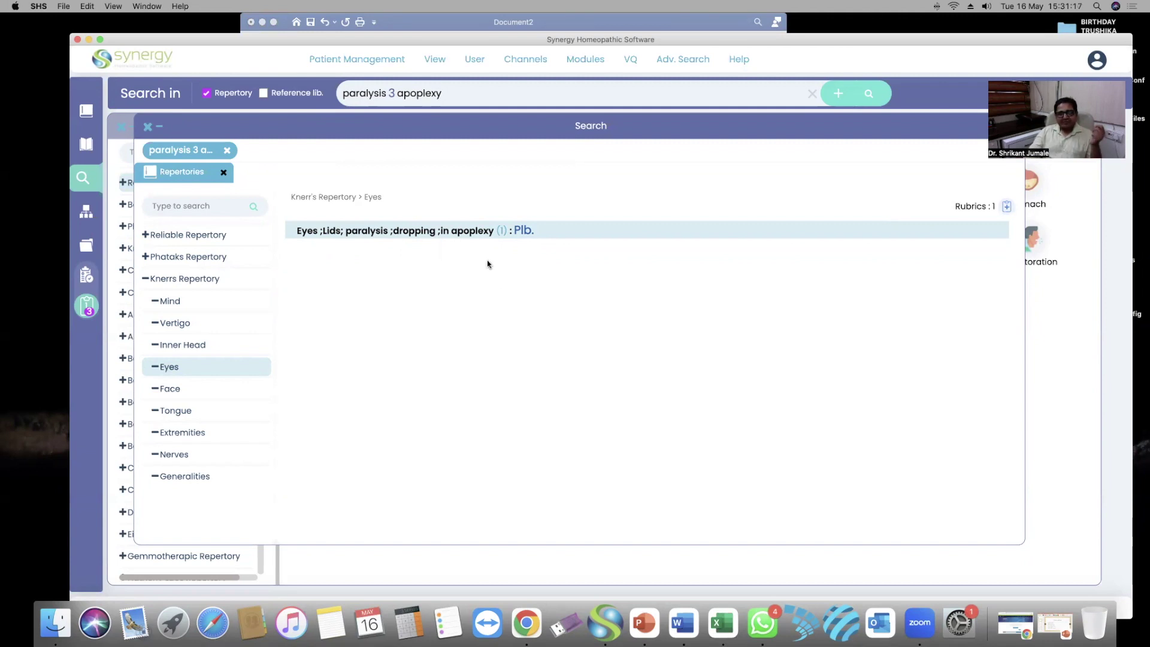
{"action": "left_click", "coordinate": [185, 437]}
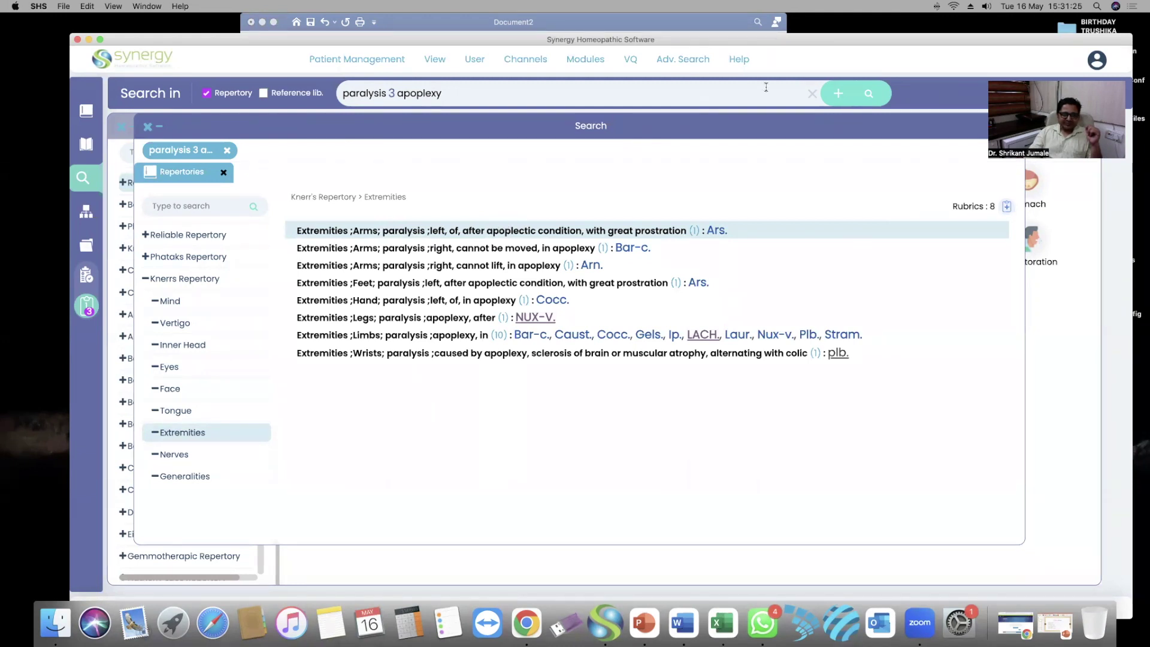
{"action": "left_click", "coordinate": [812, 93]}
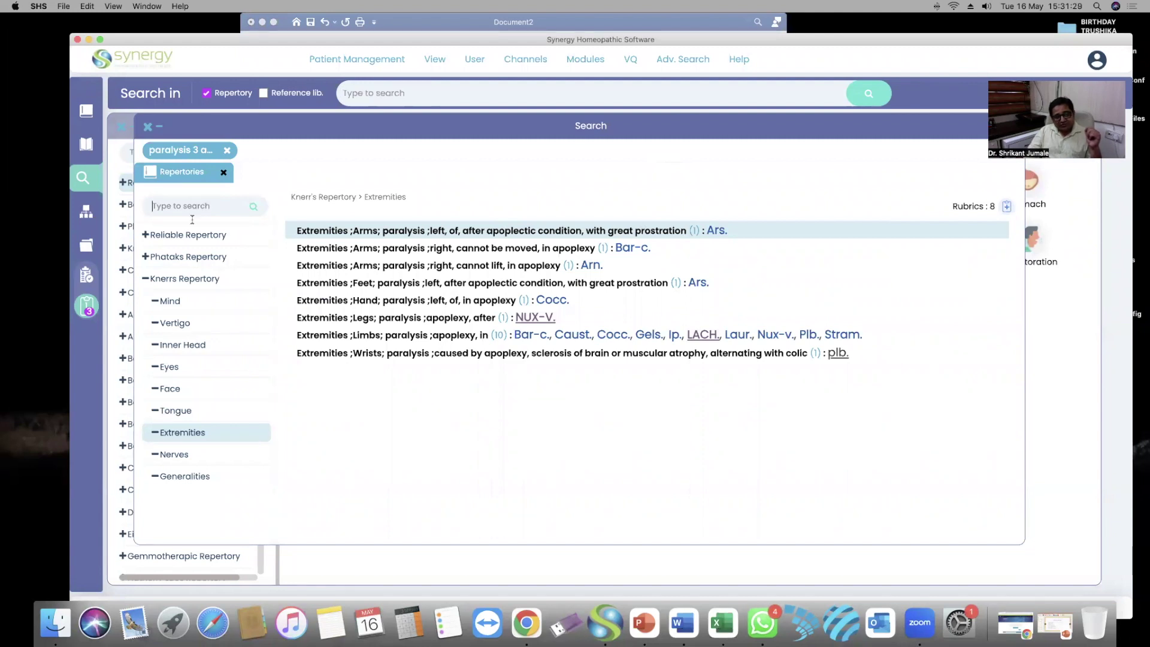
{"action": "left_click", "coordinate": [145, 279]}
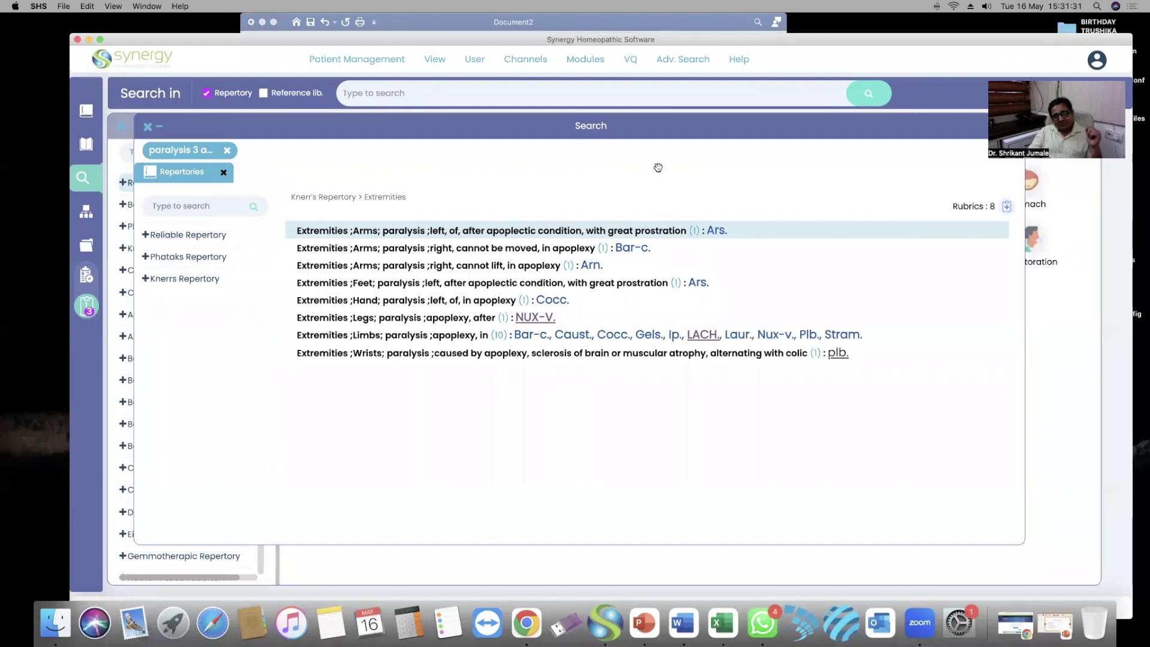
{"action": "left_click", "coordinate": [600, 98]}
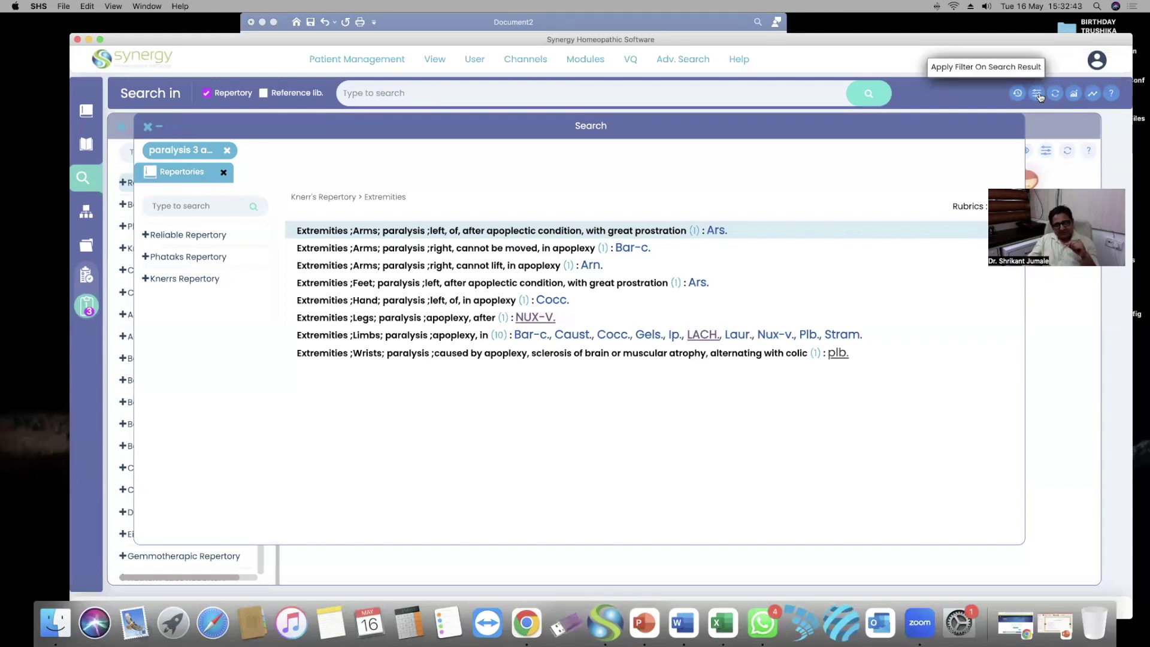
Switch the filter to Reference Library books and tick Hering's Condensed MM and Guiding Symptoms
{"action": "left_click", "coordinate": [1036, 94]}
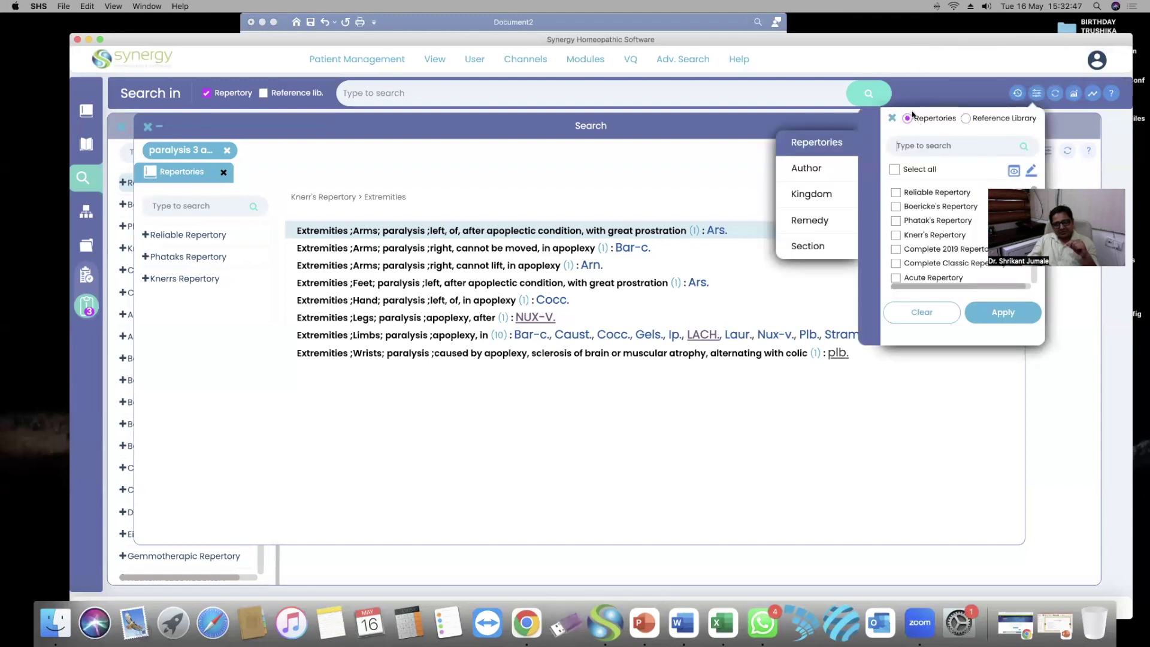
{"action": "left_click", "coordinate": [965, 118]}
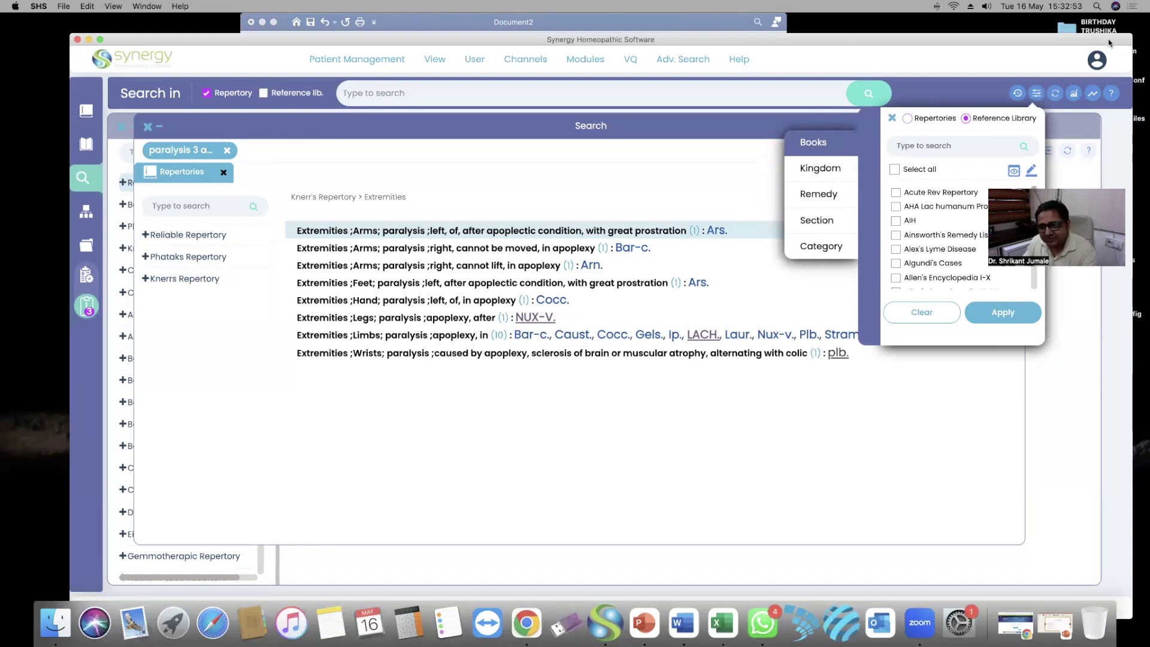
{"action": "left_click", "coordinate": [947, 145]}
{"action": "type", "text": "hering"}
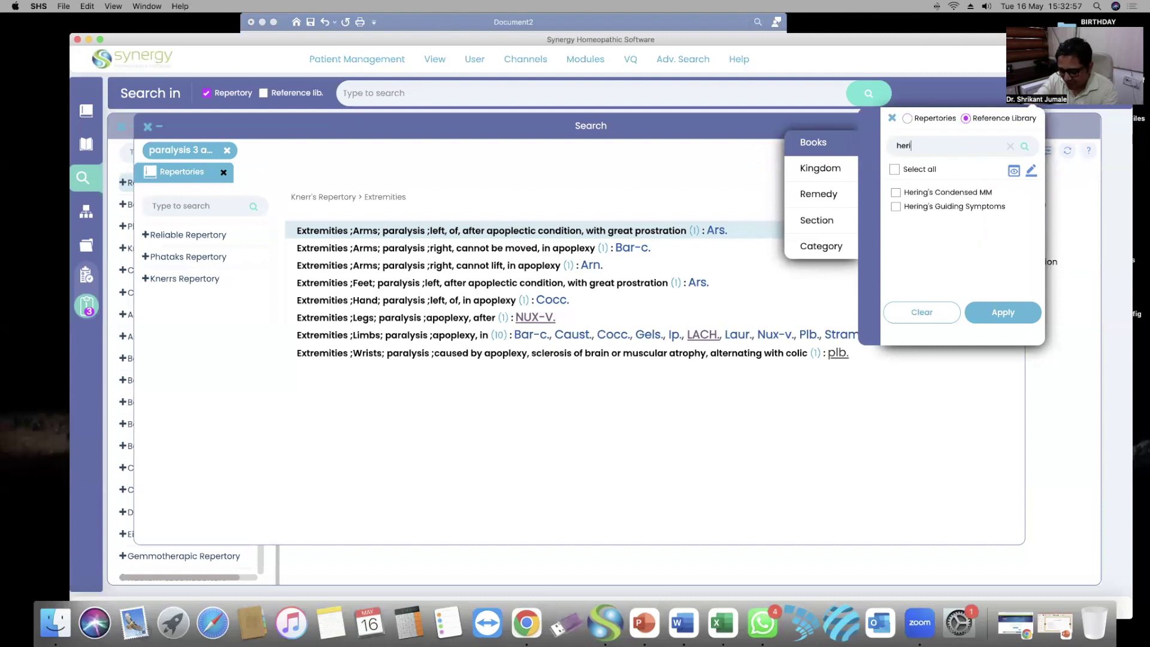
{"action": "left_click", "coordinate": [943, 195]}
{"action": "left_click", "coordinate": [937, 207]}
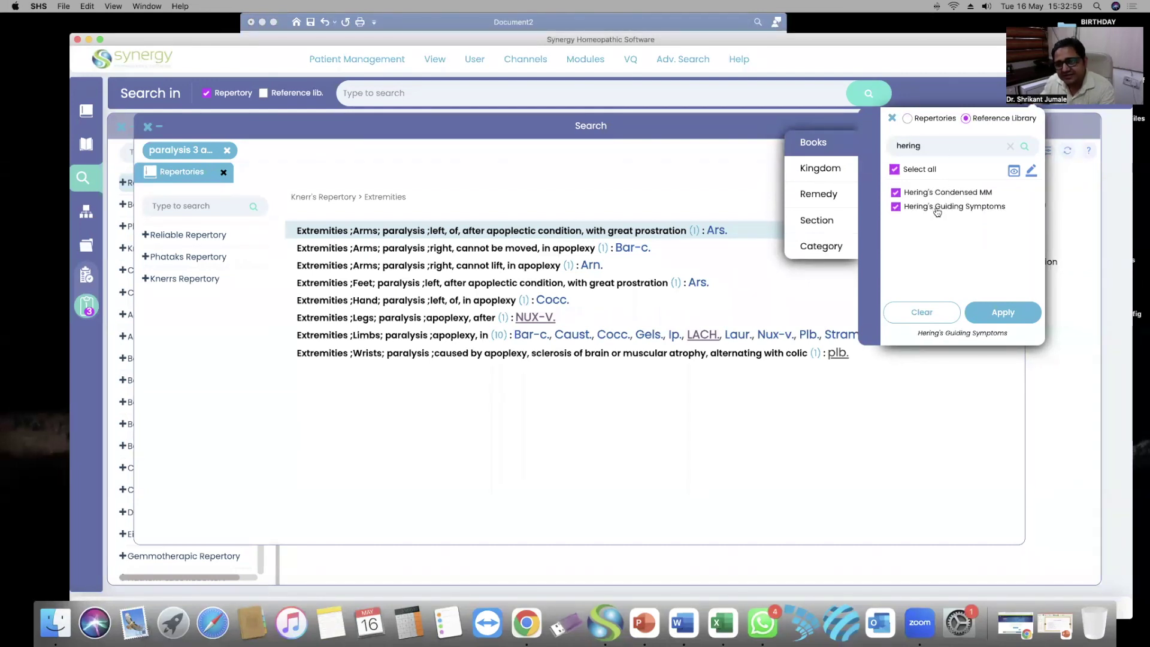
Tick Clarke's Dictionary, Heart & Arteries, Indigestion, Radium, Rev Repertory, Serpent Poisons and Whooping Cough
{"action": "left_click", "coordinate": [1011, 146]}
{"action": "type", "text": "clark"}
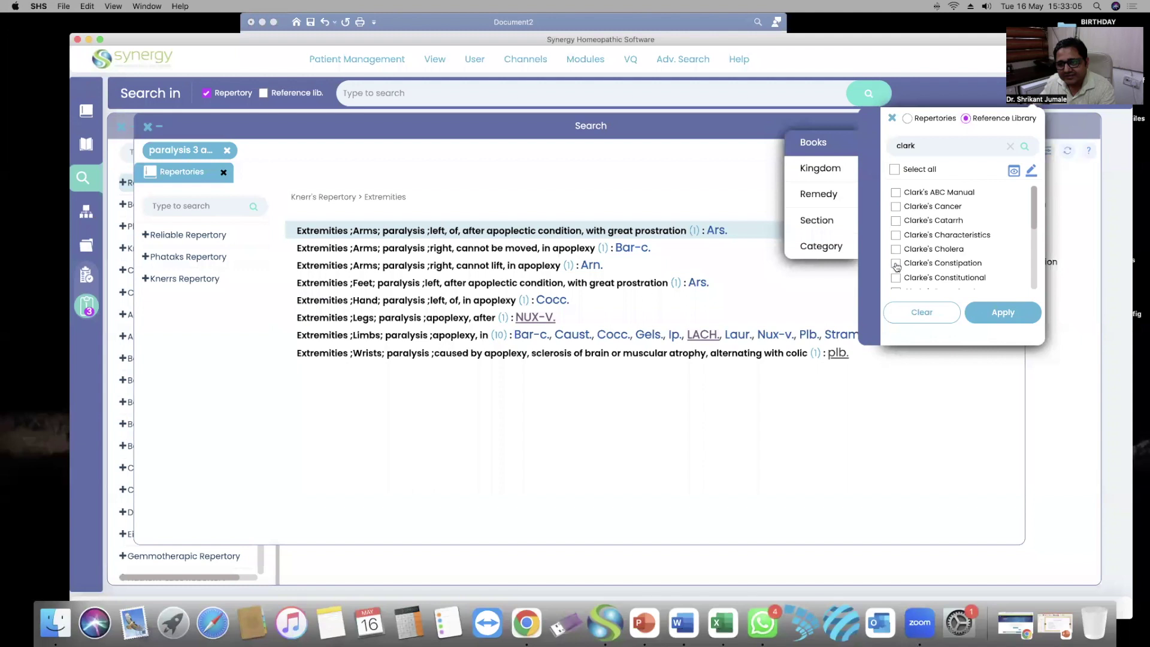
{"action": "scroll", "coordinate": [921, 247], "scroll_direction": "down", "scroll_amount": 2}
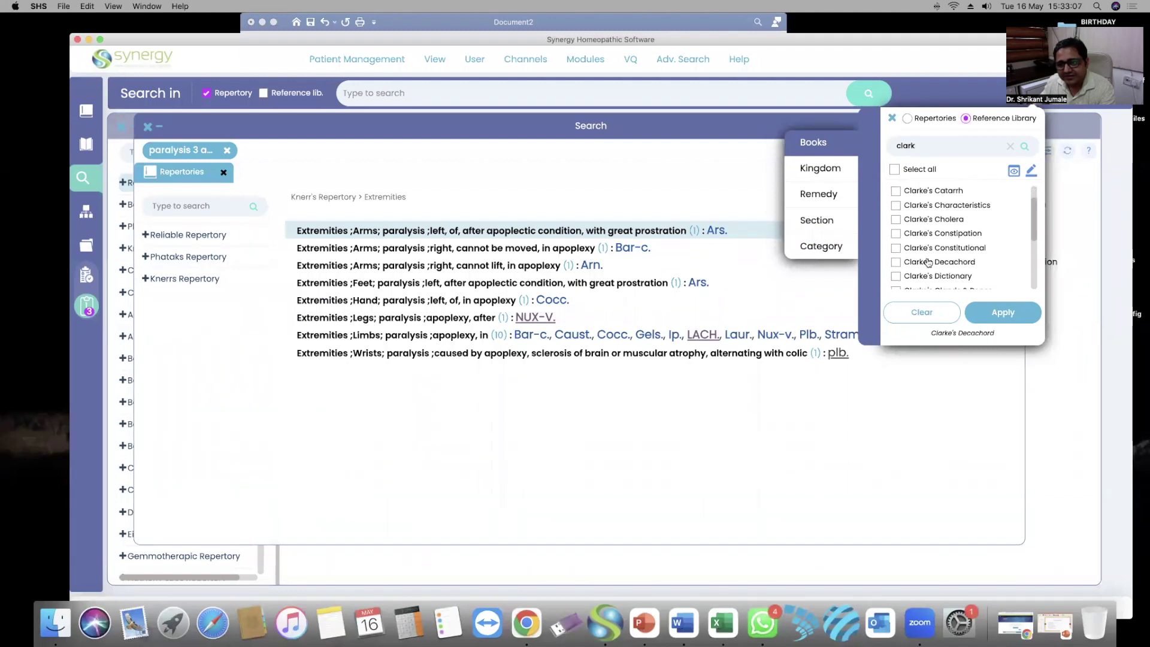
{"action": "scroll", "coordinate": [922, 245], "scroll_direction": "down", "scroll_amount": 2}
{"action": "left_click", "coordinate": [895, 237]}
{"action": "scroll", "coordinate": [946, 234], "scroll_direction": "down", "scroll_amount": 2}
{"action": "scroll", "coordinate": [940, 239], "scroll_direction": "down", "scroll_amount": 1}
{"action": "left_click", "coordinate": [896, 245]}
{"action": "left_click", "coordinate": [896, 258]}
{"action": "scroll", "coordinate": [907, 254], "scroll_direction": "down", "scroll_amount": 2}
{"action": "left_click", "coordinate": [896, 232]}
{"action": "left_click", "coordinate": [896, 246]}
{"action": "left_click", "coordinate": [896, 259]}
{"action": "left_click", "coordinate": [896, 274]}
Tick Allen's Encyclopedia I-X, Allen's Keynotes and Allen's Nosodes
{"action": "scroll", "coordinate": [929, 203], "scroll_direction": "up", "scroll_amount": 5}
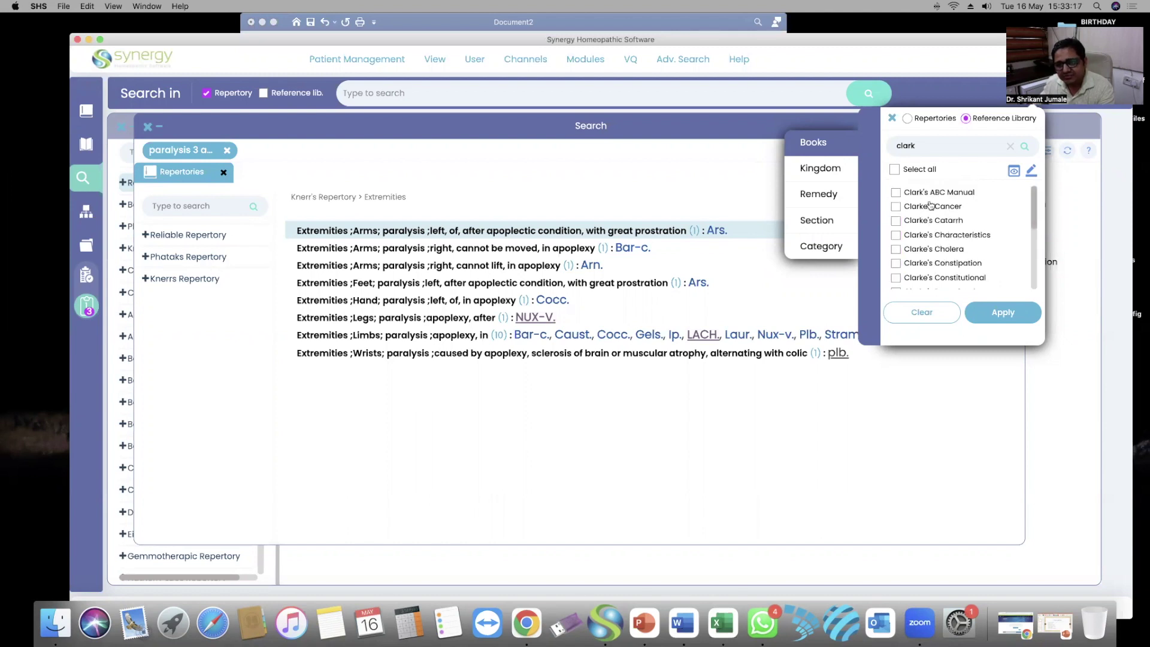
{"action": "left_click", "coordinate": [1010, 146]}
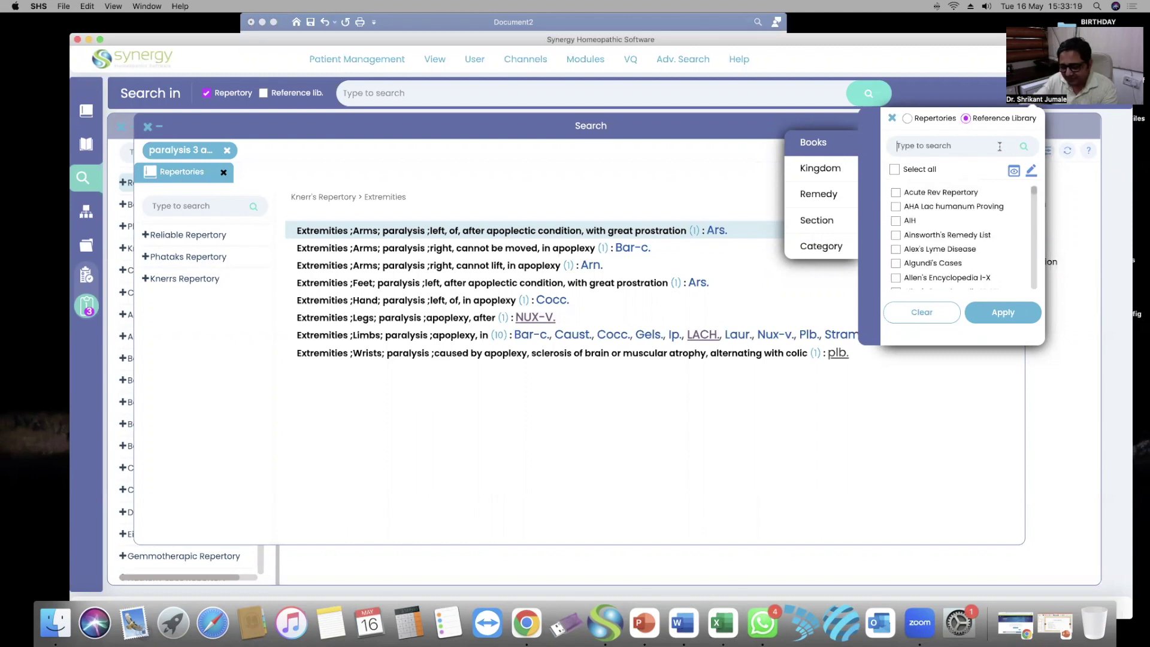
{"action": "type", "text": "all"}
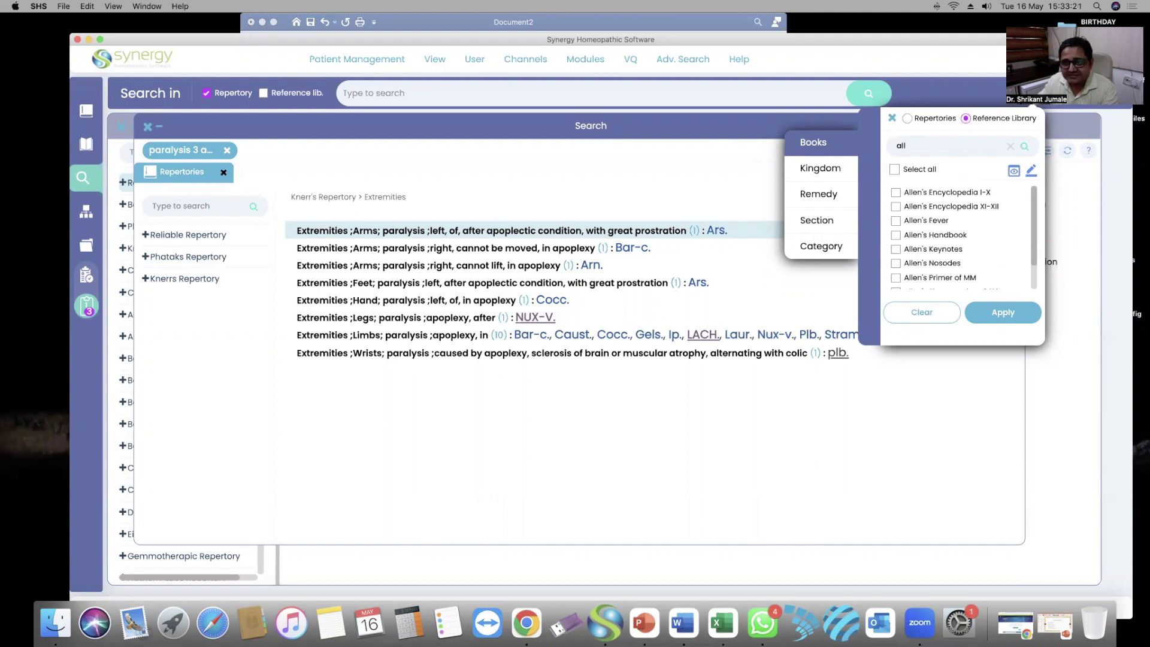
{"action": "left_click", "coordinate": [954, 193]}
{"action": "scroll", "coordinate": [937, 216], "scroll_direction": "down", "scroll_amount": 1}
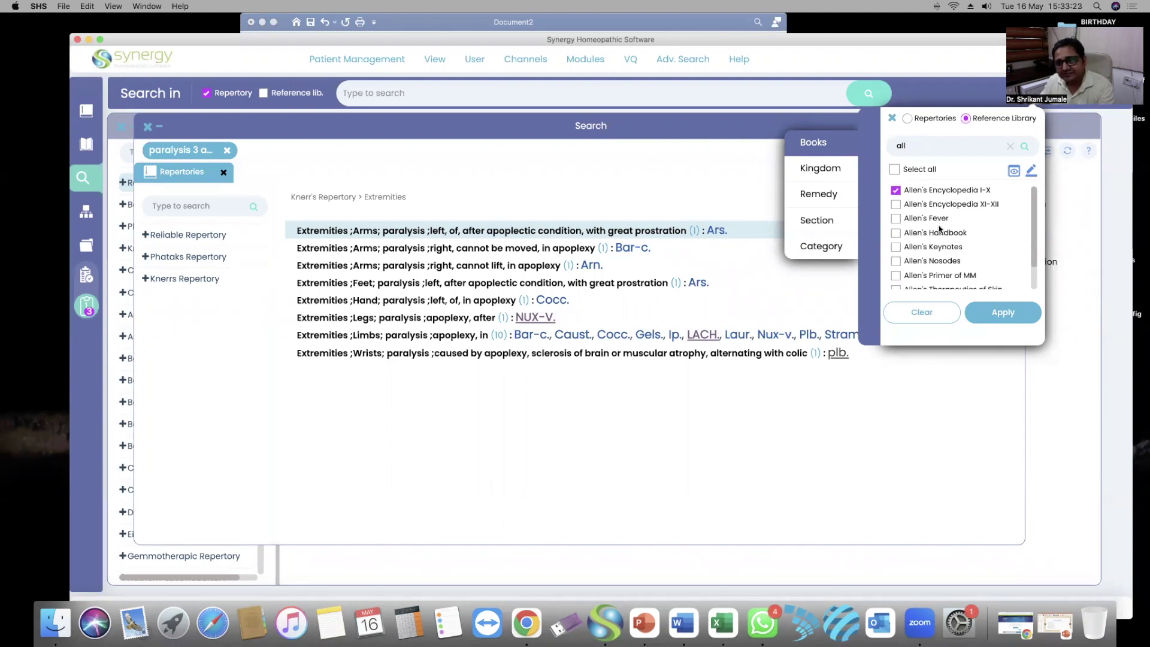
{"action": "left_click", "coordinate": [938, 239]}
{"action": "scroll", "coordinate": [938, 240], "scroll_direction": "down", "scroll_amount": 2}
{"action": "left_click", "coordinate": [934, 233]}
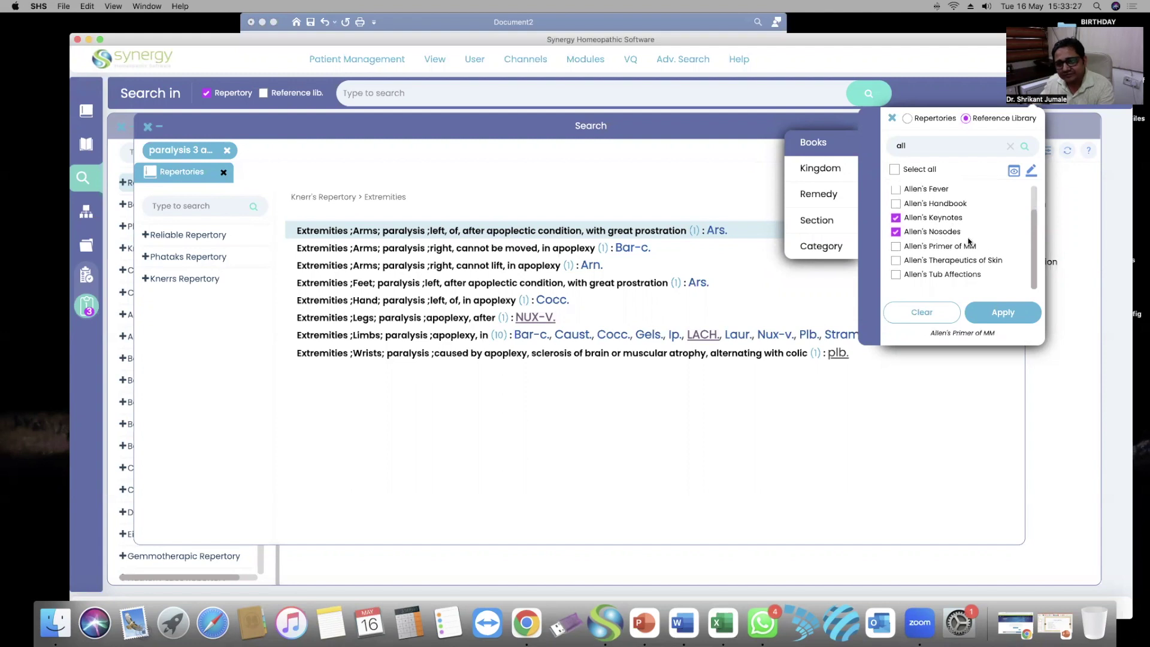
Tick Boericke's Materia Medica, Boericke's Rev Repertory and Boger's Synoptic, then clear the filter
{"action": "left_click", "coordinate": [1011, 146]}
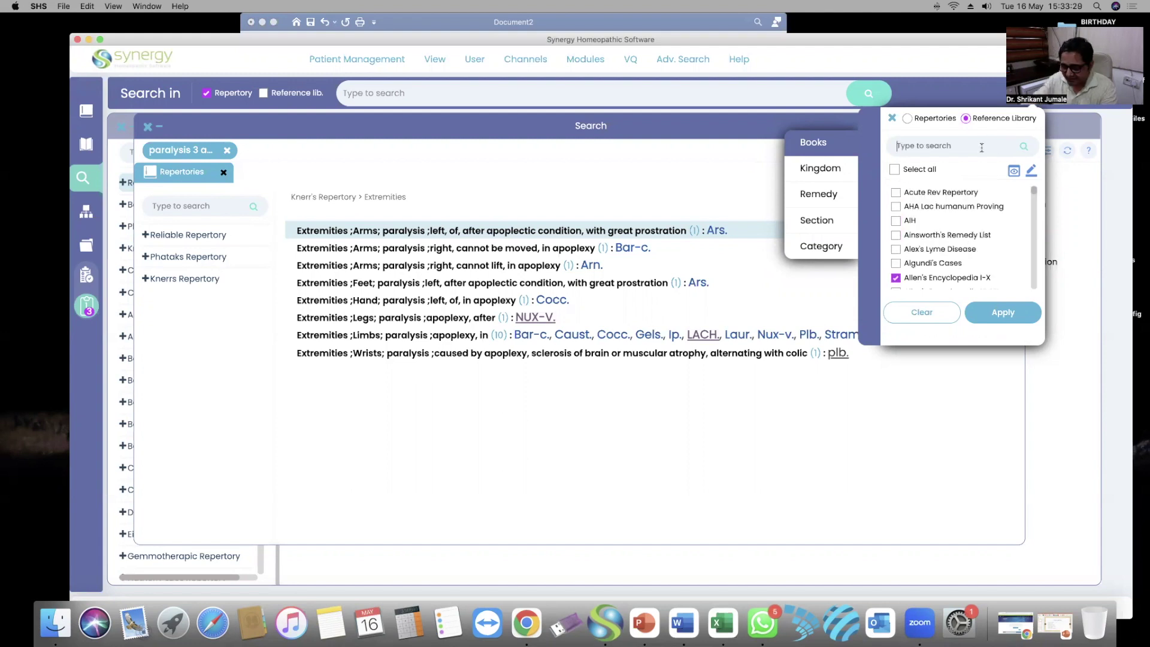
{"action": "type", "text": "boer"}
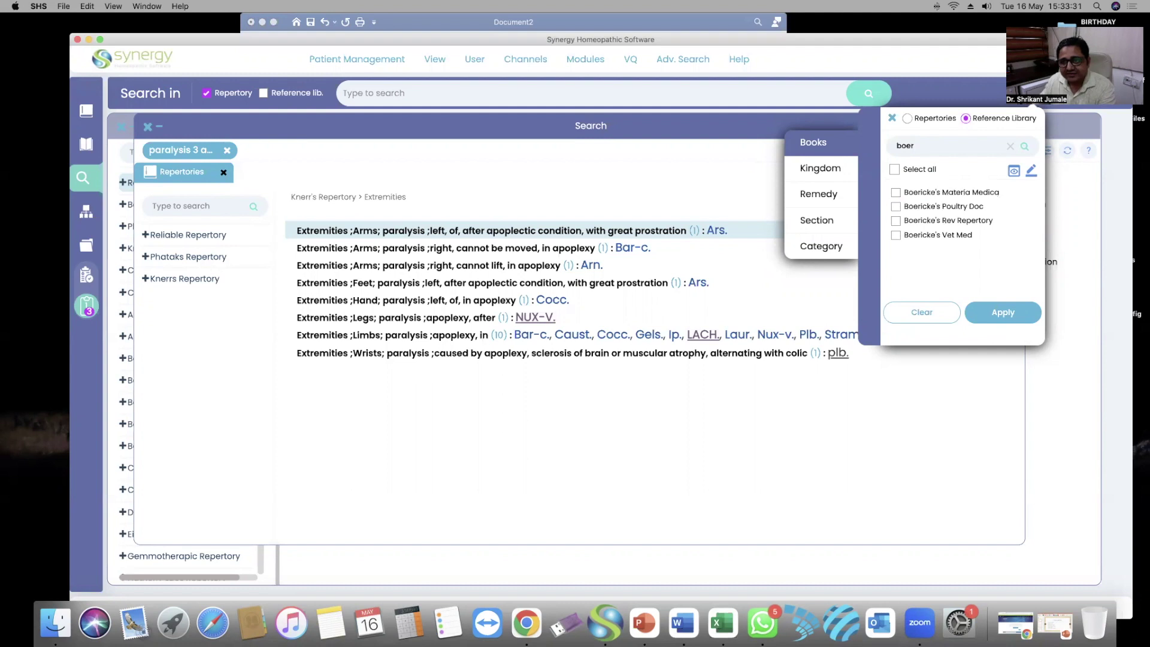
{"action": "left_click", "coordinate": [952, 193]}
{"action": "left_click", "coordinate": [933, 221]}
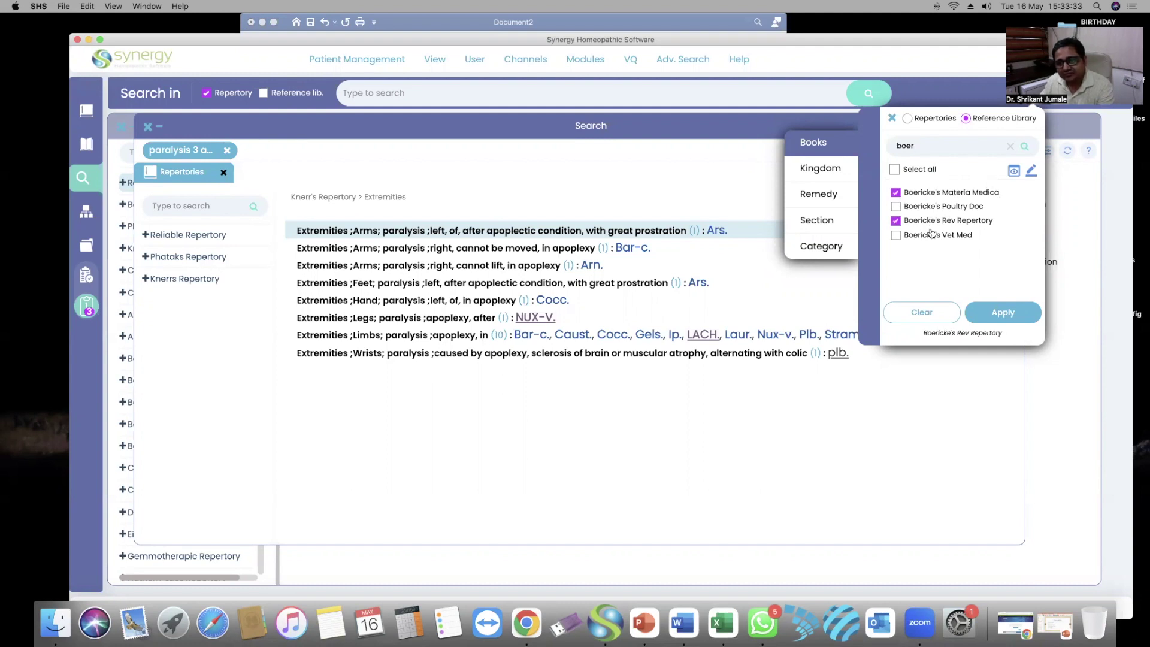
{"action": "left_click", "coordinate": [1012, 147]}
{"action": "type", "text": "bog"}
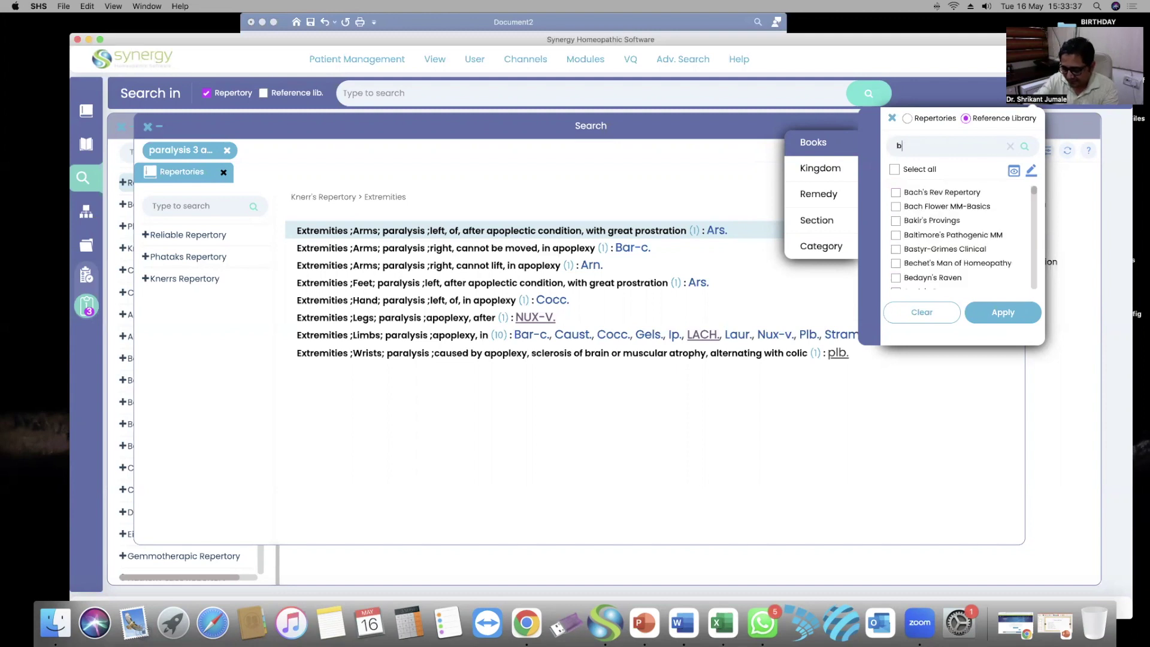
{"action": "left_click", "coordinate": [947, 193]}
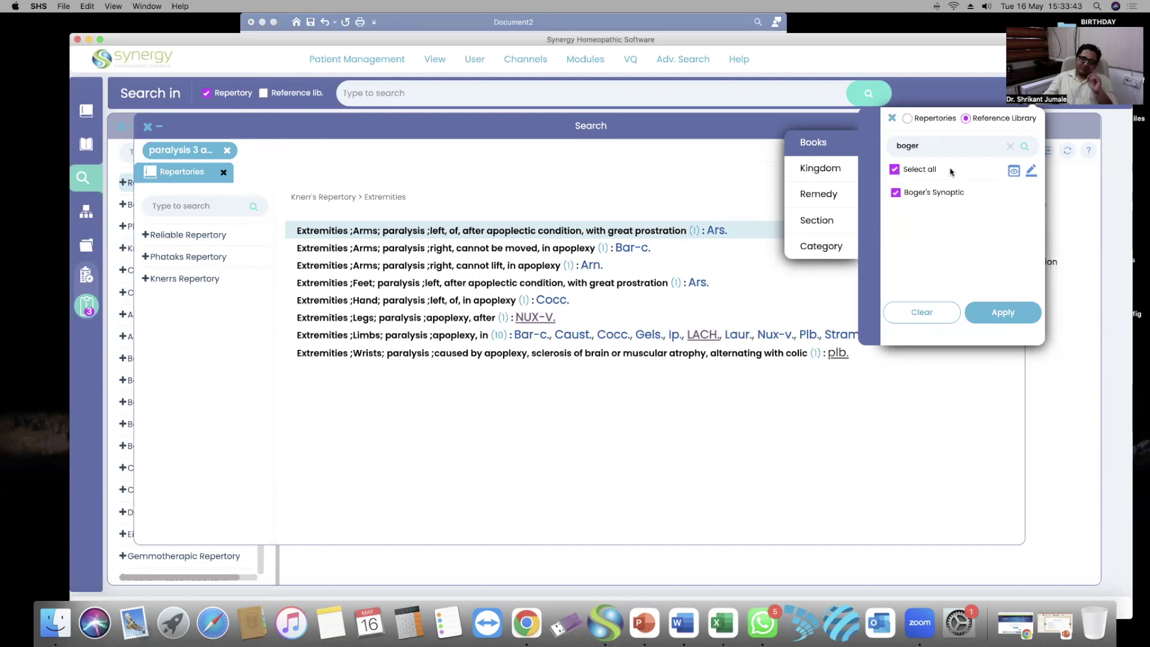
{"action": "left_click", "coordinate": [1011, 148]}
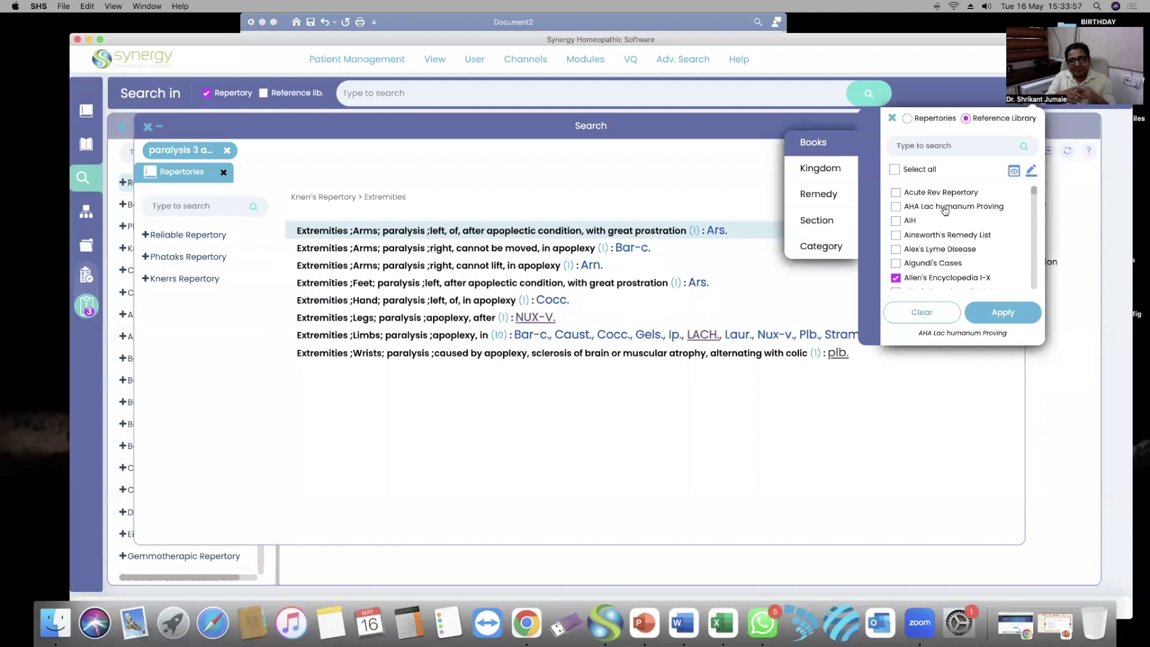
List only the ticked books with View Selected Only, scroll through them, and Apply
{"action": "left_click", "coordinate": [1012, 172]}
{"action": "left_click", "coordinate": [1012, 171]}
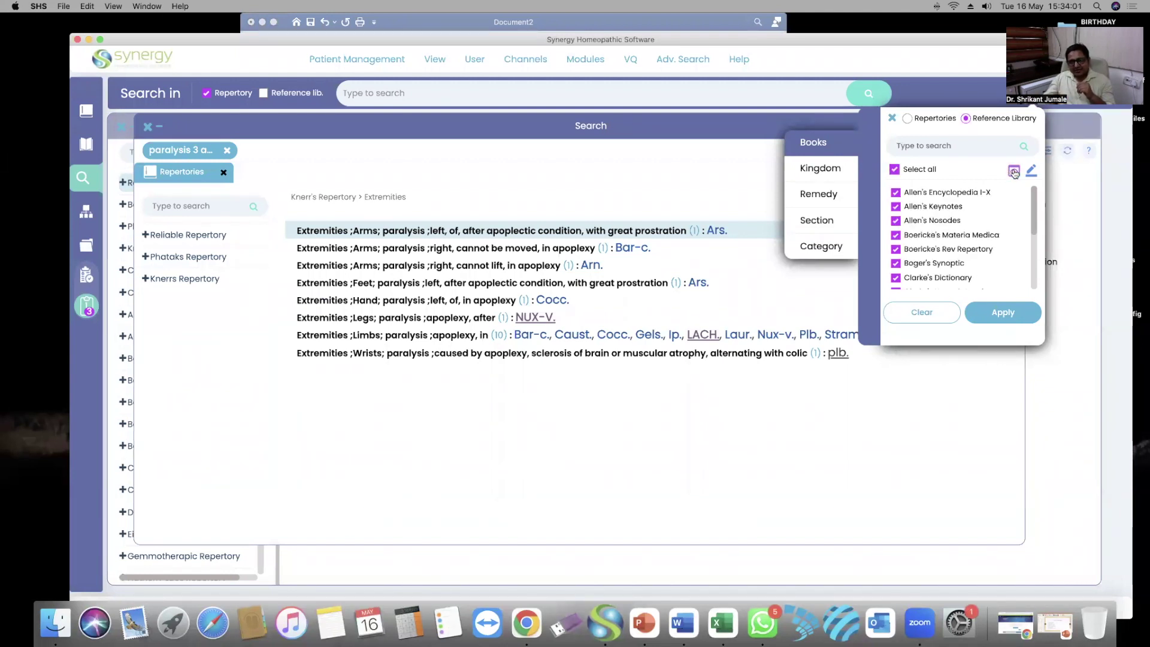
{"action": "scroll", "coordinate": [976, 217], "scroll_direction": "down", "scroll_amount": 4}
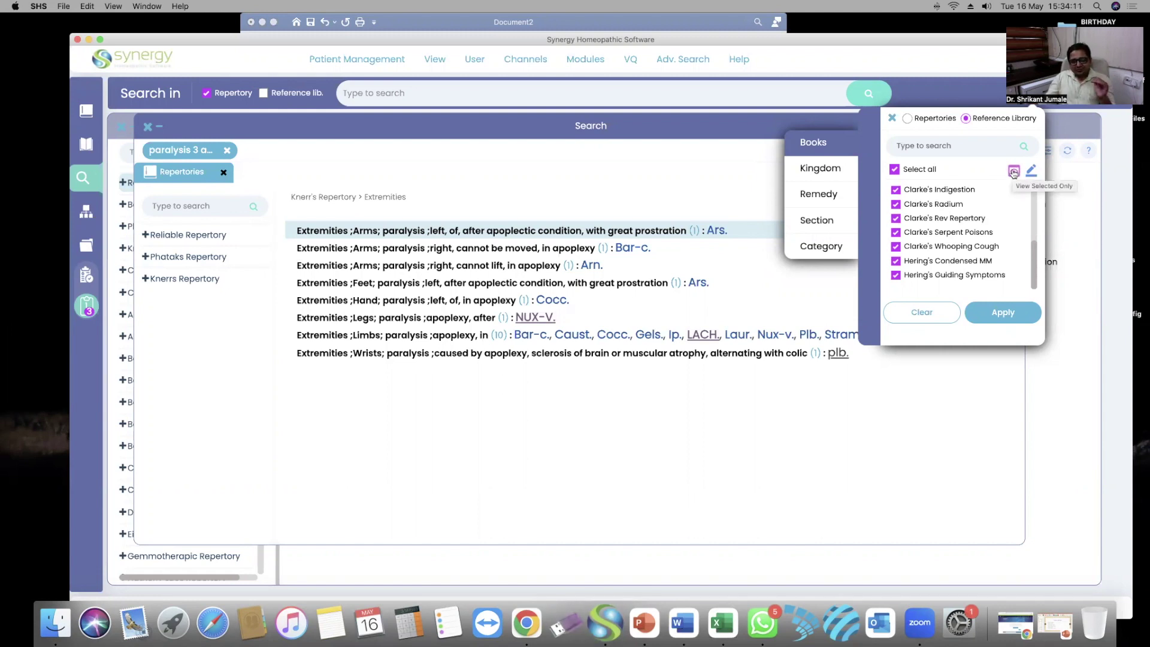
{"action": "left_click", "coordinate": [1013, 173]}
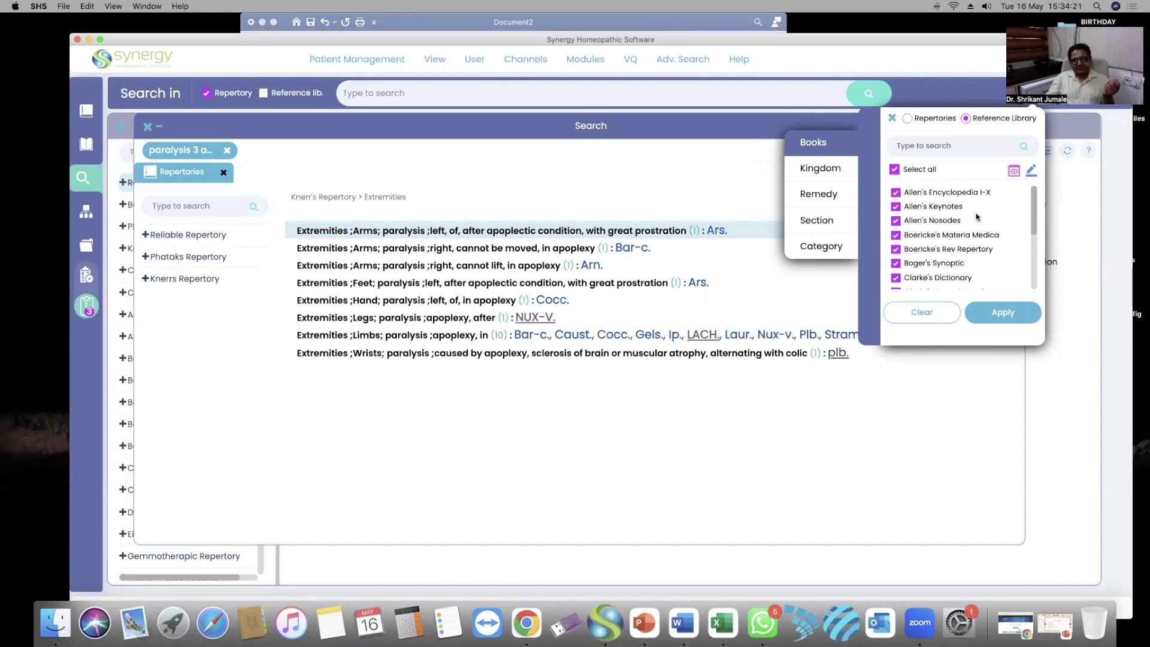
{"action": "scroll", "coordinate": [978, 217], "scroll_direction": "down", "scroll_amount": 5}
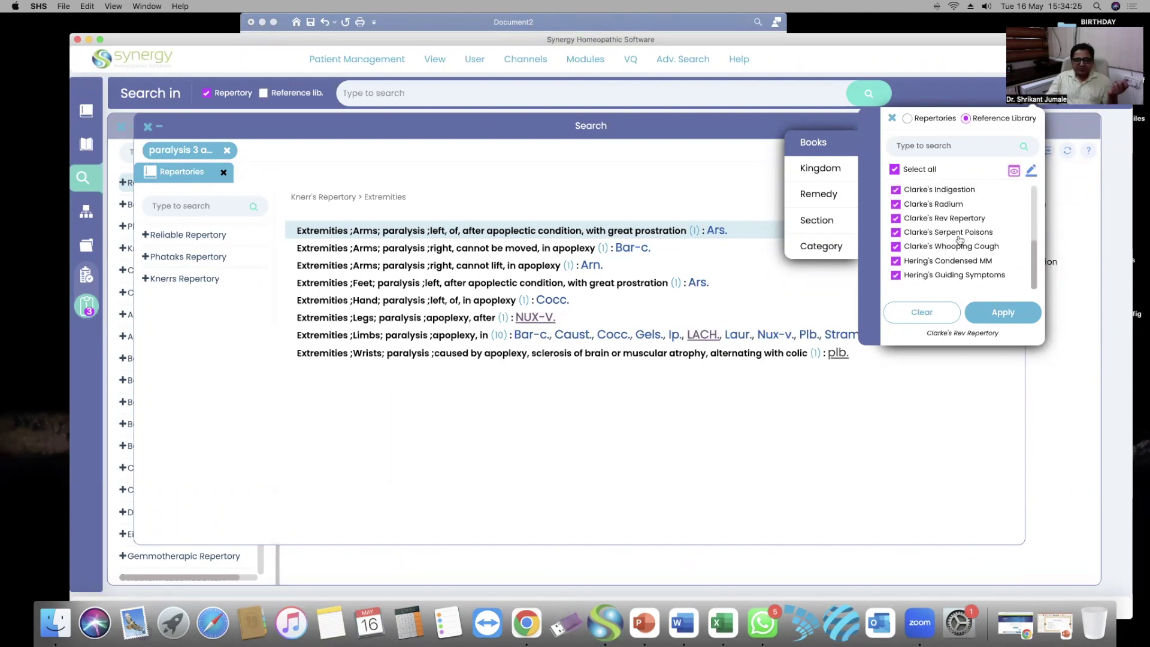
{"action": "left_click", "coordinate": [1005, 312]}
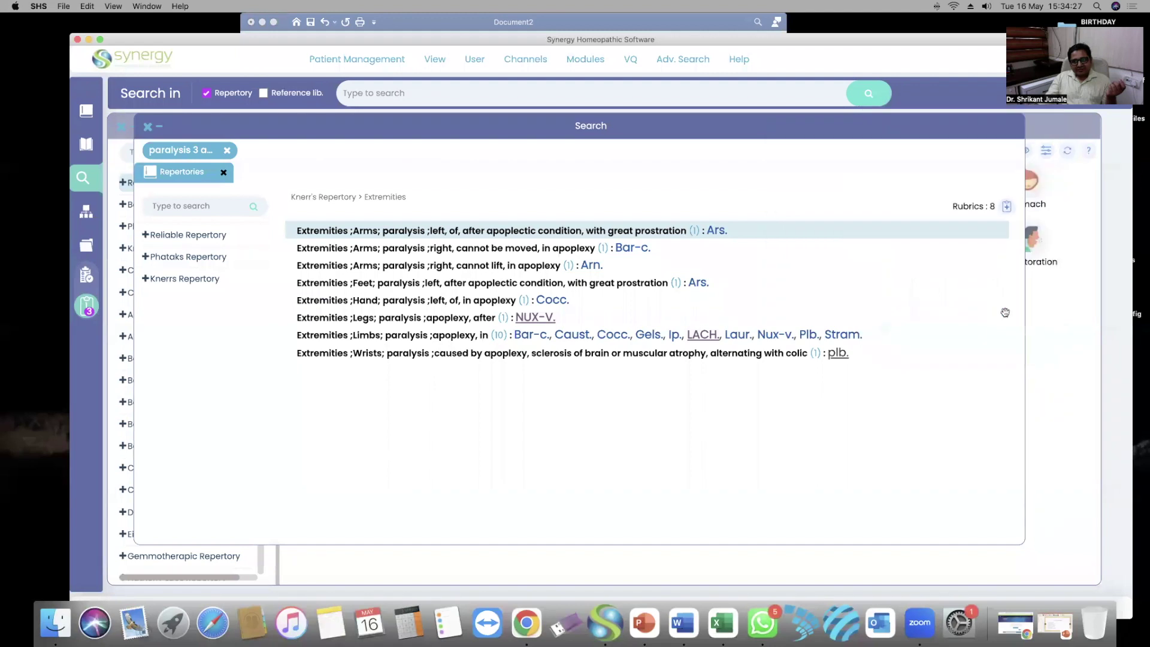
Tick the Reference lib. checkbox and untick Repertory beside the Search in bar
{"action": "left_click_drag", "start_coordinate": [1019, 40], "coordinate": [974, 32]}
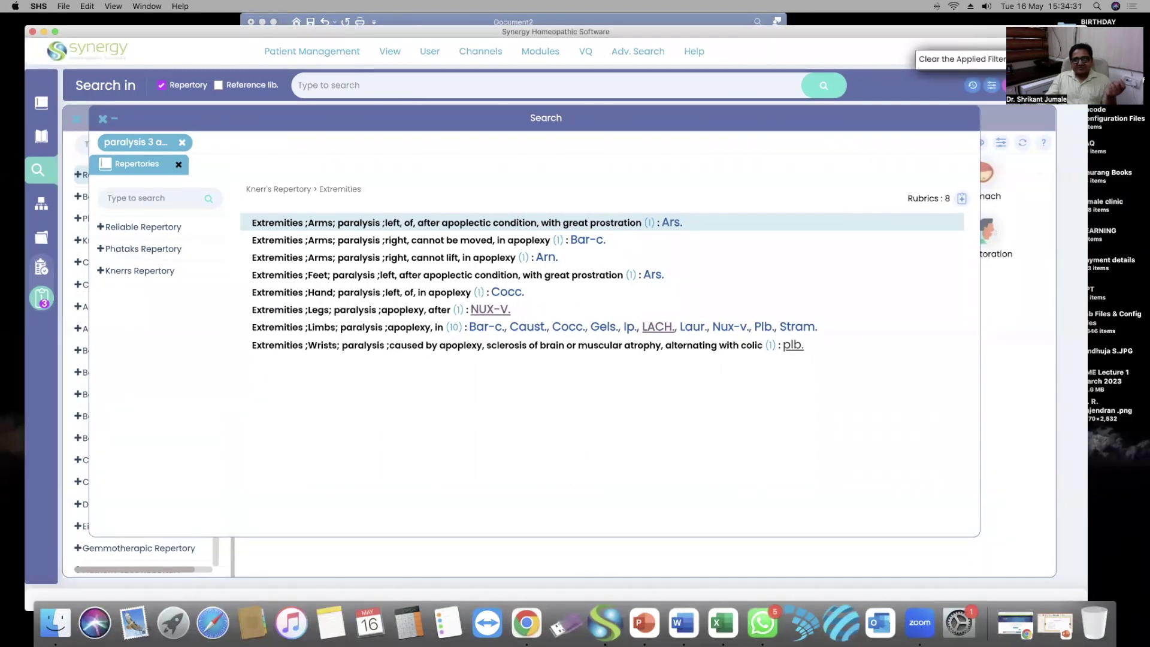
{"action": "left_click", "coordinate": [367, 82]}
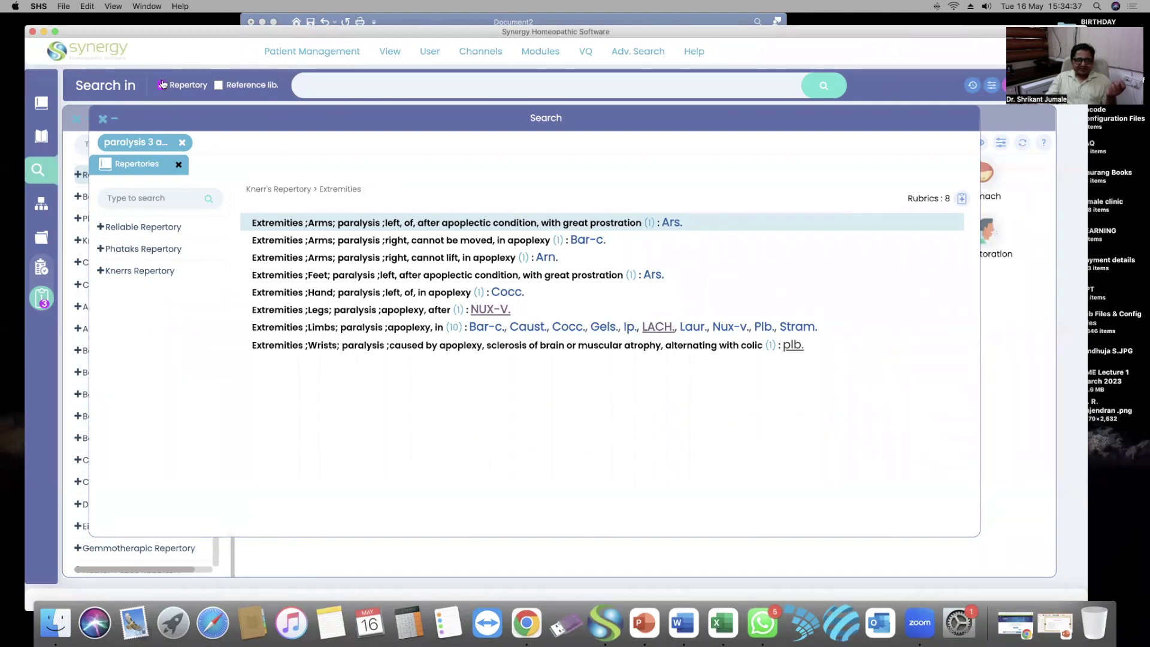
{"action": "left_click", "coordinate": [218, 86]}
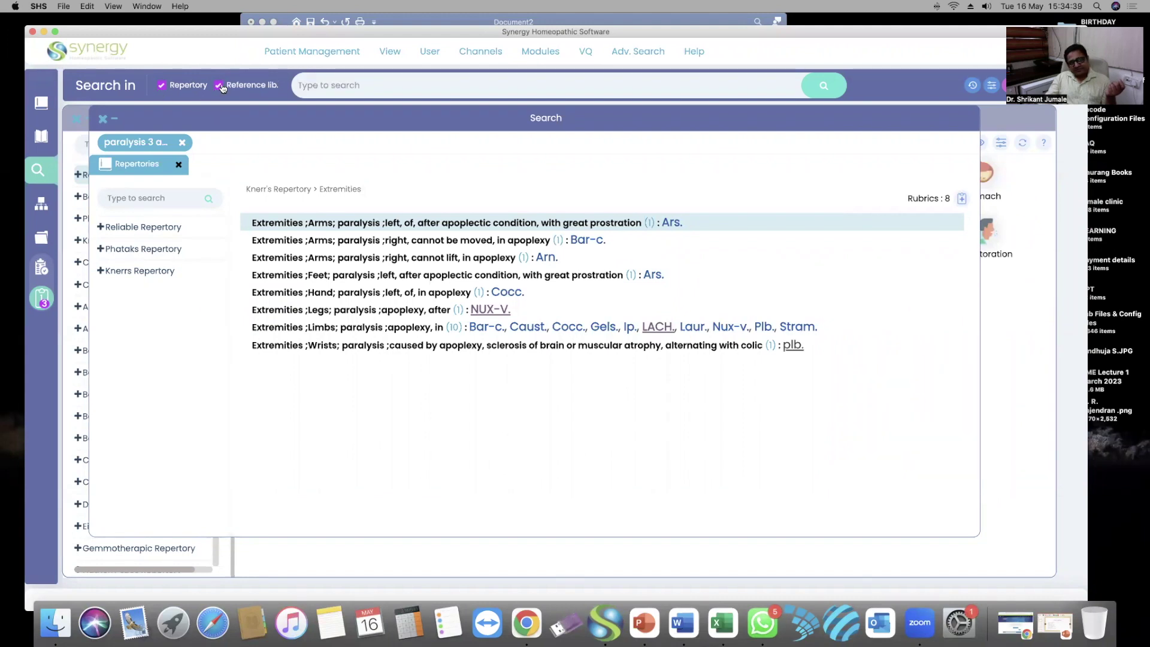
{"action": "left_click", "coordinate": [162, 86]}
{"action": "left_click", "coordinate": [337, 84]}
{"action": "left_click_drag", "start_coordinate": [266, 32], "coordinate": [326, 34]}
{"action": "left_click", "coordinate": [371, 52]}
{"action": "left_click", "coordinate": [490, 83]}
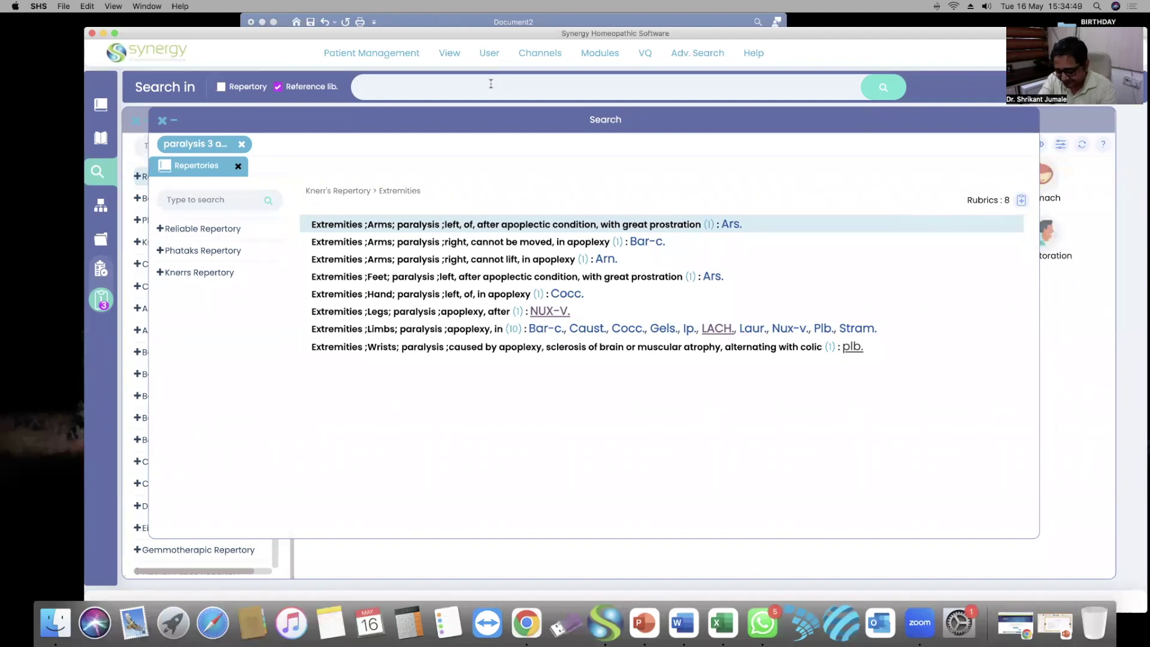
Search the Reference Library for 'cough 4 yawning 3 alternate', returning ant-t. and nat-m
{"action": "type", "text": "cou"}
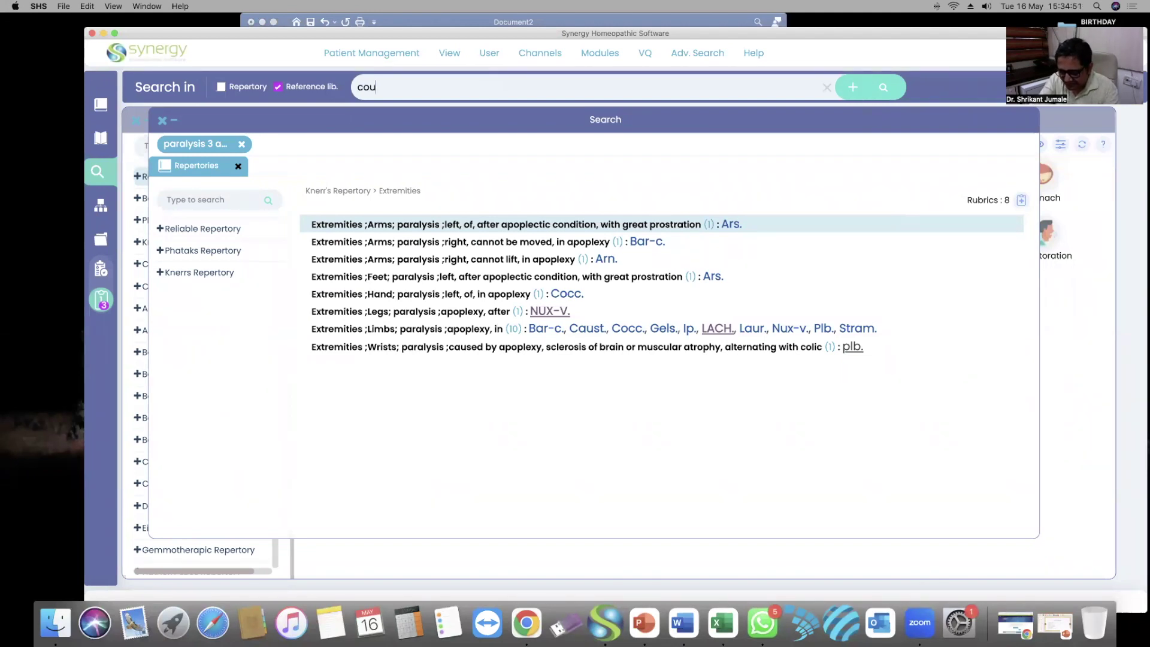
{"action": "type", "text": "gh 4"}
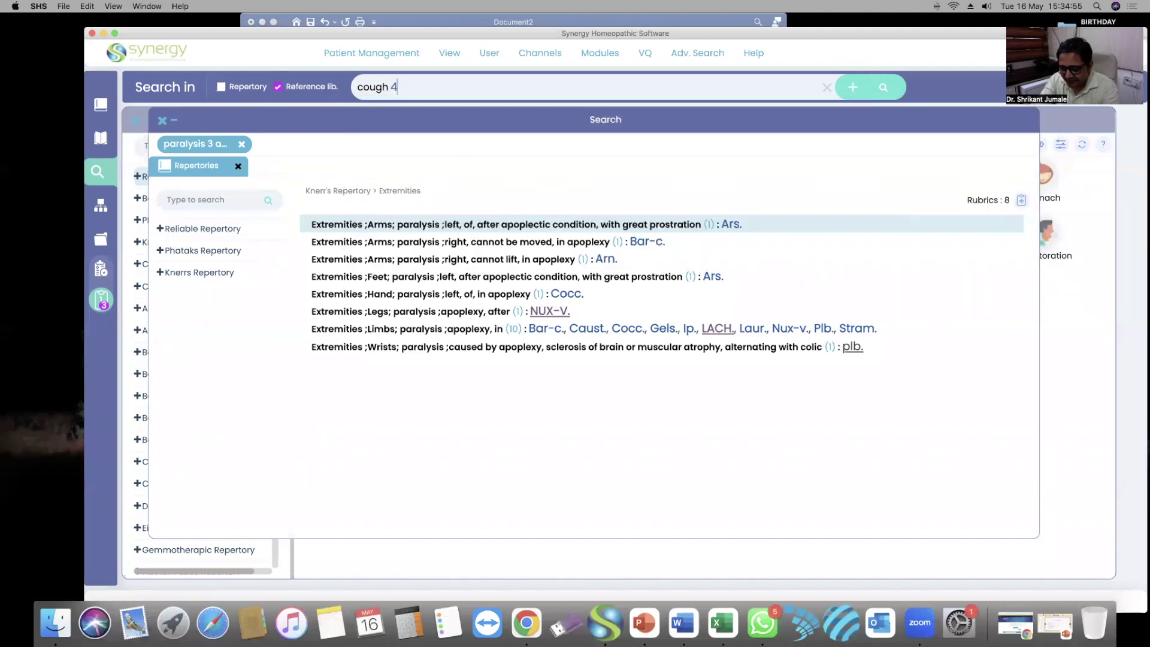
{"action": "type", "text": " yawan"}
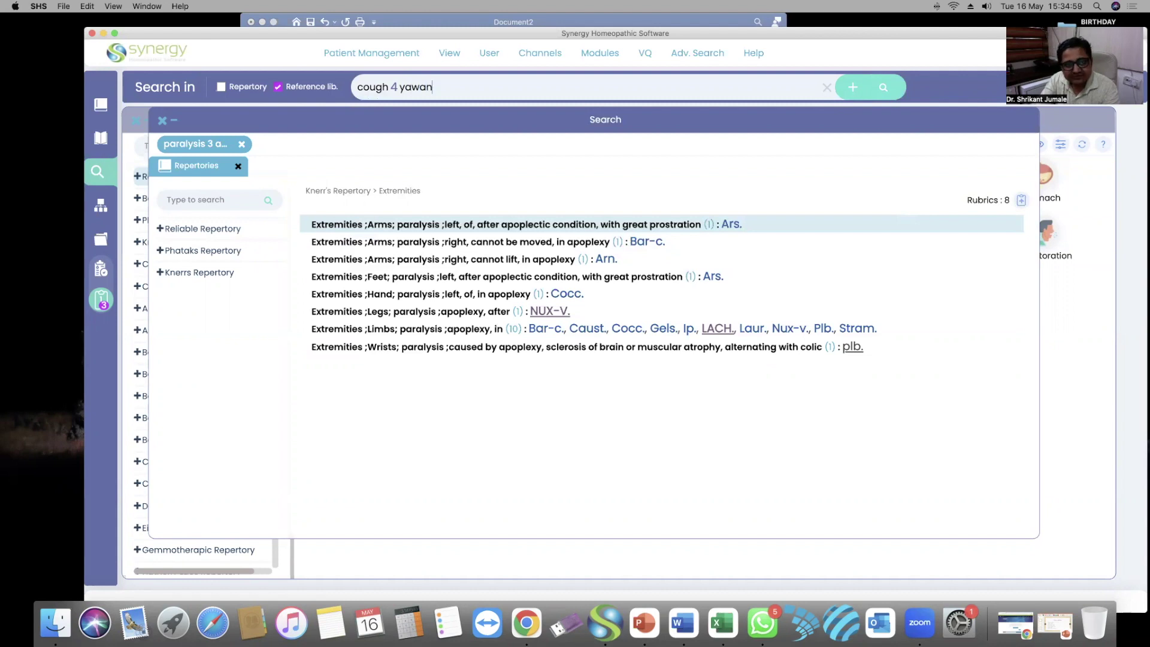
{"action": "type", "text": "in"}
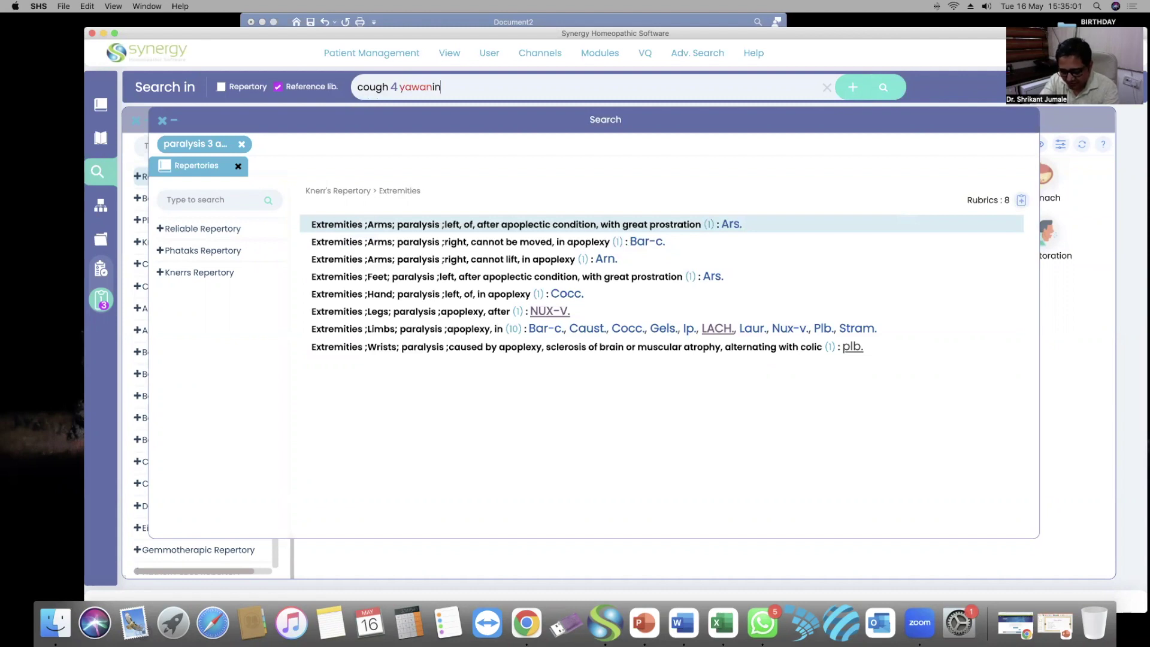
{"action": "type", "text": "g 3 alternate"}
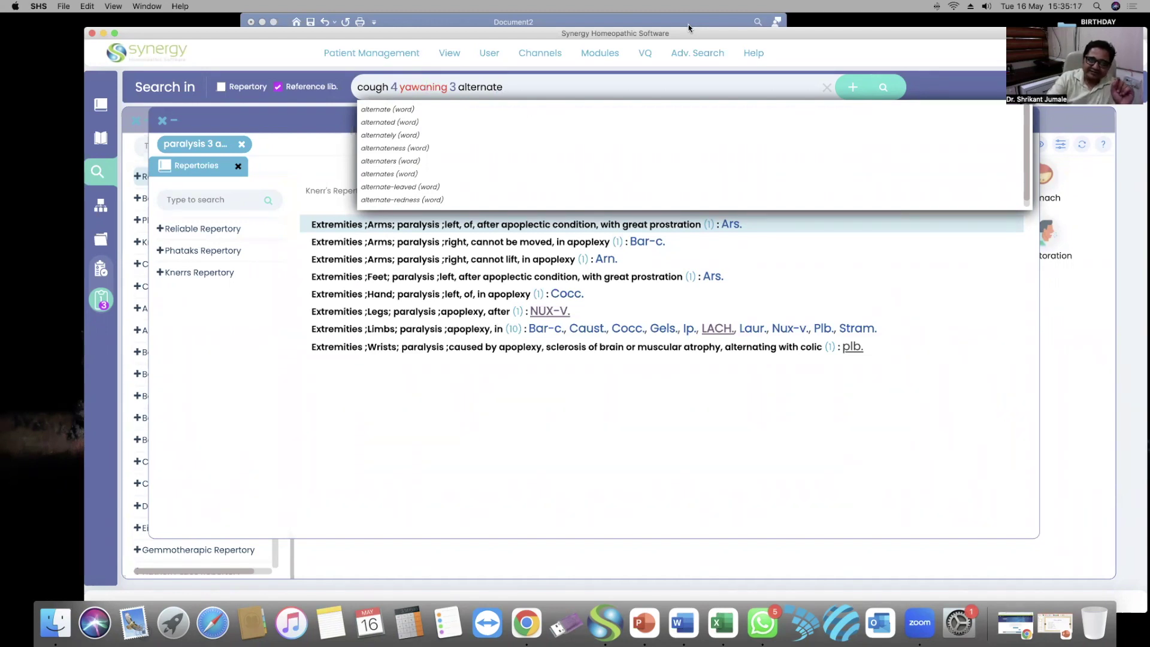
{"action": "key", "text": "BackSpace"}
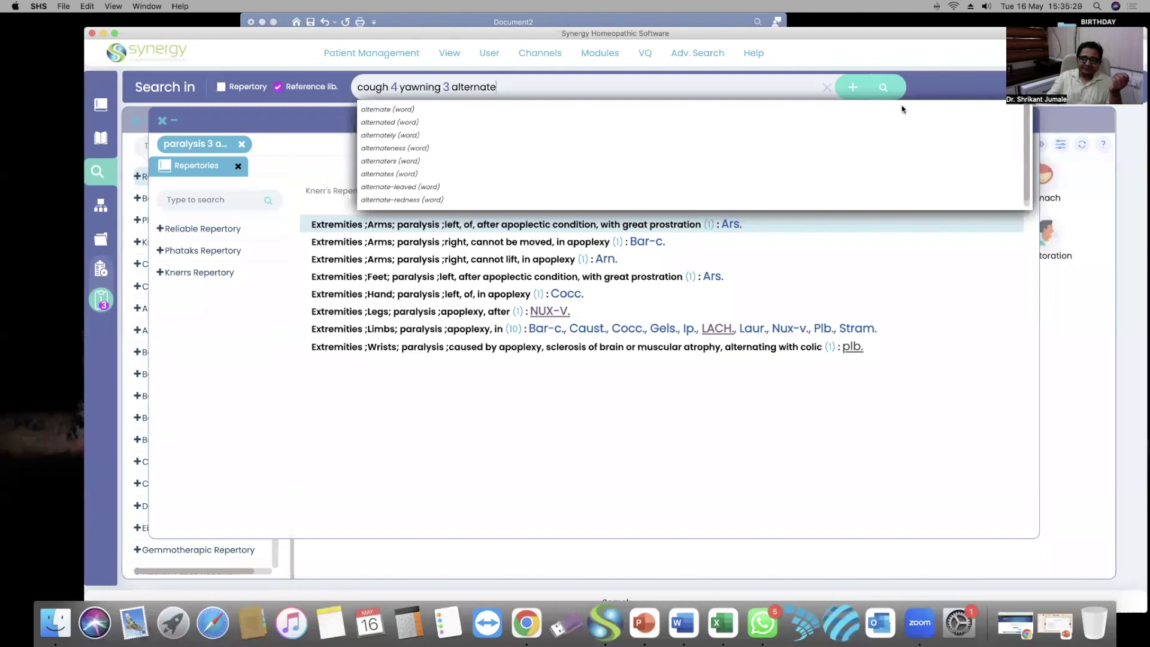
{"action": "left_click", "coordinate": [884, 88]}
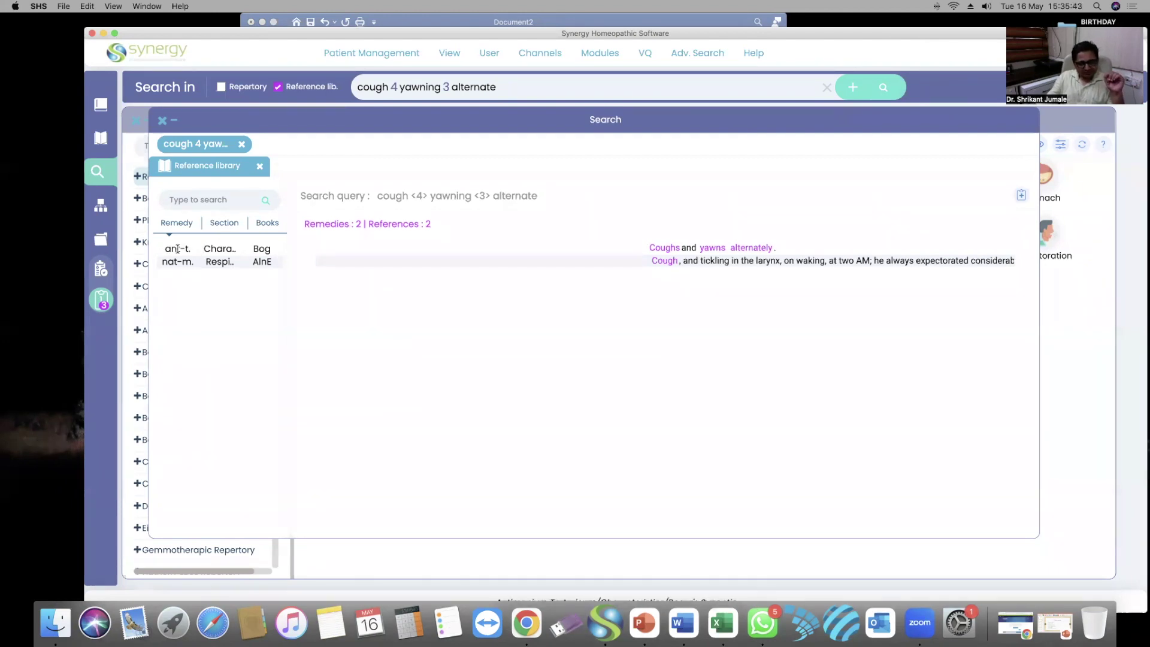
{"action": "left_click_drag", "start_coordinate": [647, 117], "coordinate": [645, 118]}
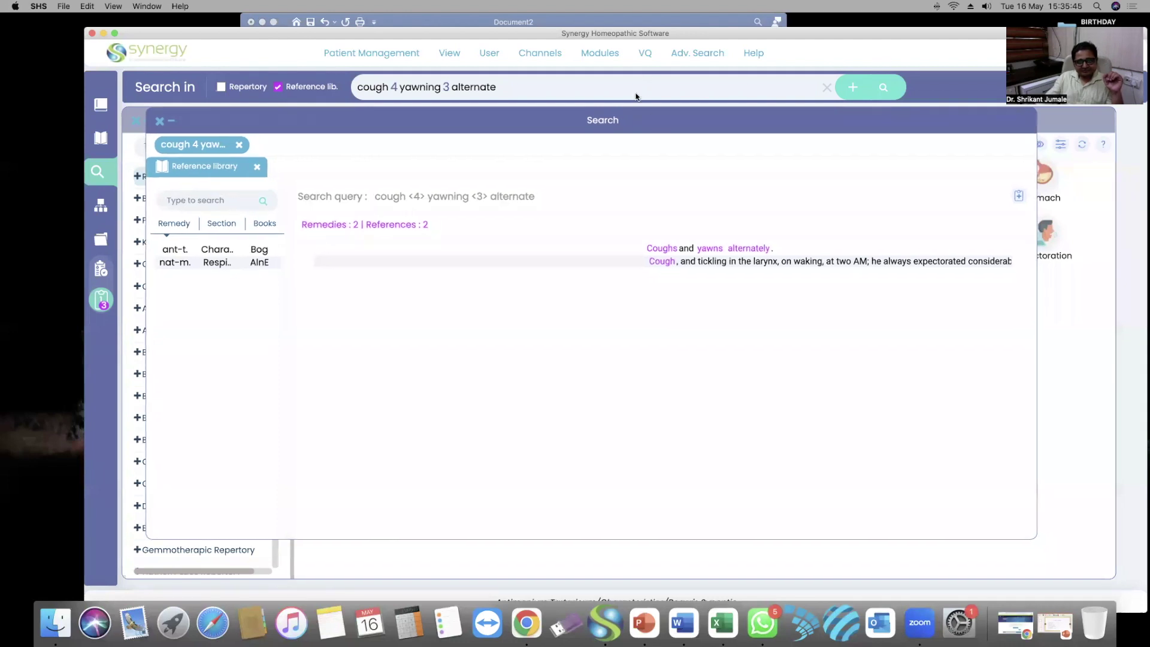
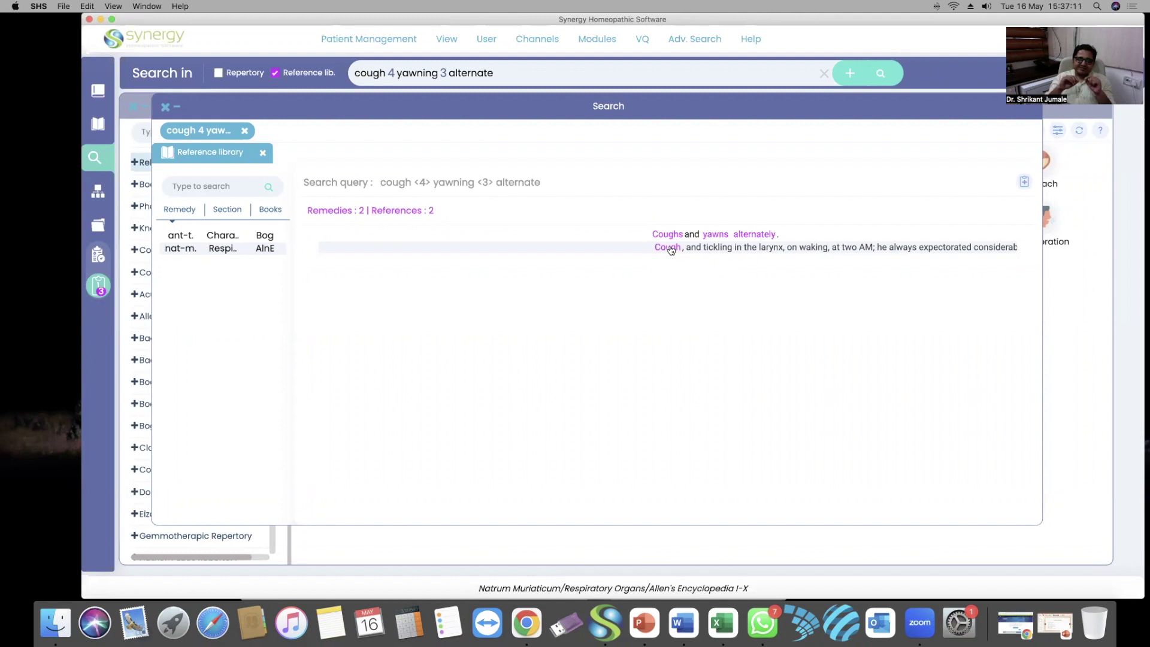
Open the Natrum Muriaticum result 'Cough, and tickling in the larynx…' from Allen's Encyclopedia
{"action": "left_click", "coordinate": [702, 248]}
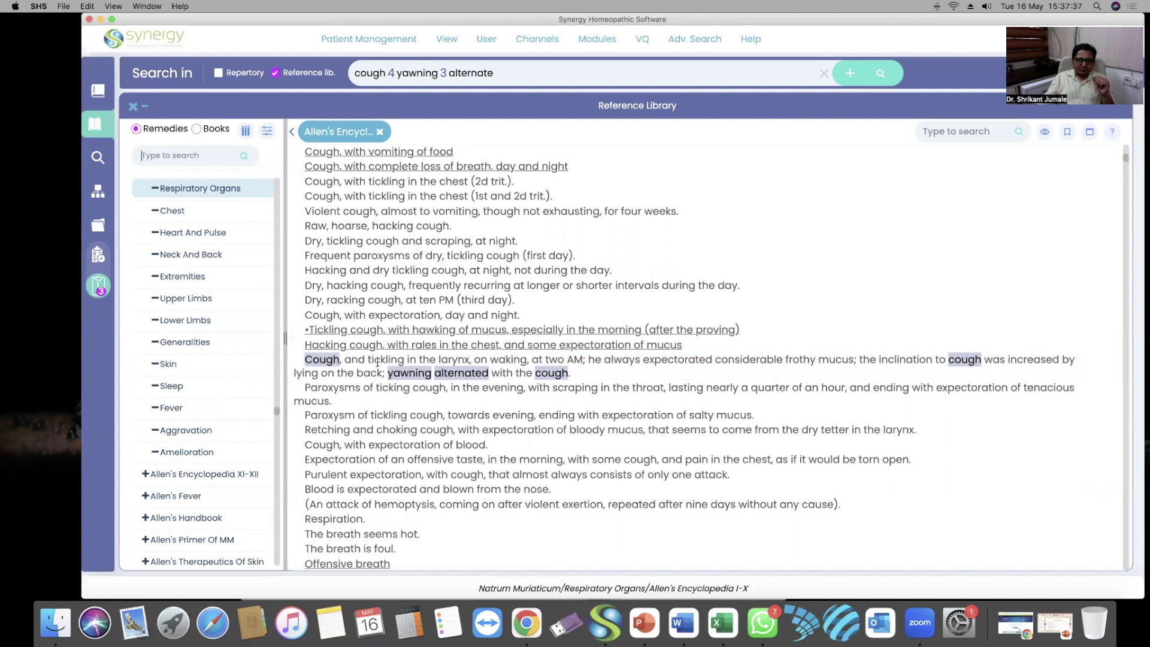
Highlight and then deselect the cough paragraph, and clear the cough and yawning search query
{"action": "triple_click", "coordinate": [405, 363]}
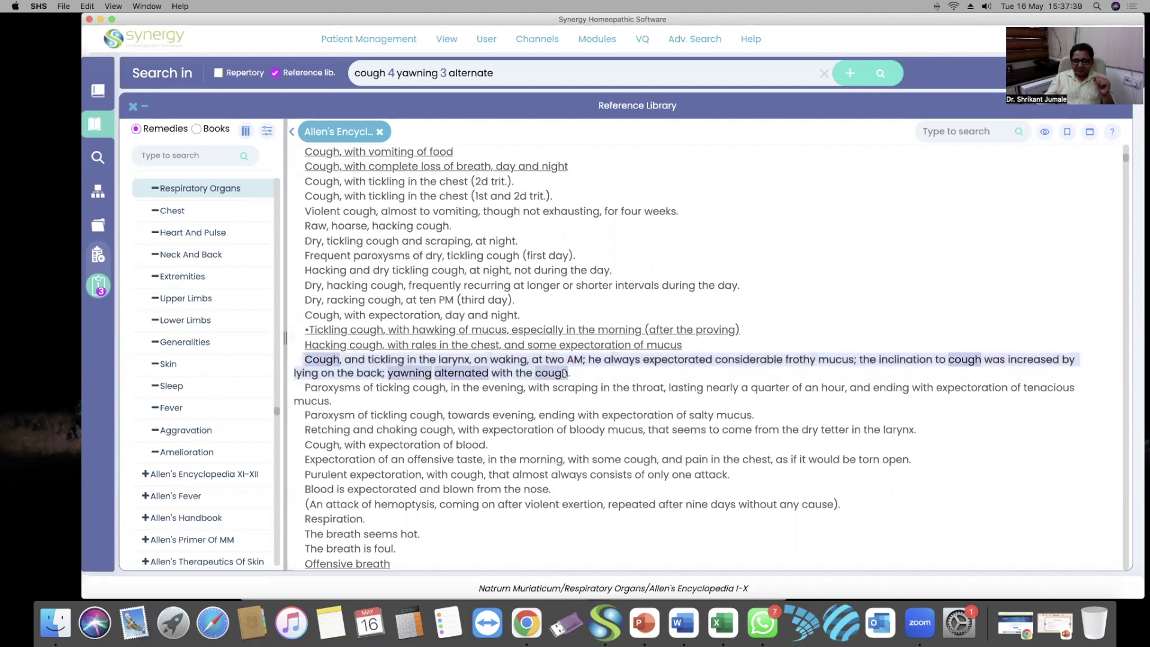
{"action": "left_click", "coordinate": [597, 373]}
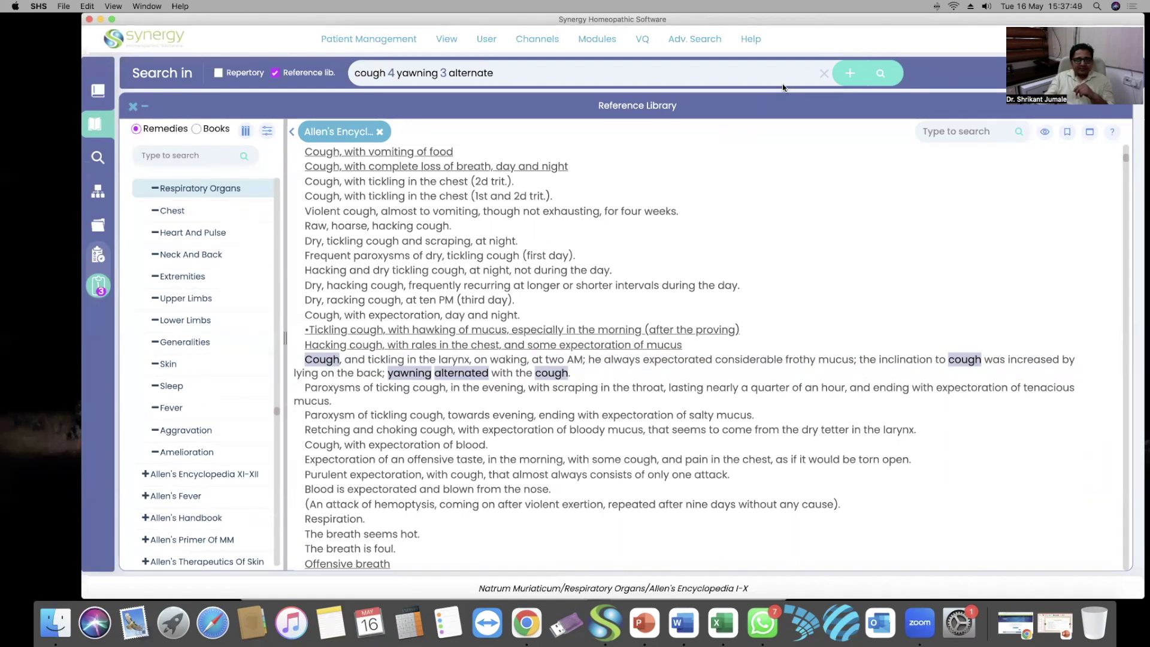
{"action": "left_click", "coordinate": [825, 76]}
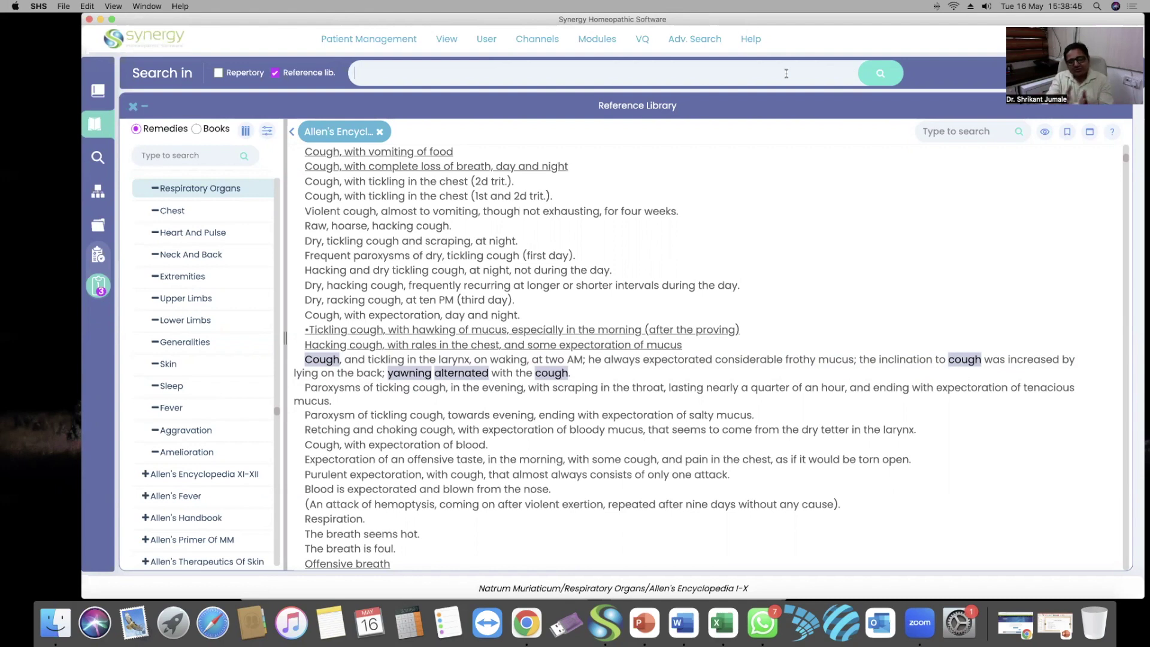
Include repertories and rerun the 'cough 4 yawning 3 alternate' search recalled from history
{"action": "left_click", "coordinate": [217, 73]}
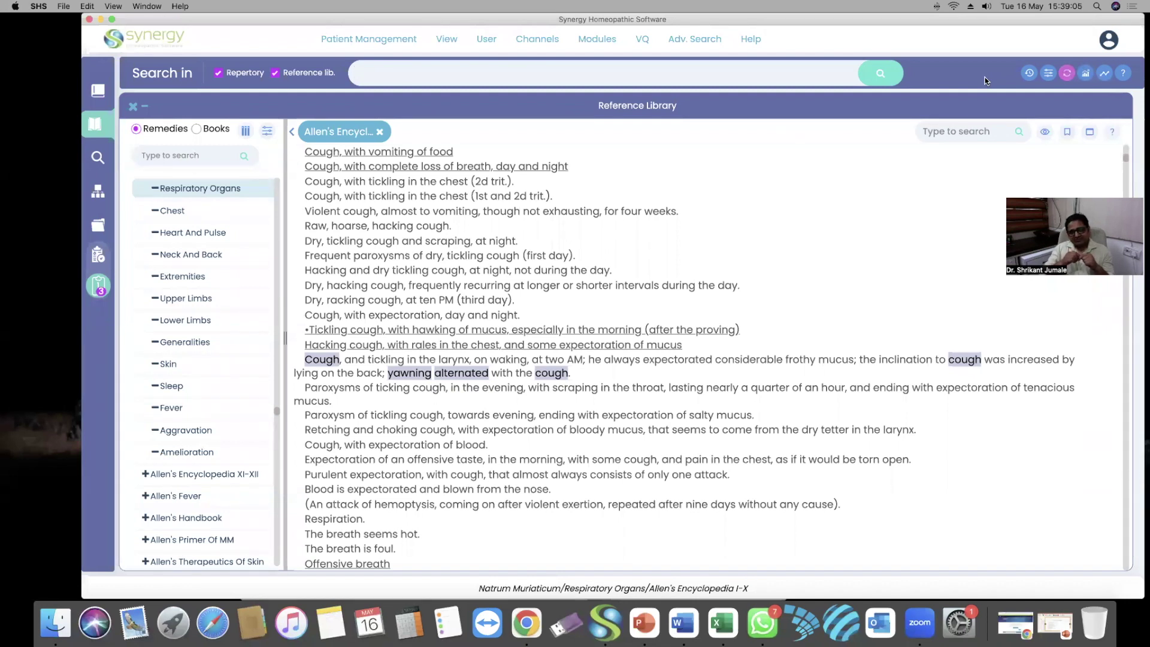
{"action": "left_click", "coordinate": [1028, 73]}
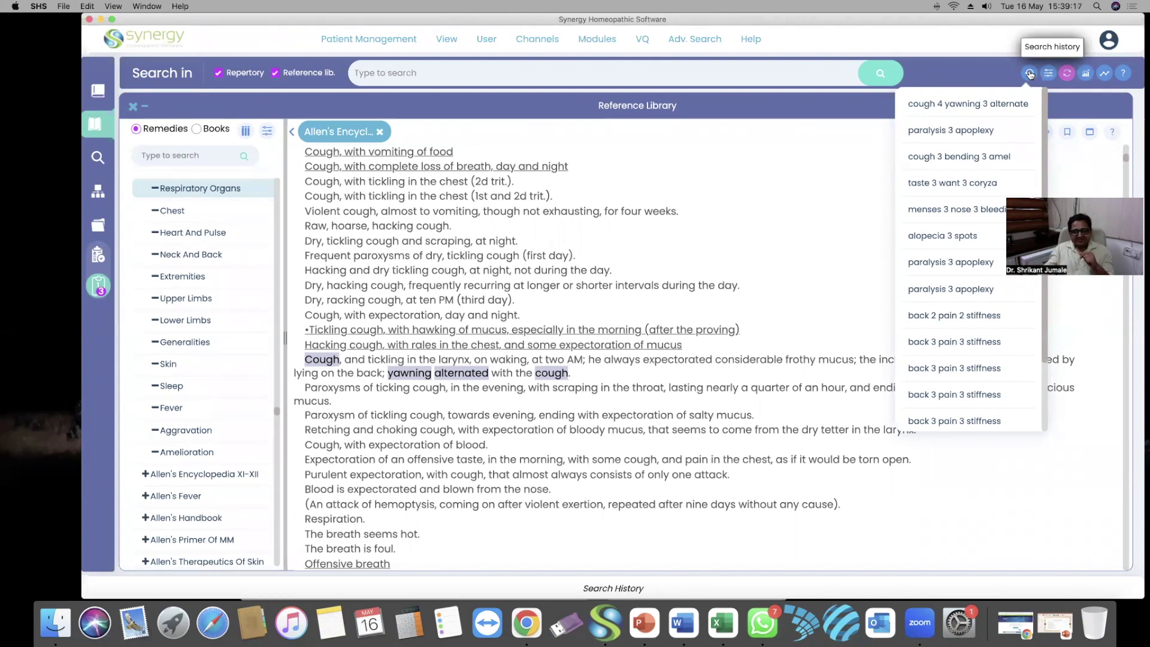
{"action": "left_click", "coordinate": [972, 106]}
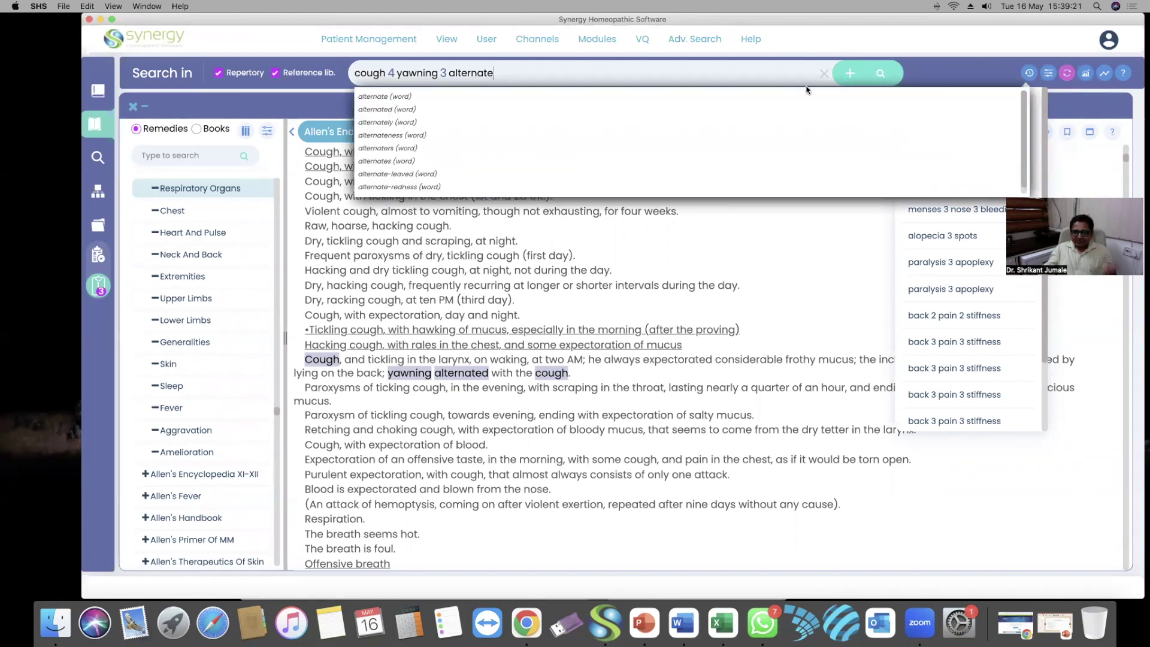
{"action": "left_click", "coordinate": [878, 74]}
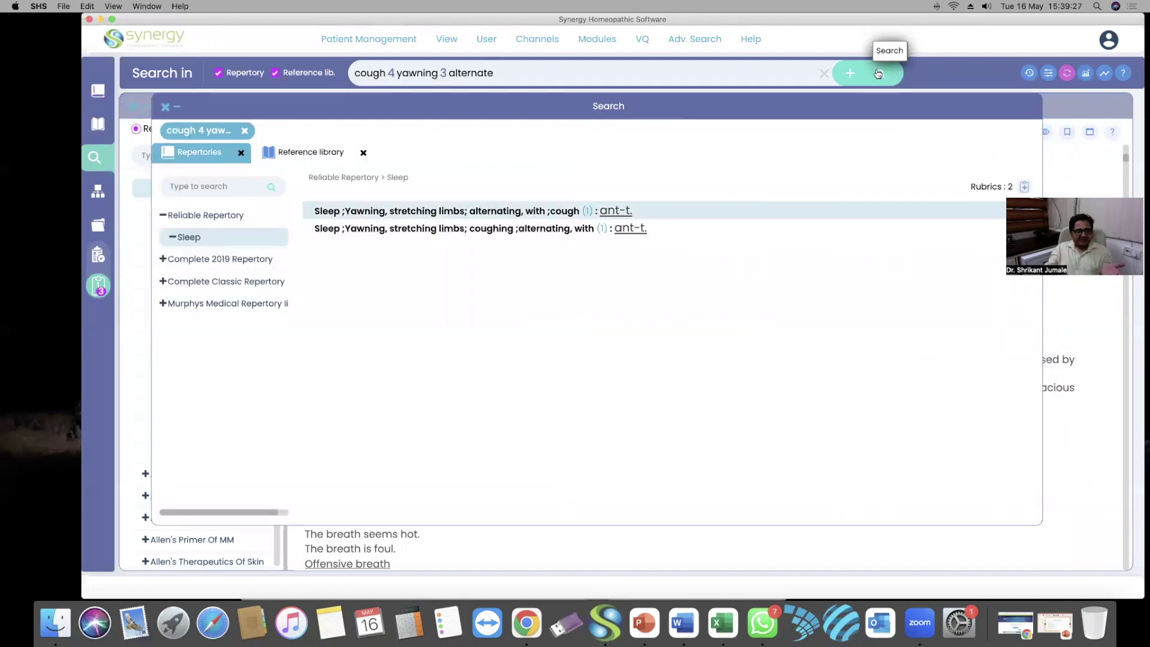
Compare matching rubrics in Murphys, Complete Classic, Complete 2019 and Reliable Repertory, then view reference matches
{"action": "left_click", "coordinate": [178, 303]}
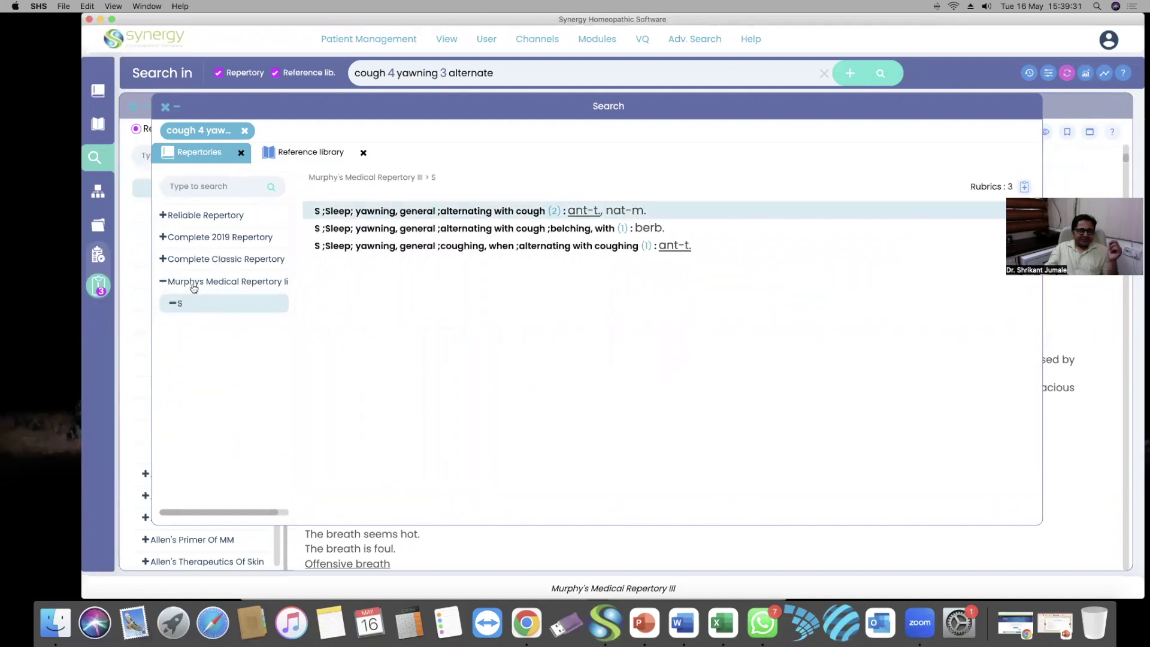
{"action": "left_click", "coordinate": [204, 259]}
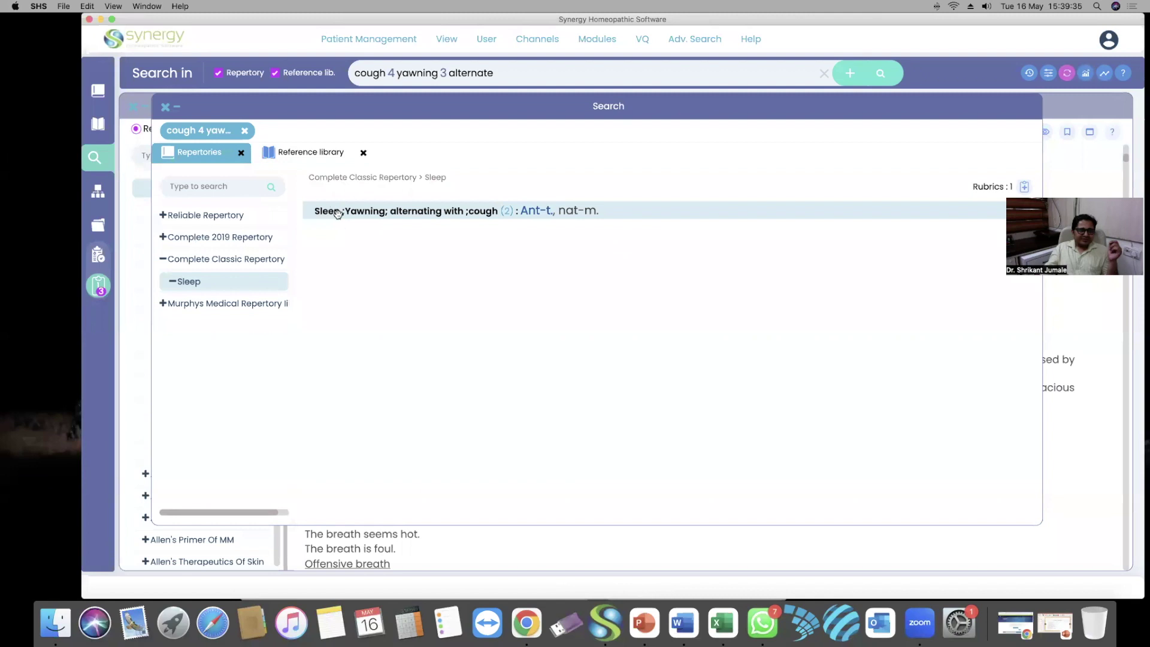
{"action": "left_click", "coordinate": [221, 237]}
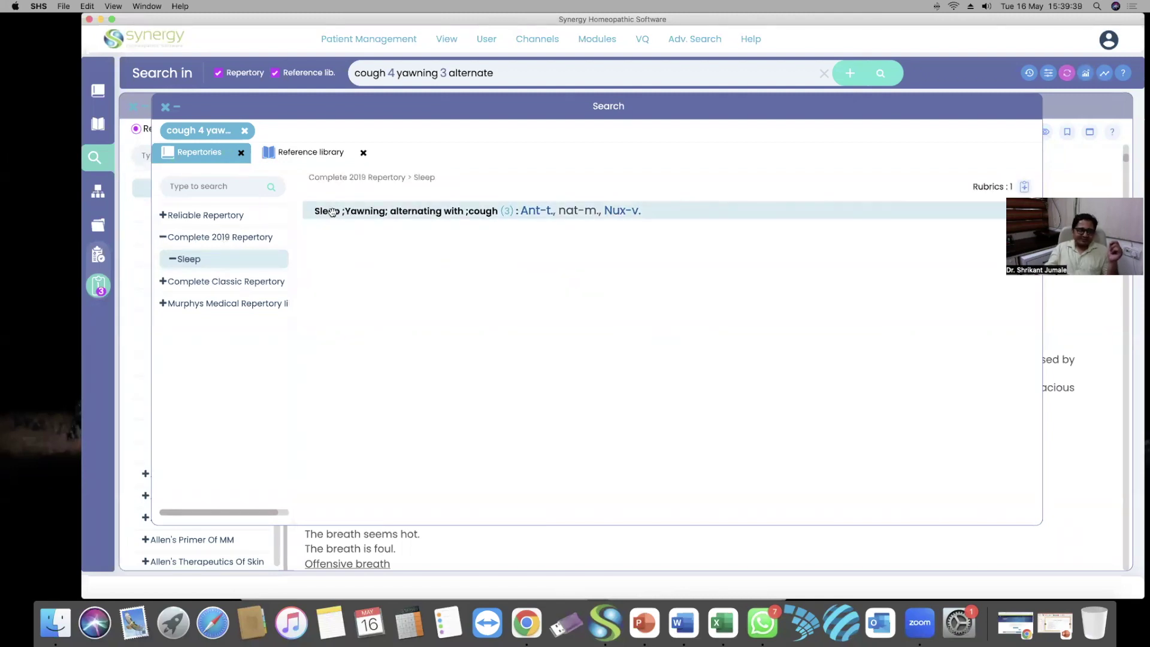
{"action": "left_click", "coordinate": [229, 216]}
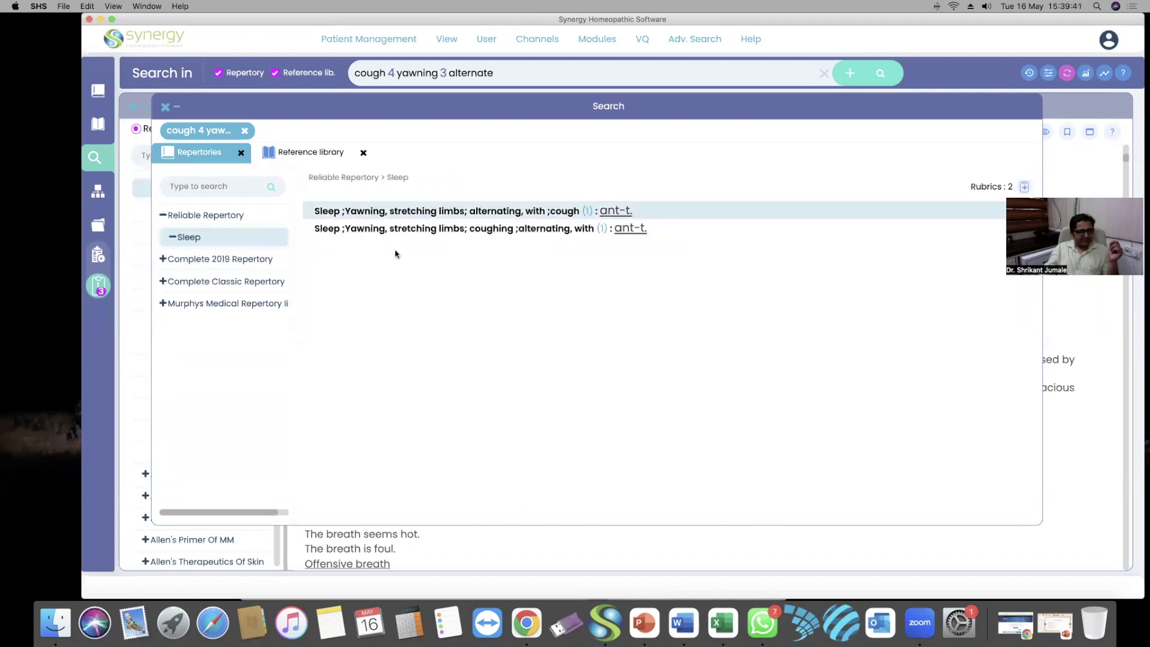
{"action": "left_click", "coordinate": [245, 303]}
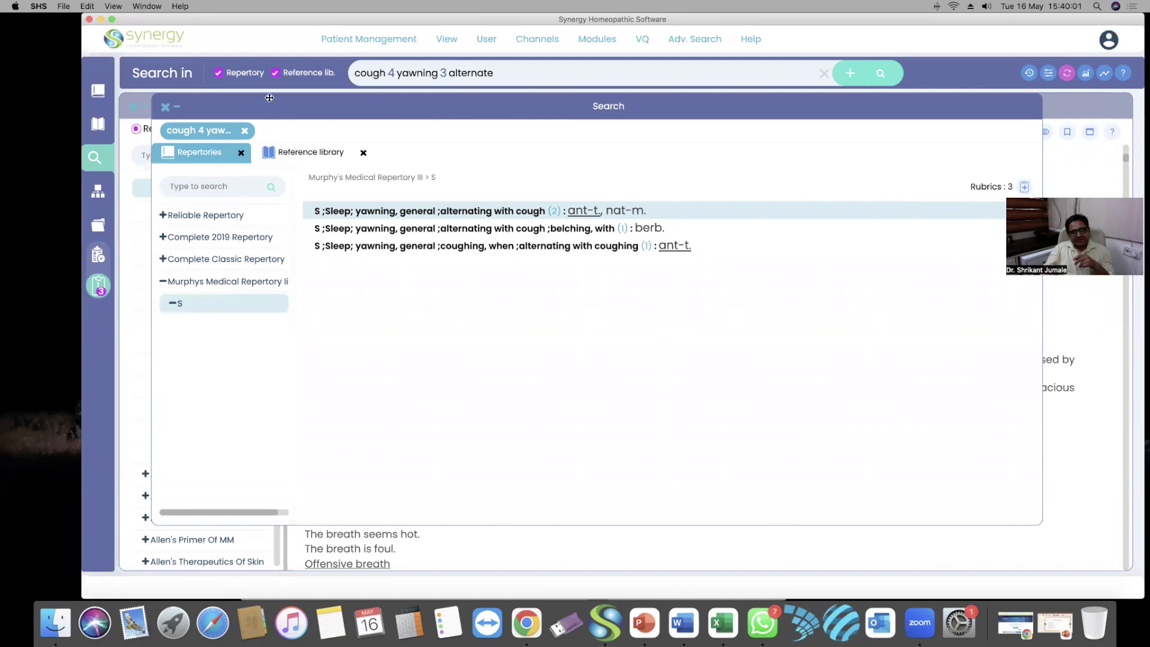
{"action": "left_click", "coordinate": [312, 150]}
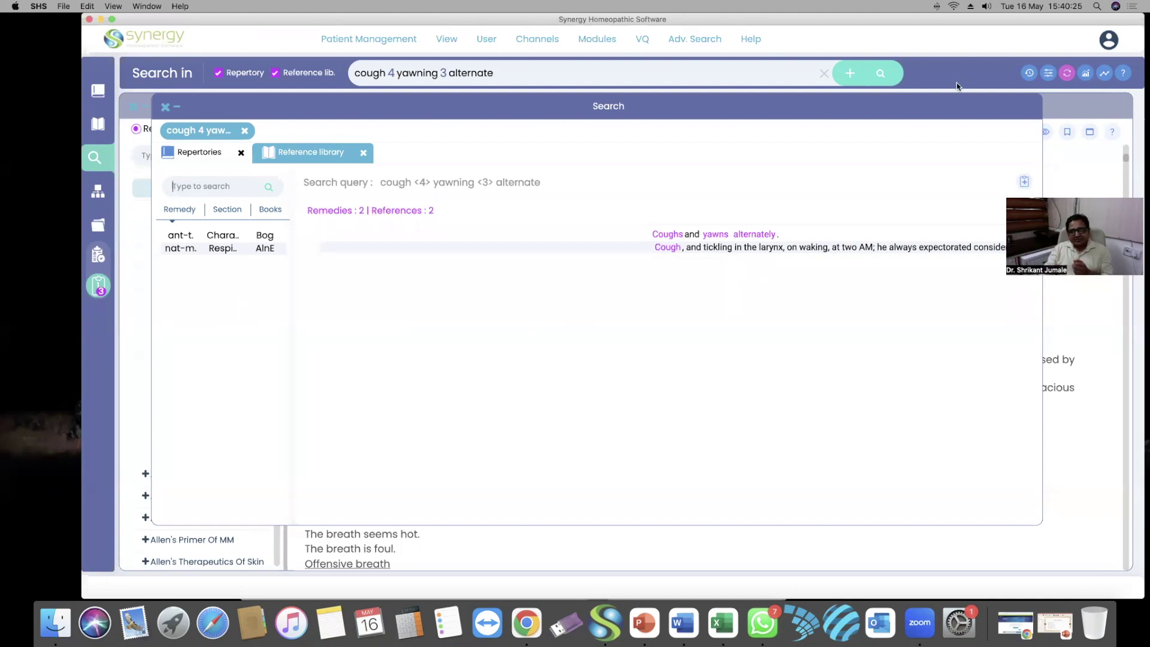
Remove the results filter, rerun the search and view the 18 unfiltered reference matches
{"action": "left_click", "coordinate": [1068, 73]}
{"action": "left_click", "coordinate": [1068, 75]}
{"action": "left_click", "coordinate": [889, 77]}
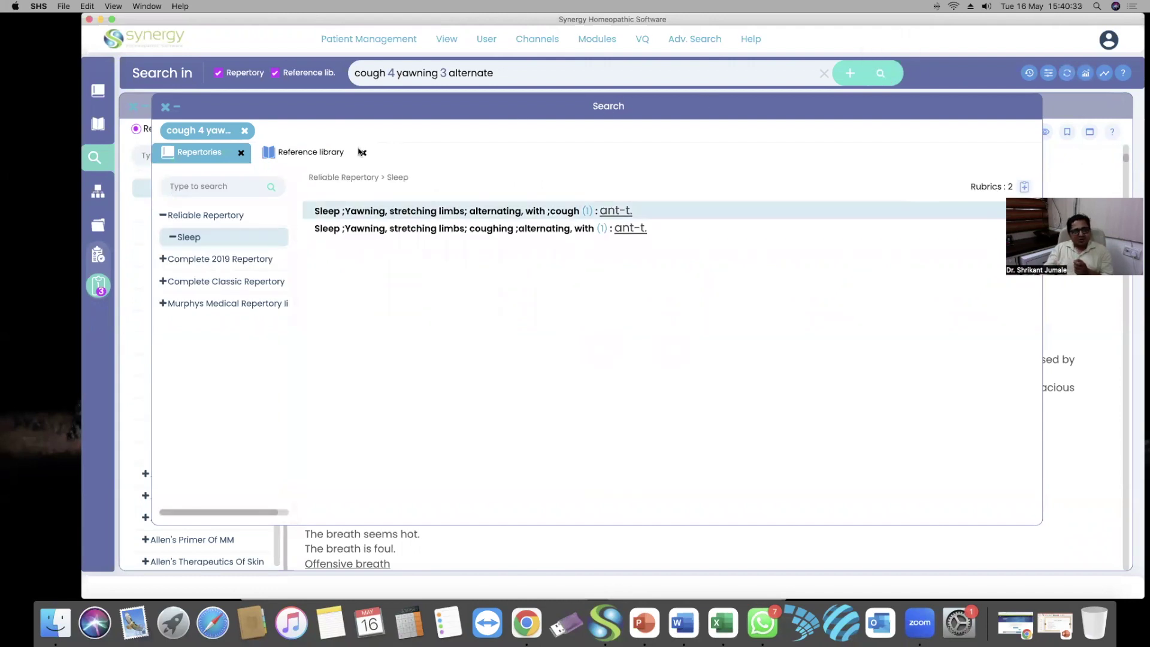
{"action": "left_click", "coordinate": [320, 150]}
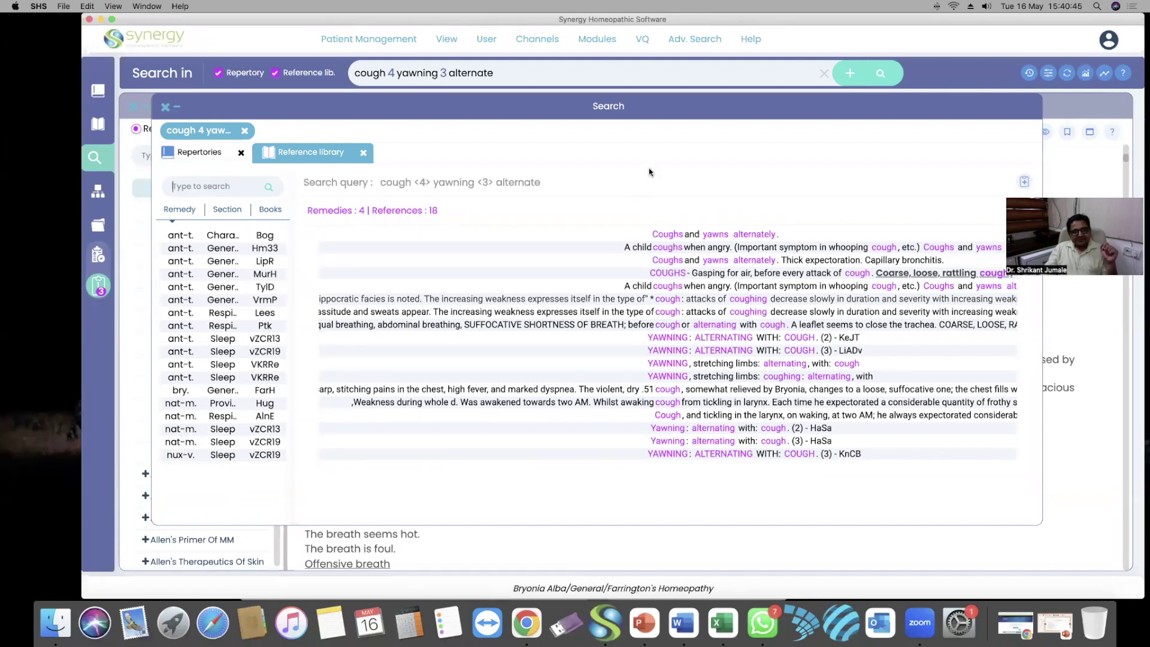
Search 'apoplexy 3 paralysis', review its 1328 reference matches, then bring up the results filter options
{"action": "left_click", "coordinate": [824, 73]}
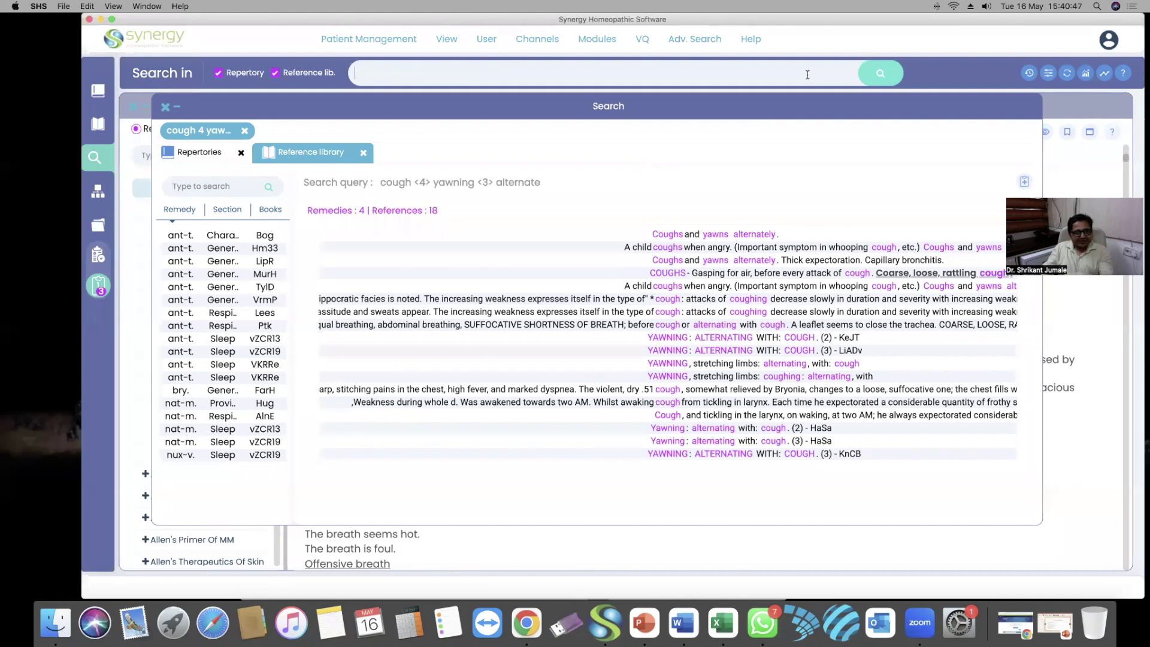
{"action": "type", "text": "apoplexy 3 paralysis"}
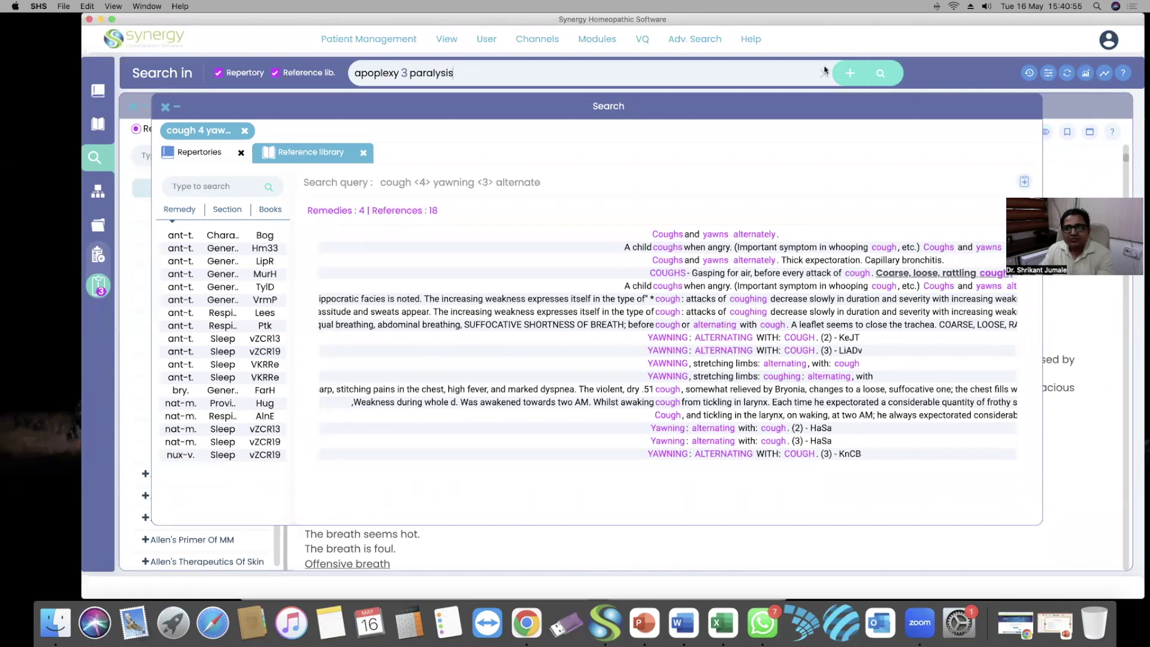
{"action": "left_click", "coordinate": [880, 73]}
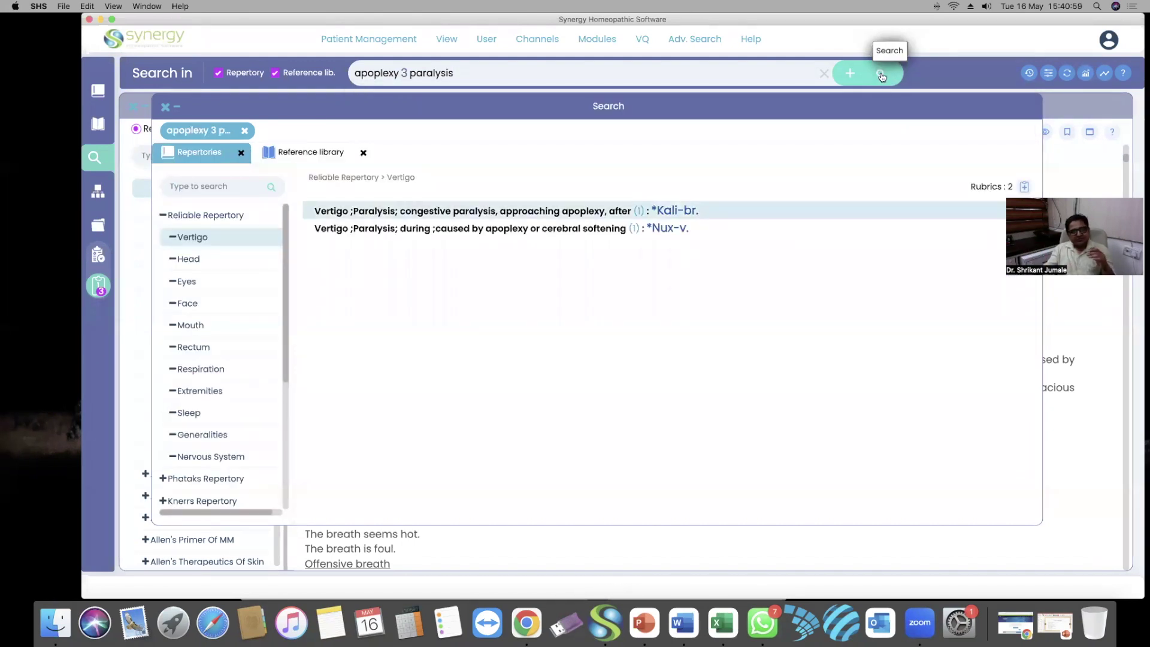
{"action": "left_click", "coordinate": [292, 150]}
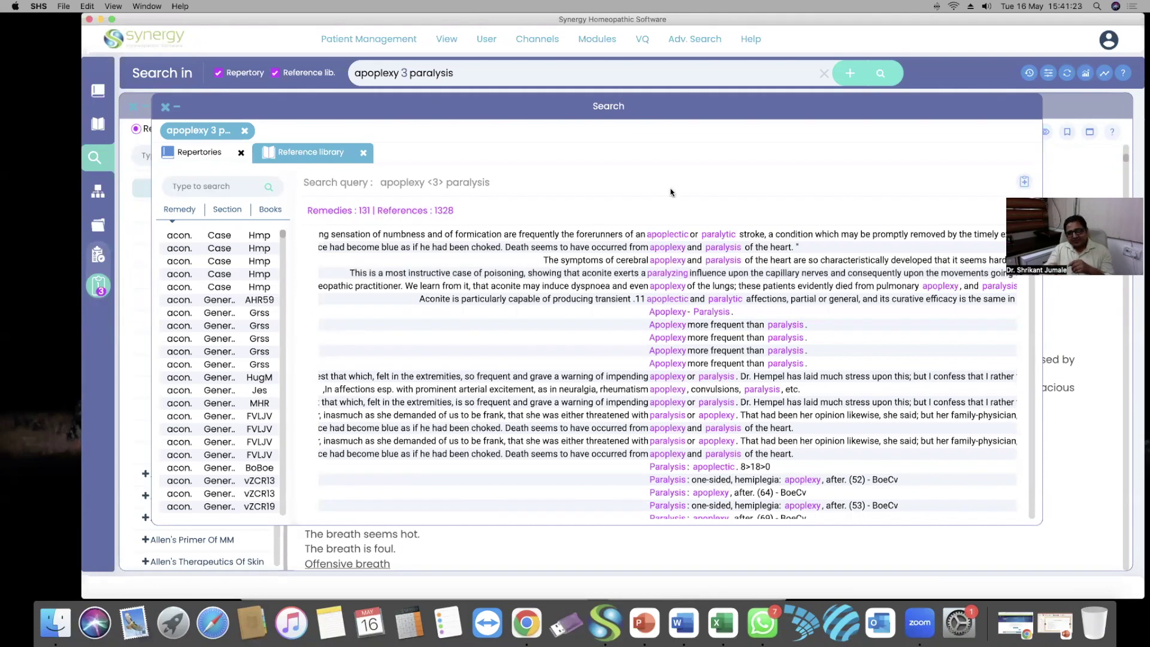
{"action": "left_click", "coordinate": [824, 73]}
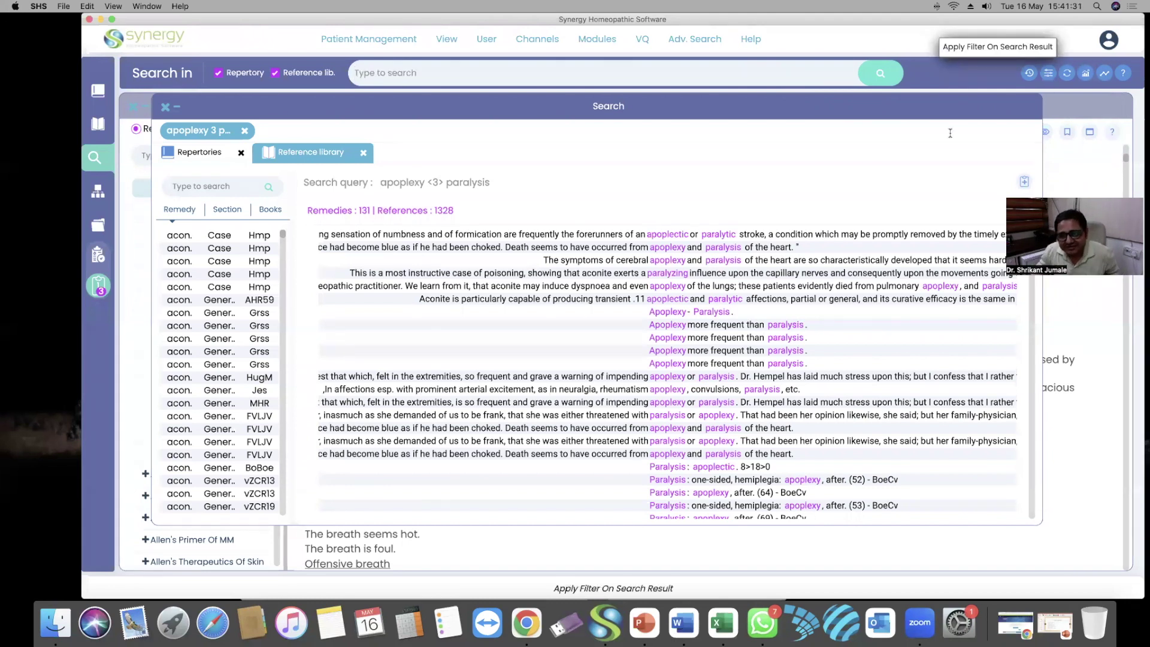
{"action": "left_click", "coordinate": [1048, 72]}
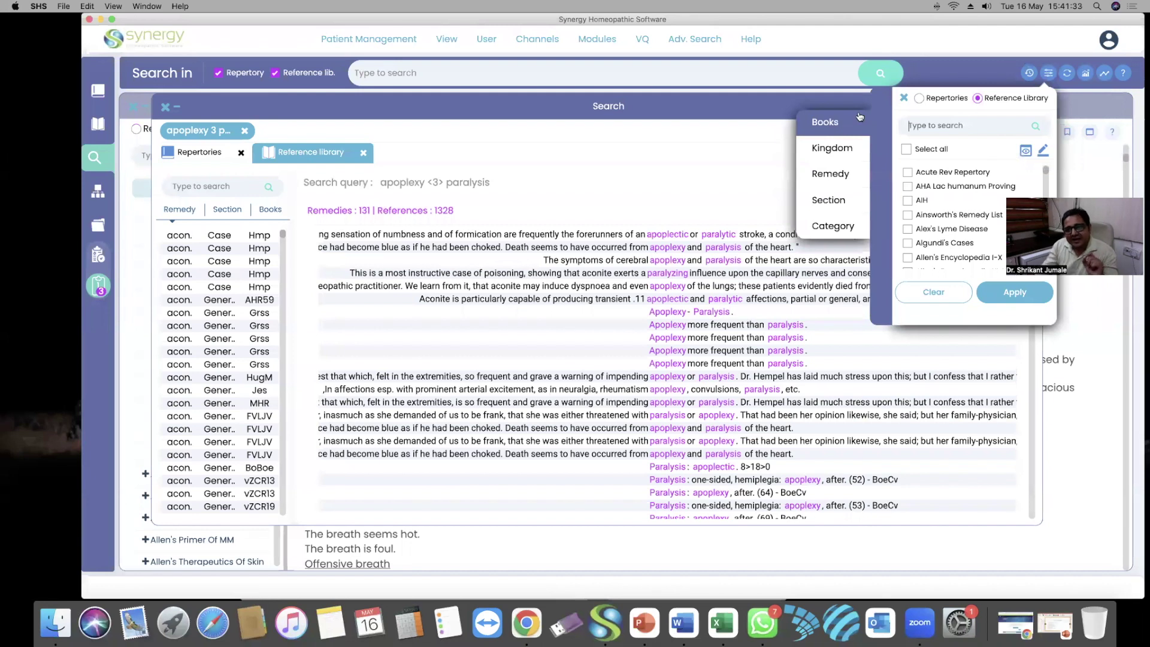
Apply a Repertories filter by remedy set to nux-v
{"action": "left_click", "coordinate": [919, 98]}
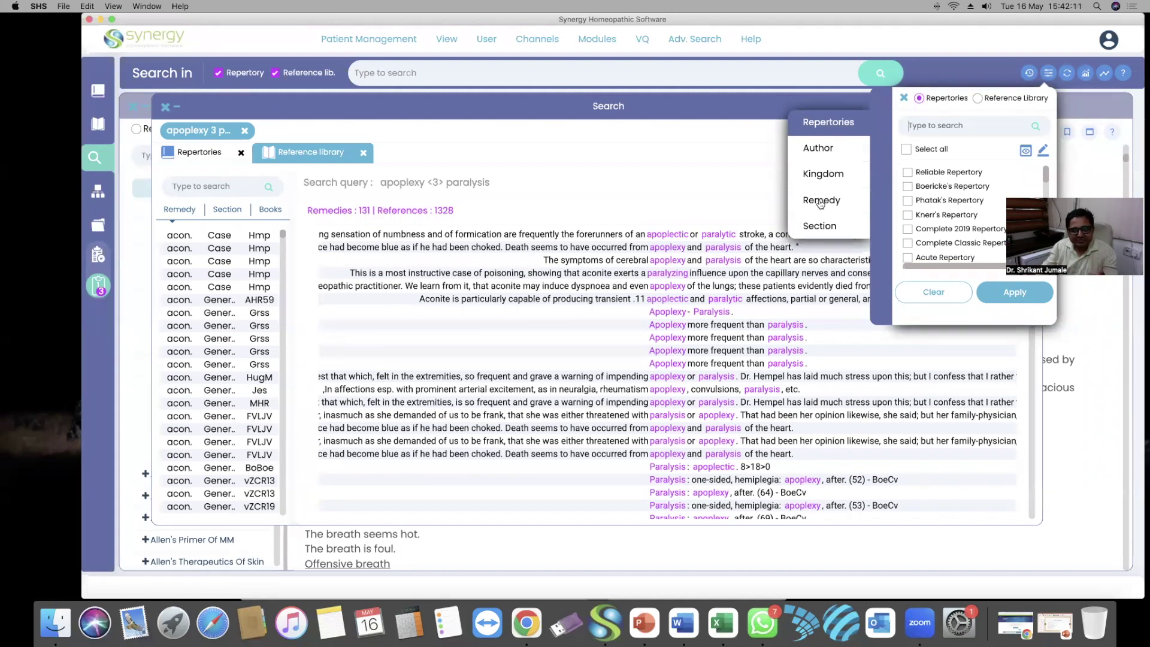
{"action": "left_click", "coordinate": [820, 202]}
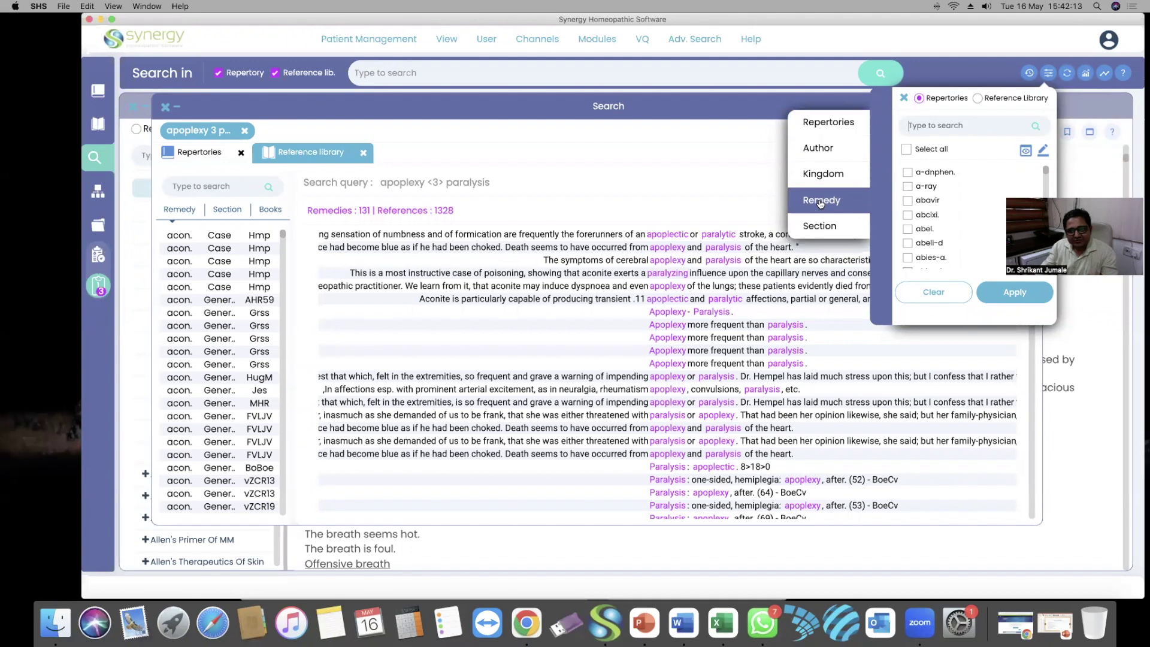
{"action": "left_click", "coordinate": [956, 125]}
{"action": "type", "text": "nux"}
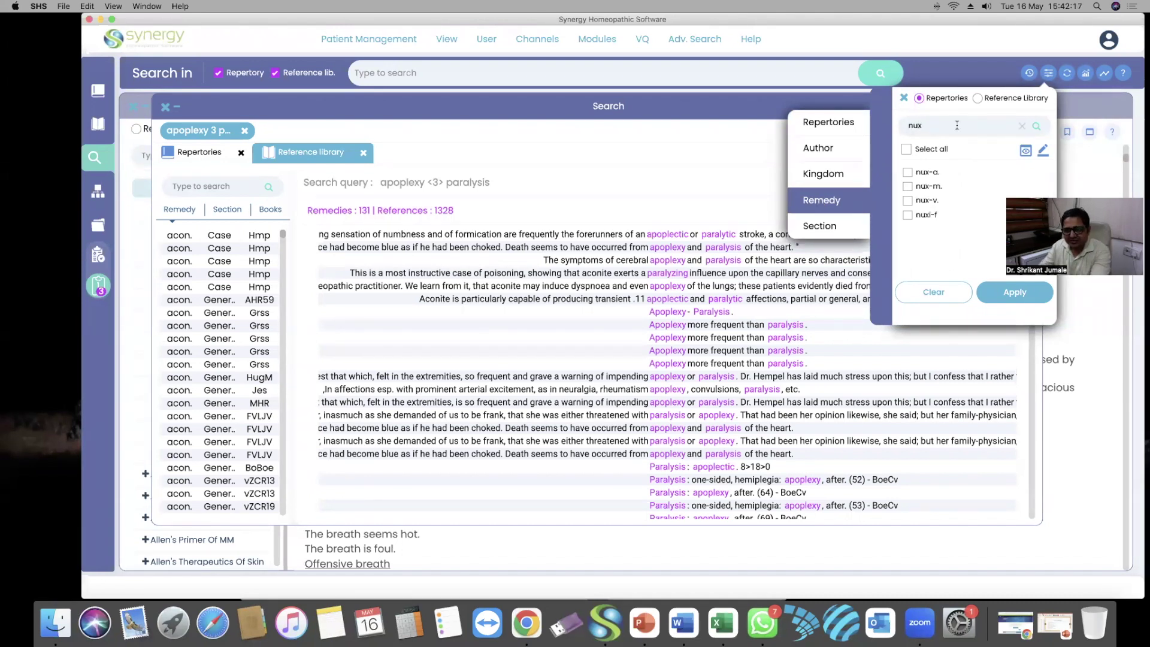
{"action": "left_click", "coordinate": [907, 200]}
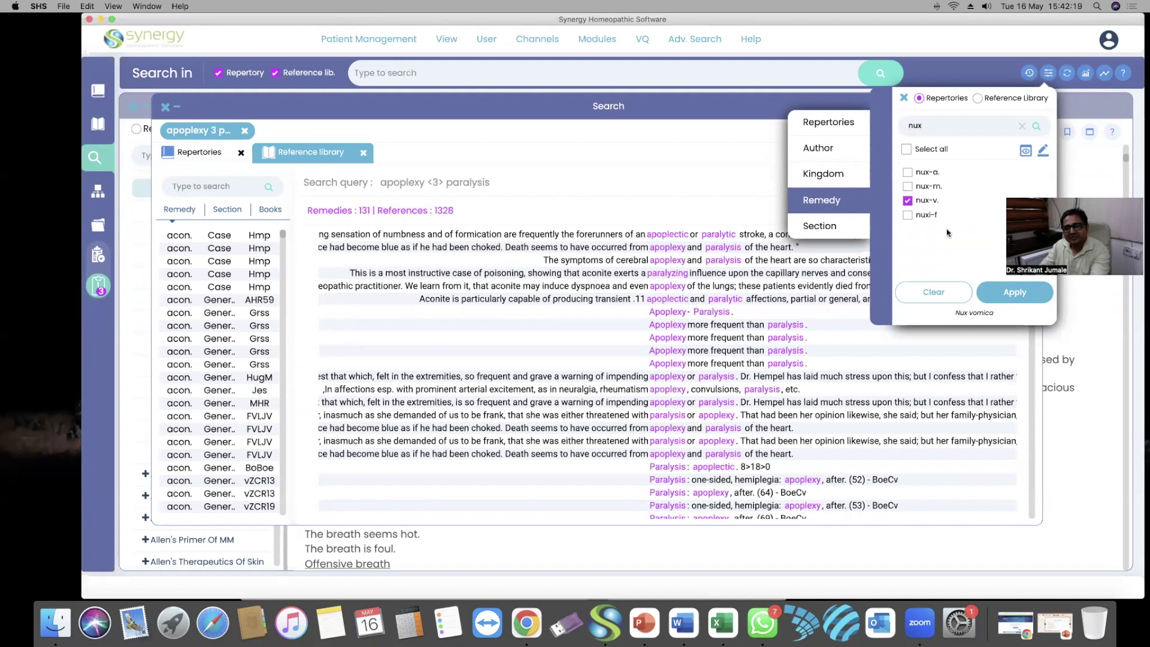
{"action": "left_click", "coordinate": [1012, 295]}
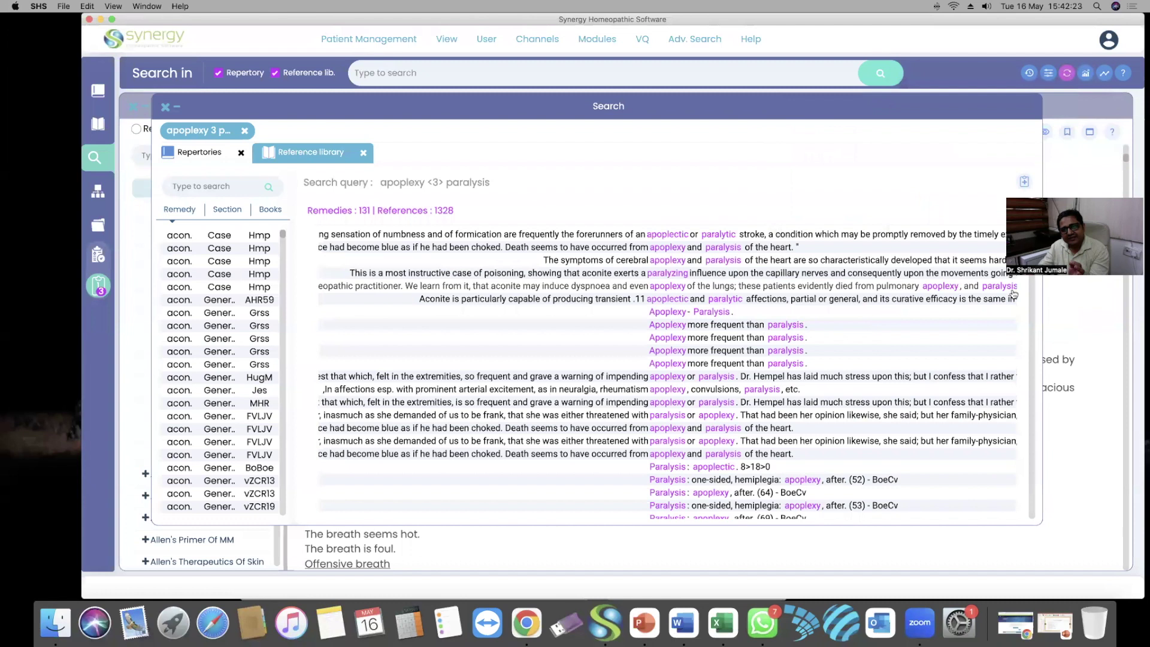
Run the connected search 'fear 3 alone 3 dark' and browse its 193 reference library matches
{"action": "left_click", "coordinate": [651, 73]}
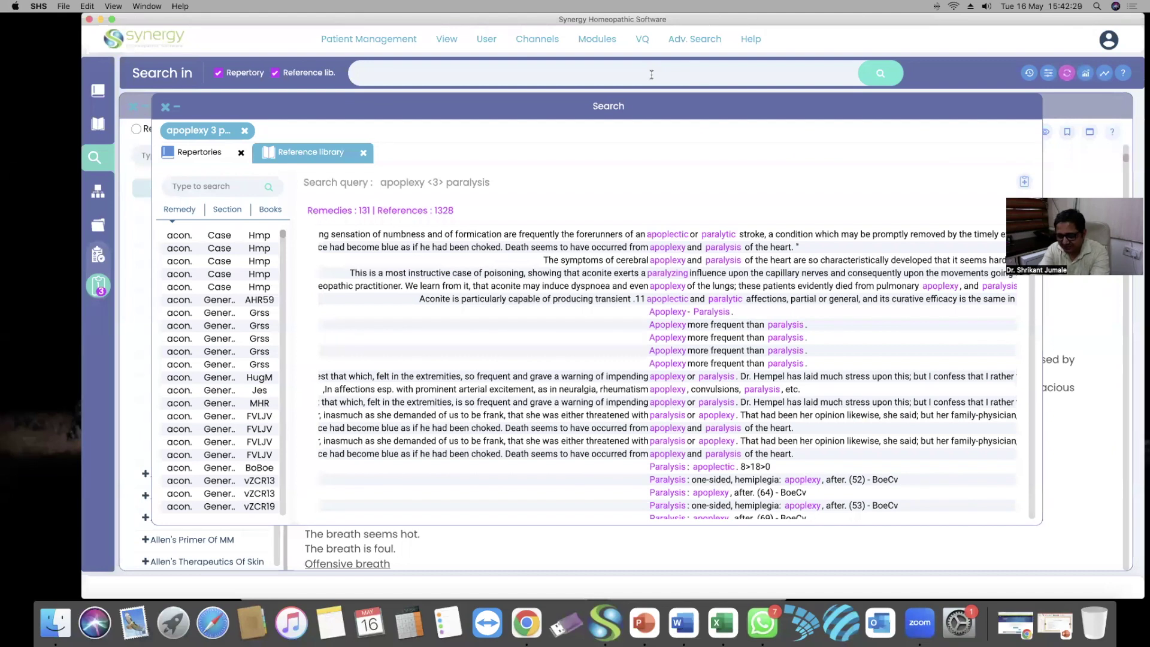
{"action": "type", "text": "fear 3 alone 3"}
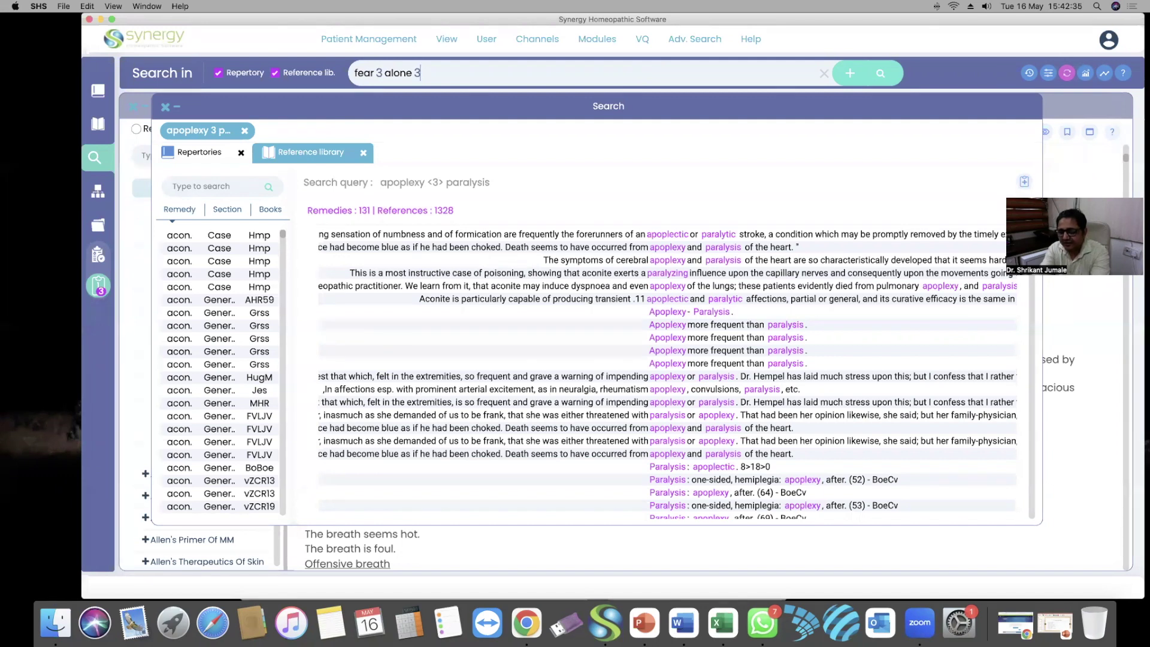
{"action": "type", "text": "dark"}
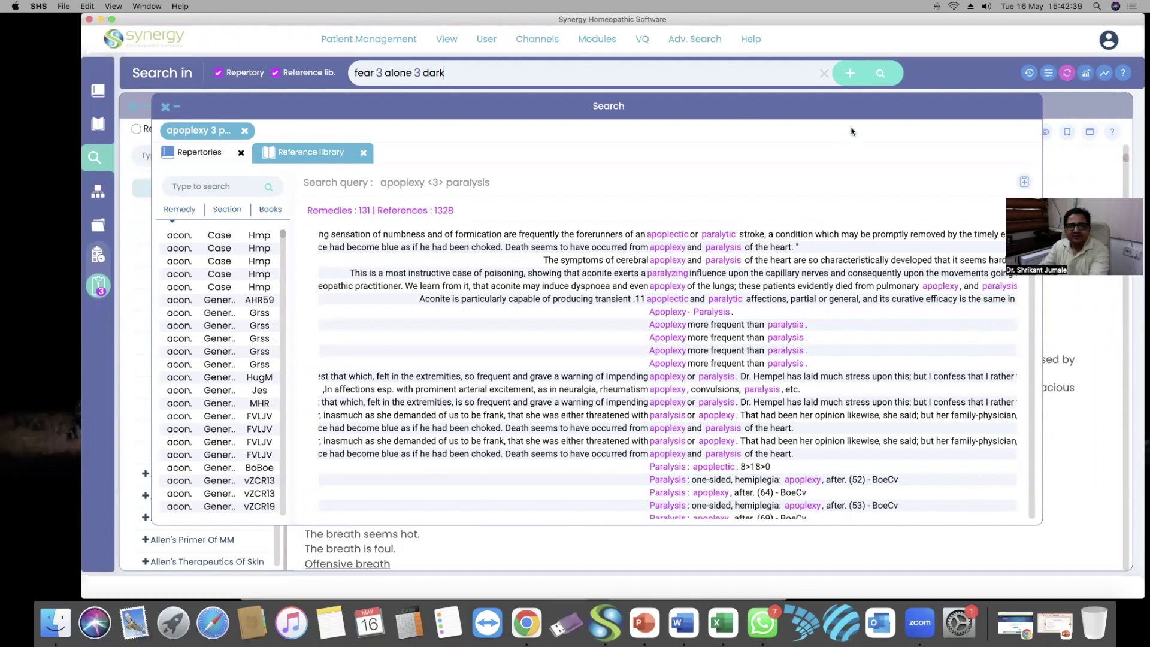
{"action": "left_click", "coordinate": [882, 74]}
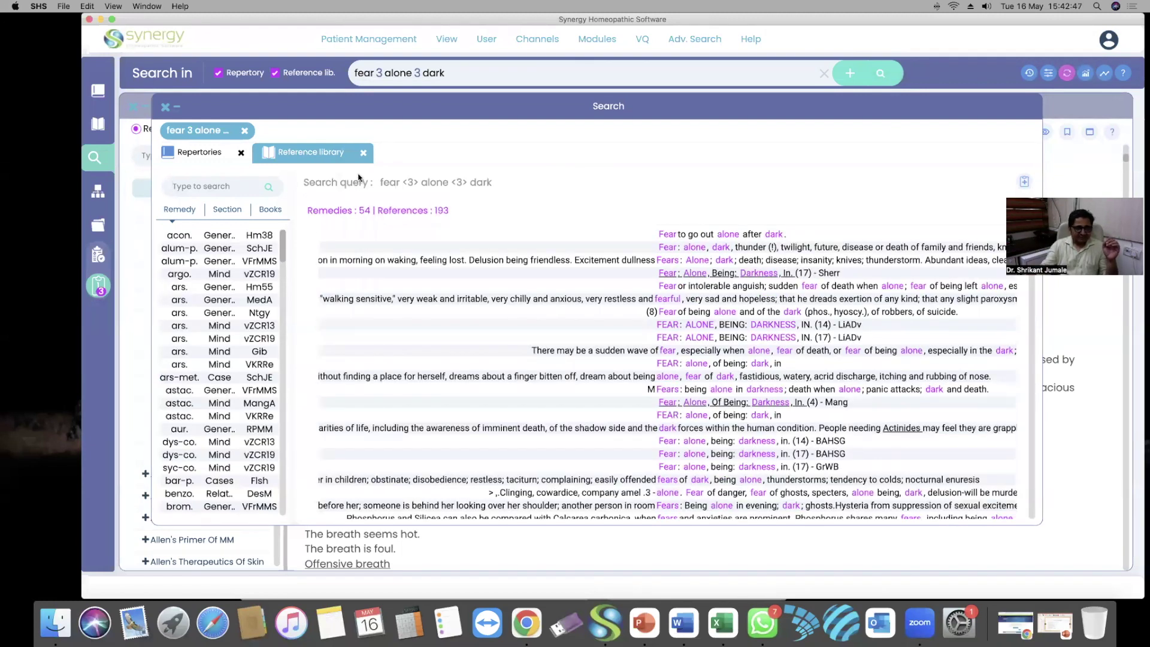
{"action": "left_click", "coordinate": [199, 150]}
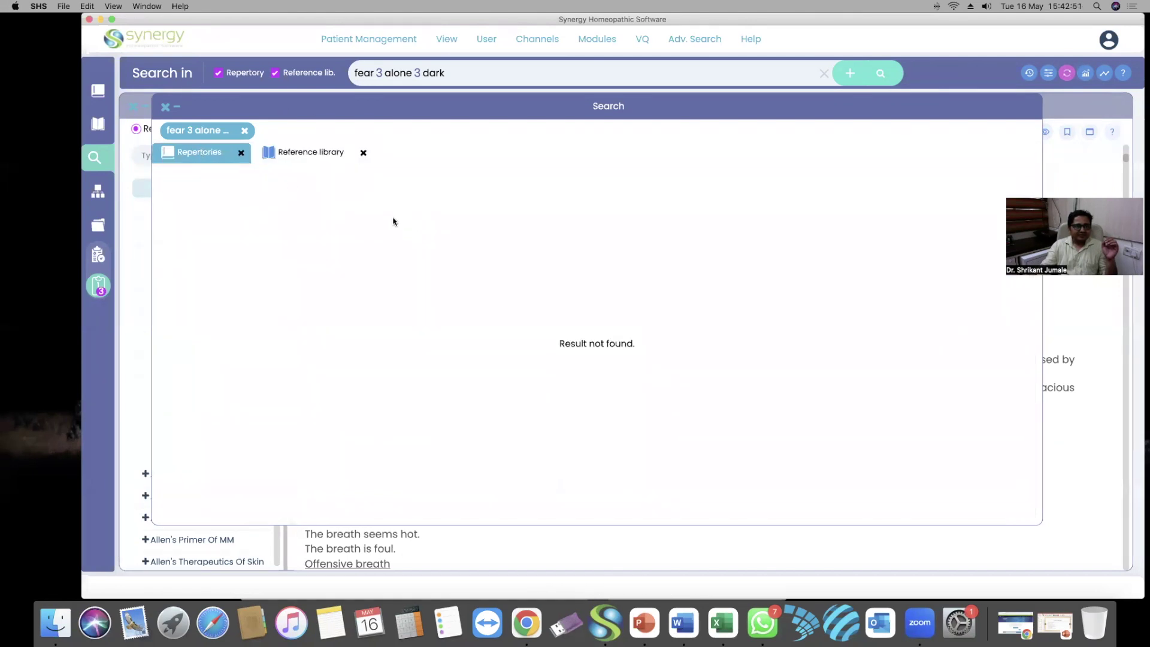
{"action": "left_click", "coordinate": [335, 148]}
{"action": "scroll", "coordinate": [228, 302], "scroll_direction": "down", "scroll_amount": 3}
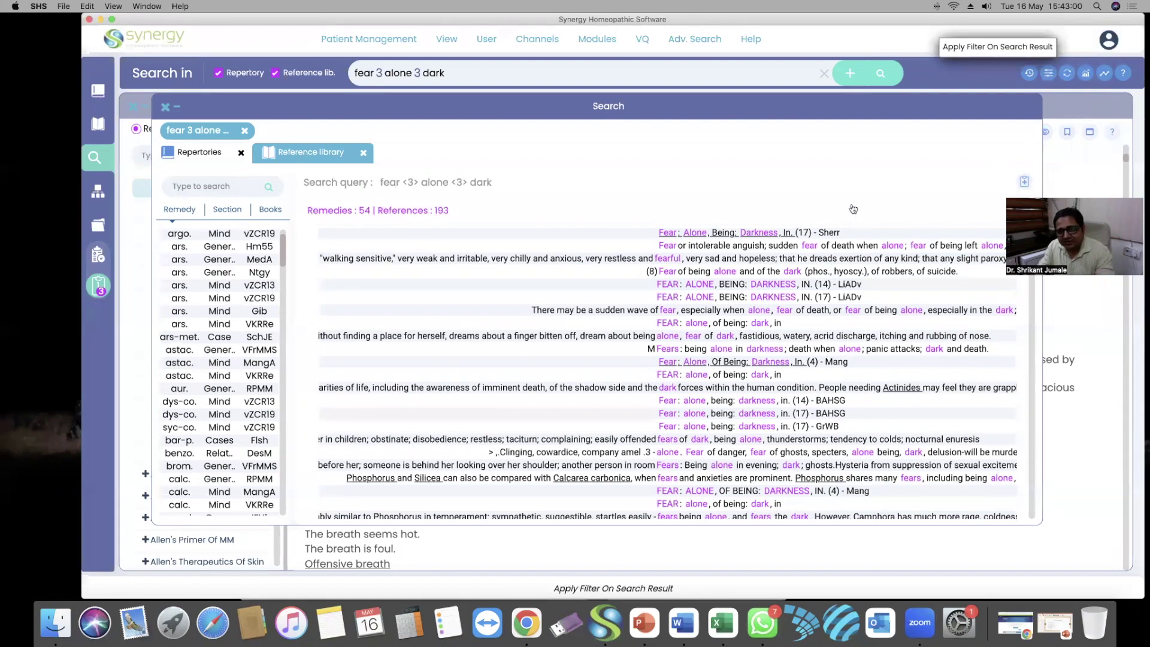
Filter the repertory results by remedy nux-v
{"action": "left_click", "coordinate": [1048, 77]}
{"action": "left_click", "coordinate": [822, 200]}
{"action": "left_click", "coordinate": [957, 125]}
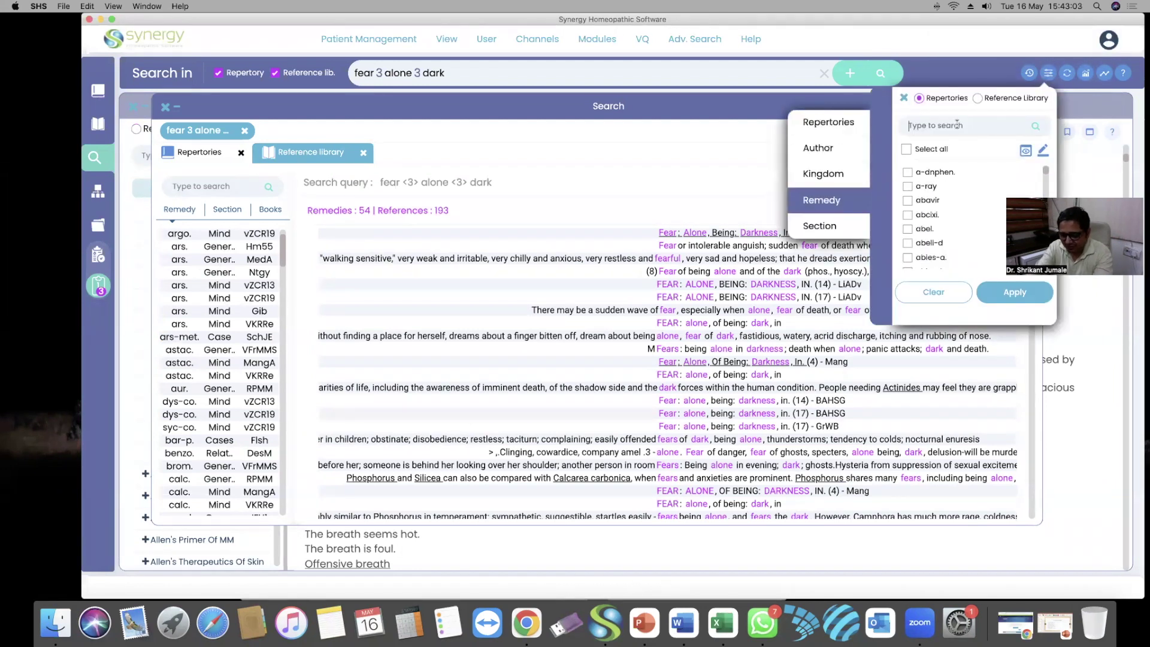
{"action": "type", "text": "nux"}
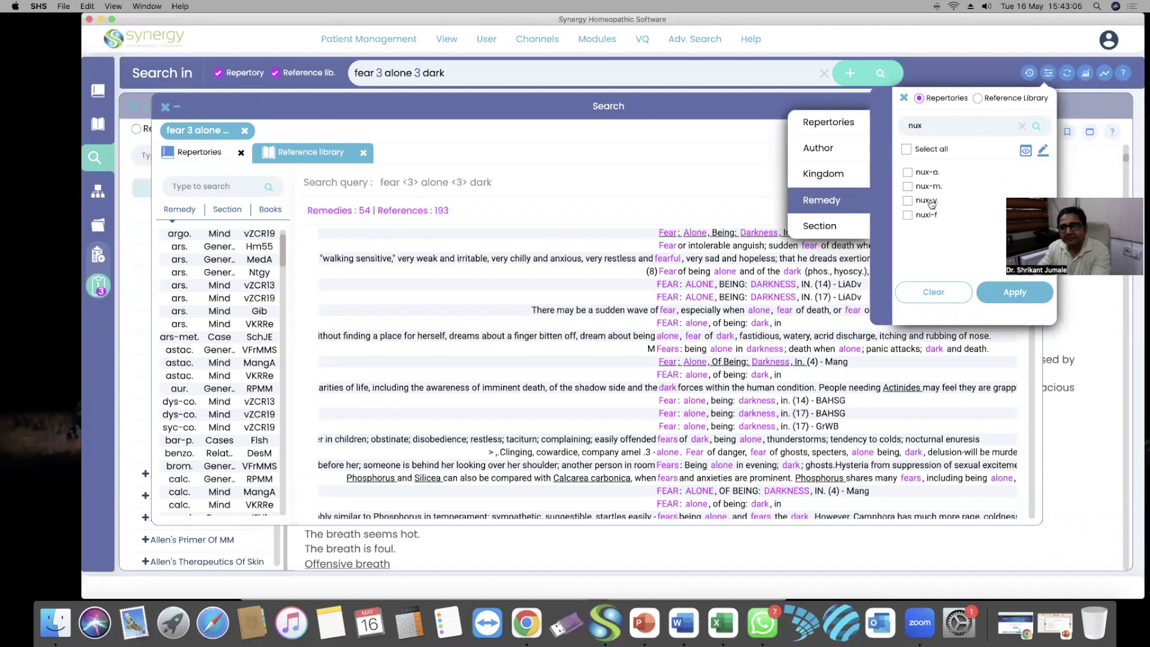
{"action": "left_click", "coordinate": [918, 201]}
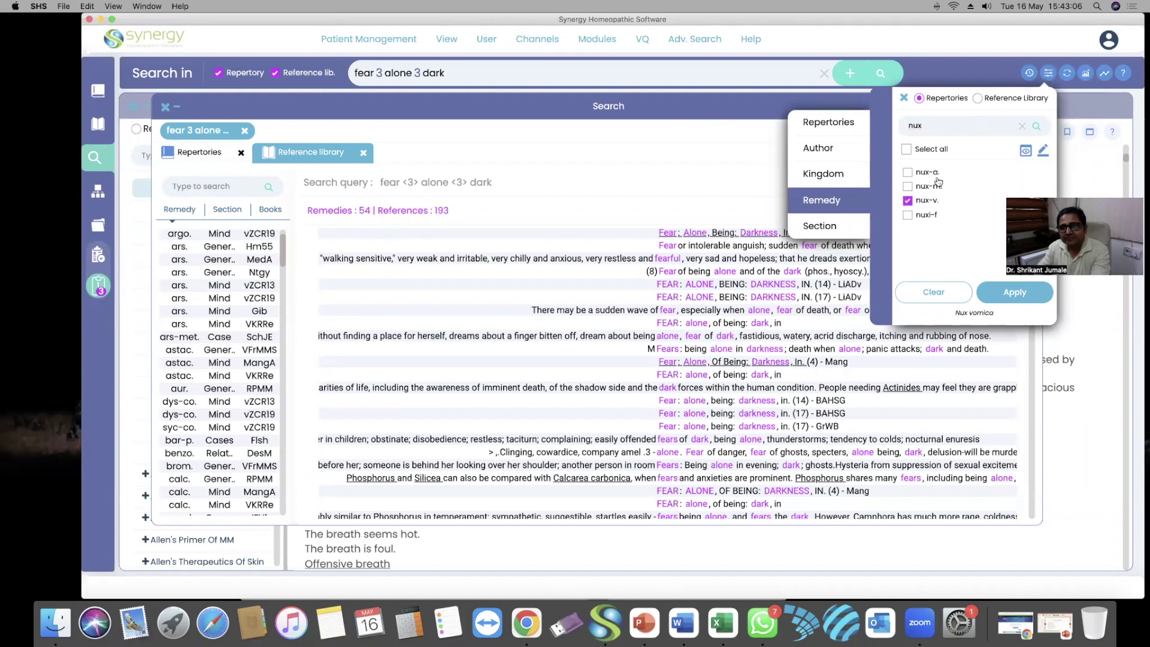
Filter the Reference Library results by remedy nux-v. as well and apply the filter
{"action": "left_click", "coordinate": [977, 98]}
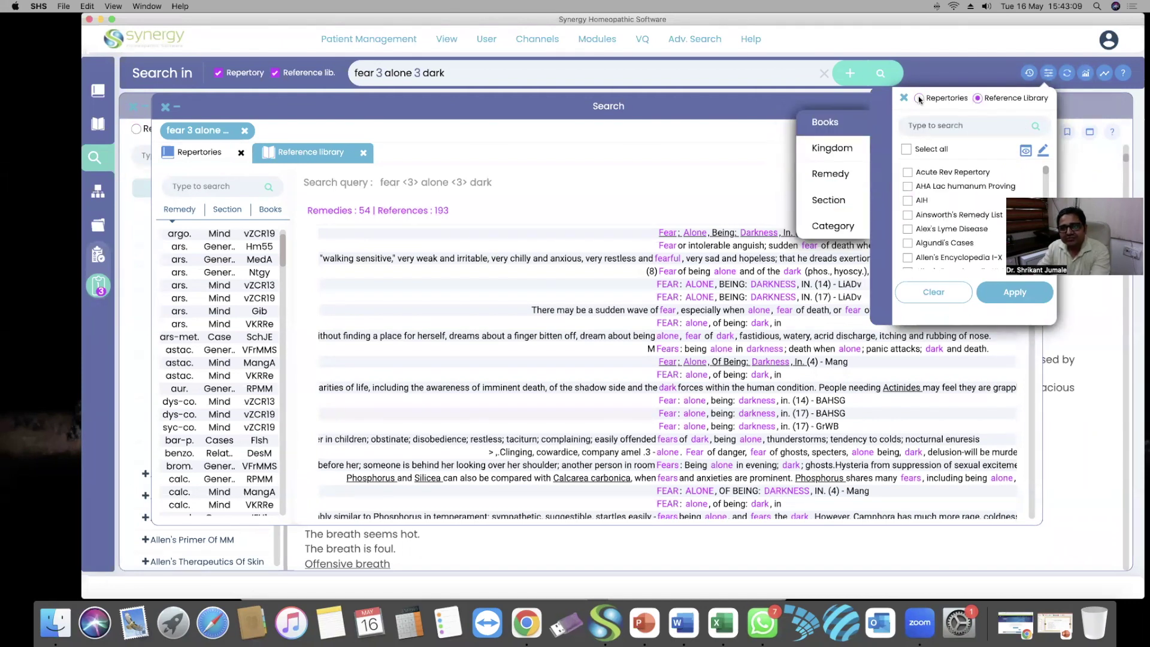
{"action": "left_click", "coordinate": [829, 174]}
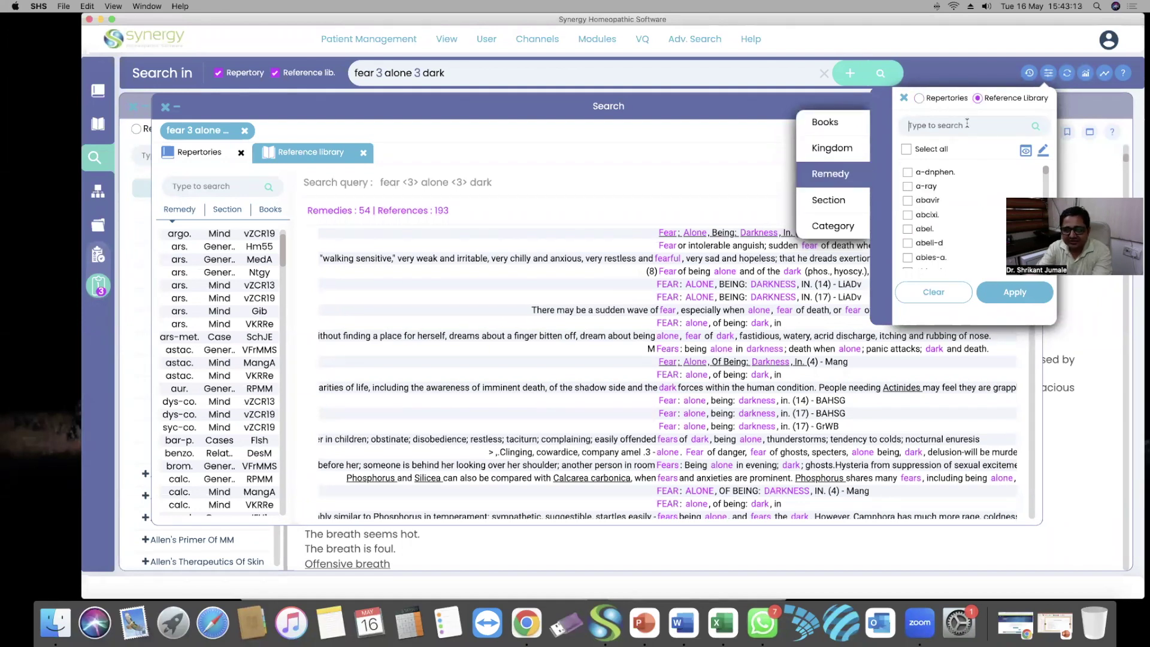
{"action": "type", "text": "nux"}
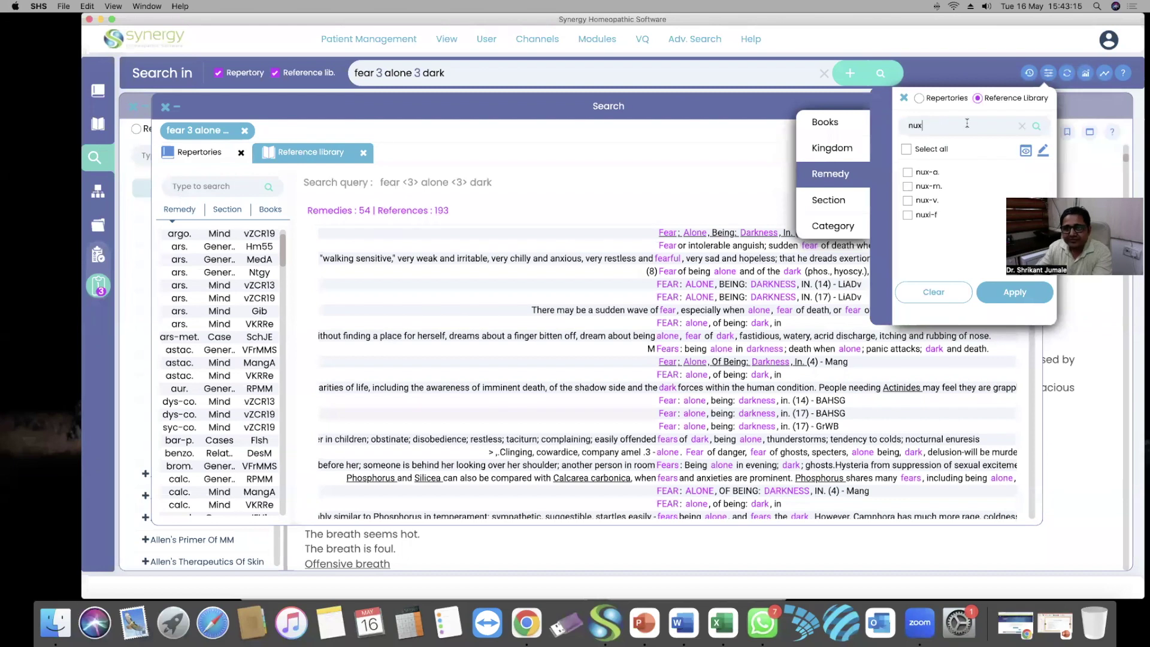
{"action": "left_click", "coordinate": [926, 203]}
{"action": "left_click", "coordinate": [1014, 292]}
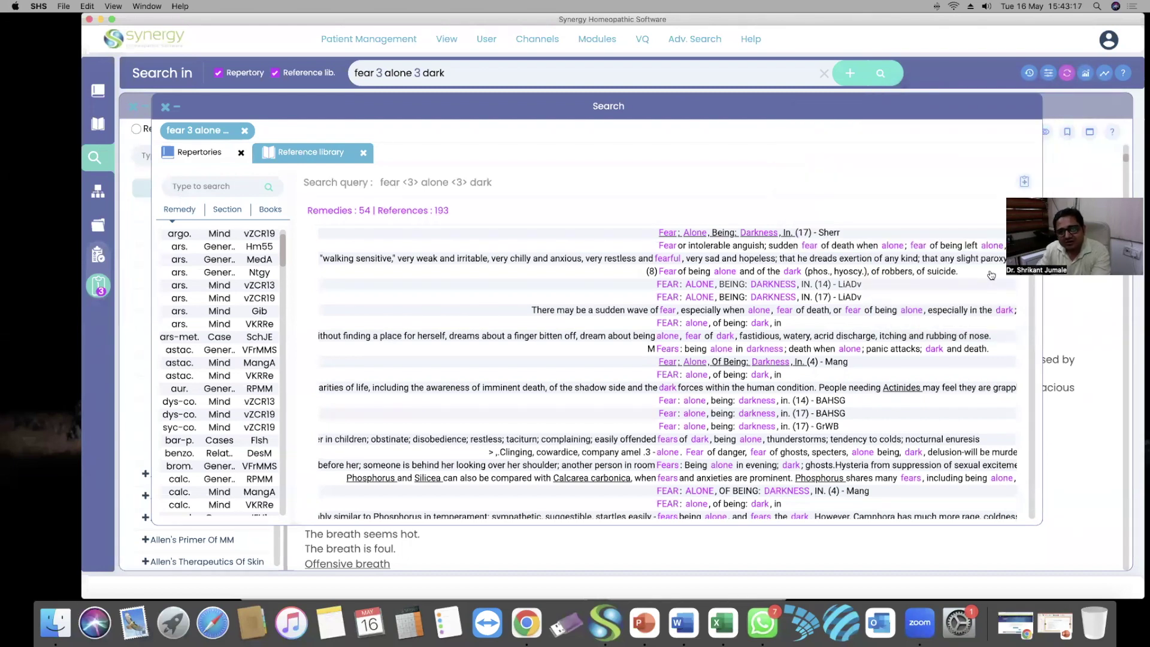
Rerun the search, confirm zero reference matches, then delete 'dark' from the query
{"action": "left_click", "coordinate": [880, 75]}
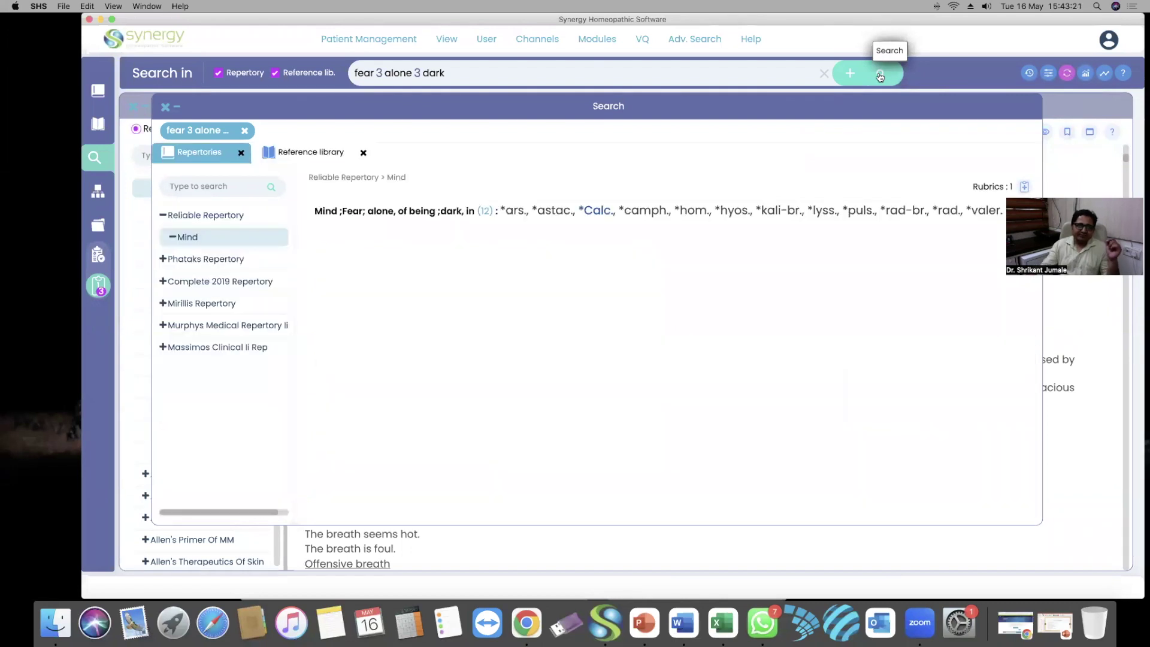
{"action": "left_click", "coordinate": [295, 149]}
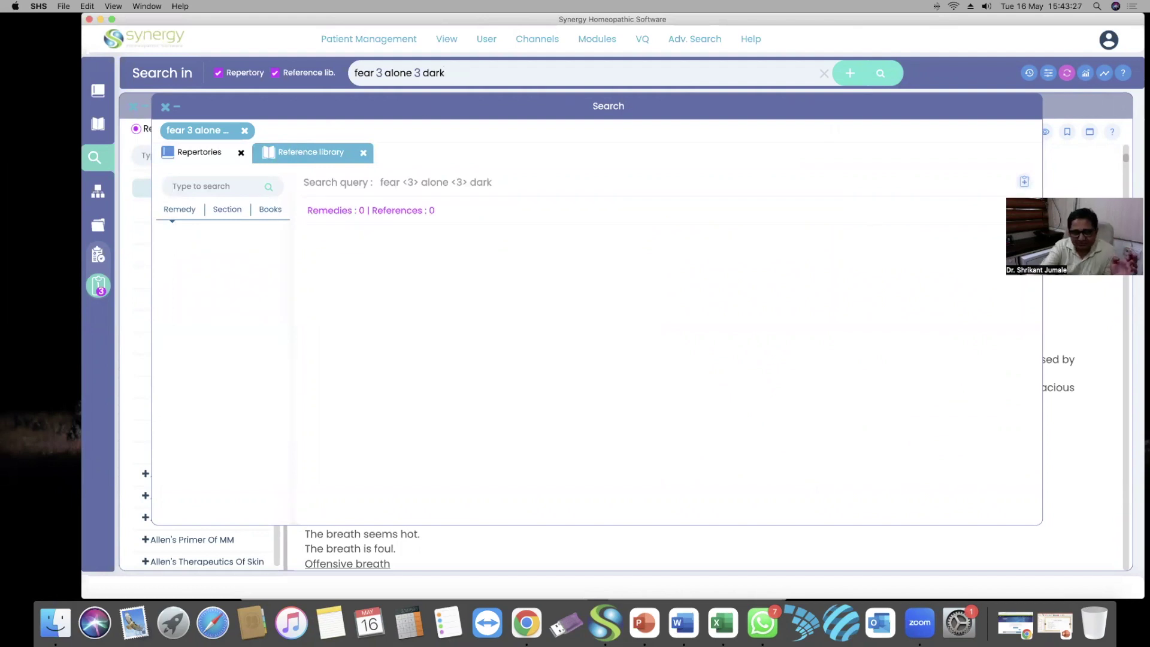
{"action": "left_click", "coordinate": [801, 62]}
{"action": "key", "text": "BackSpace"}
{"action": "key", "text": "BackSpace"}
{"action": "key", "text": "BackSpace"}
{"action": "key", "text": "BackSpace"}
{"action": "key", "text": "BackSpace"}
{"action": "key", "text": "BackSpace"}
{"action": "key", "text": "BackSpace"}
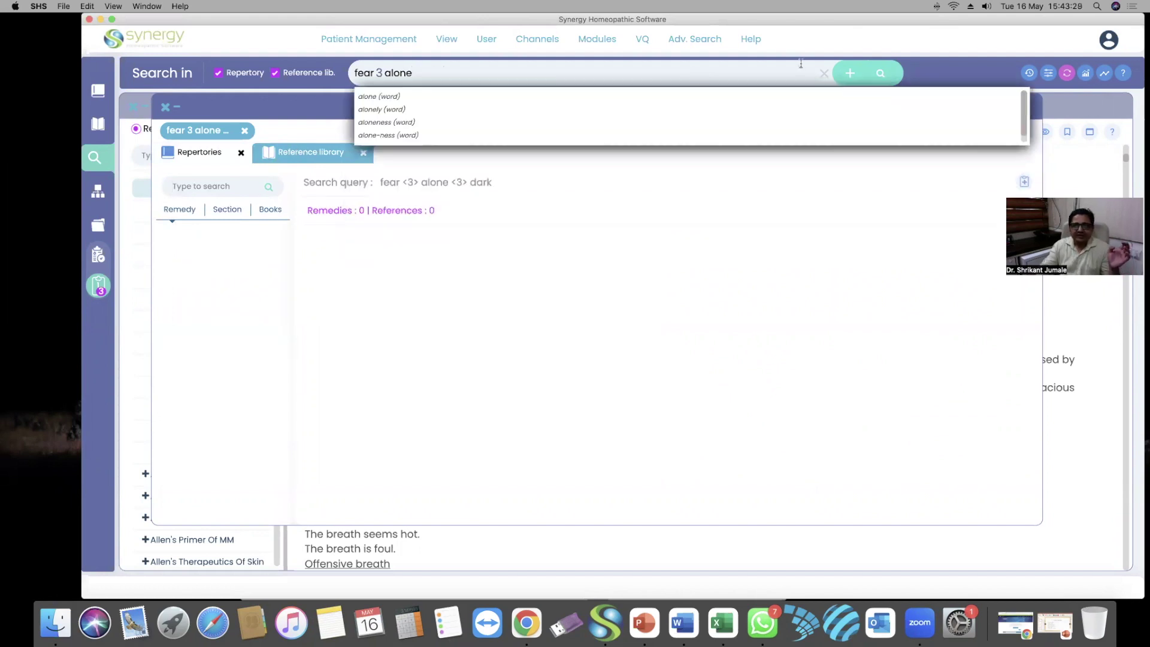
Run 'fear 3 alone' filtered to nux-v. and open the Hering's Guiding Symptoms Nux Vomica Mind passage
{"action": "left_click", "coordinate": [881, 73]}
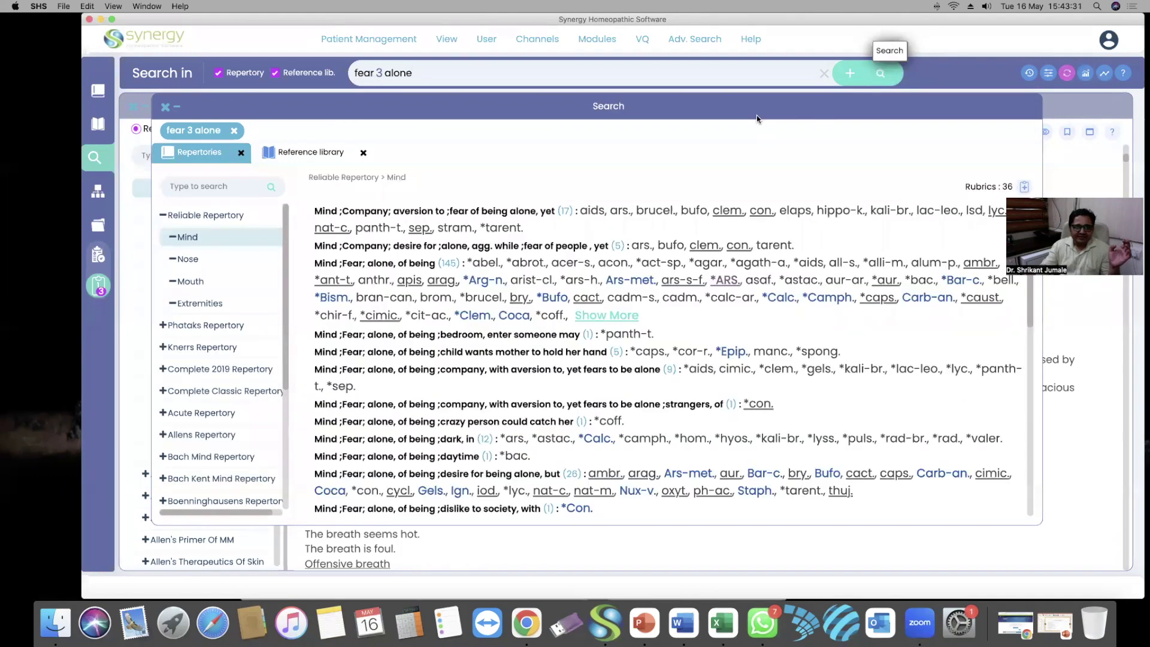
{"action": "left_click", "coordinate": [264, 159]}
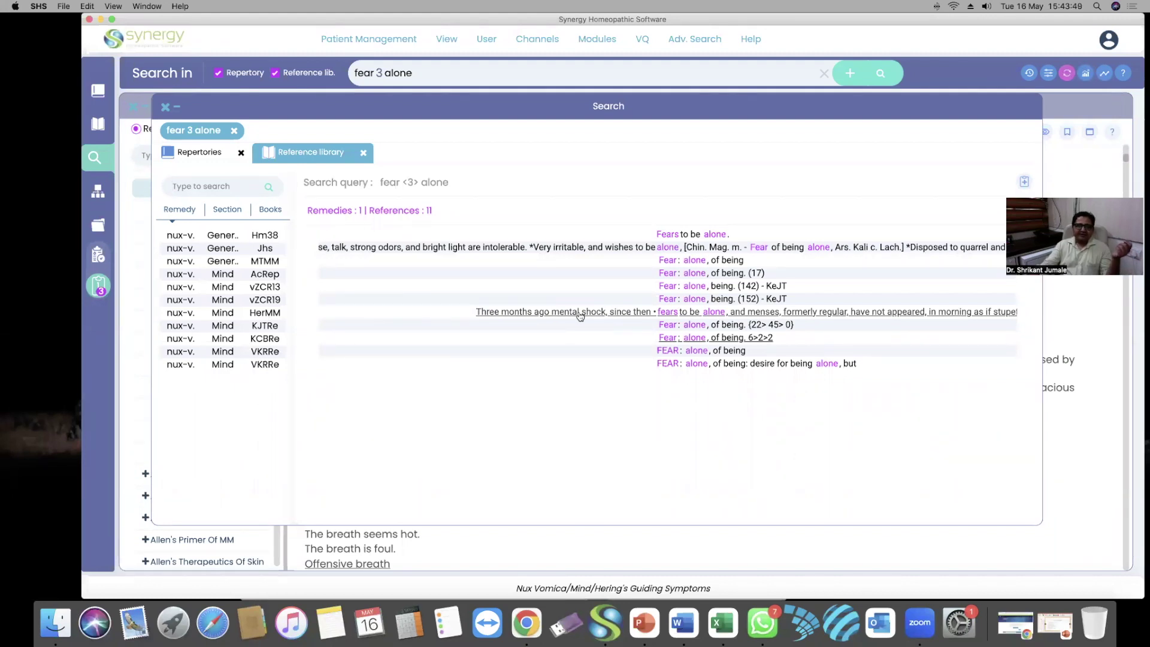
{"action": "left_click", "coordinate": [580, 314]}
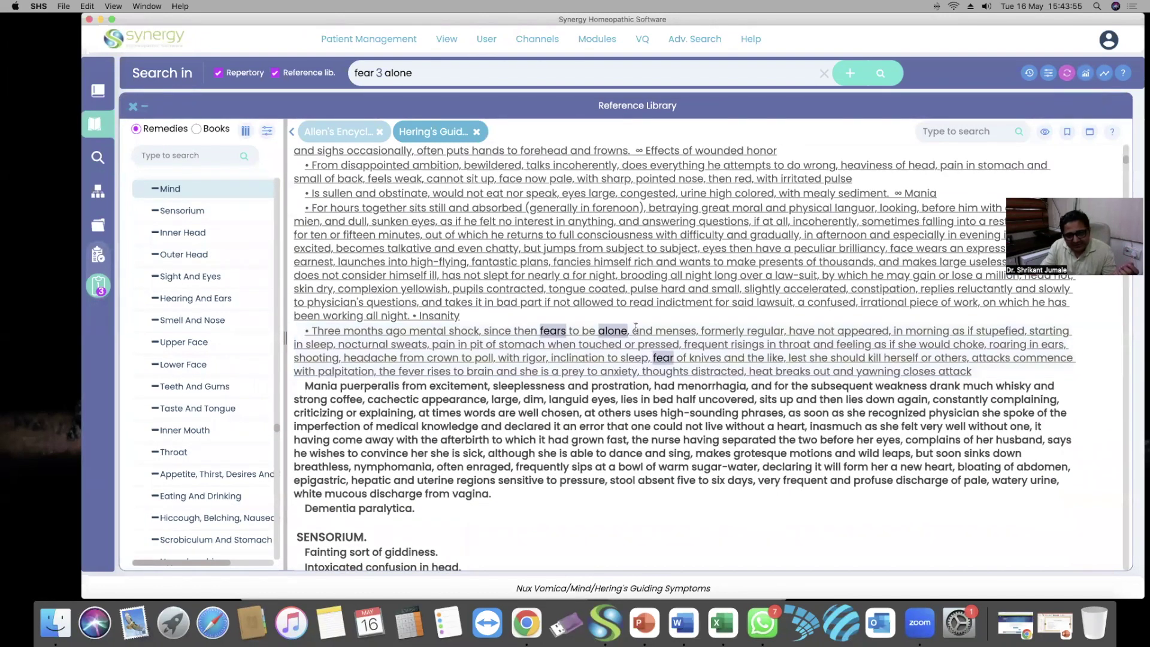
Select the 'Three months ago' passage, reset the fear–alone query and nux-v filter, then go to PowerPoint
{"action": "left_click_drag", "start_coordinate": [965, 372], "coordinate": [305, 330]}
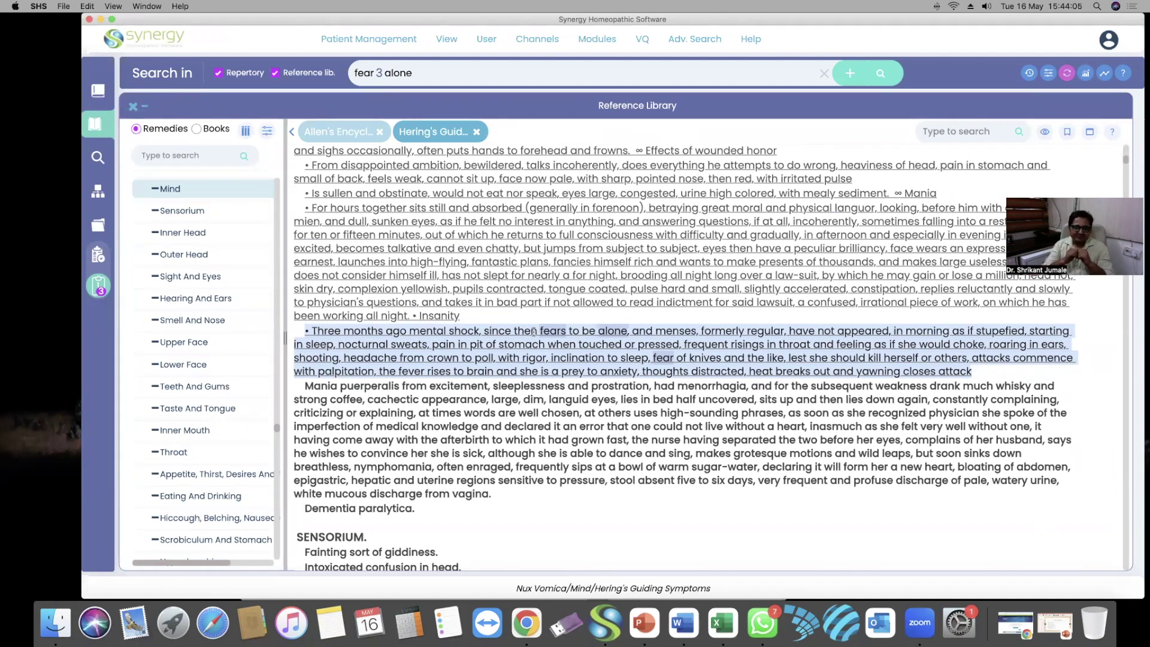
{"action": "left_click", "coordinate": [824, 73]}
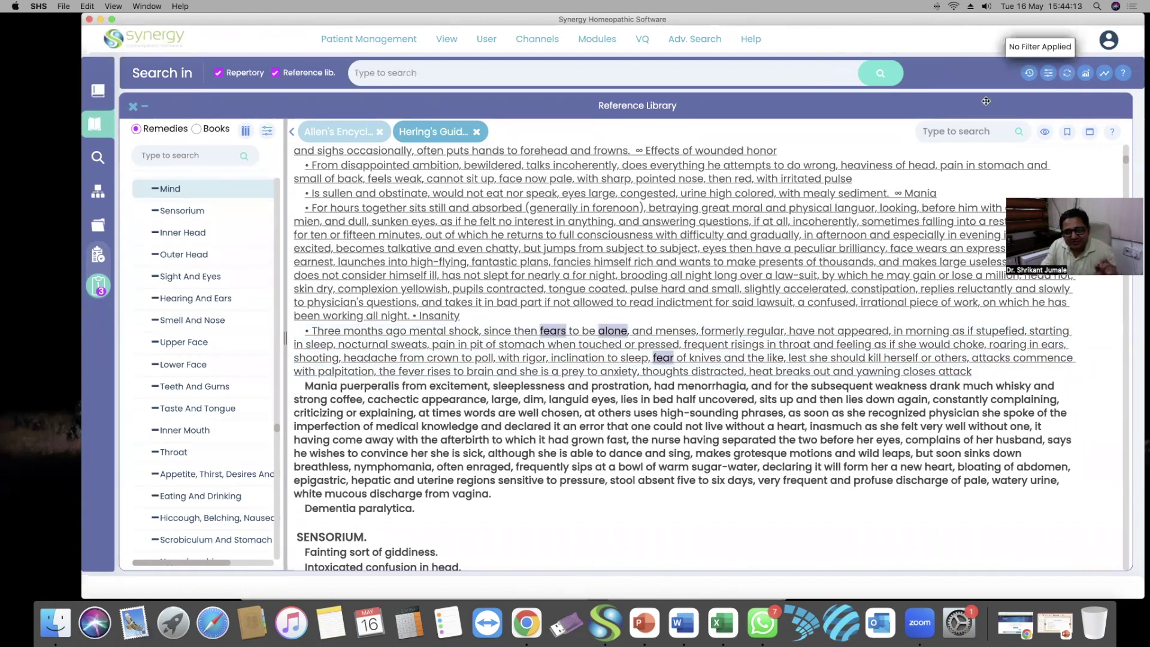
{"action": "left_click", "coordinate": [803, 72]}
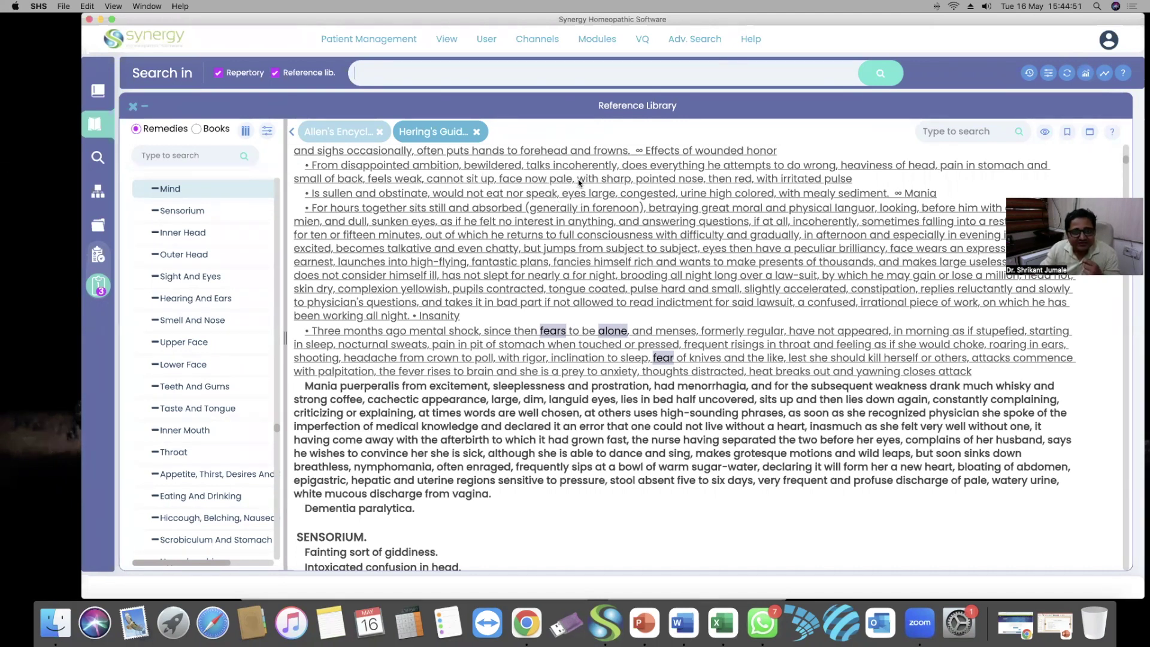
{"action": "left_click", "coordinate": [646, 616]}
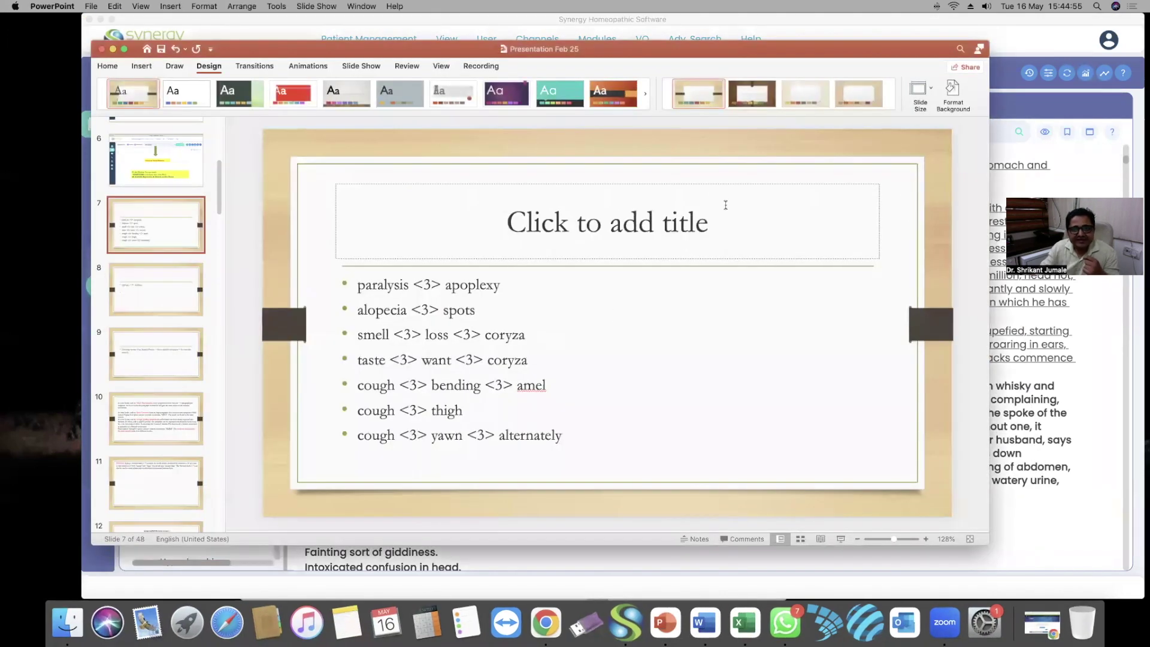
Move from slide 7 to slide 10 on section [SEC] and remedy [REM] connections
{"action": "left_click", "coordinate": [715, 194]}
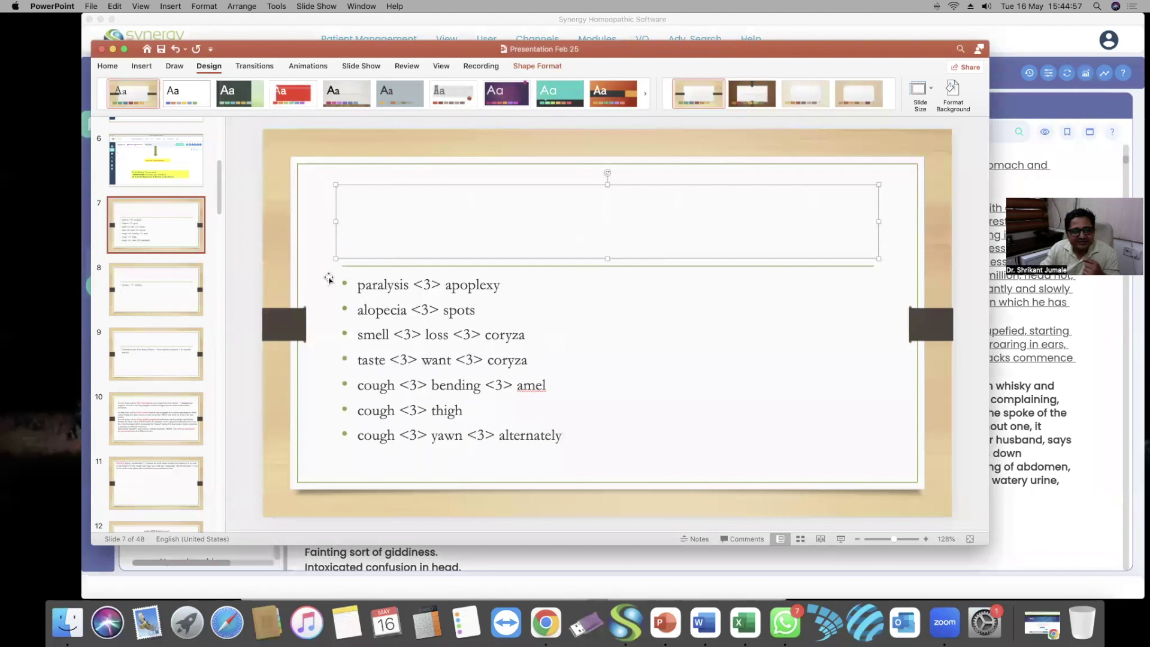
{"action": "left_click", "coordinate": [154, 423]}
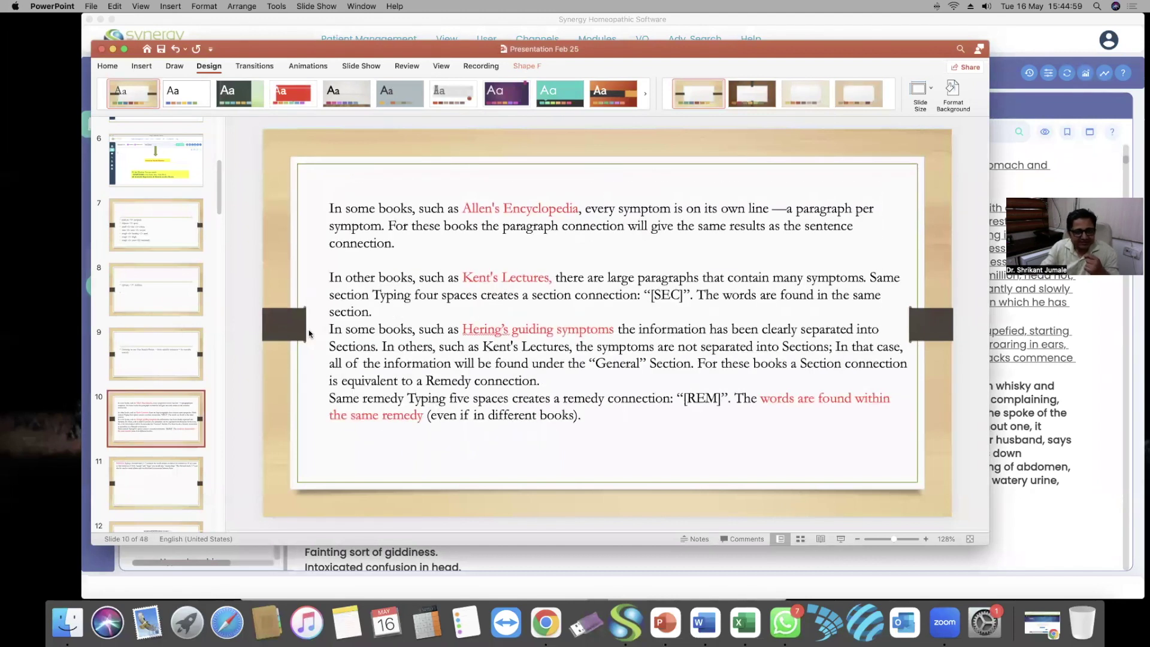
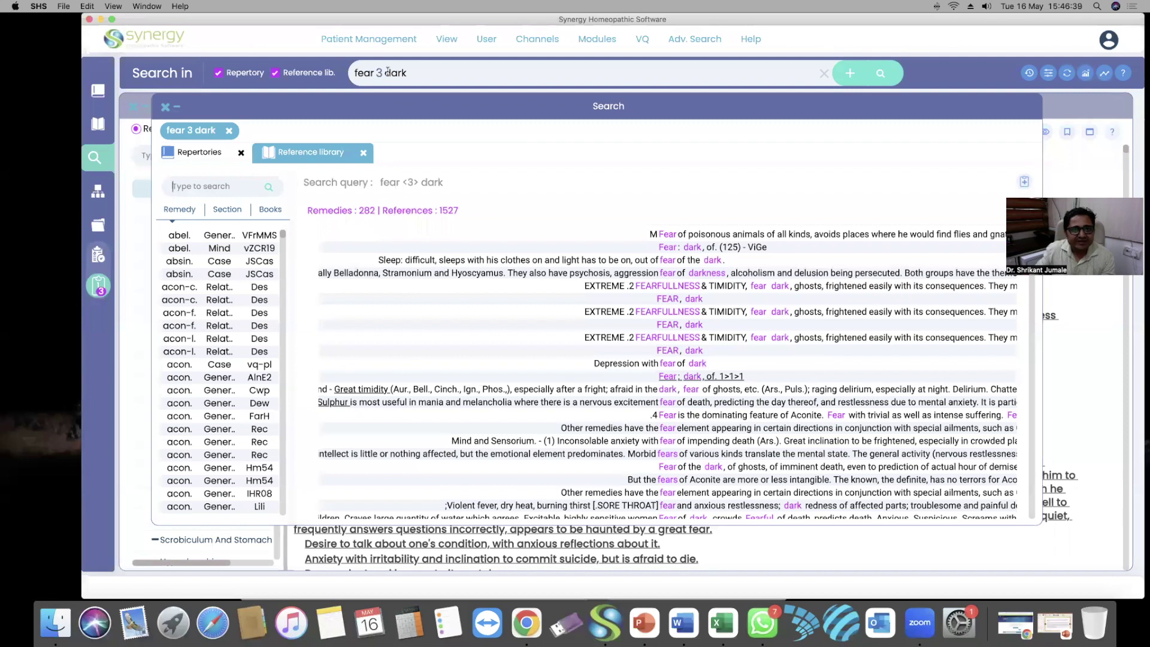
Rerun the search as 'fear dark' and show its reference-library matches: 202 remedies, 735 references
{"action": "key", "text": "BackSpace"}
{"action": "key", "text": "BackSpace"}
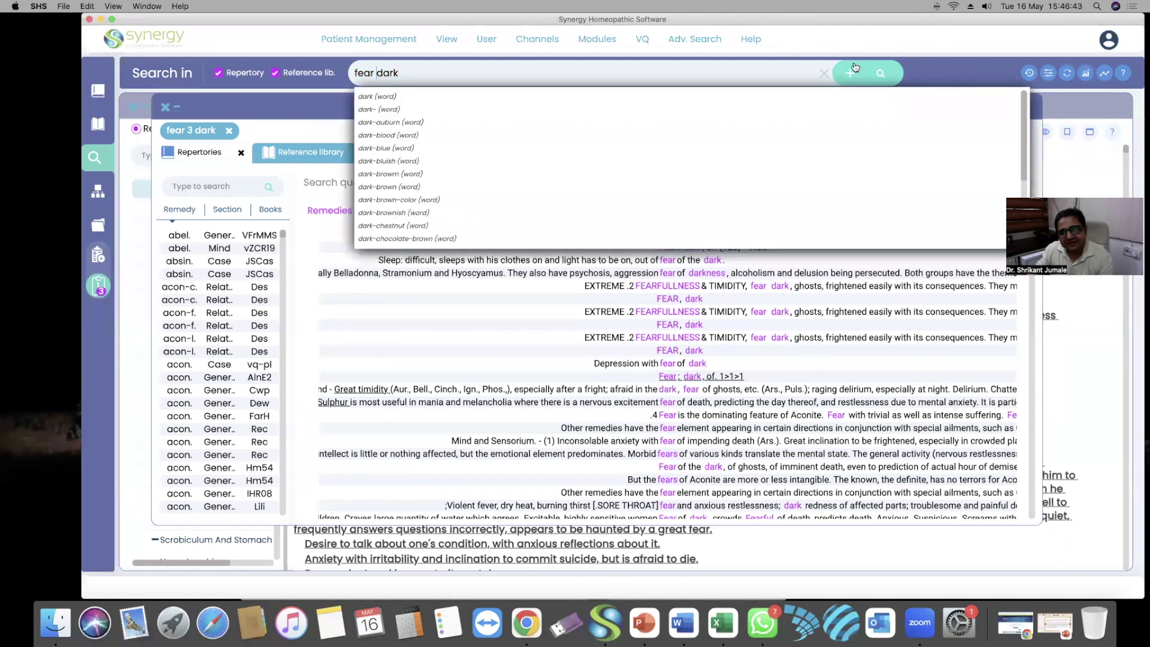
{"action": "left_click", "coordinate": [882, 73]}
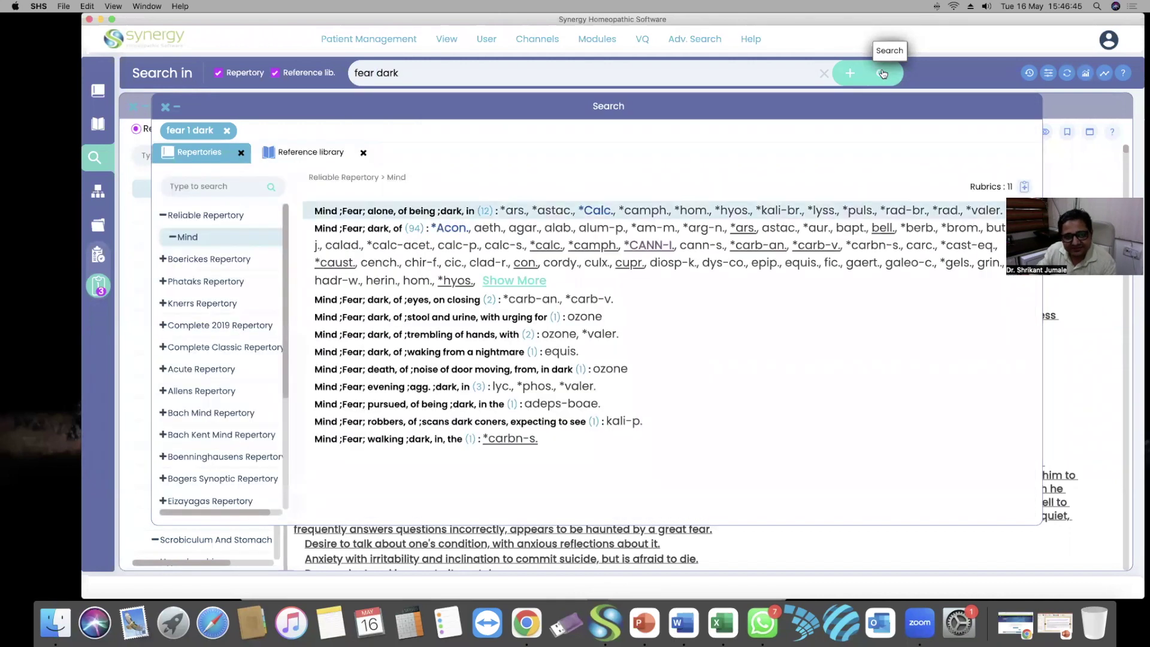
{"action": "left_click", "coordinate": [325, 150]}
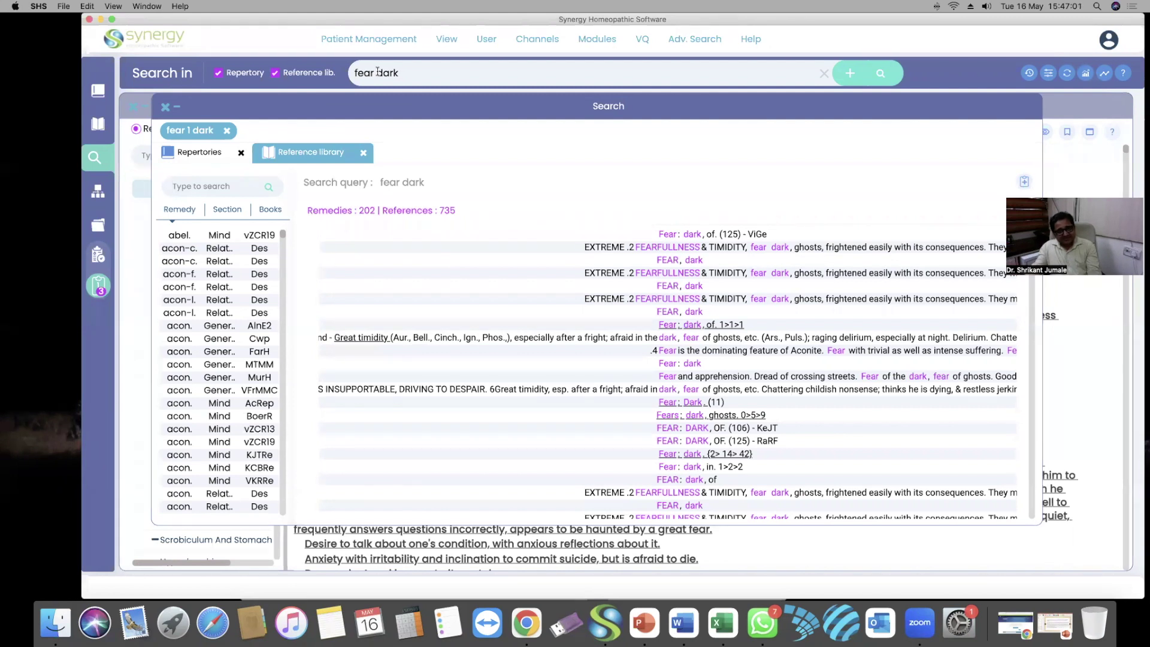
Scroll the reference results and open the 'Openness, fear dark' passage in Pelt's Cases
{"action": "scroll", "coordinate": [685, 431], "scroll_direction": "down", "scroll_amount": 3}
{"action": "scroll", "coordinate": [684, 431], "scroll_direction": "down", "scroll_amount": 10}
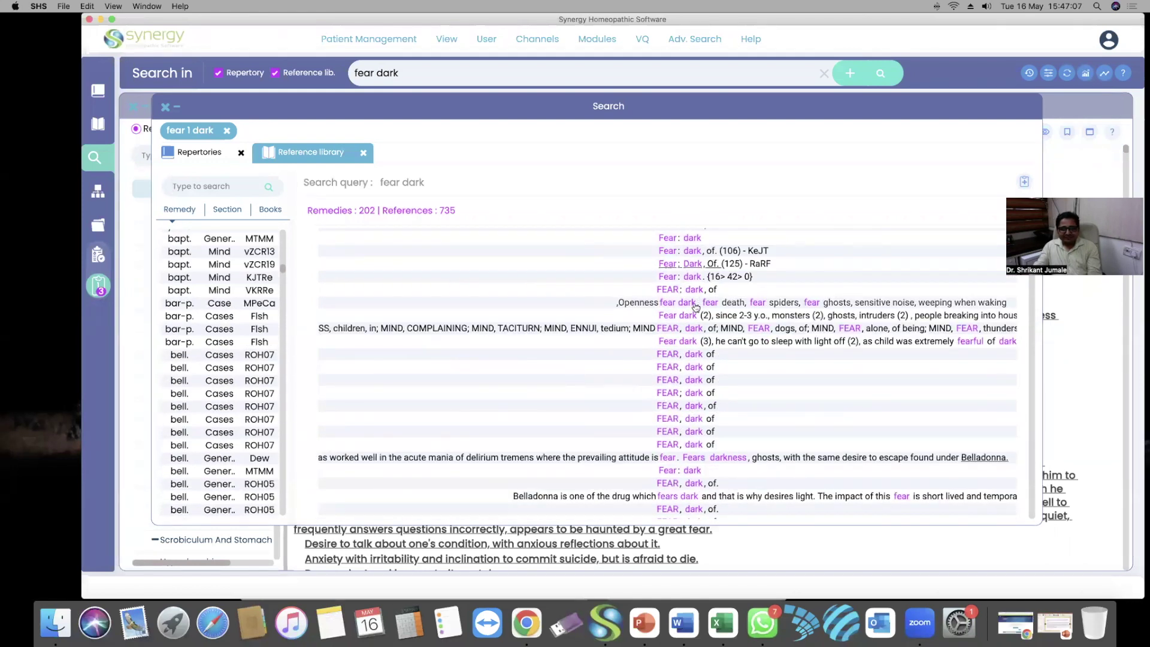
{"action": "left_click", "coordinate": [694, 303]}
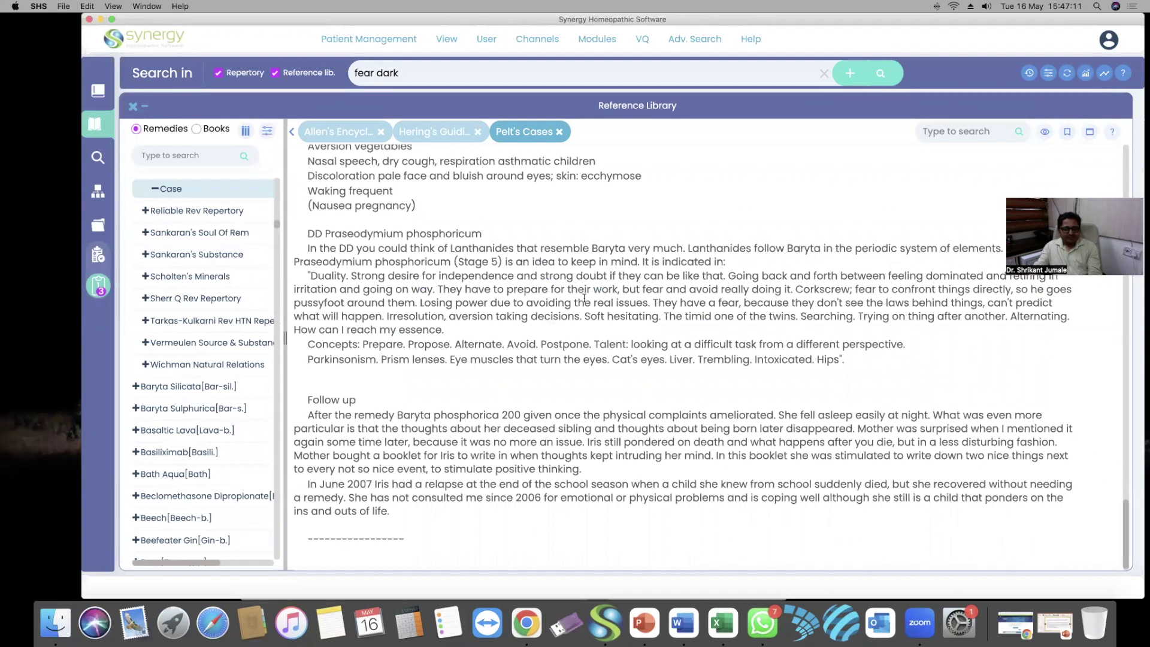
Review the Pelt's Cases passage listing Phosphor's fear dark, fear death and fear ghosts
{"action": "scroll", "coordinate": [583, 298], "scroll_direction": "up", "scroll_amount": 1}
{"action": "scroll", "coordinate": [539, 276], "scroll_direction": "up", "scroll_amount": 3}
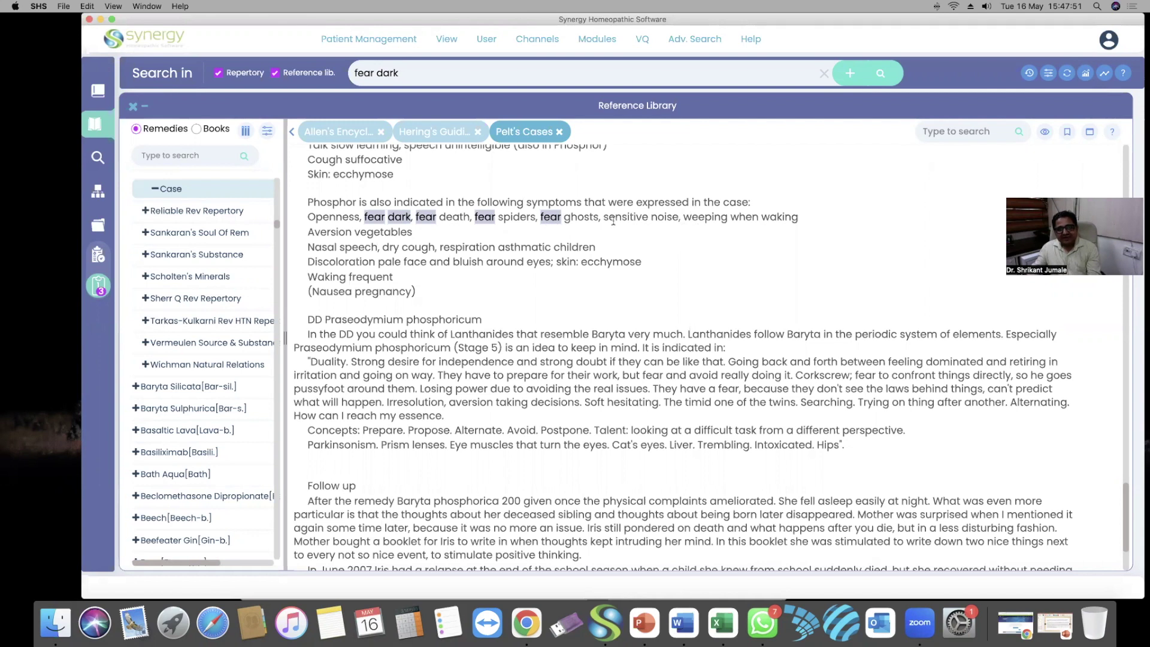
{"action": "left_click_drag", "start_coordinate": [677, 216], "coordinate": [565, 217]}
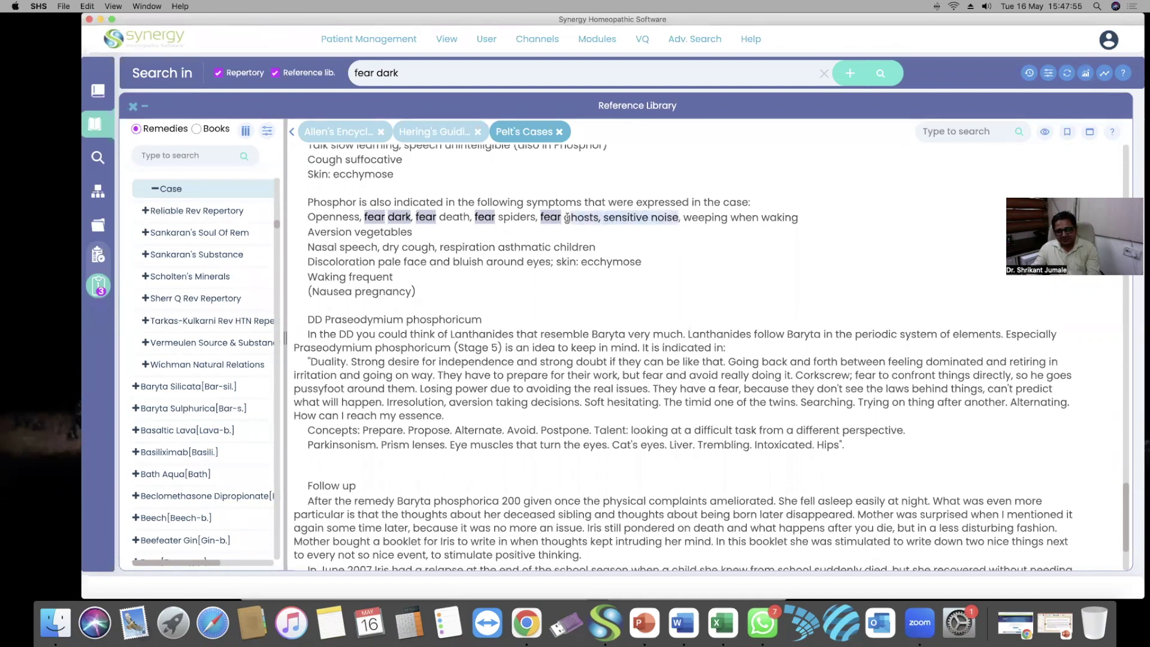
{"action": "left_click", "coordinate": [626, 241]}
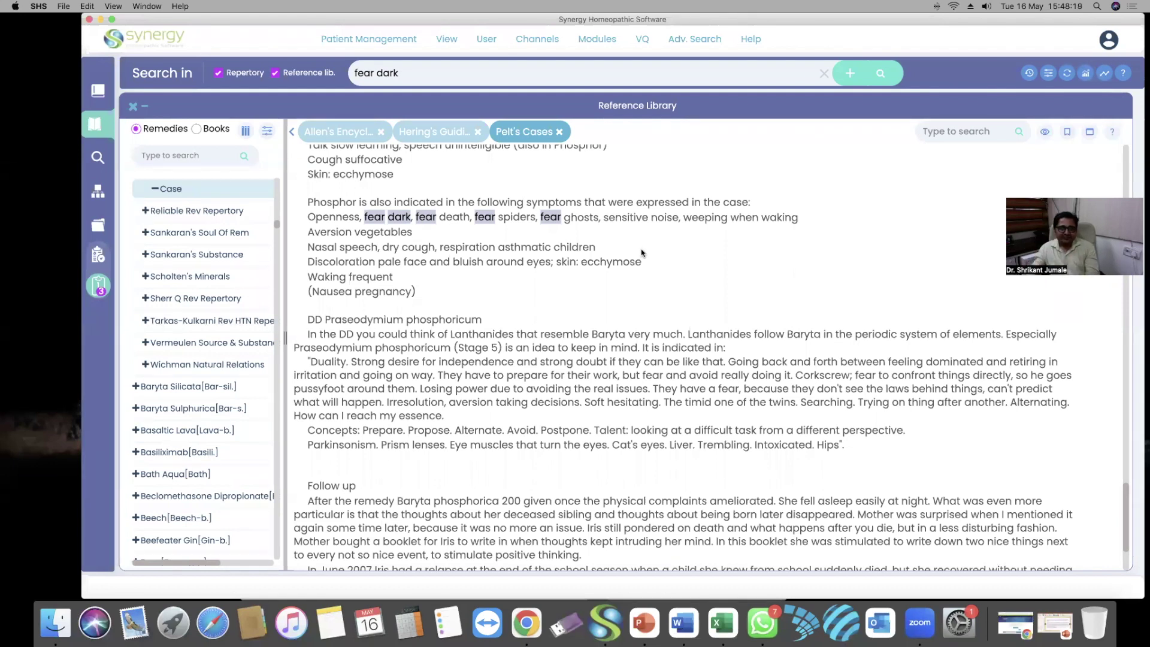
{"action": "left_click", "coordinate": [662, 73]}
Edit the query back to 'fear 3 dark' and dismiss the word suggestions
{"action": "key", "text": "Return"}
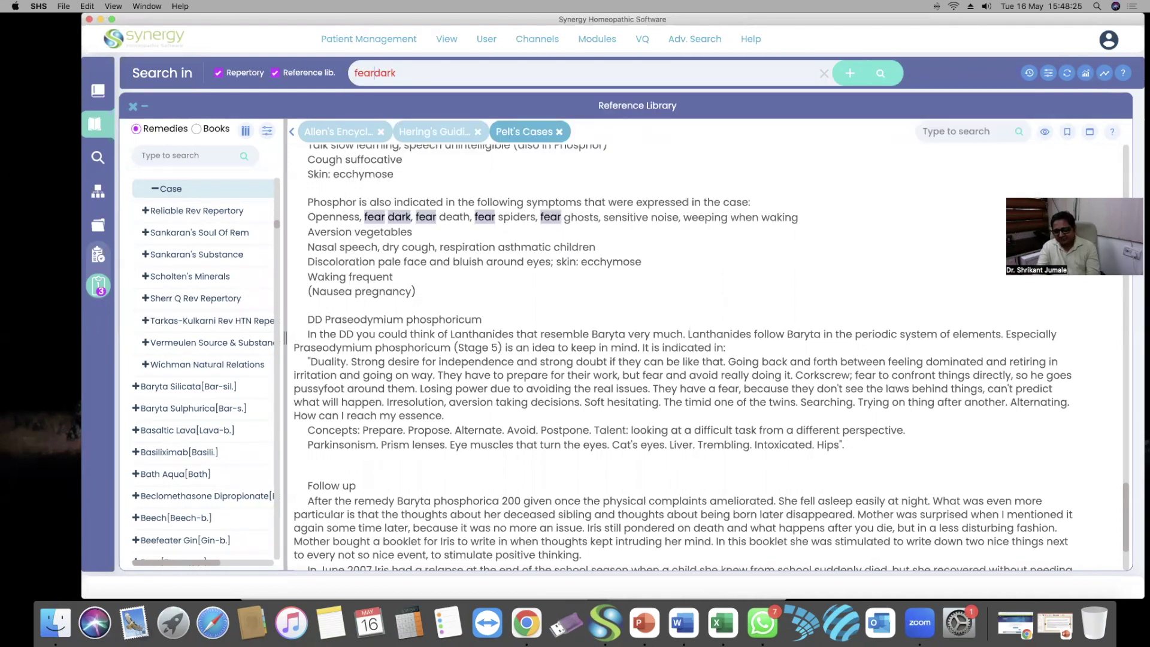
{"action": "left_click", "coordinate": [374, 72]}
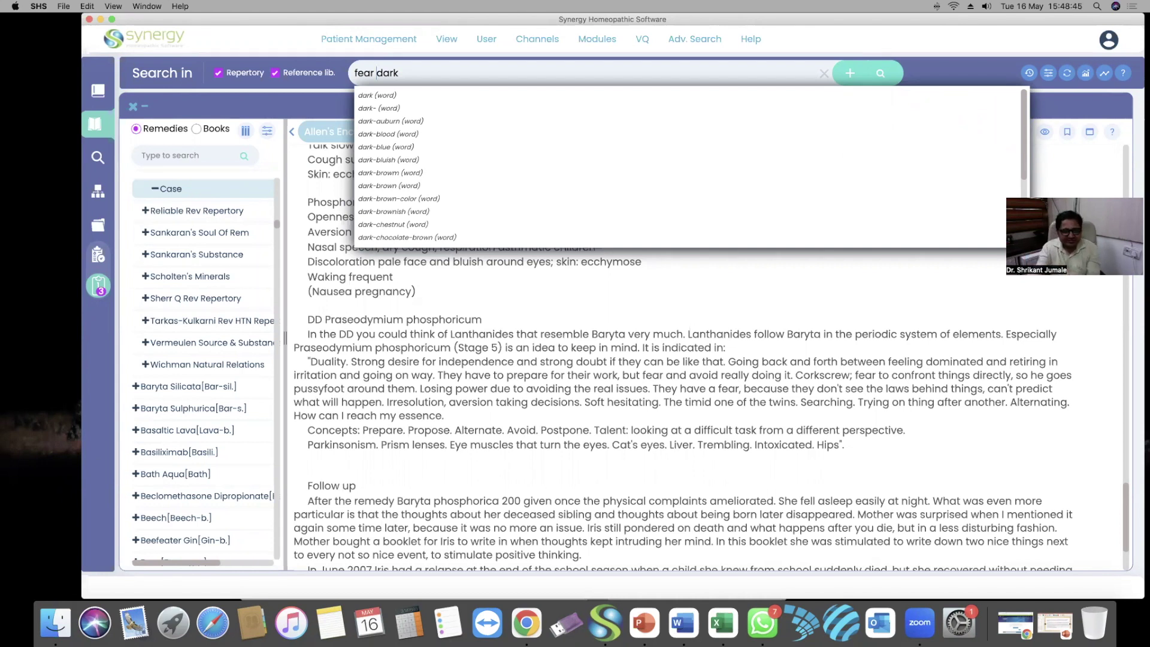
{"action": "type", "text": "3"}
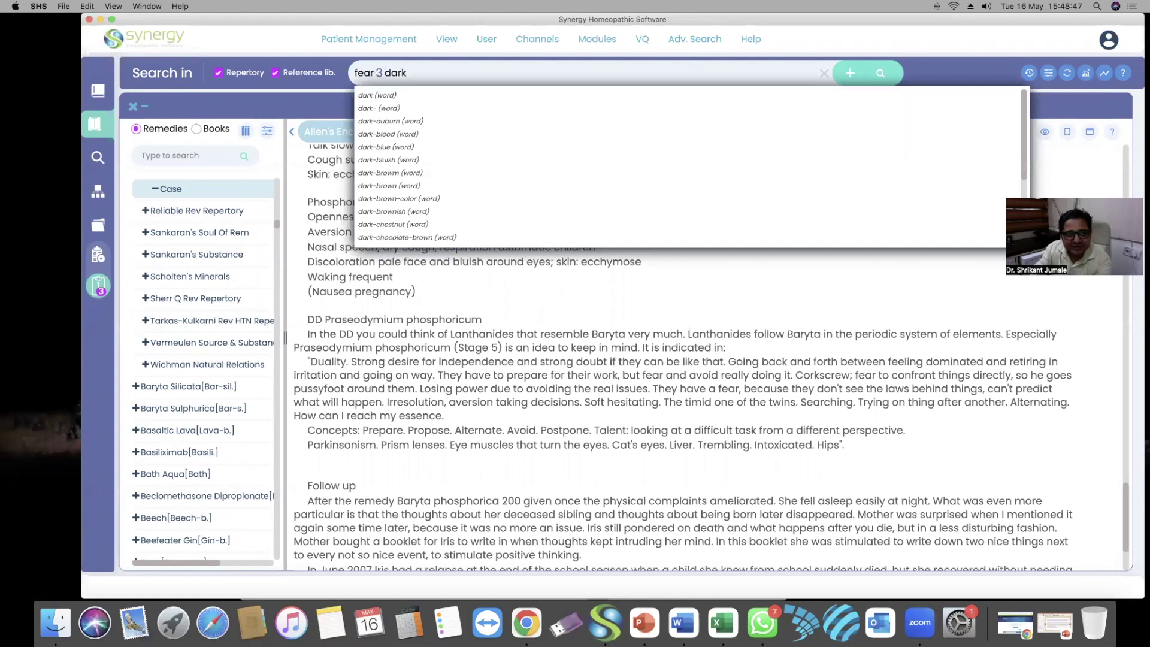
{"action": "left_click", "coordinate": [489, 75]}
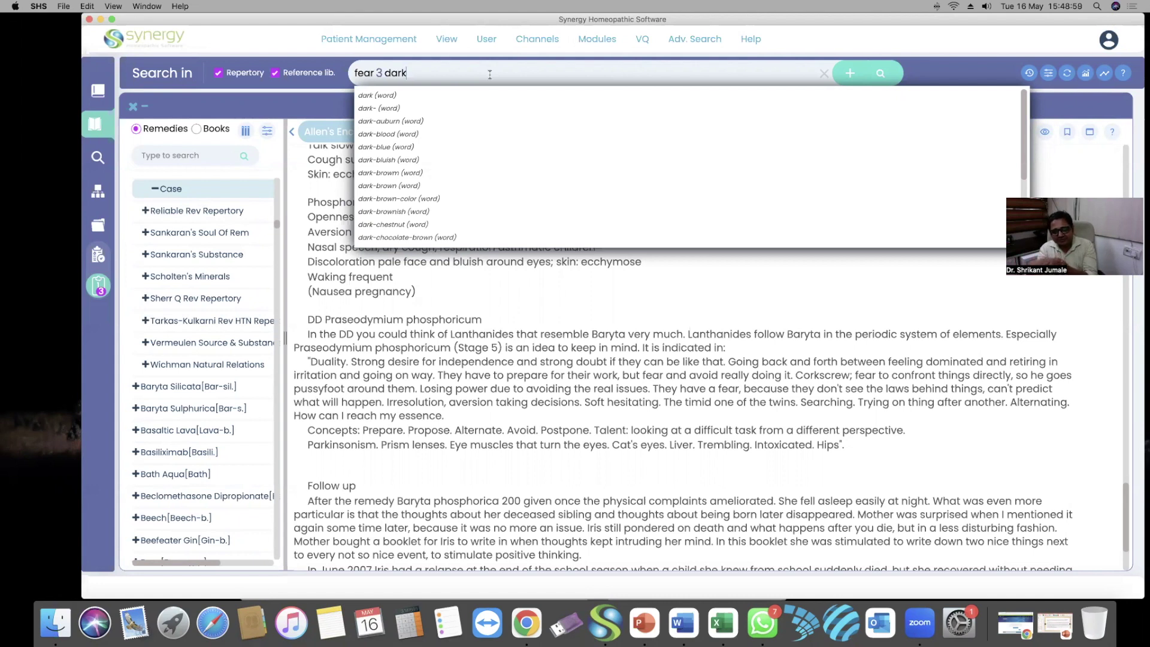
{"action": "left_click", "coordinate": [999, 64]}
Search 'fear 3 dark REM desire 3 chocolate', giving 116 remedies and 1218 references
{"action": "left_click", "coordinate": [1083, 76]}
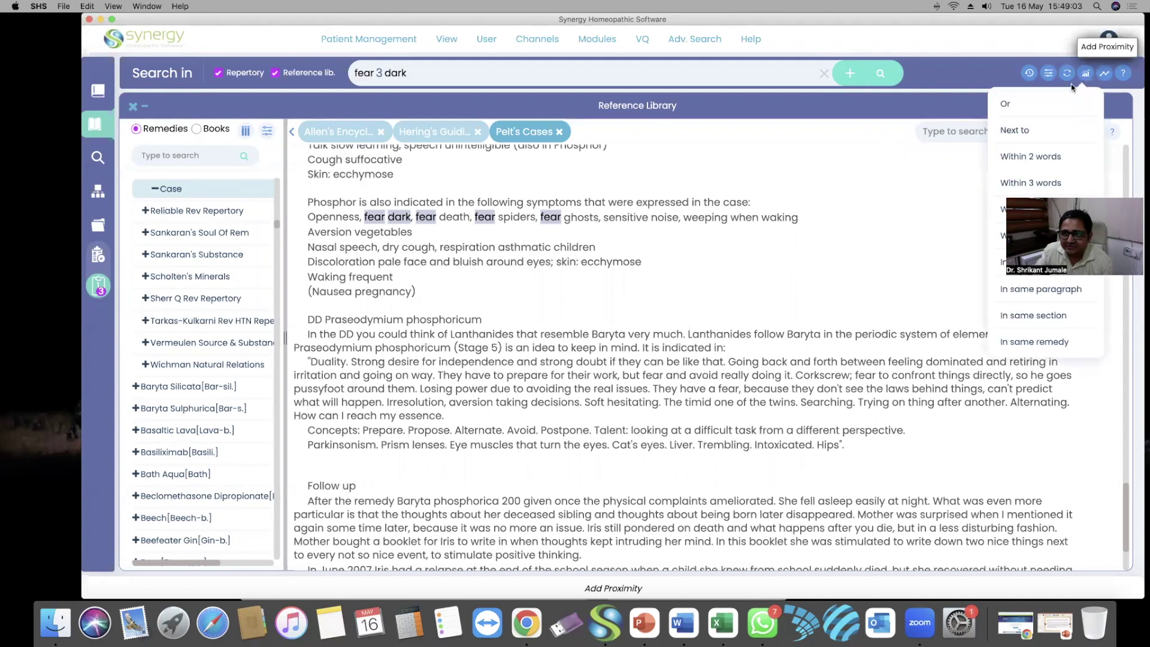
{"action": "left_click", "coordinate": [1018, 339]}
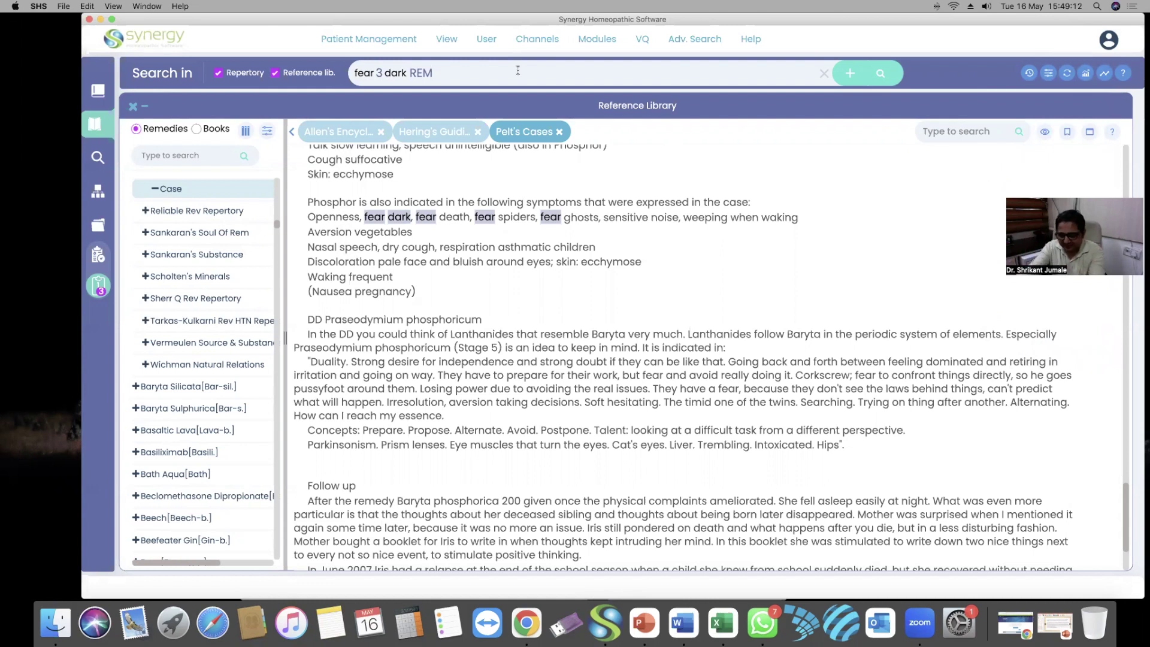
{"action": "type", "text": "desi"}
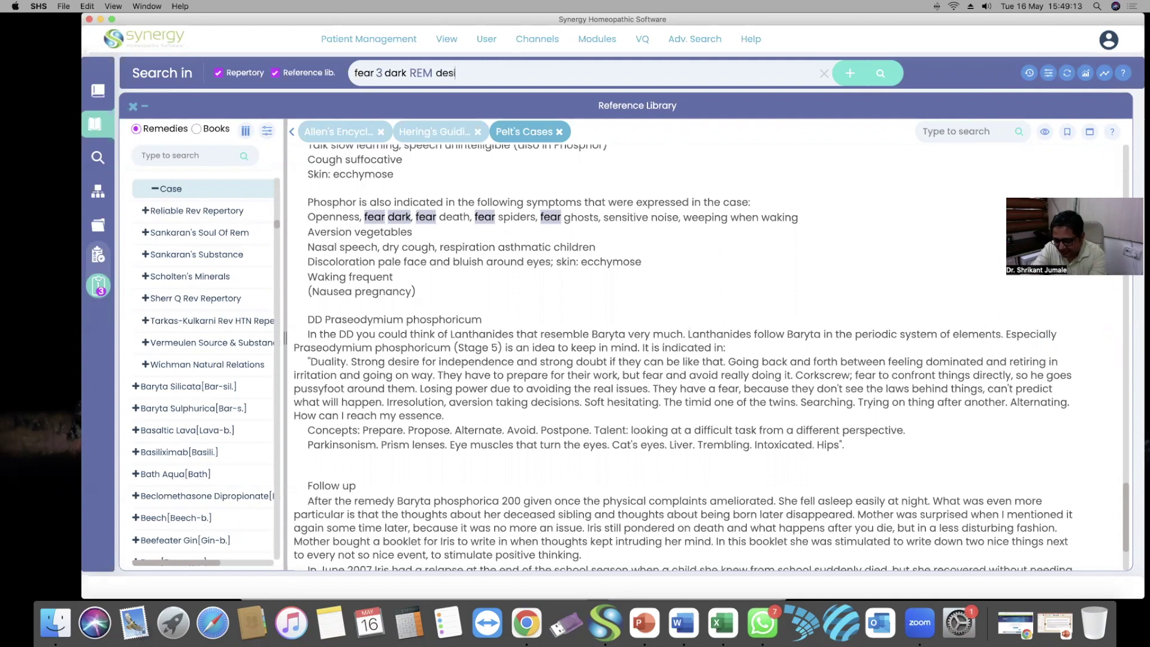
{"action": "type", "text": "re 3 chocolate"}
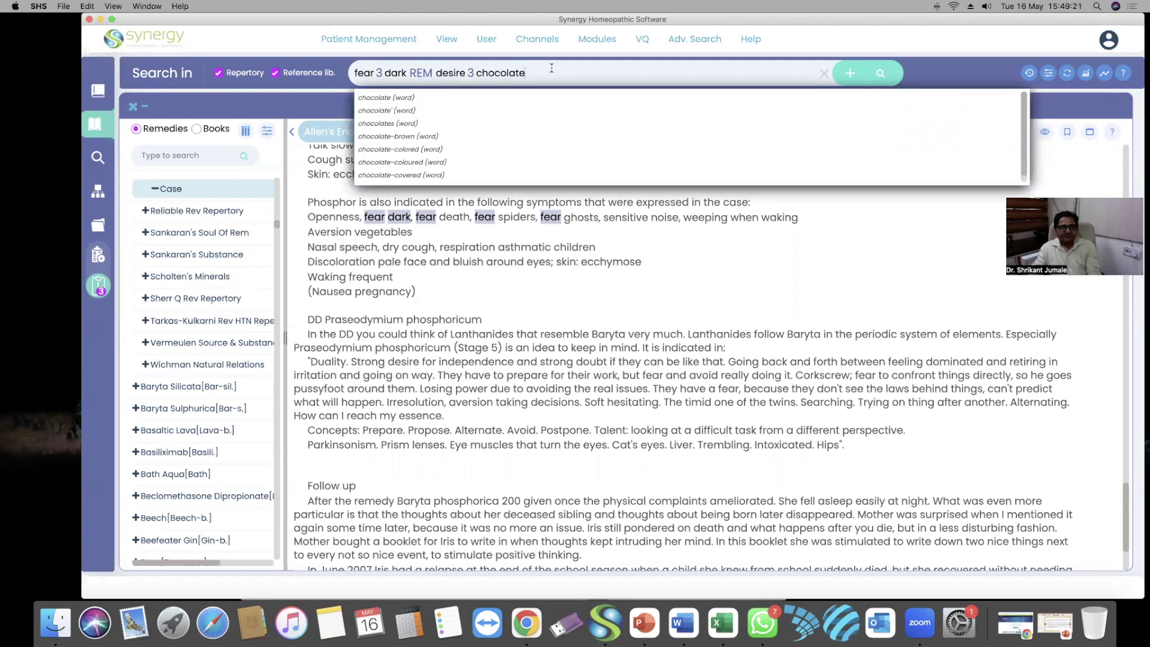
{"action": "left_click", "coordinate": [880, 73]}
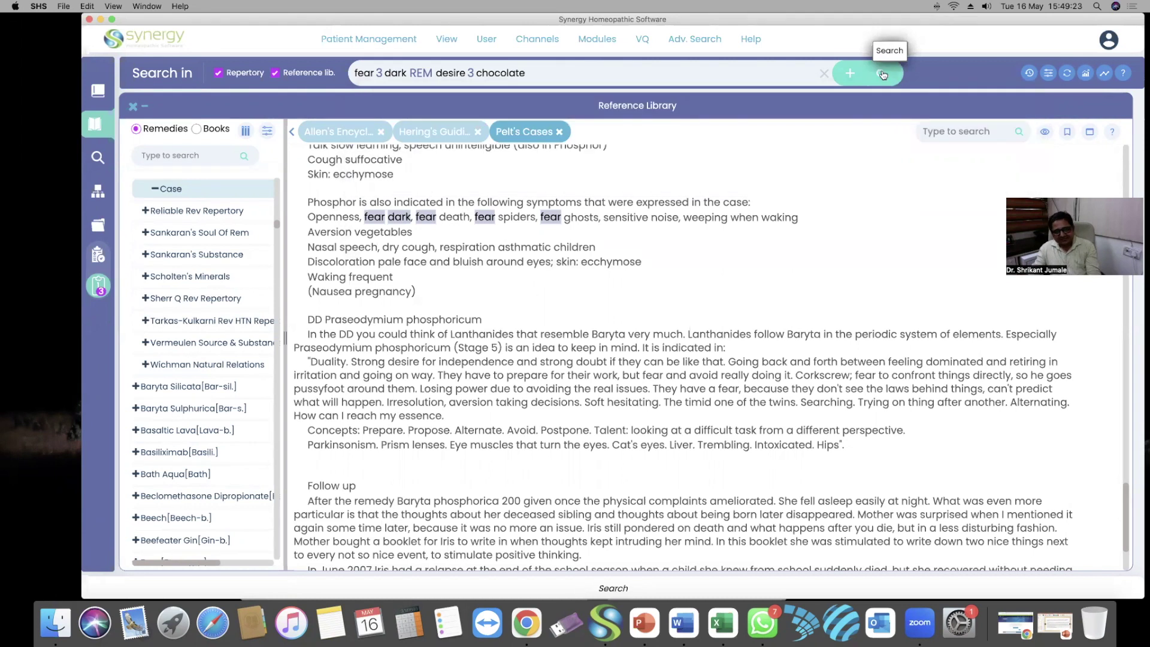
{"action": "left_click", "coordinate": [881, 74]}
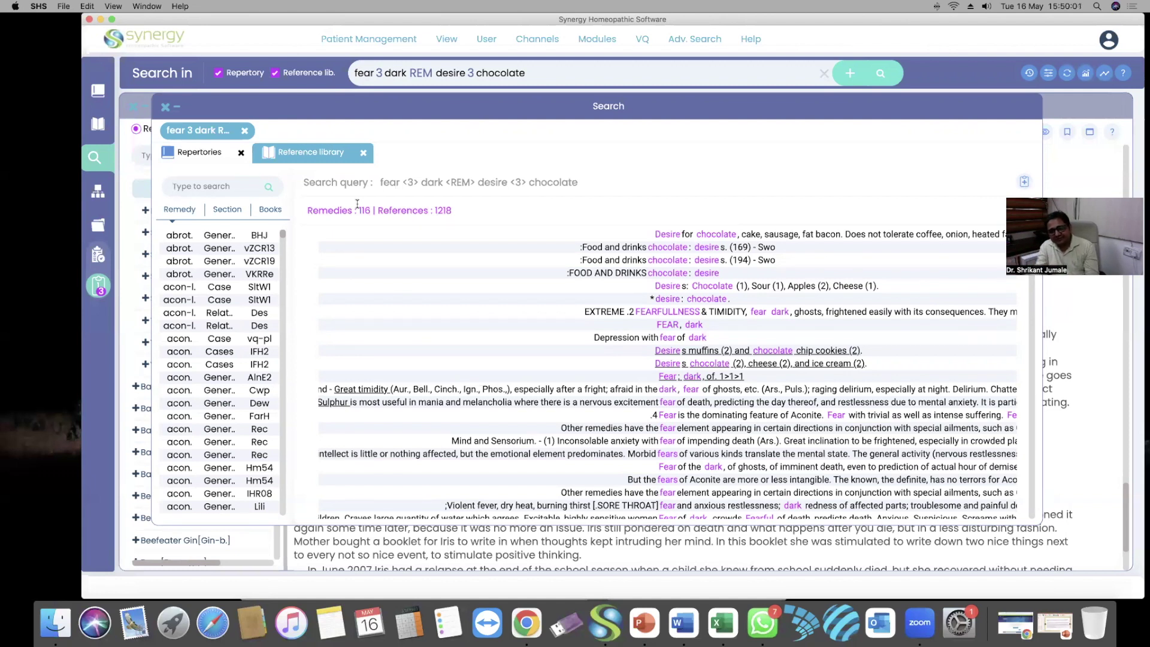
{"action": "scroll", "coordinate": [184, 396], "scroll_direction": "down", "scroll_amount": 5}
{"action": "scroll", "coordinate": [184, 396], "scroll_direction": "down", "scroll_amount": 10}
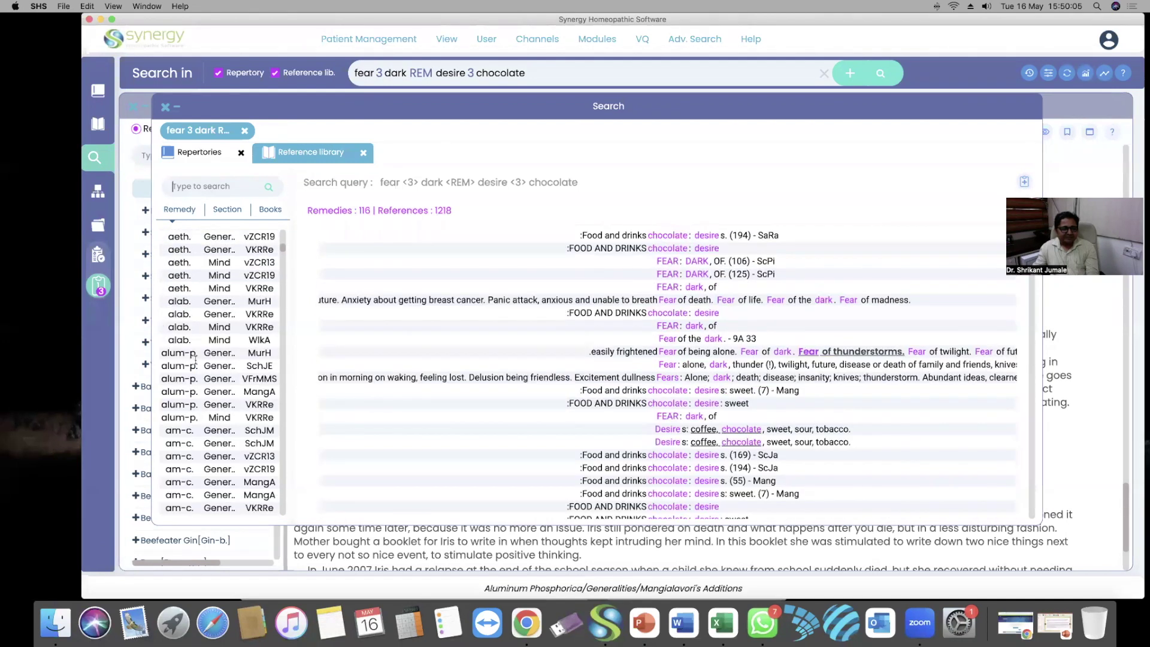
{"action": "scroll", "coordinate": [187, 339], "scroll_direction": "down", "scroll_amount": 3}
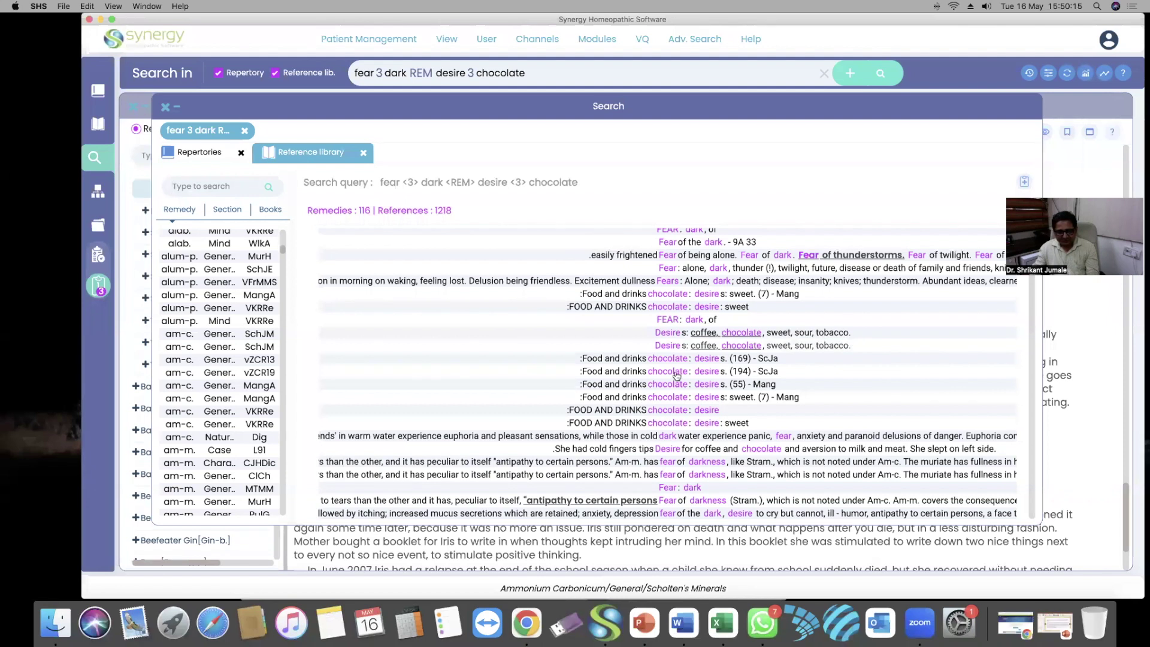
{"action": "scroll", "coordinate": [677, 377], "scroll_direction": "down", "scroll_amount": 1}
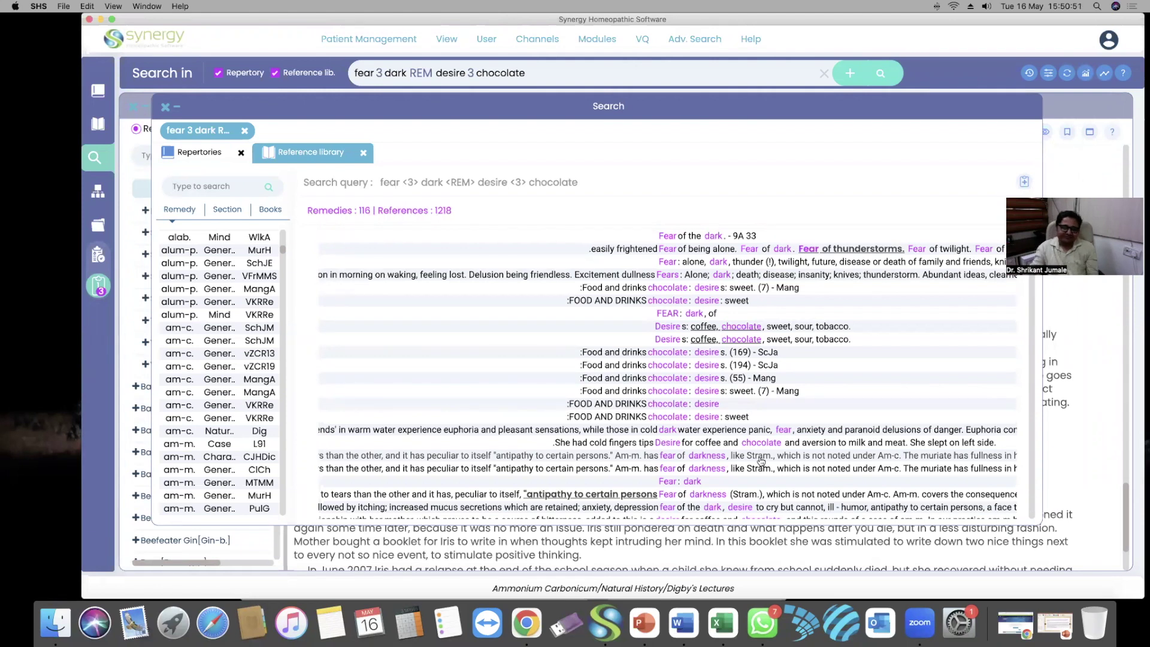
Clear the 'fear 3 dark REM desire 3 chocolate' query from the Search in box
{"action": "left_click", "coordinate": [822, 72]}
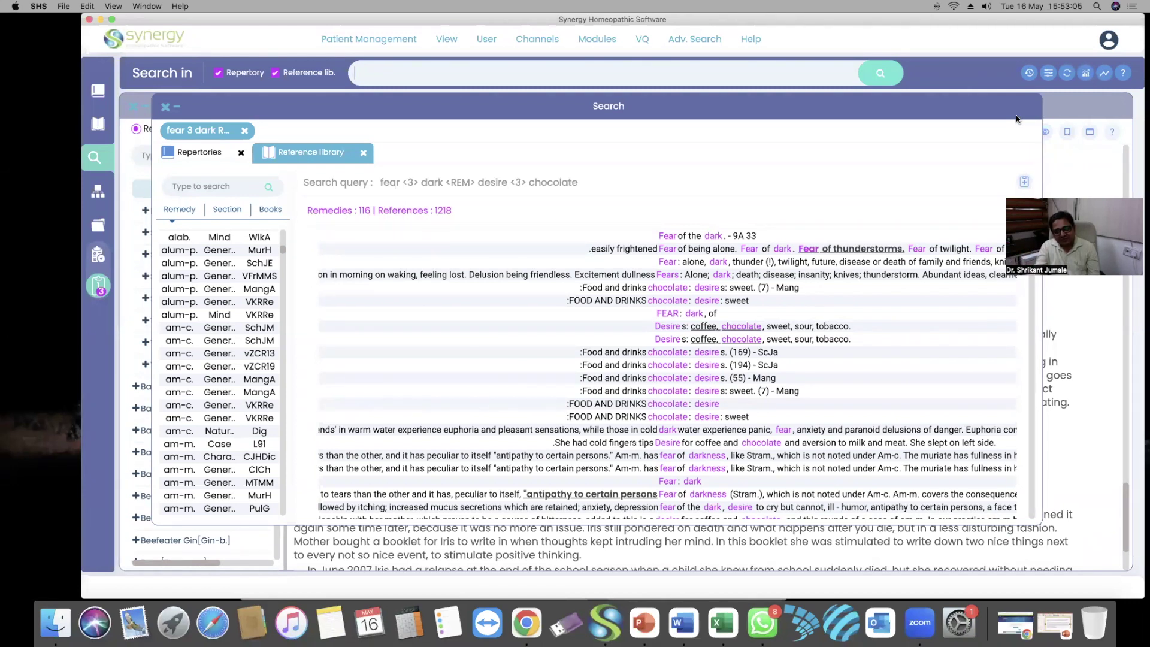
In Word, add a 'WhatsApp' line with the contact phone number below the search options list
{"action": "left_click", "coordinate": [683, 622]}
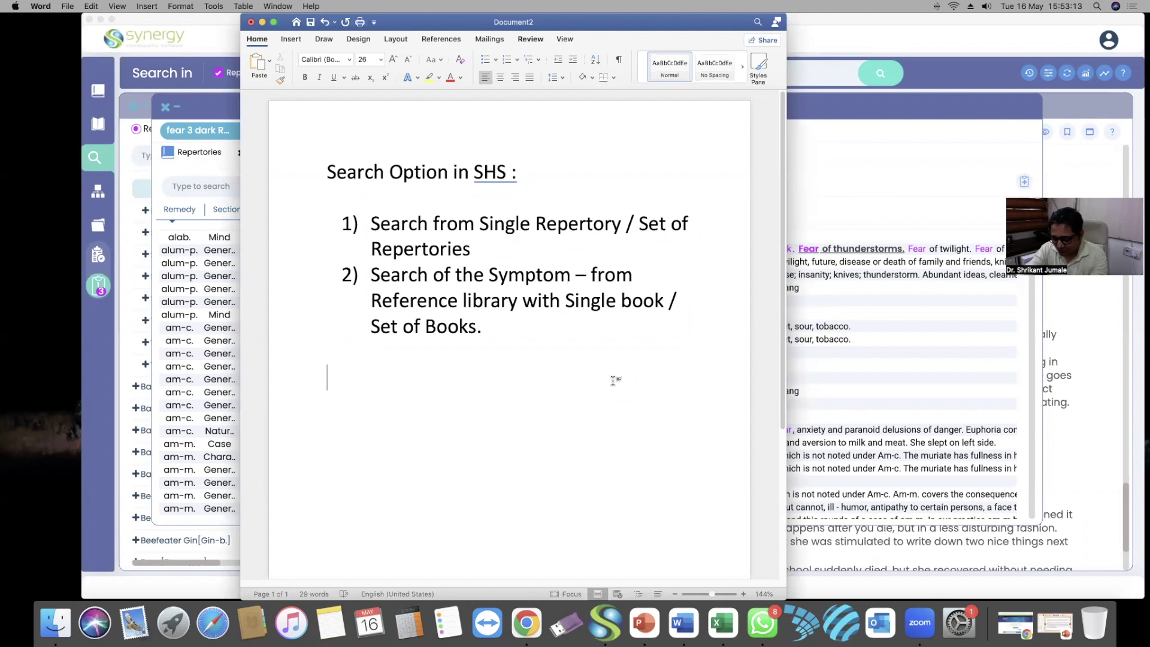
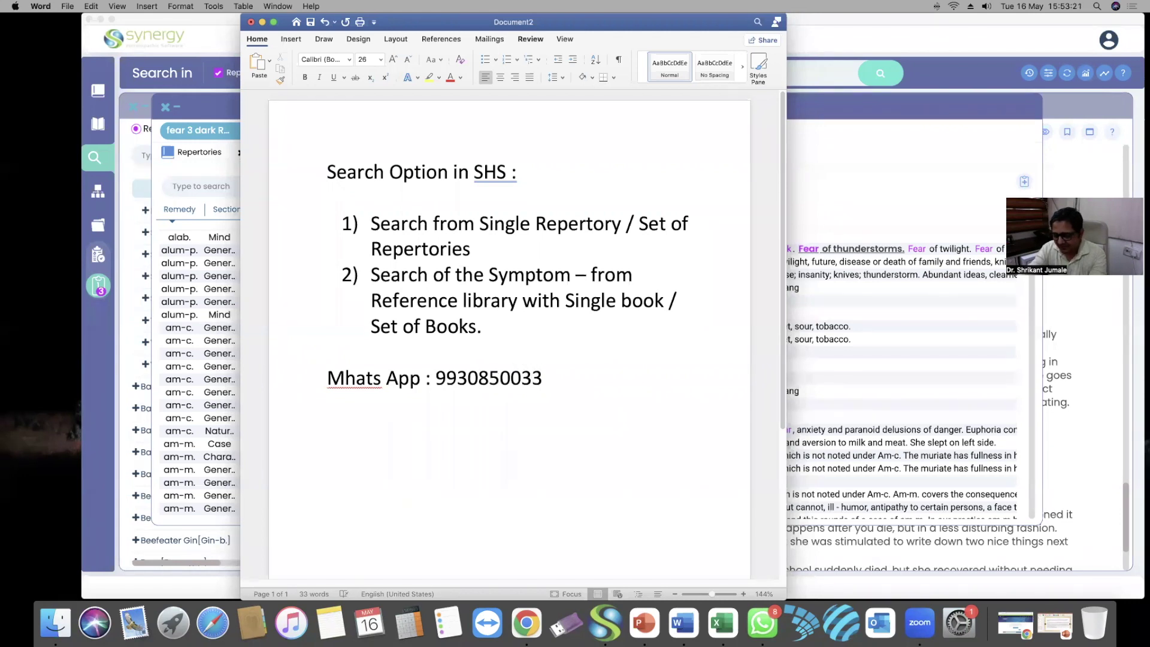
{"action": "key", "text": "Return"}
{"action": "key", "text": "Return"}
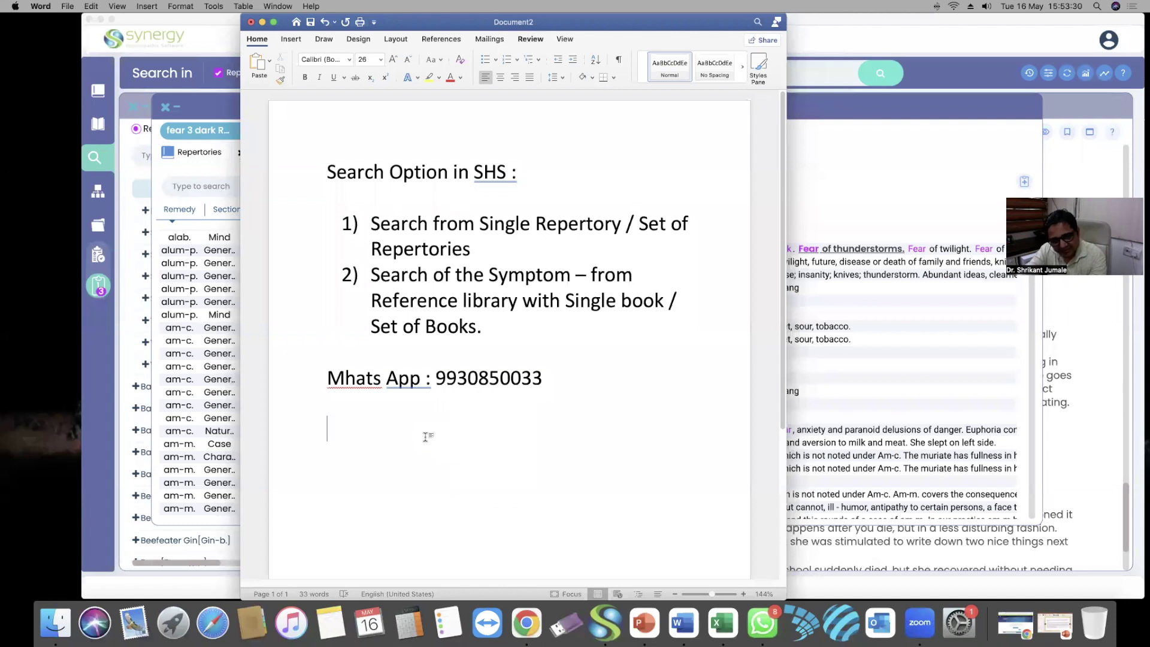
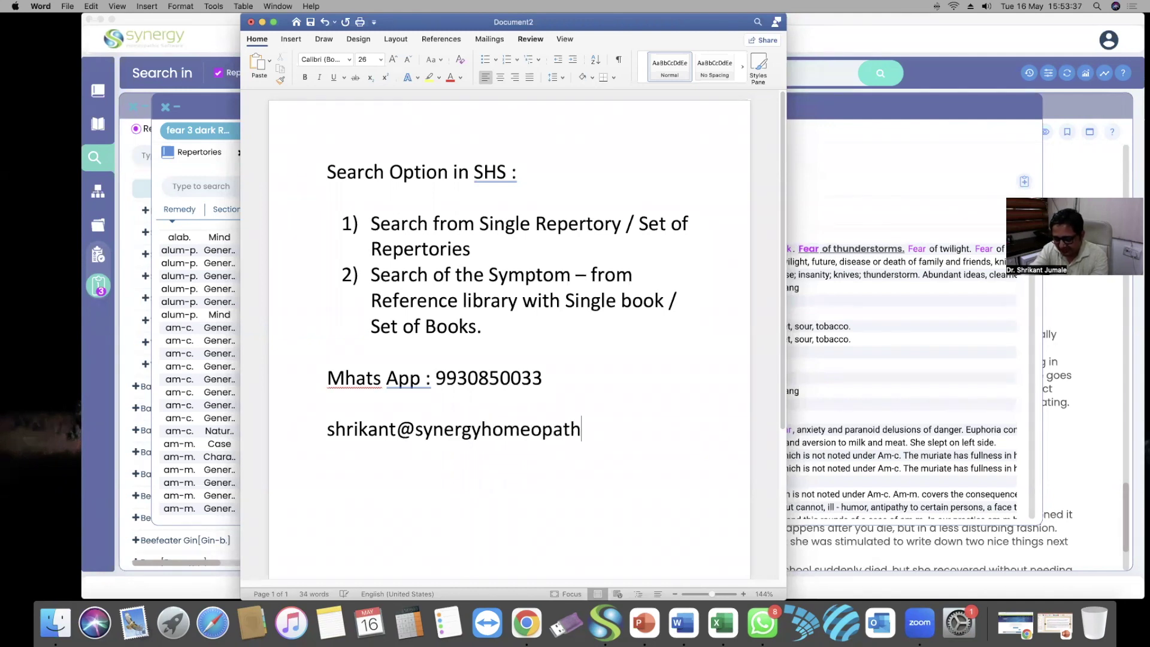
Add the contact e-mail address and remove the space before the colon after 'App'
{"action": "key", "text": "Return"}
{"action": "key", "text": "Return"}
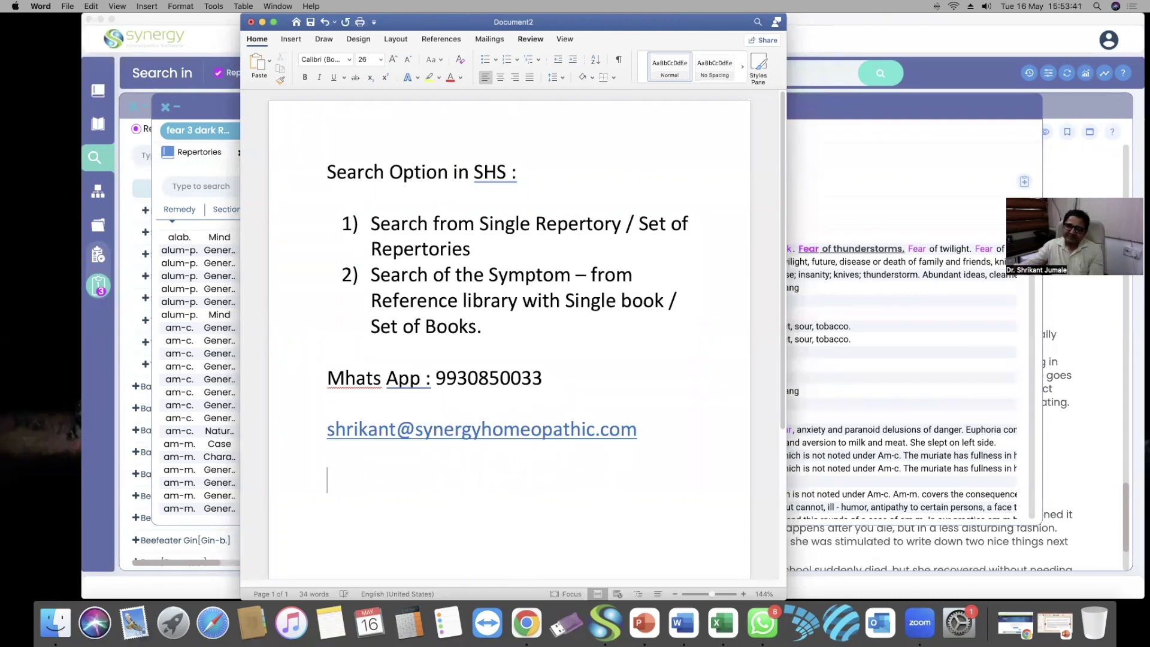
{"action": "scroll", "coordinate": [337, 475], "scroll_direction": "down", "scroll_amount": 2}
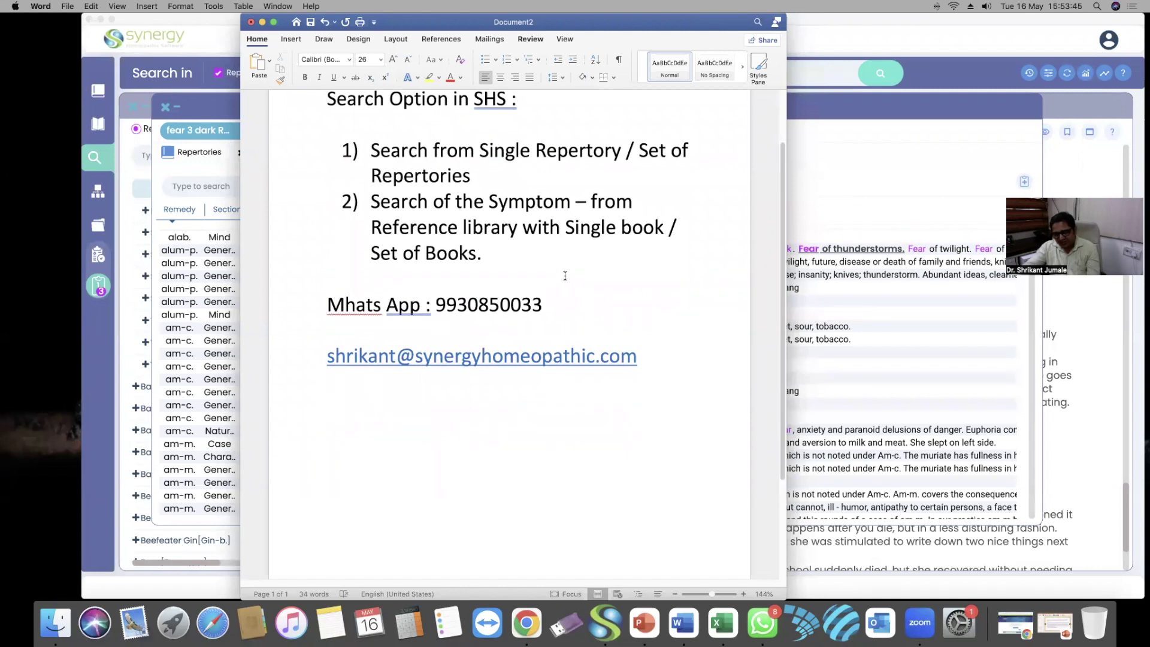
{"action": "left_click", "coordinate": [426, 310]}
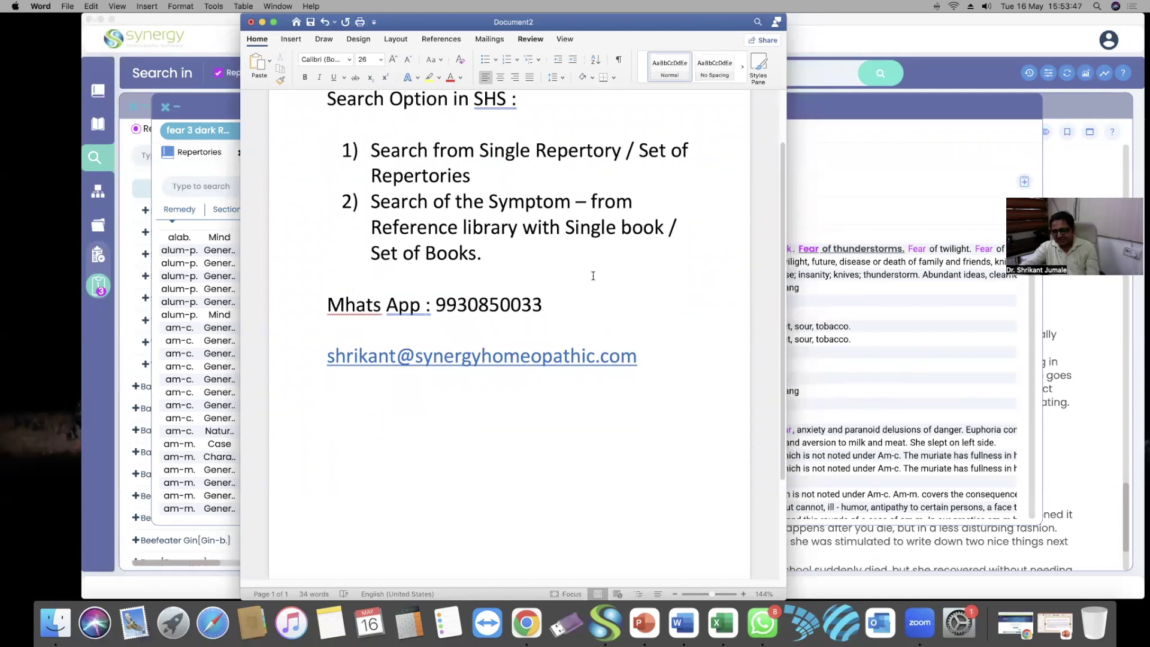
{"action": "key", "text": "BackSpace"}
{"action": "left_click", "coordinate": [407, 415]}
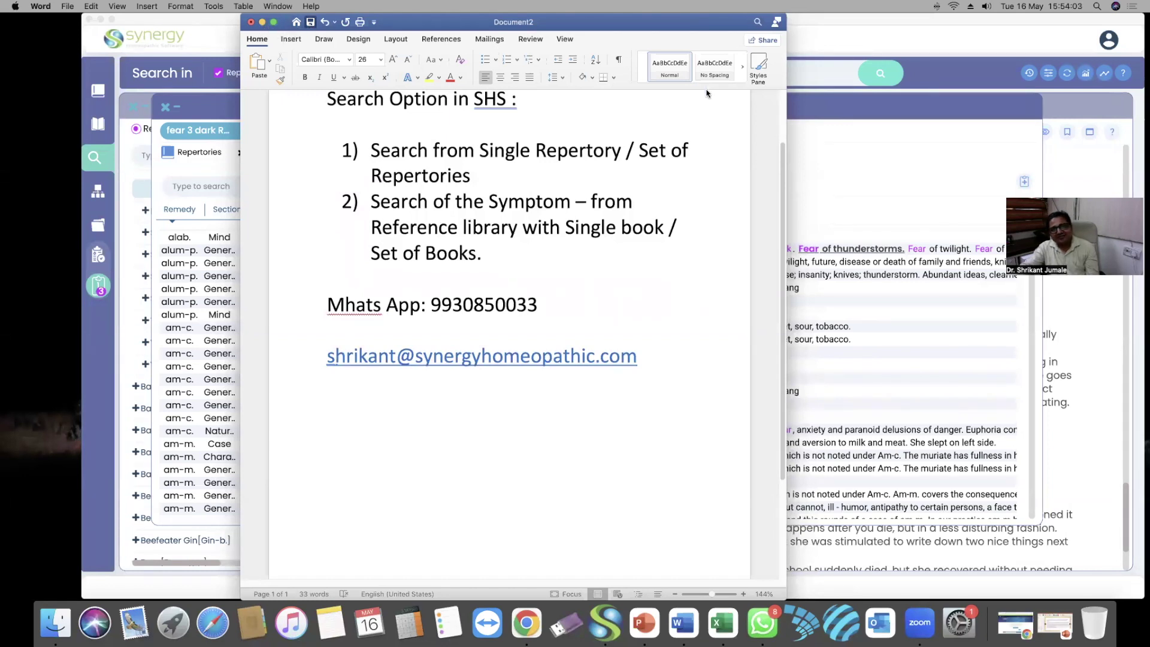
Save the document as 'Search Option in SHS' and minimize Word
{"action": "key", "text": "super+s"}
{"action": "key", "text": "Return"}
{"action": "key", "text": "super+m"}
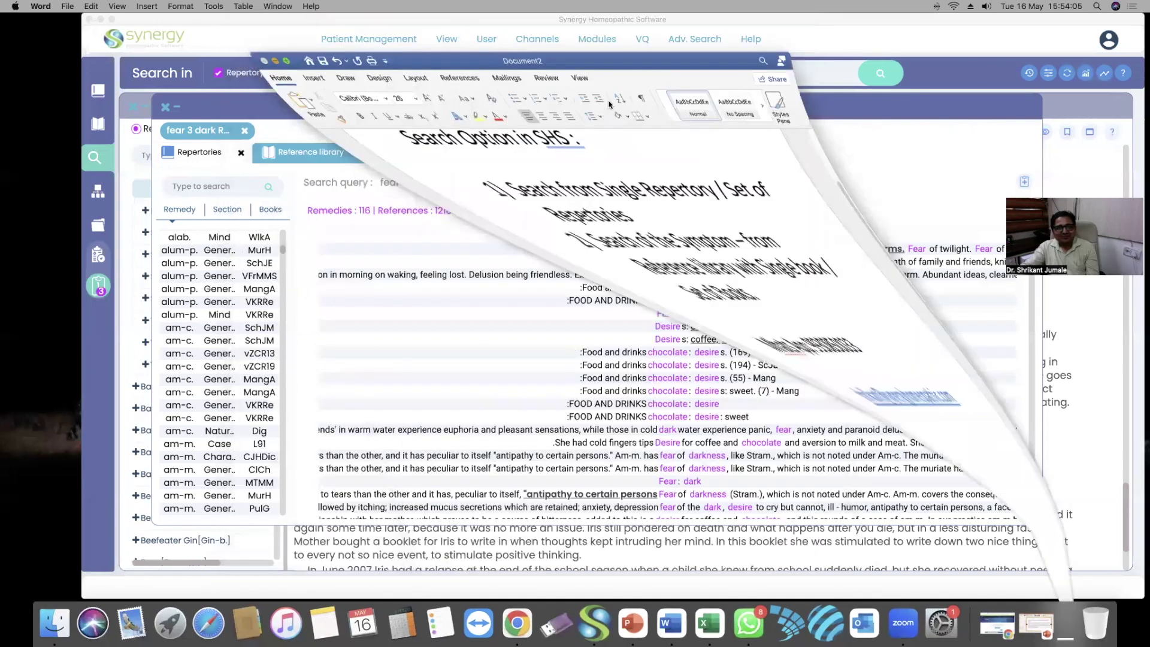